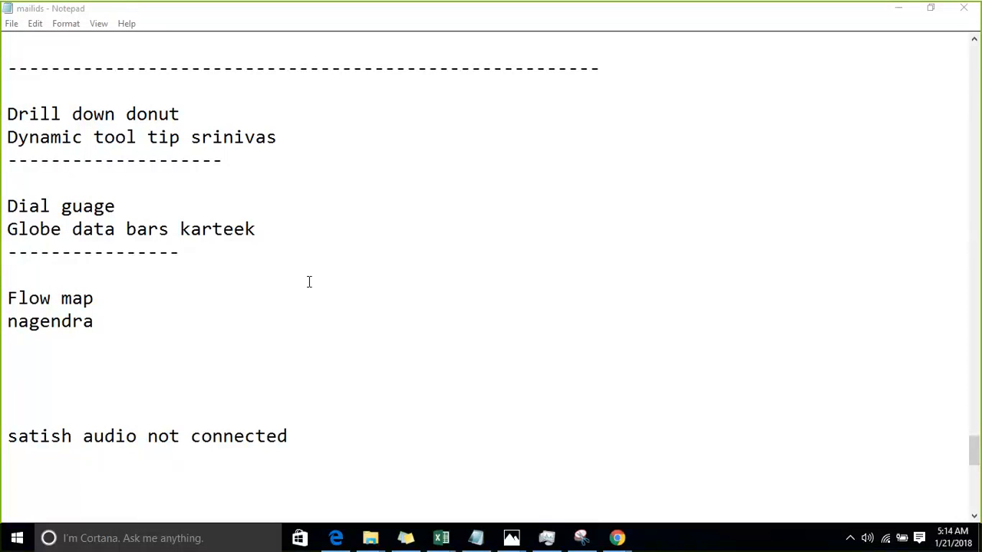
# Switch to the Time-data workbook in Excel and close the Manage Measures dialog.
pyautogui.moveTo(437, 546)
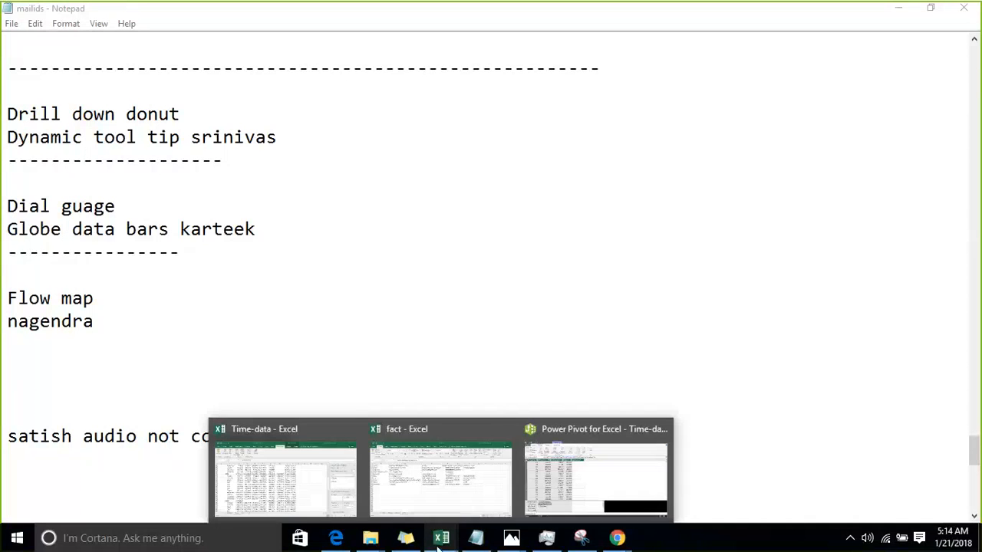
pyautogui.click(322, 458)
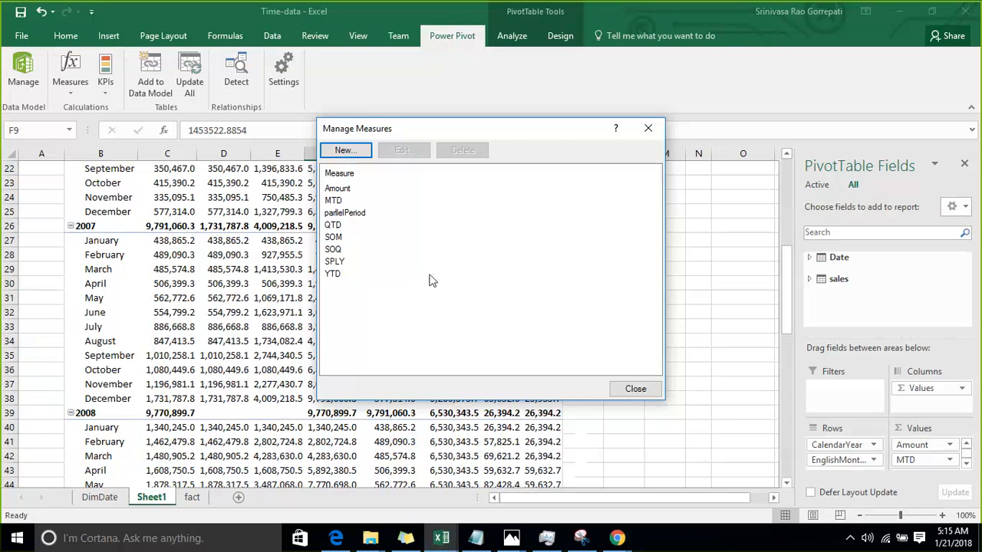
pyautogui.click(635, 388)
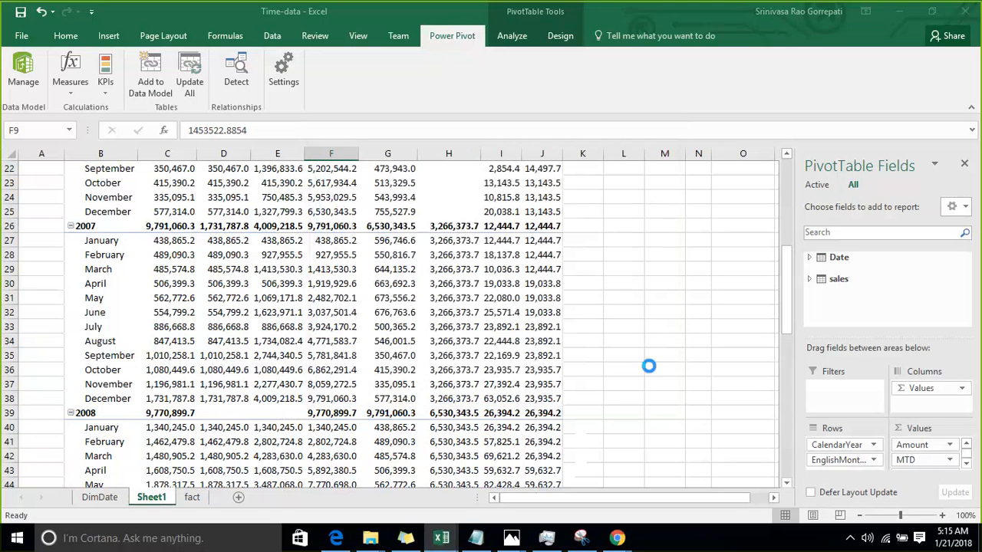
# Start a new Power Pivot measure in the sales table and name it CBM.
pyautogui.click(70, 86)
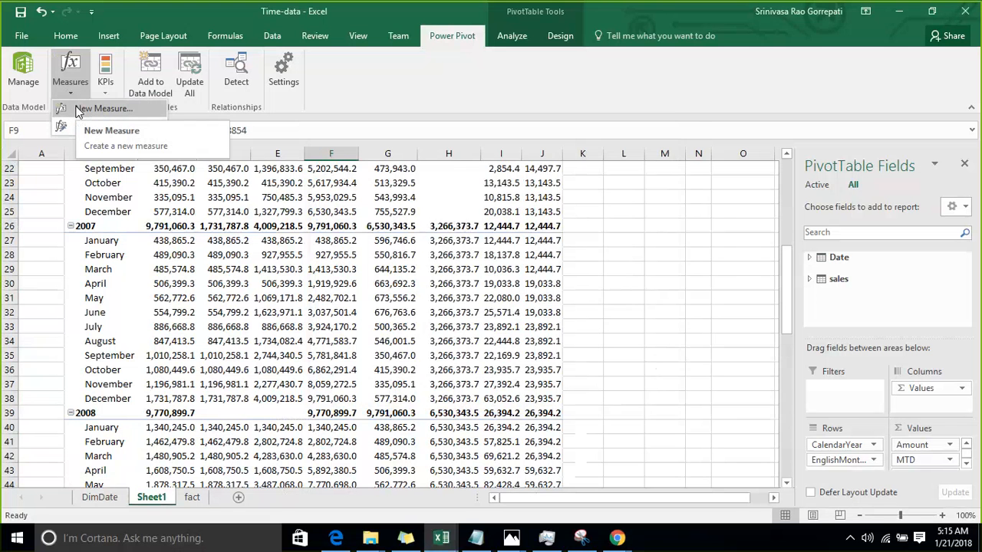
pyautogui.click(77, 111)
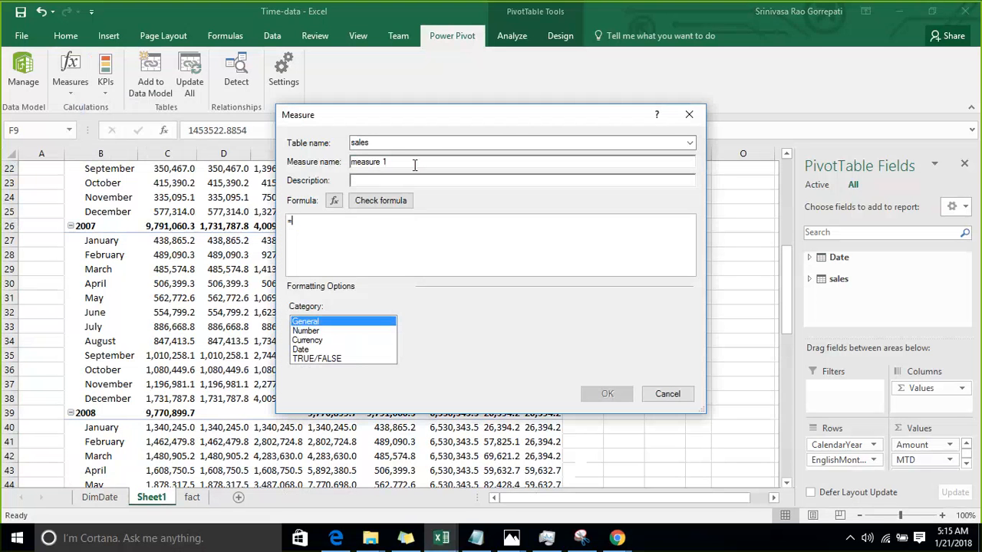
pyautogui.moveTo(415, 163); pyautogui.dragTo(353, 162)
pyautogui.write('CBM')
# Begin the CBM formula with CALCULATE over [Amount], followed by the CLOSINGBALANCEMONTH function as its filter argument.
pyautogui.click(329, 225)
pyautogui.write('Ca')
pyautogui.press('Tab')
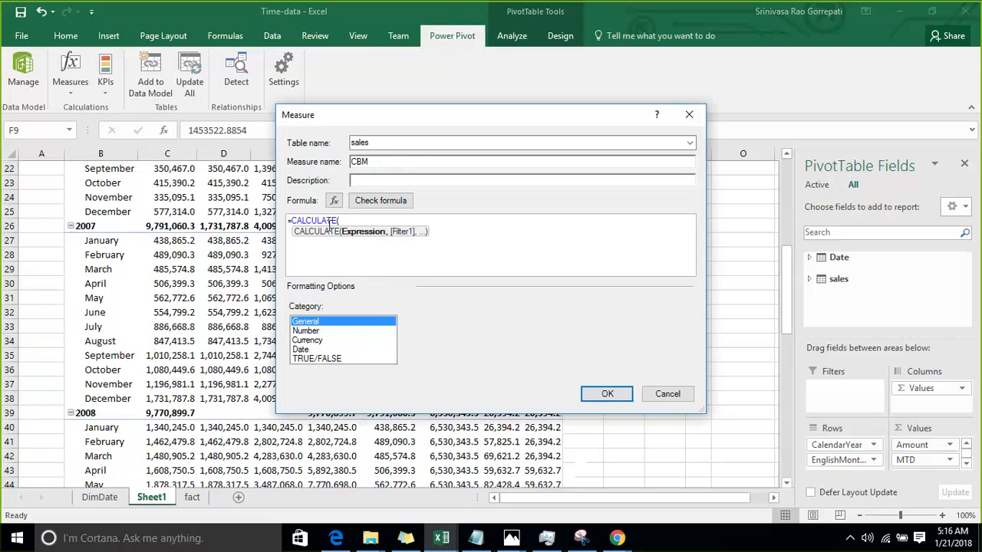
pyautogui.write('am')
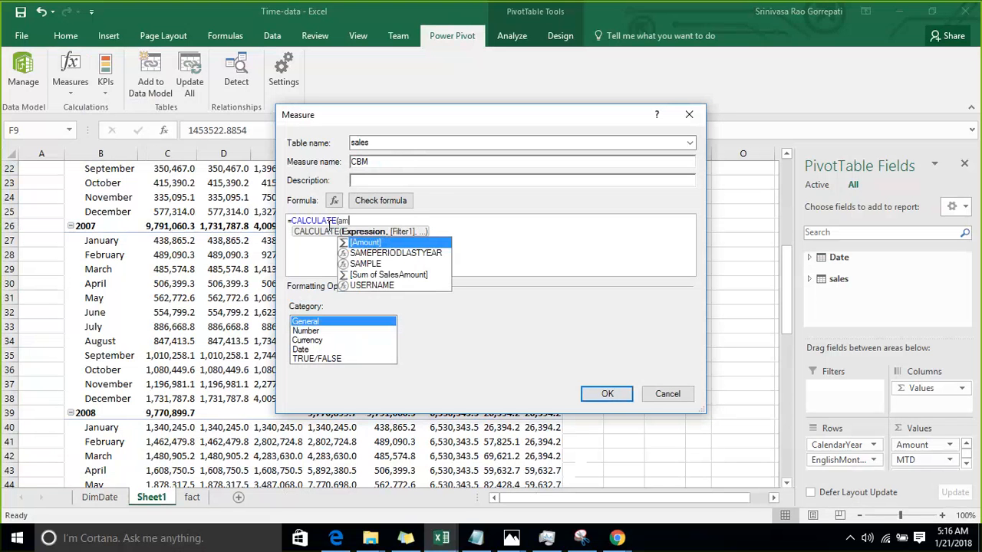
pyautogui.press('Tab')
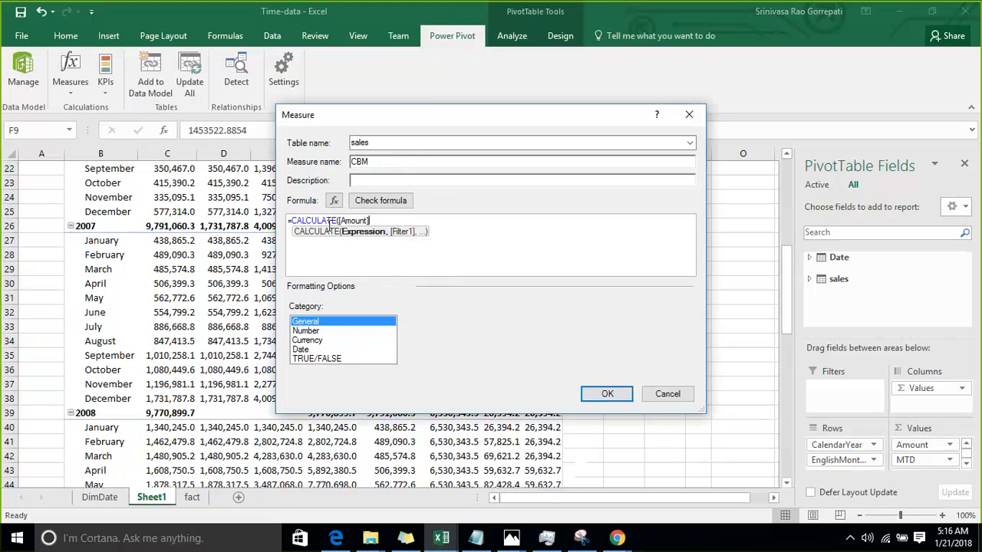
pyautogui.write(',')
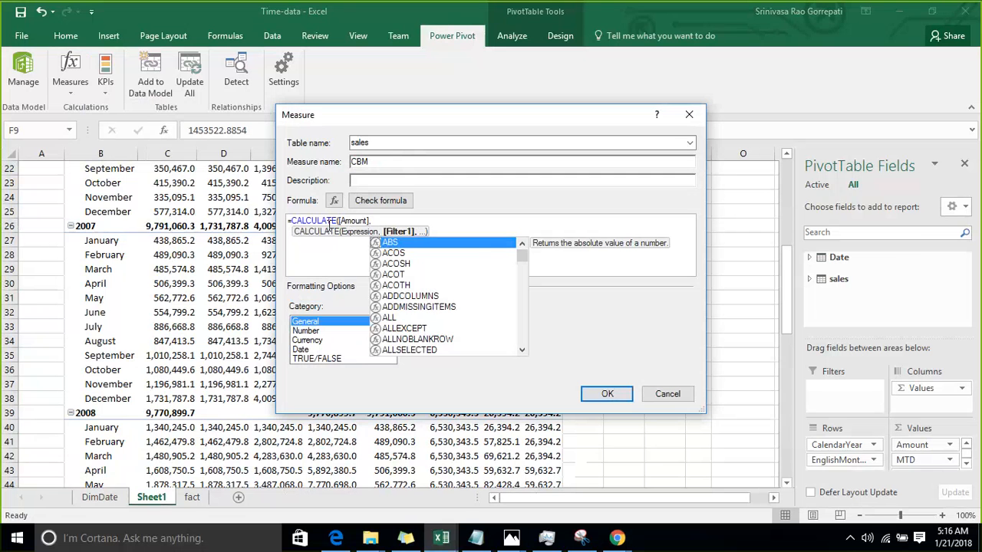
pyautogui.write('clo')
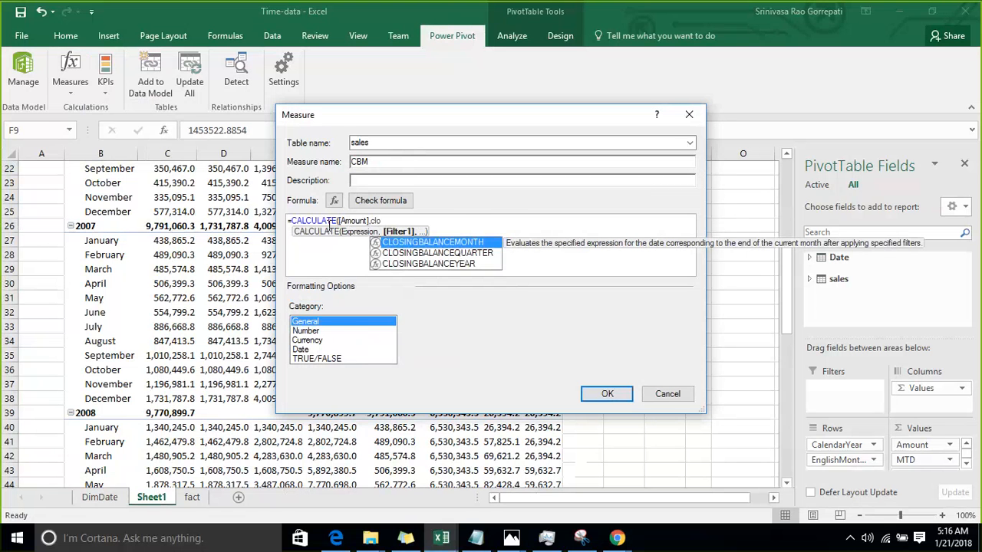
pyautogui.press('Tab')
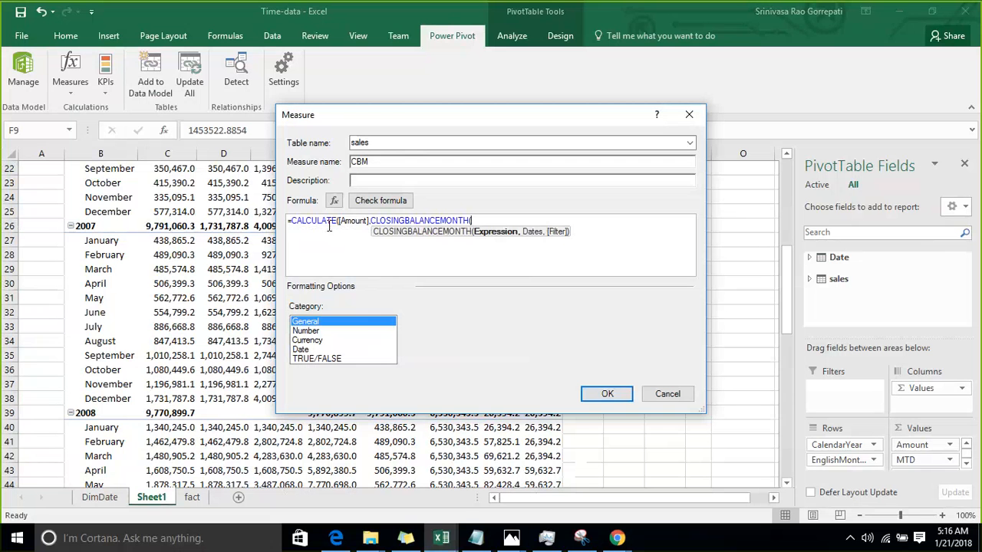
# Remove the CALCULATE([Amount], part so the CBM formula starts directly with CLOSINGBALANCEMONTH.
pyautogui.press('BackSpace')
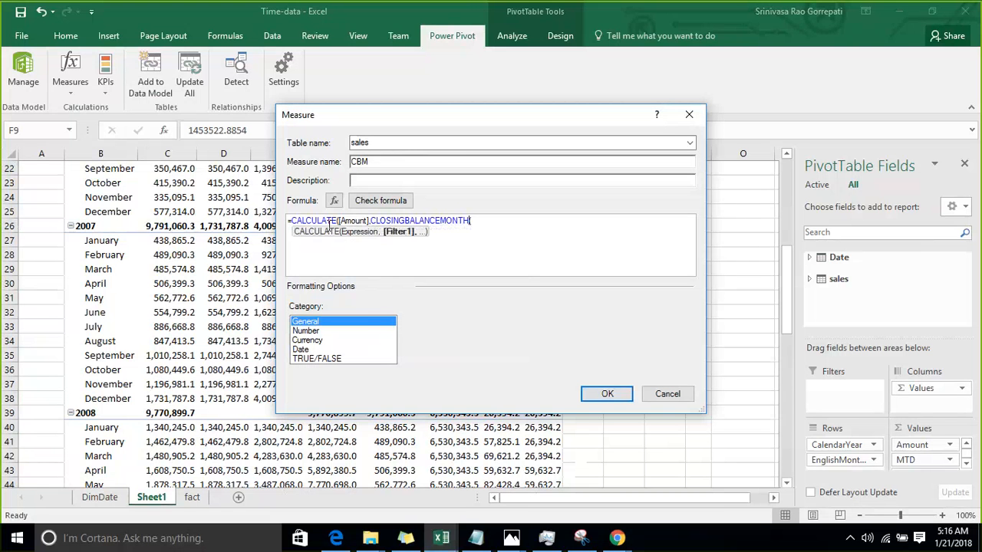
pyautogui.press('Left')
pyautogui.press('Left')
pyautogui.press('Left')
pyautogui.press('Left')
pyautogui.press('Left')
pyautogui.press('Left')
pyautogui.press('Left')
pyautogui.press('Left')
pyautogui.press('BackSpace')
pyautogui.press('BackSpace')
pyautogui.press('BackSpace')
pyautogui.press('BackSpace')
pyautogui.press('BackSpace')
pyautogui.press('BackSpace')
pyautogui.press('BackSpace')
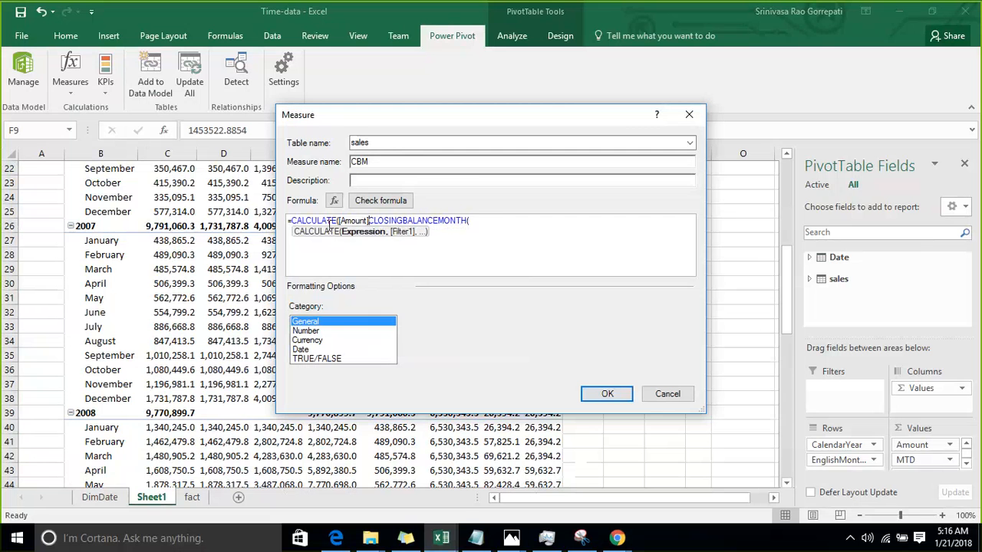
pyautogui.press('BackSpace')
pyautogui.press('BackSpace')
pyautogui.press('BackSpace')
pyautogui.press('BackSpace')
pyautogui.press('BackSpace')
pyautogui.press('BackSpace')
pyautogui.press('BackSpace')
pyautogui.press('BackSpace')
pyautogui.press('BackSpace')
pyautogui.press('BackSpace')
pyautogui.press('BackSpace')
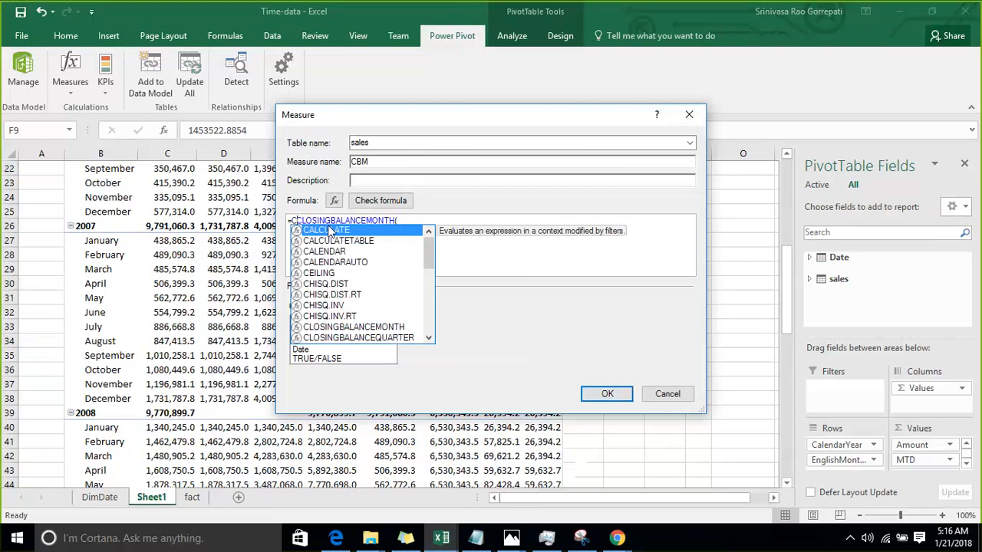
pyautogui.press('Escape')
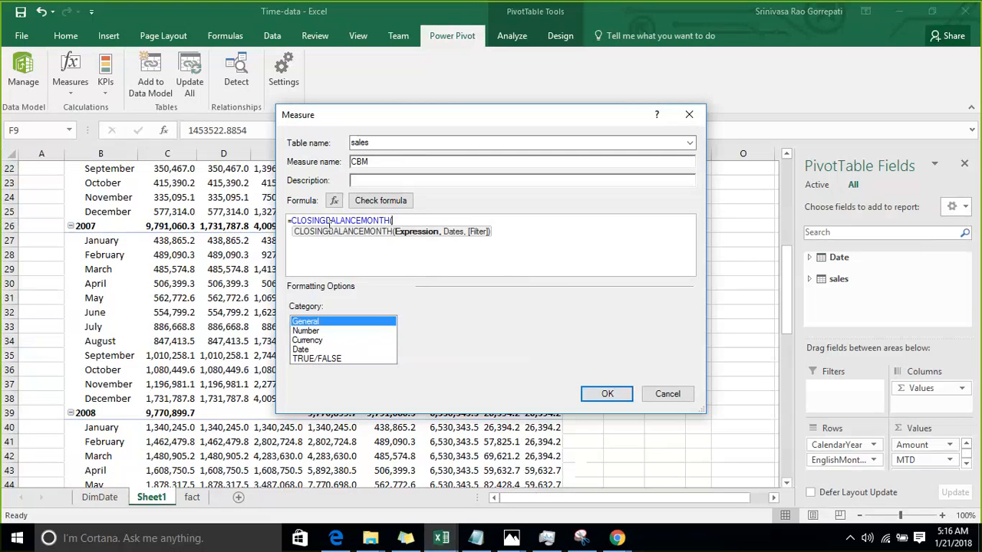
# Complete the CLOSINGBALANCEMONTH function with the arguments [Amount] and 'Date'[FullDateAlternateKey].
pyautogui.write('[')
pyautogui.press('Tab')
pyautogui.write(',da')
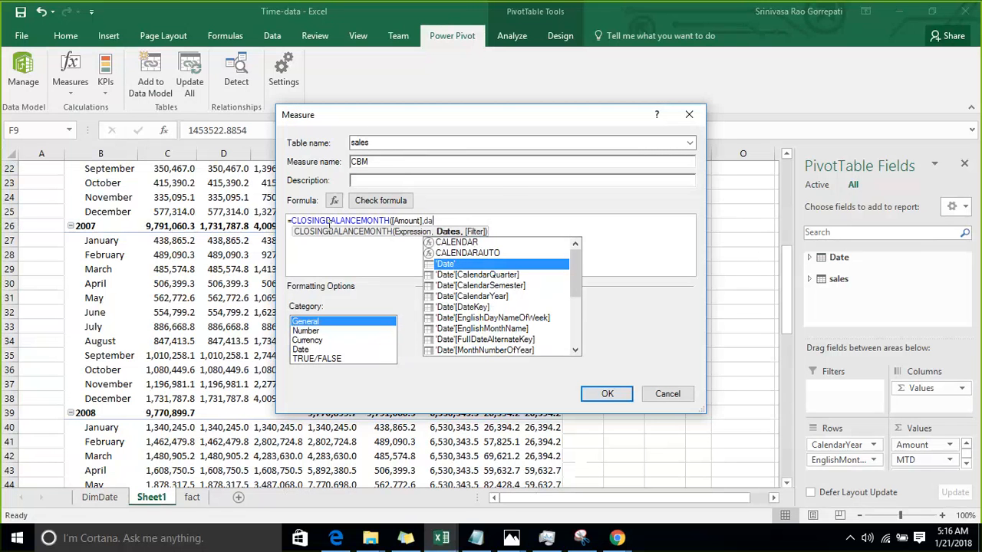
pyautogui.press('Down')
pyautogui.press('Down')
pyautogui.press('Down')
pyautogui.press('Down')
pyautogui.press('Down')
pyautogui.press('Down')
pyautogui.press('Down')
pyautogui.press('Tab')
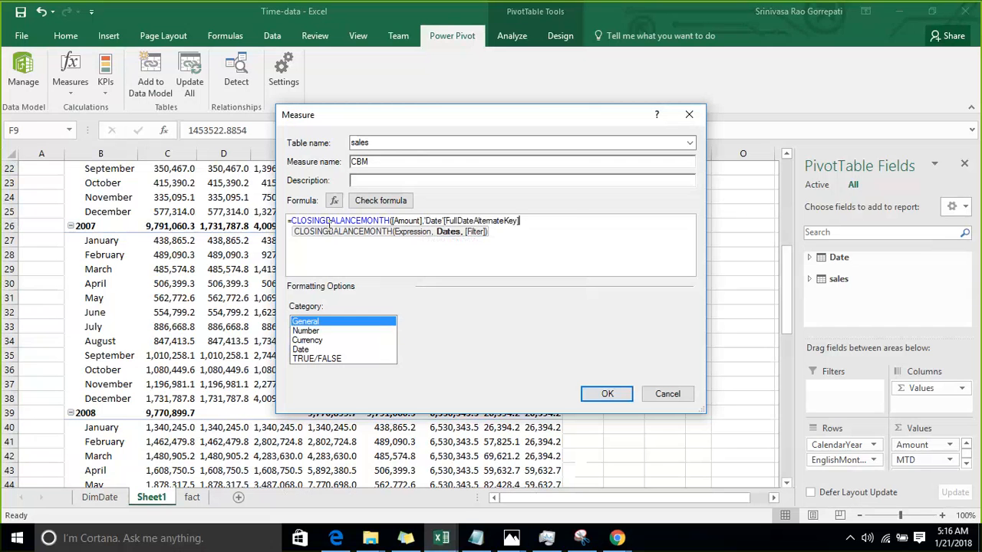
pyautogui.write(')')
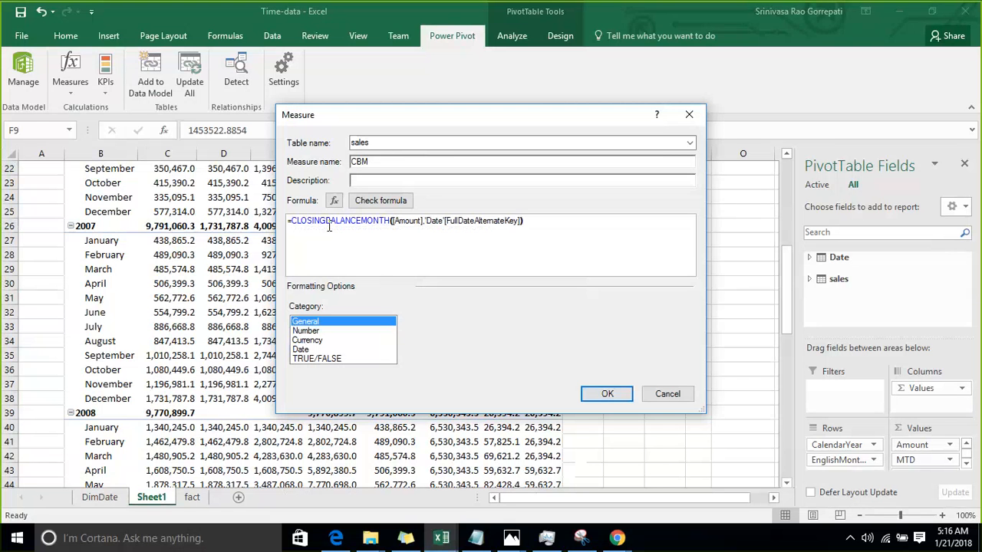
# Format the CBM measure as a decimal number with one decimal place and a thousands separator, and save it.
pyautogui.click(307, 331)
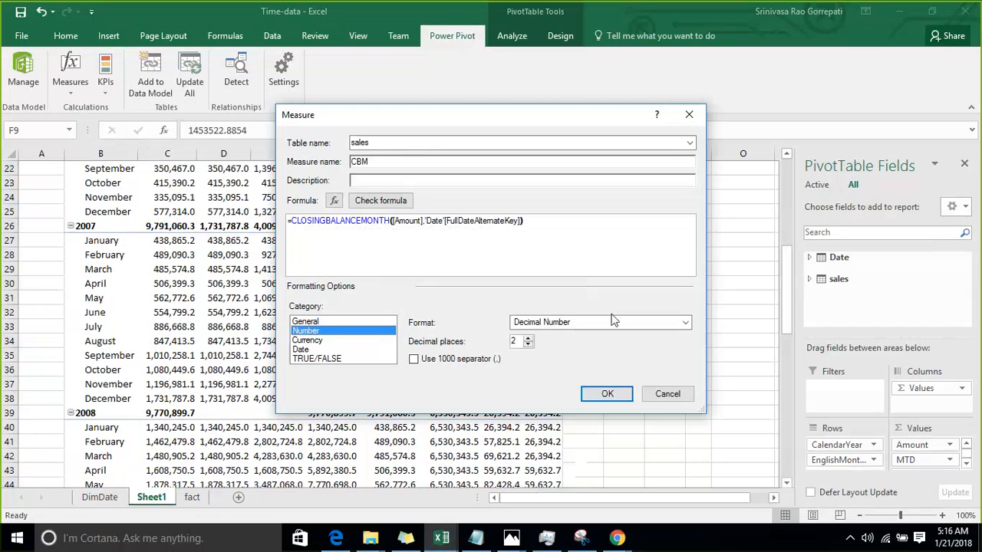
pyautogui.click(528, 345)
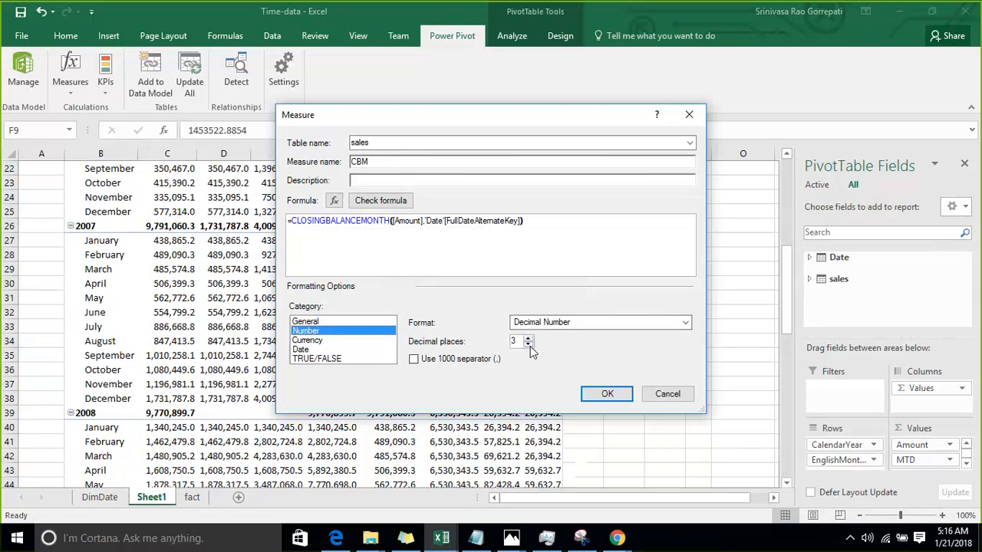
pyautogui.click(415, 360)
pyautogui.click(596, 395)
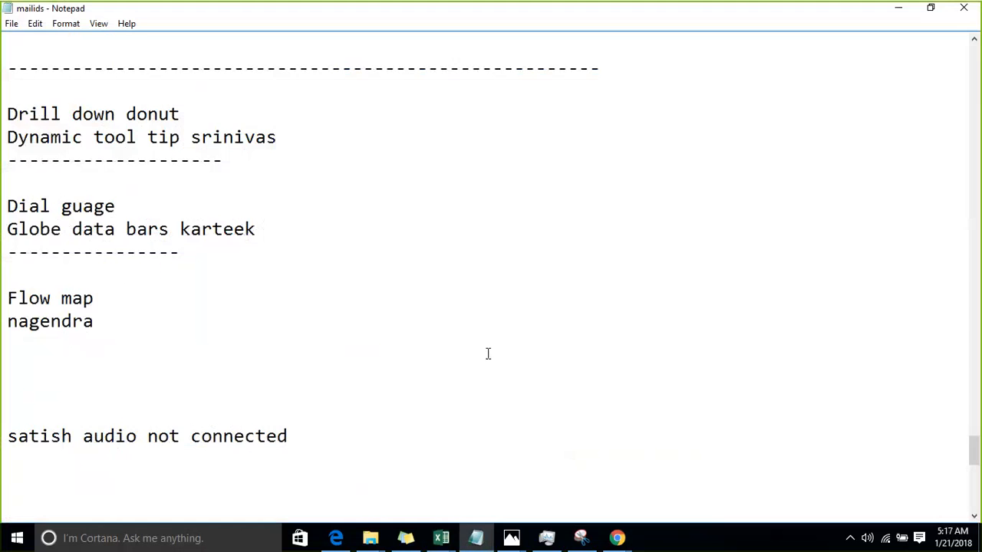
# Switch back to the Time-data workbook and select the CBM column header in the PivotTable.
pyautogui.moveTo(442, 543)
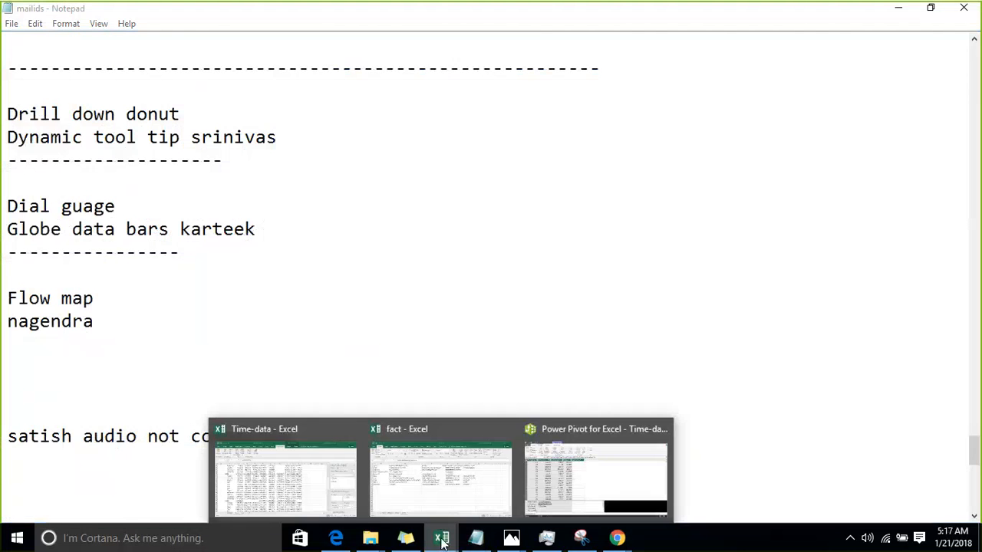
pyautogui.click(330, 475)
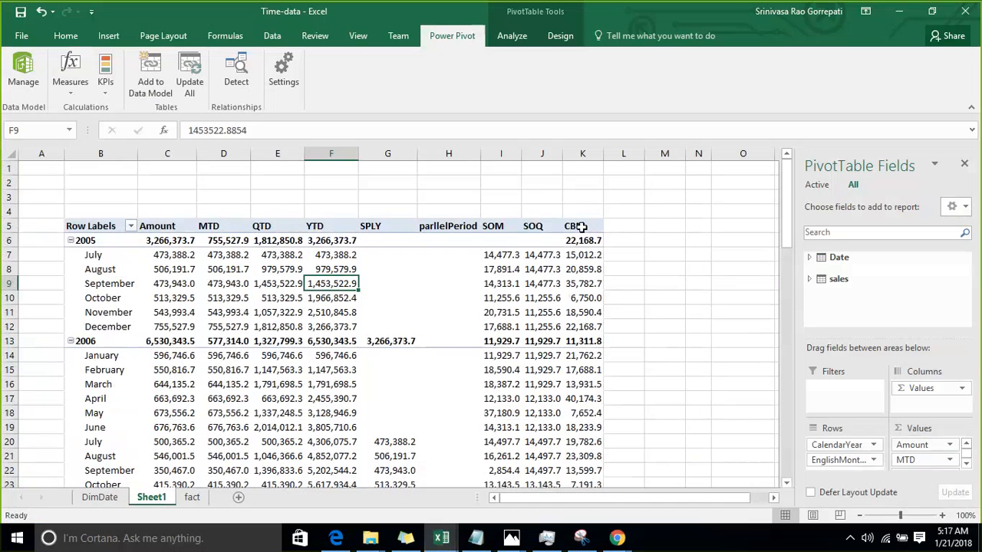
pyautogui.click(581, 226)
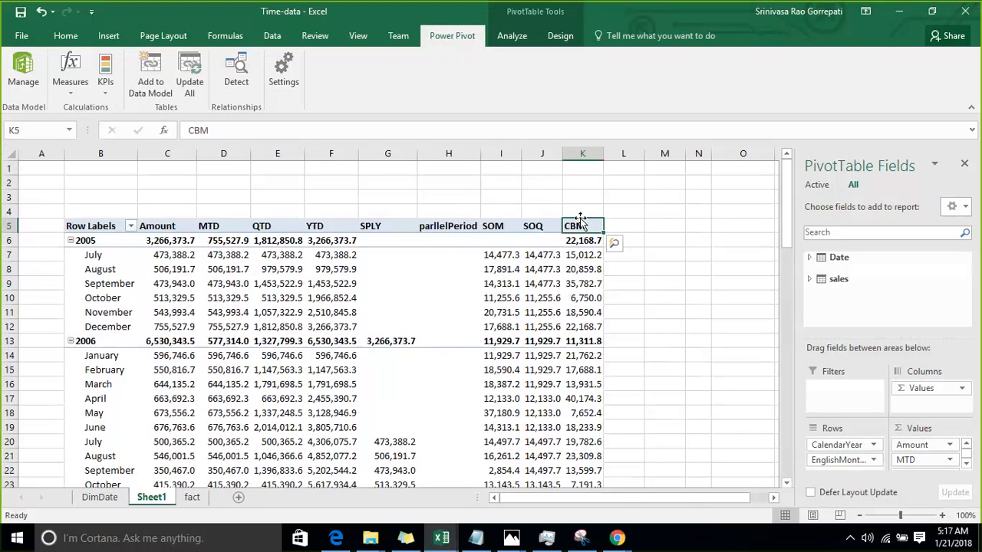
pyautogui.moveTo(783, 77); pyautogui.dragTo(85, 79)
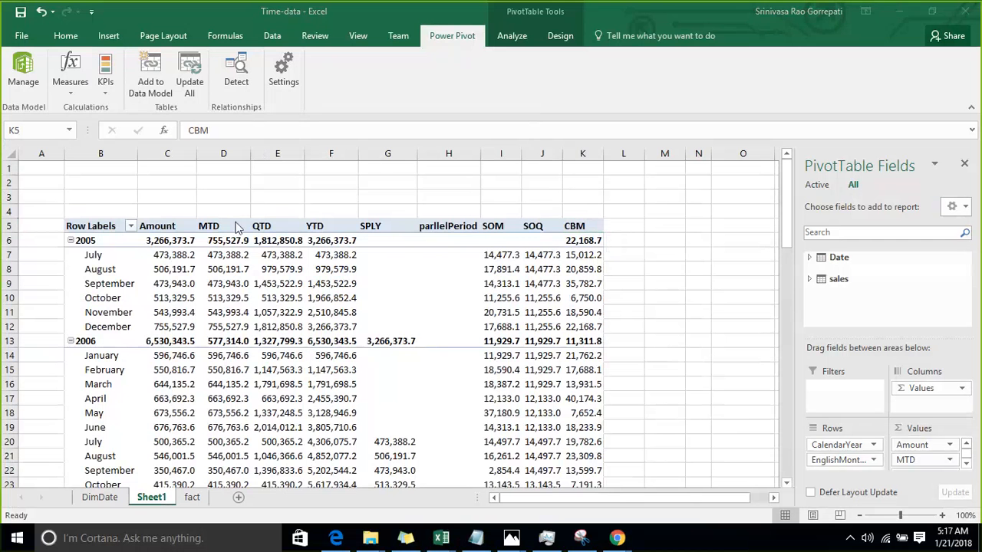
pyautogui.moveTo(799, 88); pyautogui.dragTo(15, 407)
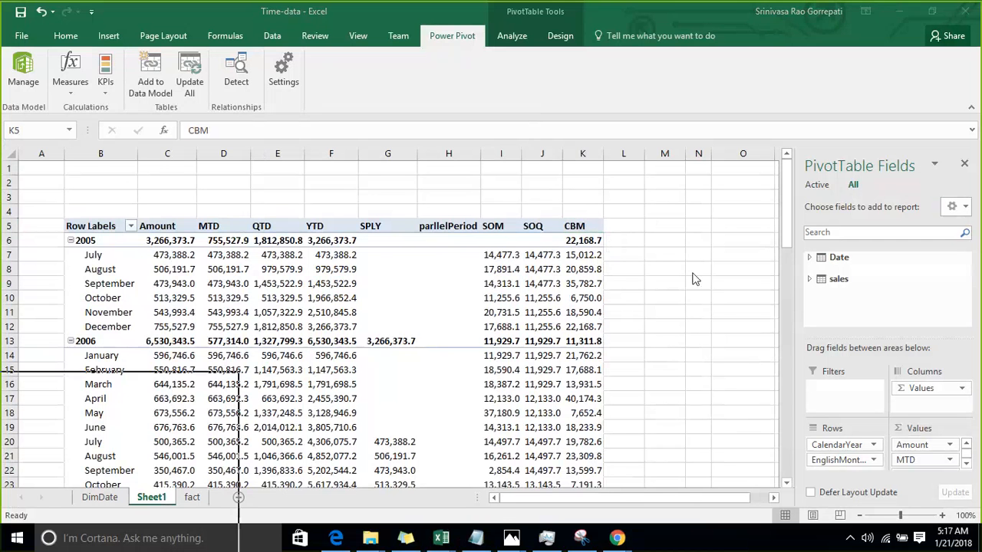
# Remove the SOQ, parllelPeriod, SOM and SPLY measures from the PivotTable.
pyautogui.click(810, 257)
pyautogui.scroll(-3, 836, 291)
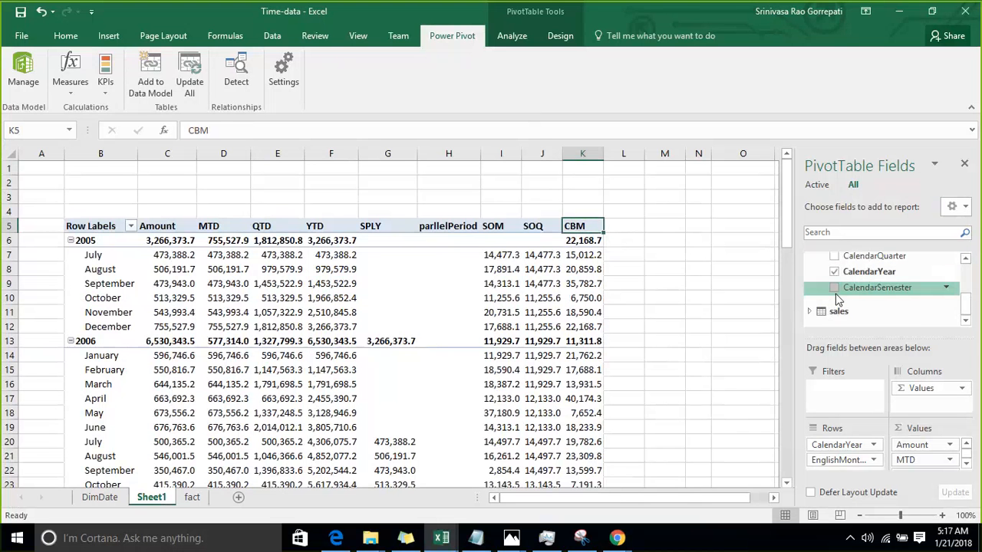
pyautogui.scroll(-3, 810, 311)
pyautogui.scroll(-6, 813, 307)
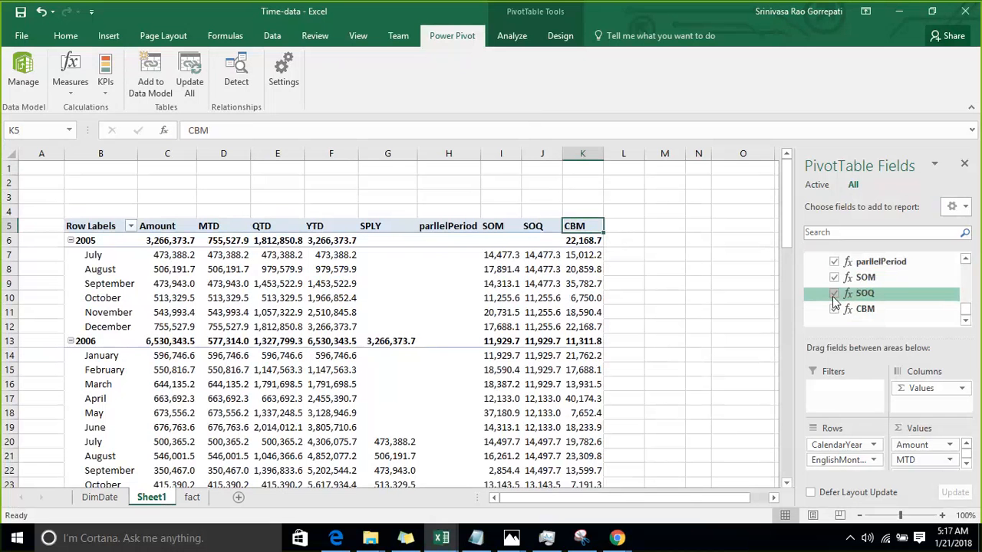
pyautogui.click(834, 298)
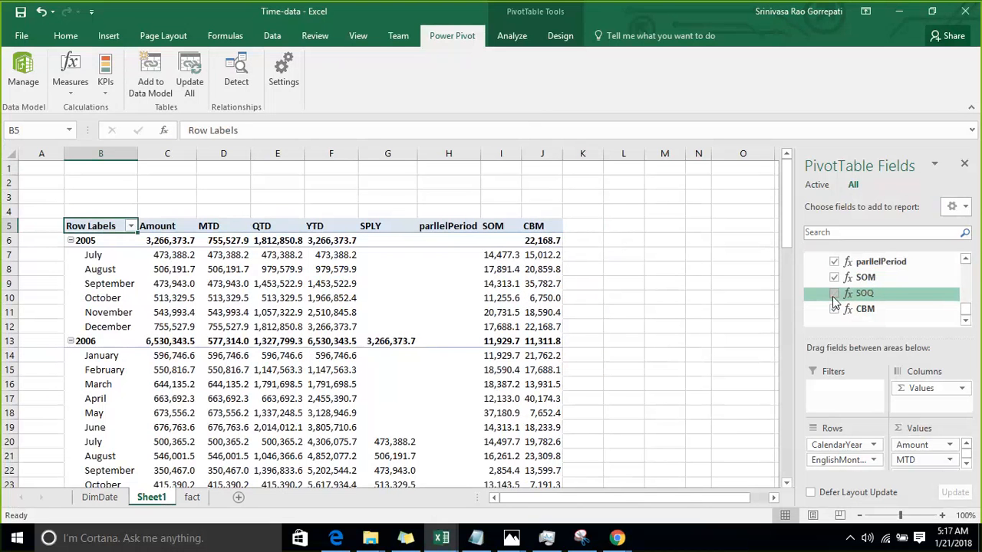
pyautogui.click(834, 263)
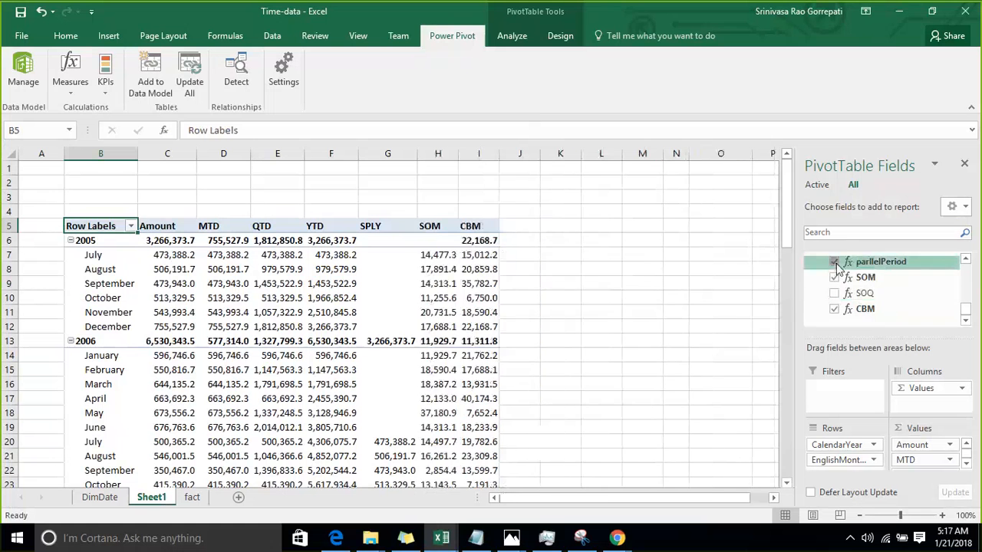
pyautogui.click(834, 277)
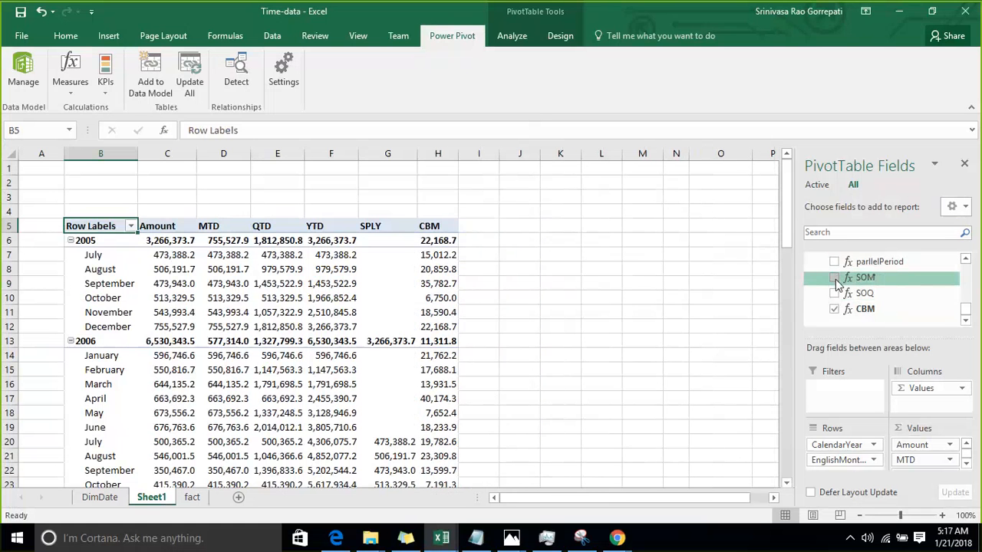
pyautogui.scroll(1, 834, 276)
pyautogui.click(834, 281)
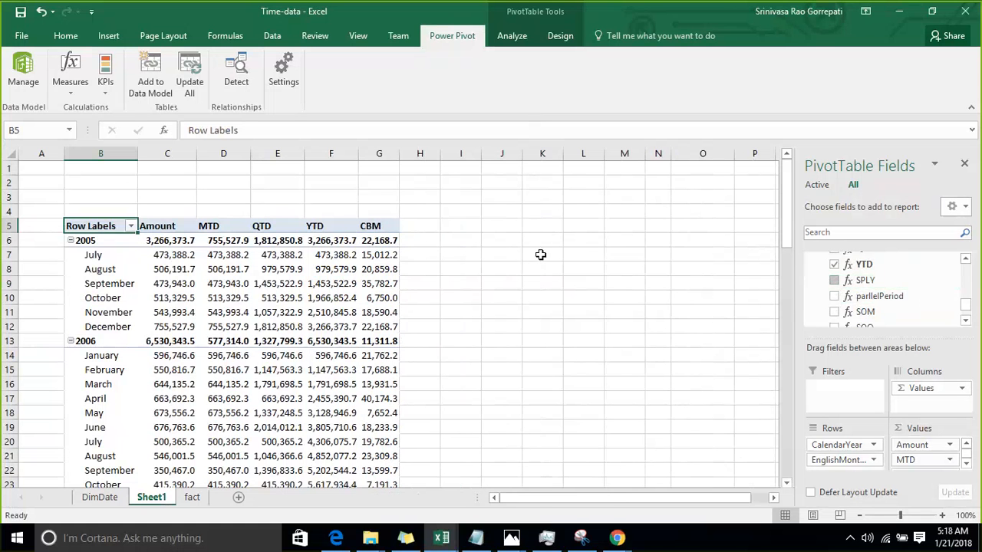
# Add FullDateAlternateKey from the Date table to the PivotTable rows beneath EnglishMonthName.
pyautogui.scroll(10, 902, 295)
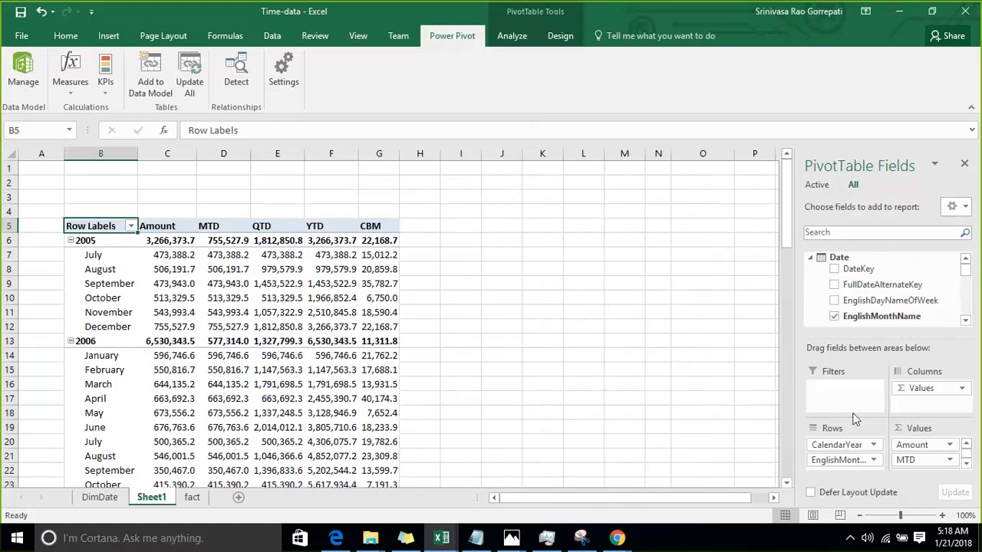
pyautogui.scroll(-2, 857, 359)
pyautogui.scroll(3, 869, 314)
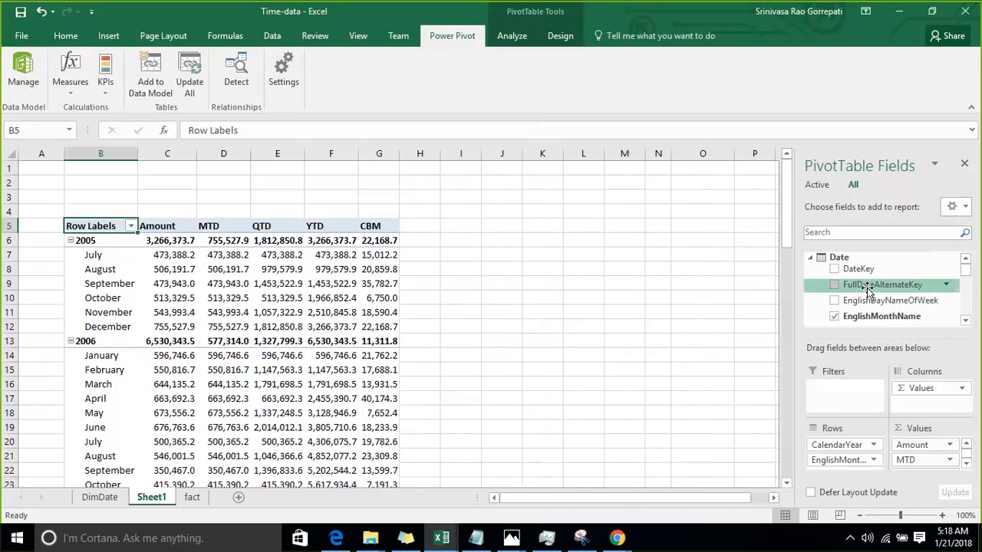
pyautogui.moveTo(867, 290); pyautogui.dragTo(824, 473)
pyautogui.click(834, 285)
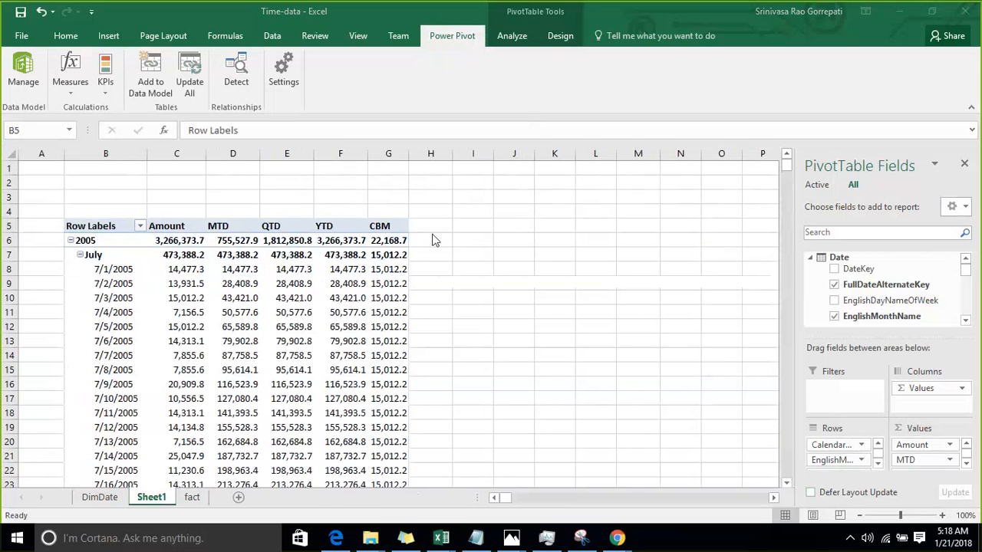
# Compare the CBM values on the July 2005 days with the Amount for 7/31/2005.
pyautogui.scroll(-2, 432, 240)
pyautogui.scroll(-6, 432, 240)
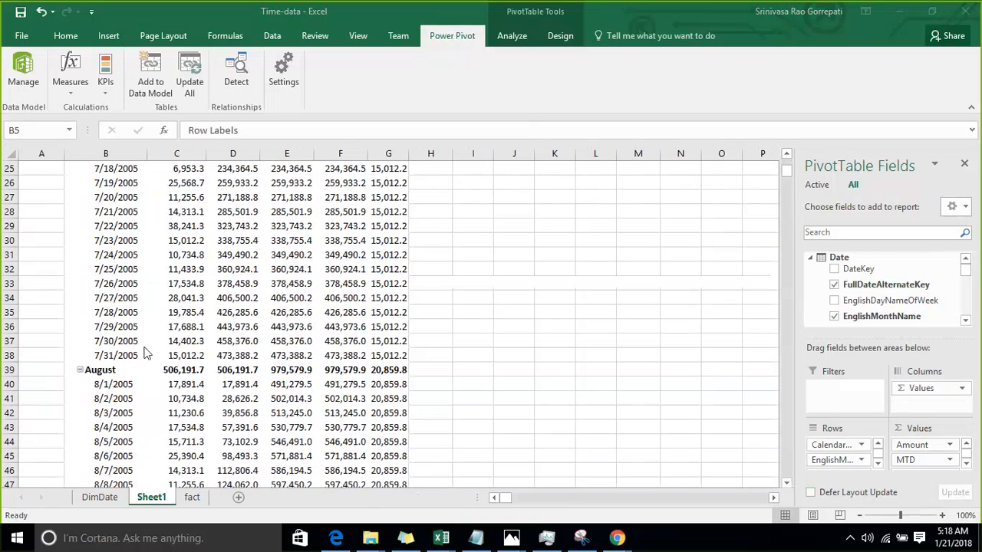
pyautogui.scroll(8, 195, 307)
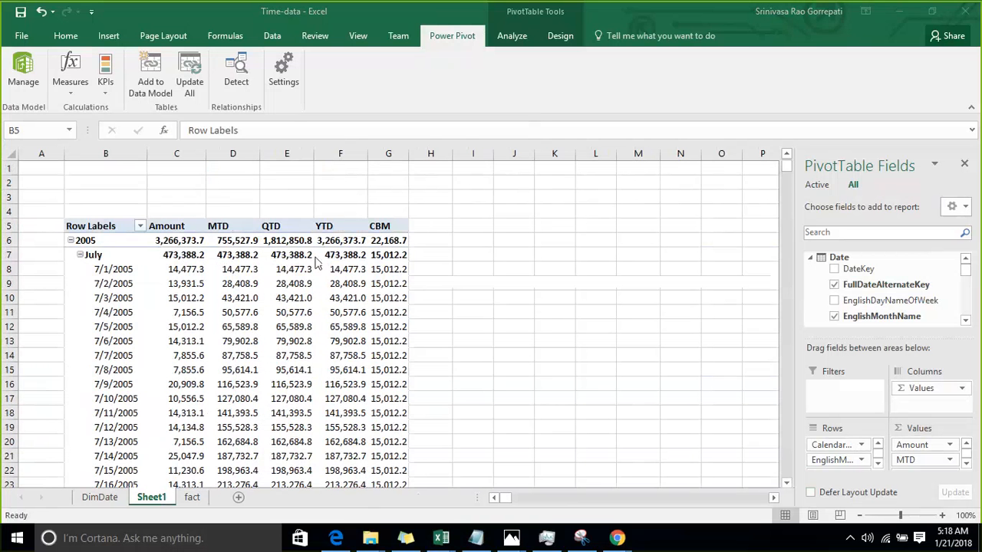
pyautogui.scroll(-1, 171, 260)
pyautogui.scroll(-2, 170, 259)
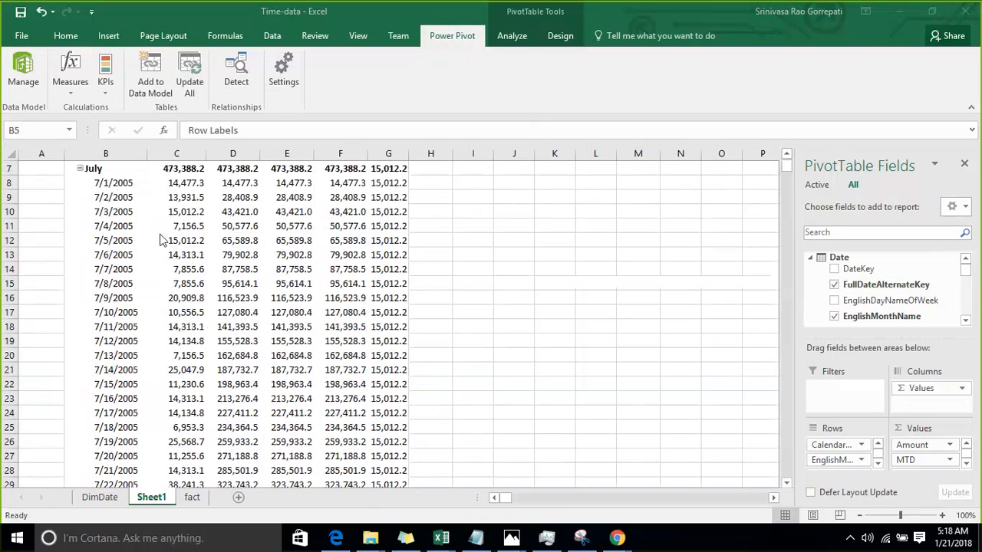
pyautogui.scroll(1, 168, 255)
pyautogui.scroll(-8, 178, 276)
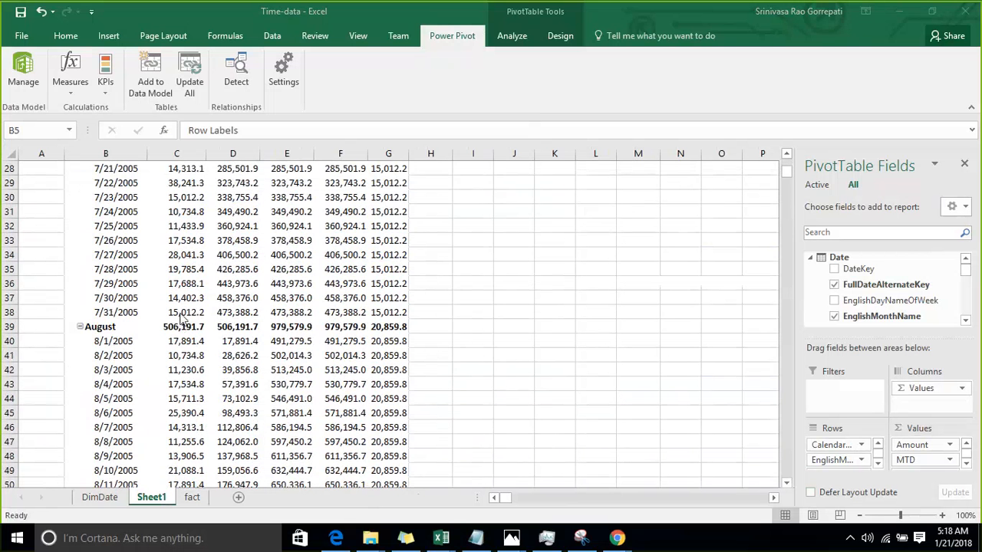
pyautogui.click(179, 312)
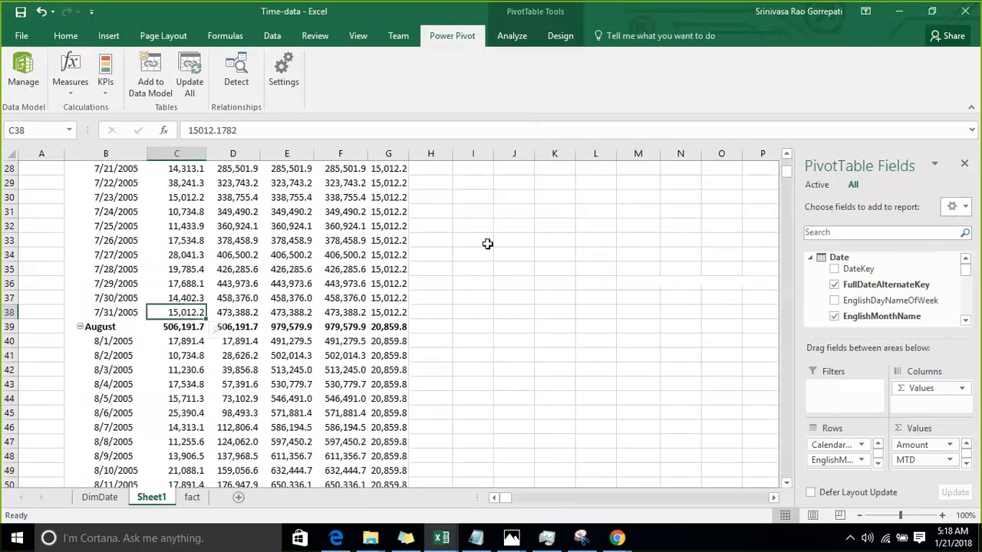
pyautogui.scroll(4, 450, 248)
pyautogui.scroll(2, 408, 248)
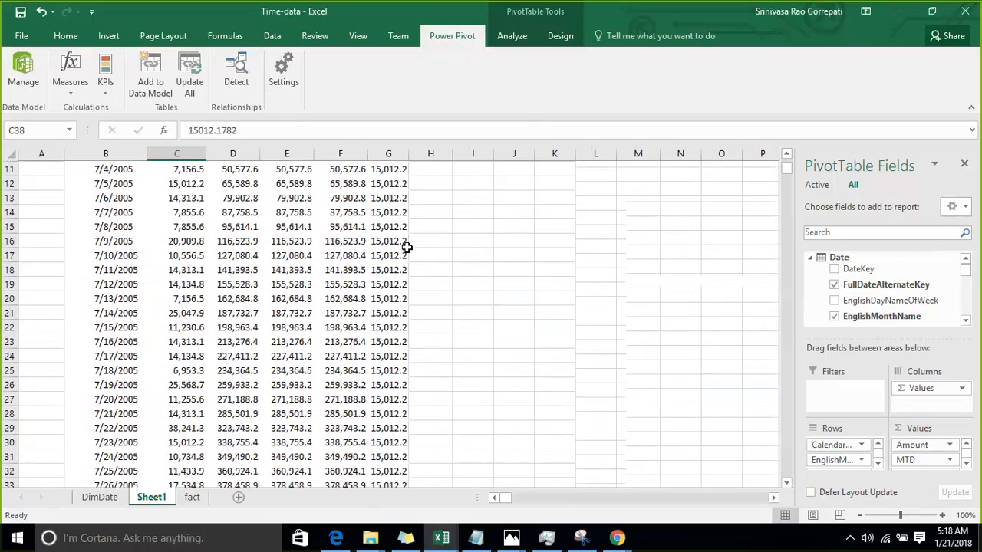
pyautogui.scroll(3, 393, 191)
pyautogui.scroll(-7, 393, 191)
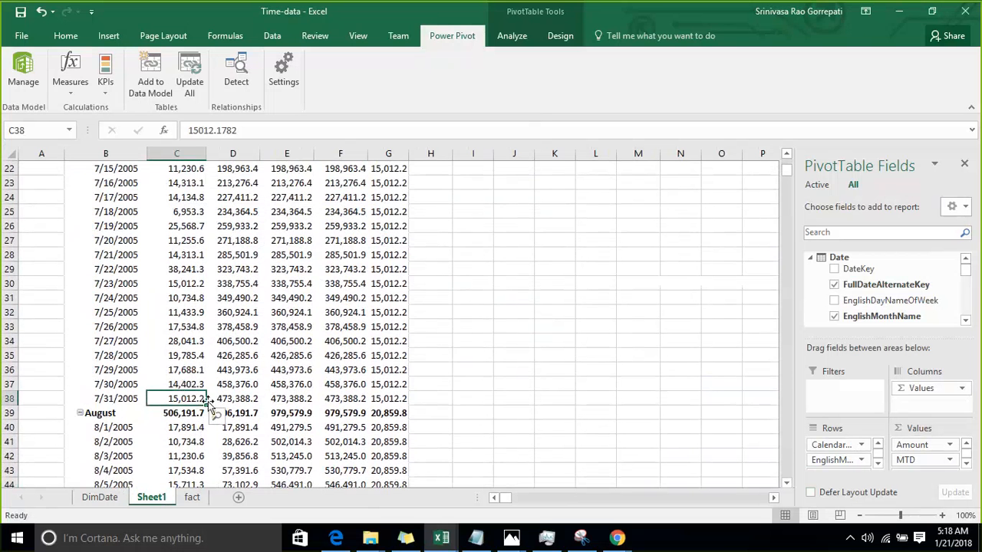
pyautogui.scroll(4, 410, 259)
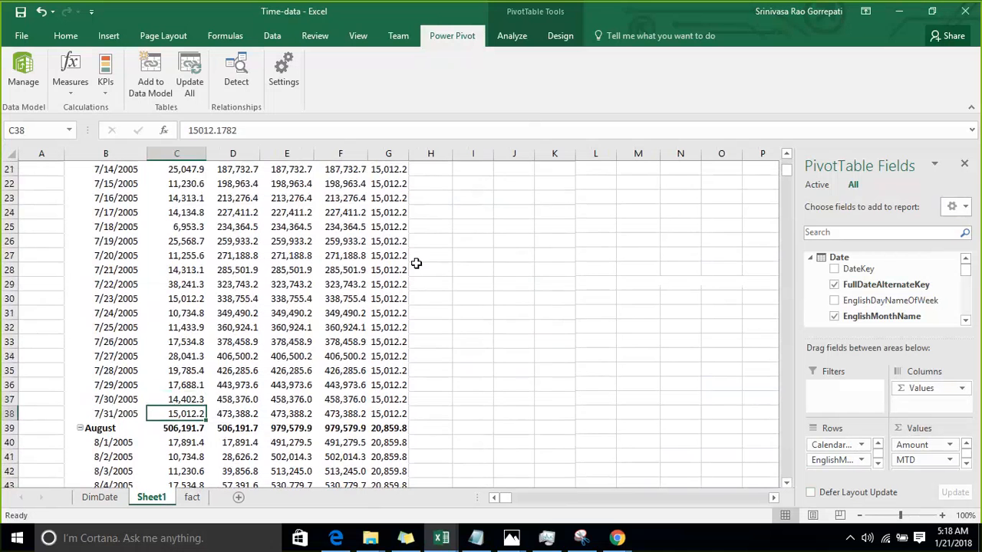
pyautogui.scroll(1, 390, 203)
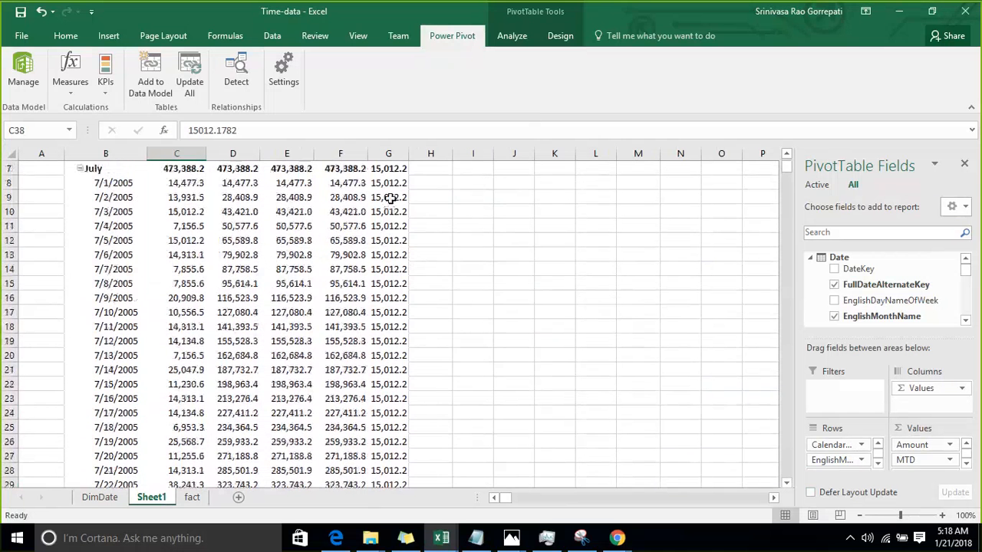
# Compare the CBM values on the August 2005 days with the Amount for 8/31/2005.
pyautogui.scroll(-3, 392, 193)
pyautogui.scroll(-5, 391, 193)
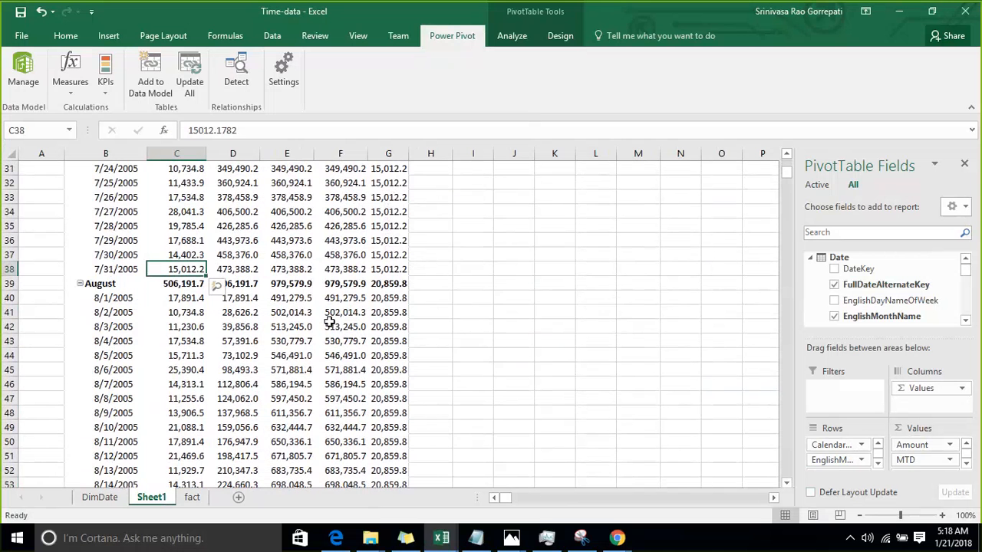
pyautogui.moveTo(391, 301)
pyautogui.scroll(-3, 384, 305)
pyautogui.scroll(-1, 203, 342)
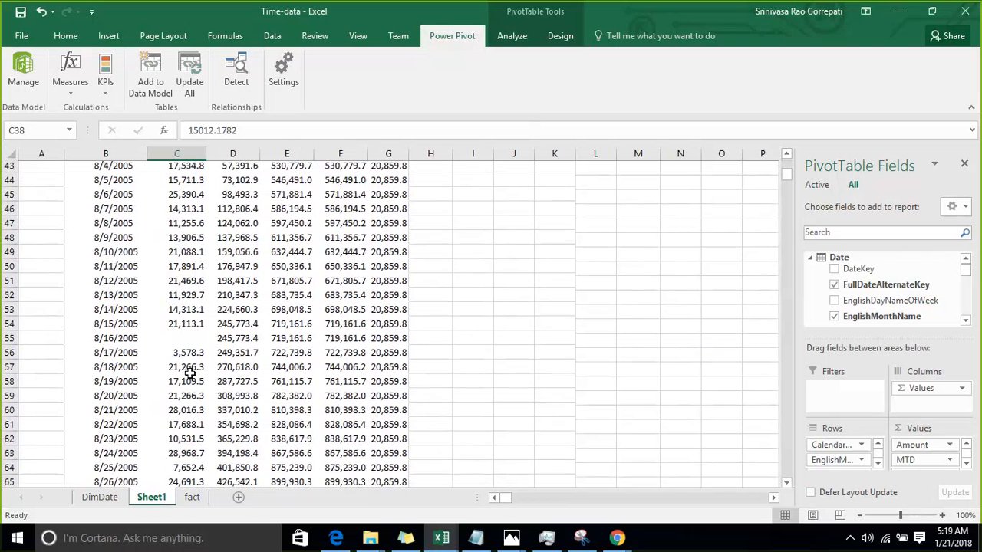
pyautogui.scroll(-4, 190, 373)
pyautogui.click(192, 383)
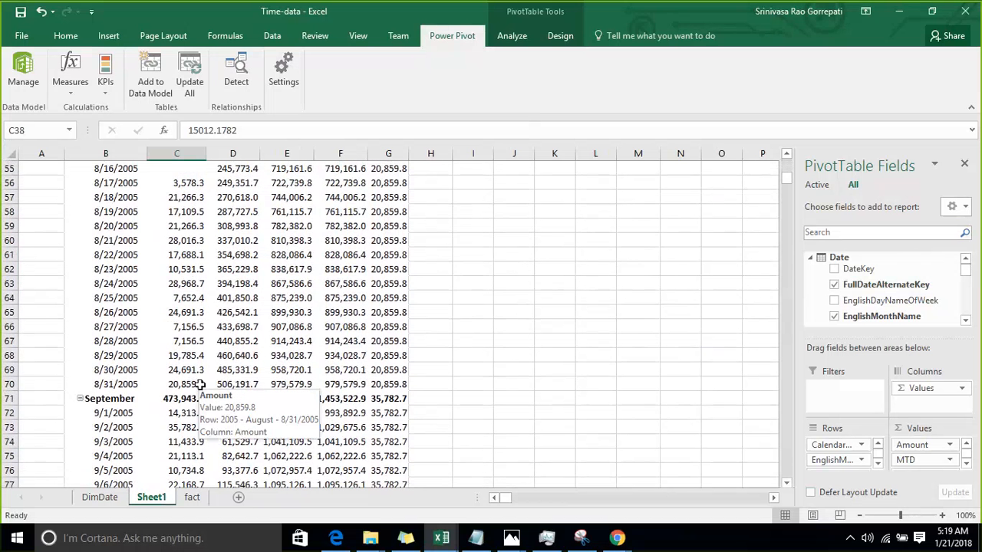
# Compare the CBM values on the September 2005 days with the Amount for 9/30/2005.
pyautogui.scroll(-3, 420, 290)
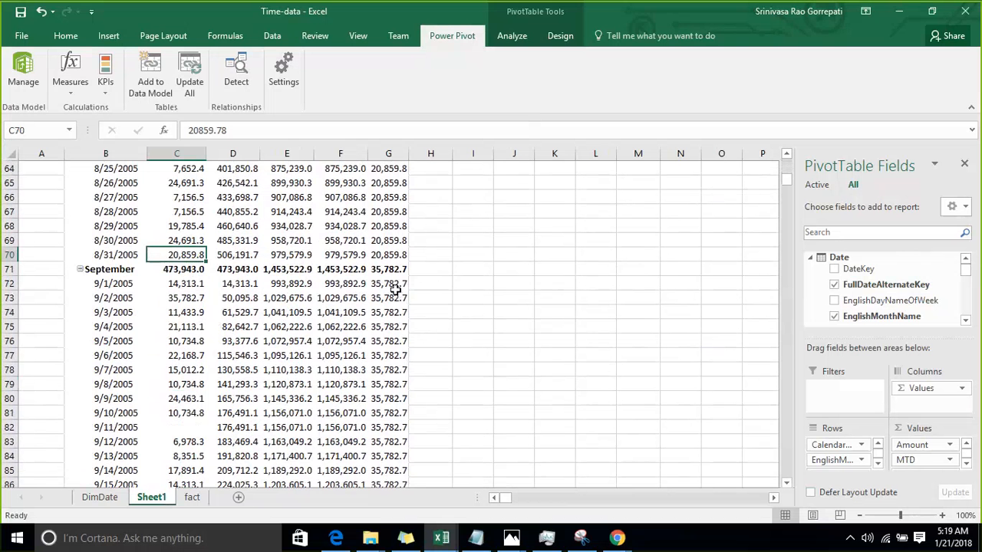
pyautogui.click(396, 289)
pyautogui.scroll(-4, 170, 323)
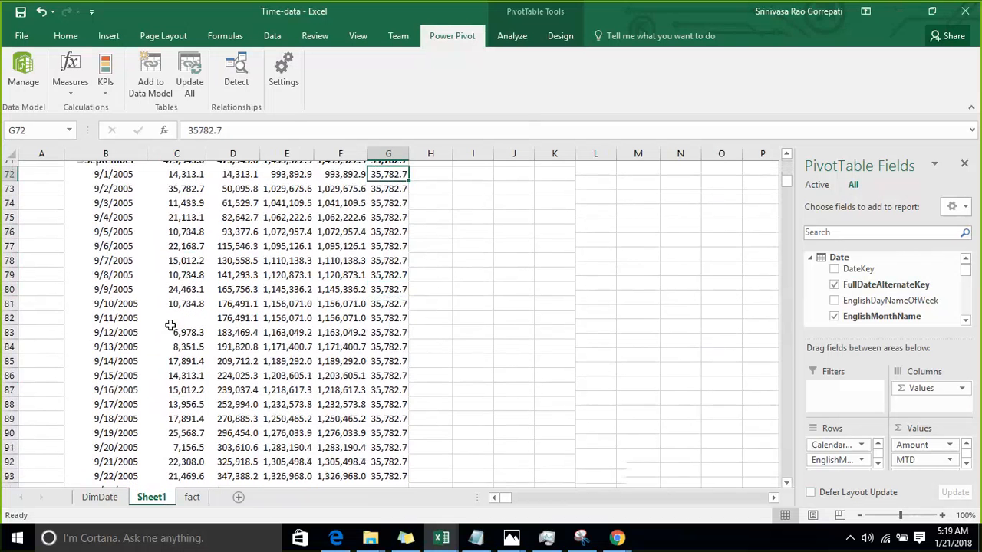
pyautogui.scroll(-3, 176, 322)
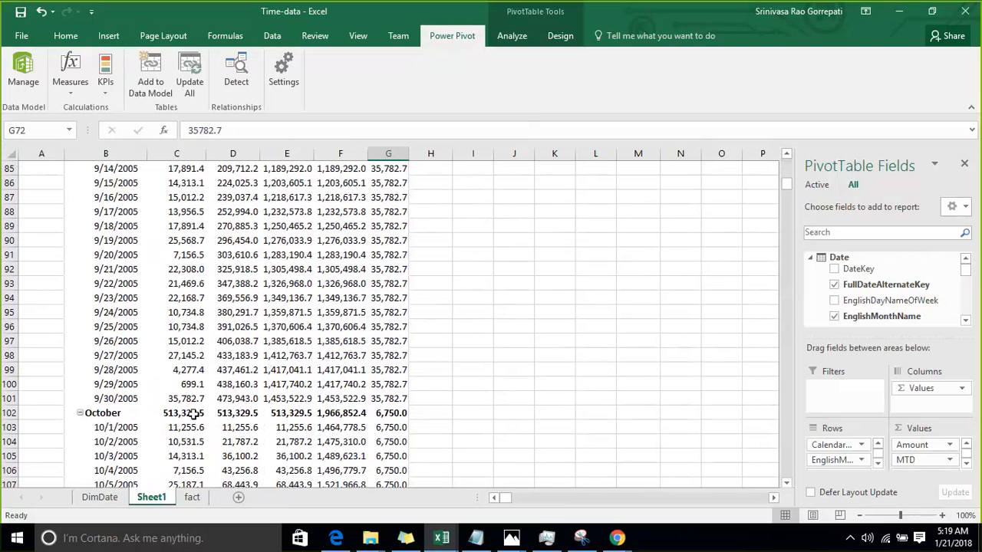
pyautogui.click(192, 401)
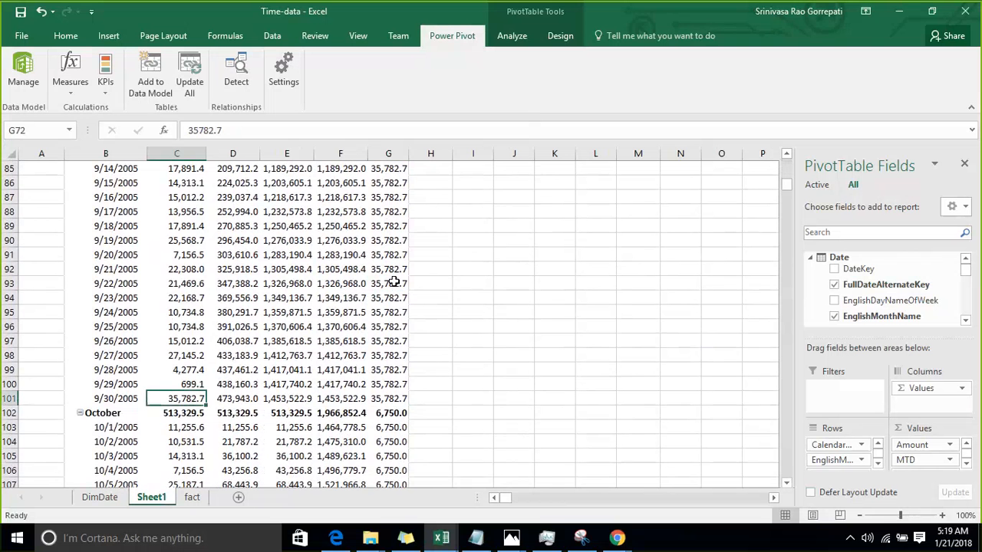
pyautogui.moveTo(394, 281)
# Compare the CBM values on the October 2005 days with the Amount for 10/31/2005.
pyautogui.scroll(-3, 394, 283)
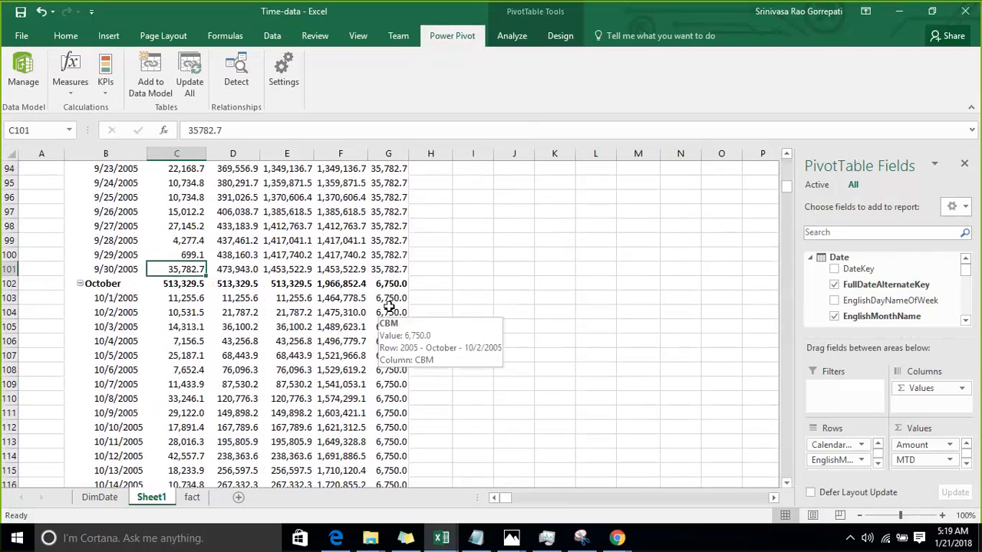
pyautogui.moveTo(390, 303)
pyautogui.scroll(-7, 188, 334)
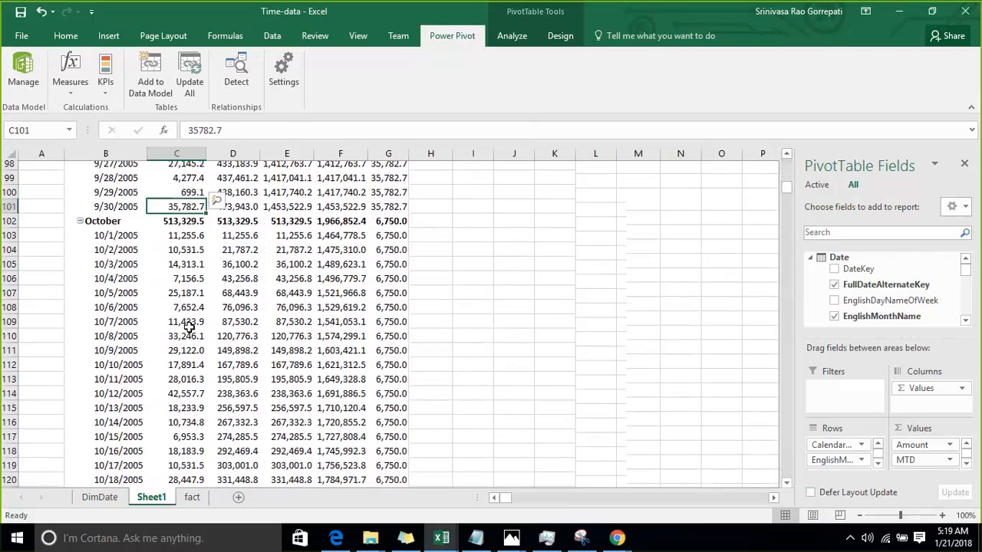
pyautogui.scroll(-1, 189, 326)
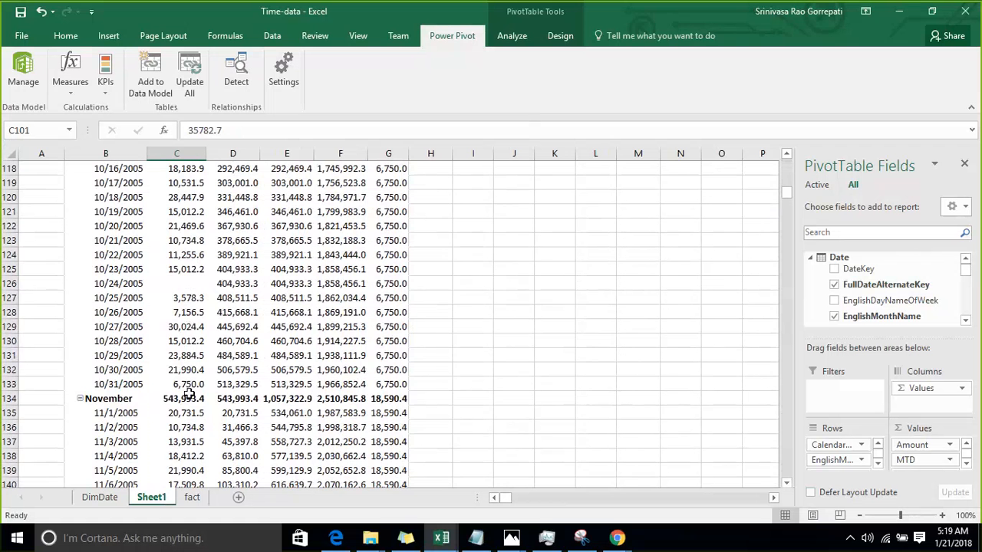
pyautogui.click(188, 385)
pyautogui.scroll(20, 462, 293)
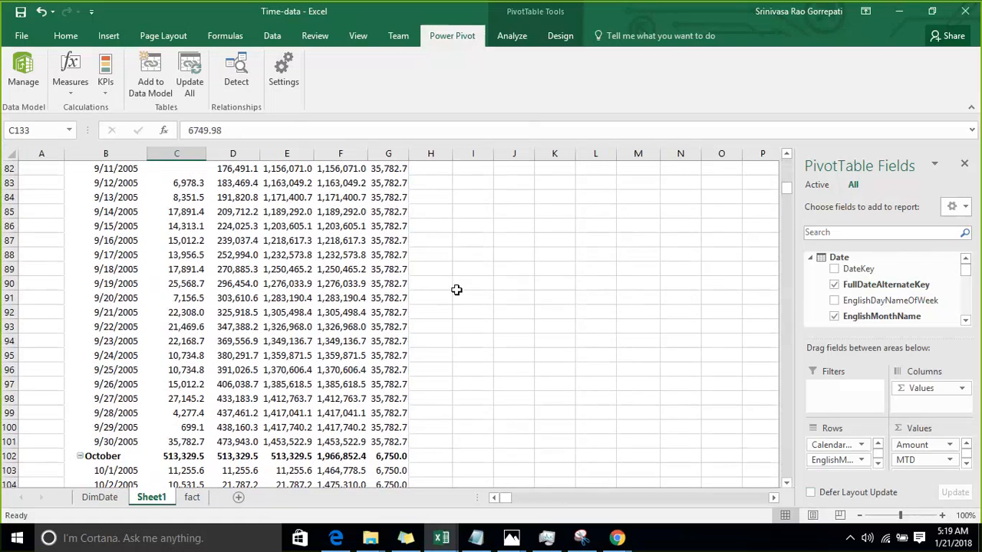
pyautogui.scroll(9, 443, 295)
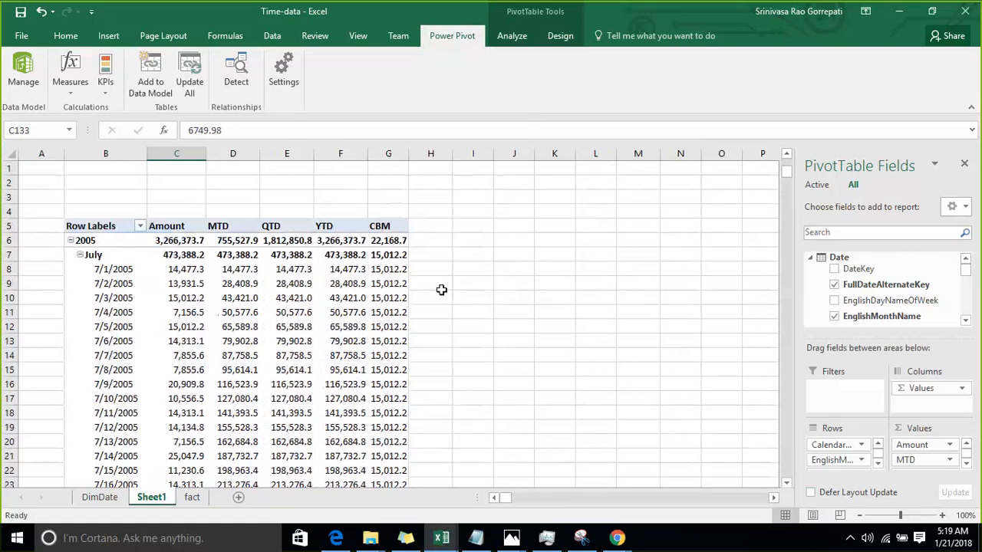
# Select the CBM column header and start a new measure named CBQ in the sales table.
pyautogui.click(386, 227)
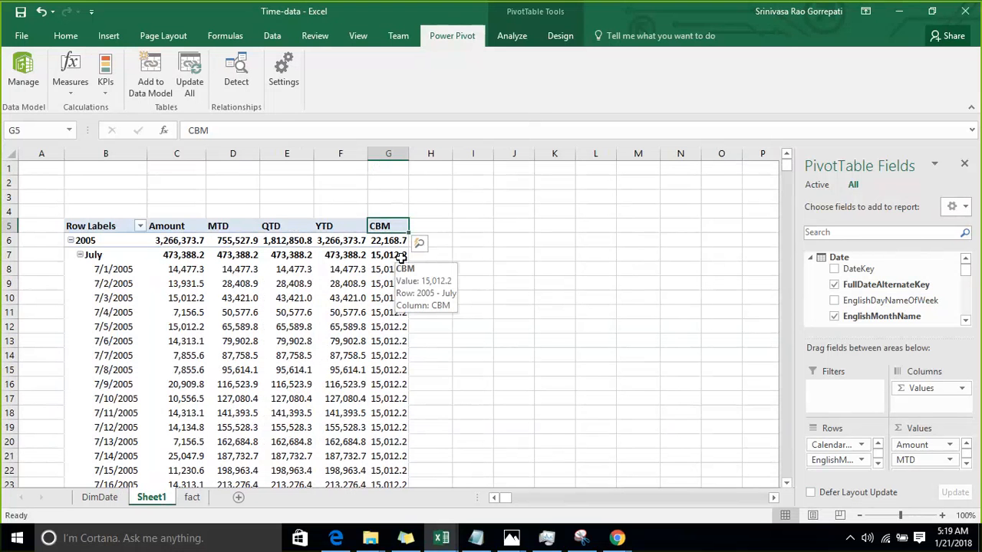
pyautogui.click(613, 37)
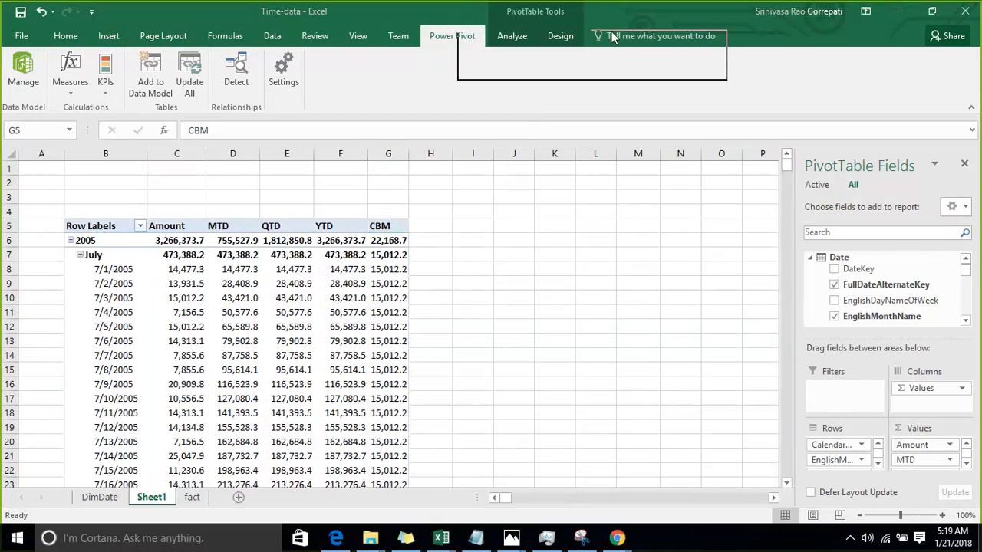
pyautogui.click(67, 93)
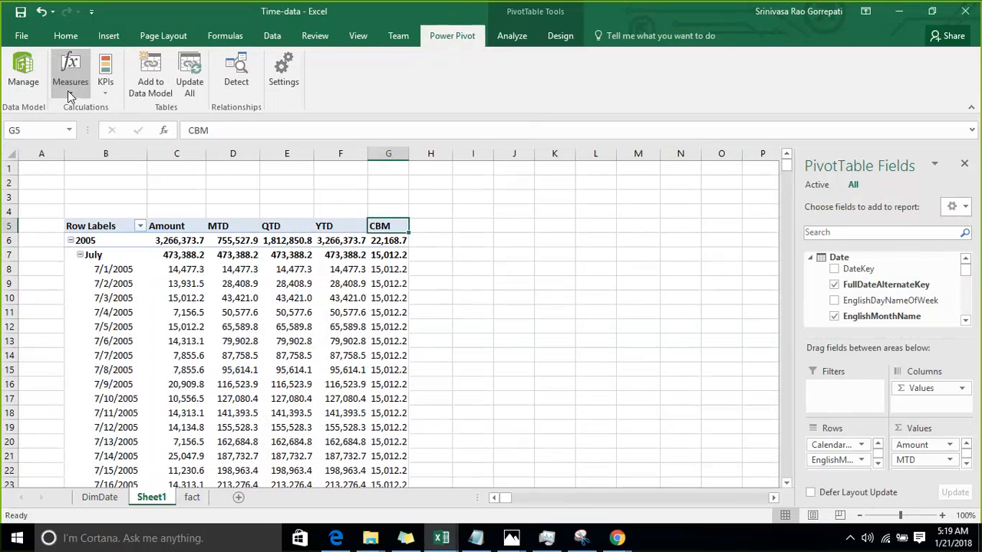
pyautogui.click(73, 102)
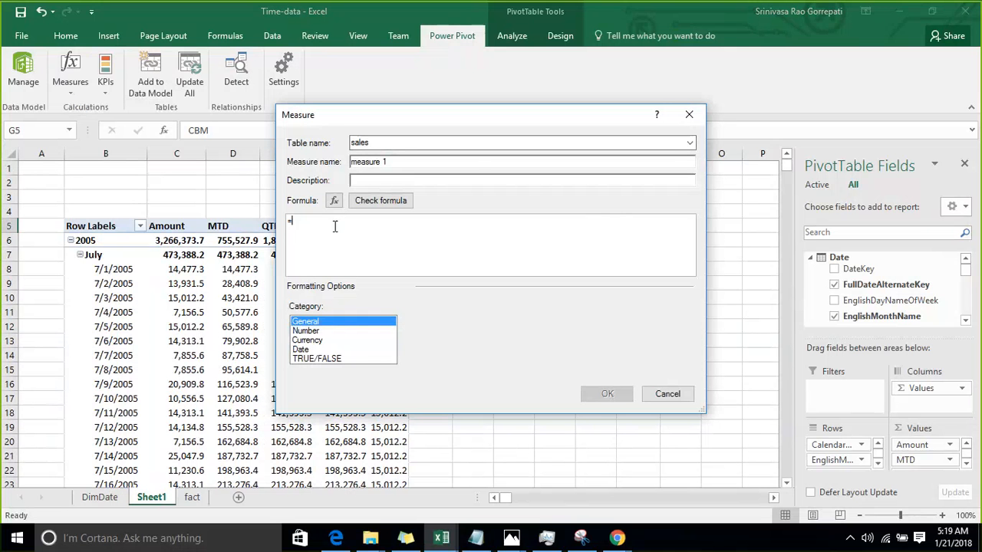
pyautogui.moveTo(388, 161); pyautogui.dragTo(345, 170)
pyautogui.write('CBQ')
# Begin the CBQ formula with the CLOSINGBALANCEQUARTER function and use [Amount] as its expression.
pyautogui.click(324, 218)
pyautogui.write('clo')
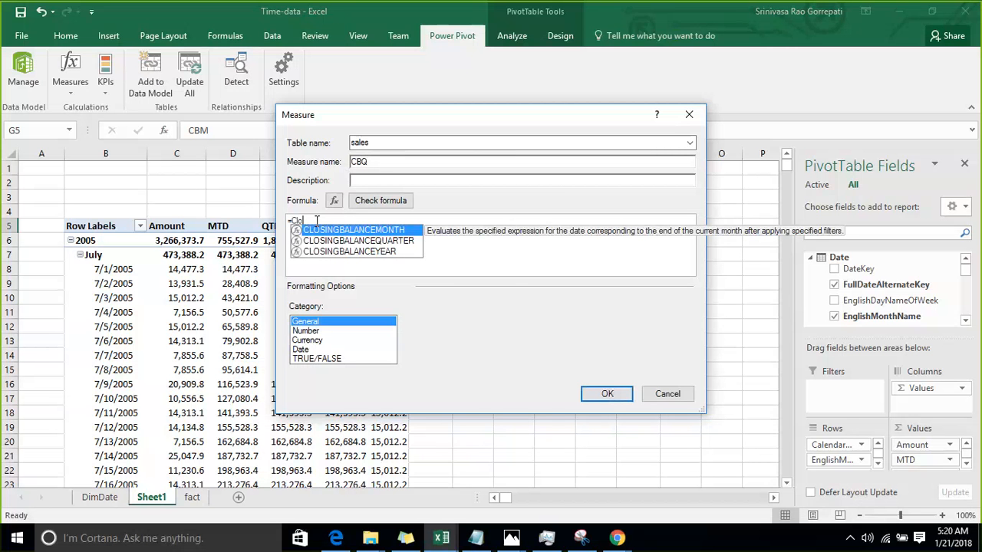
pyautogui.press('Down')
pyautogui.press('Tab')
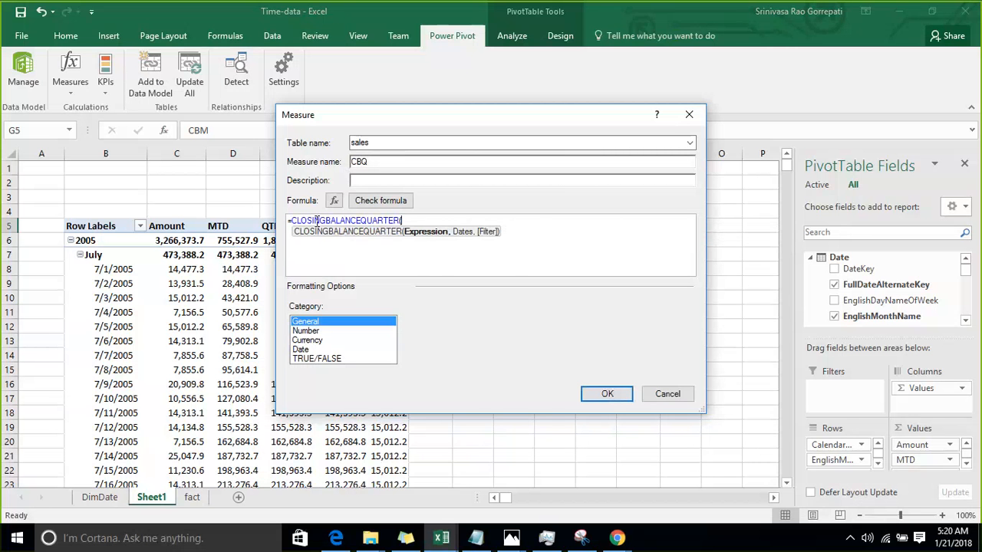
pyautogui.write('am')
pyautogui.press('Tab')
# Complete the CBQ formula with 'Date'[FullDateAlternateKey] as the dates argument and a closing parenthesis, and check it for errors.
pyautogui.write(',da')
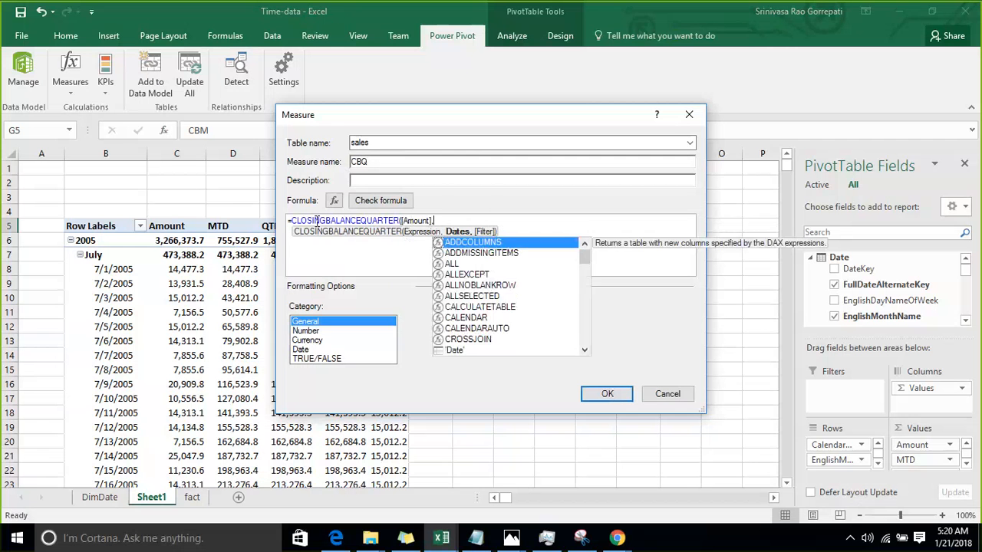
pyautogui.press('Down')
pyautogui.press('Down')
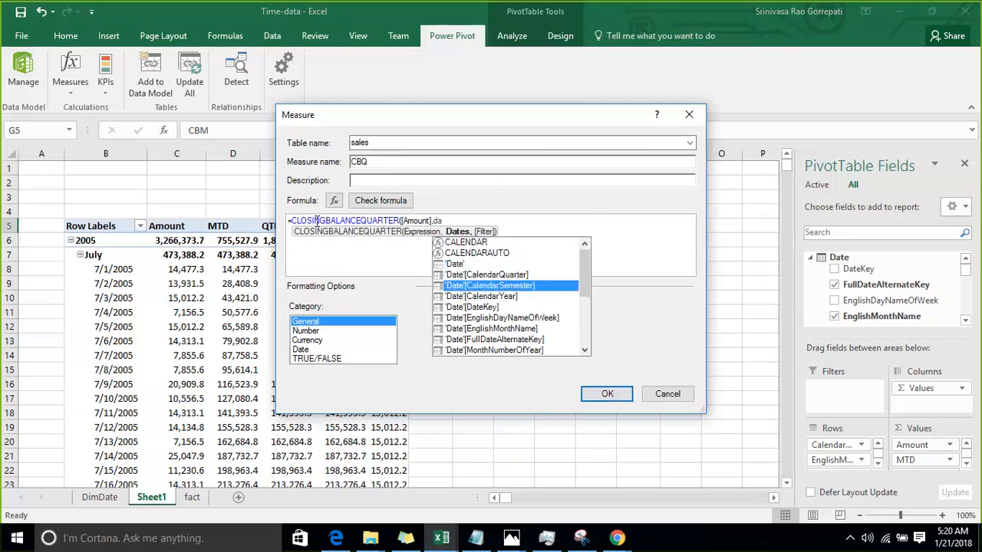
pyautogui.press('Down')
pyautogui.press('Down')
pyautogui.press('Down')
pyautogui.press('Down')
pyautogui.press('Down')
pyautogui.press('Tab')
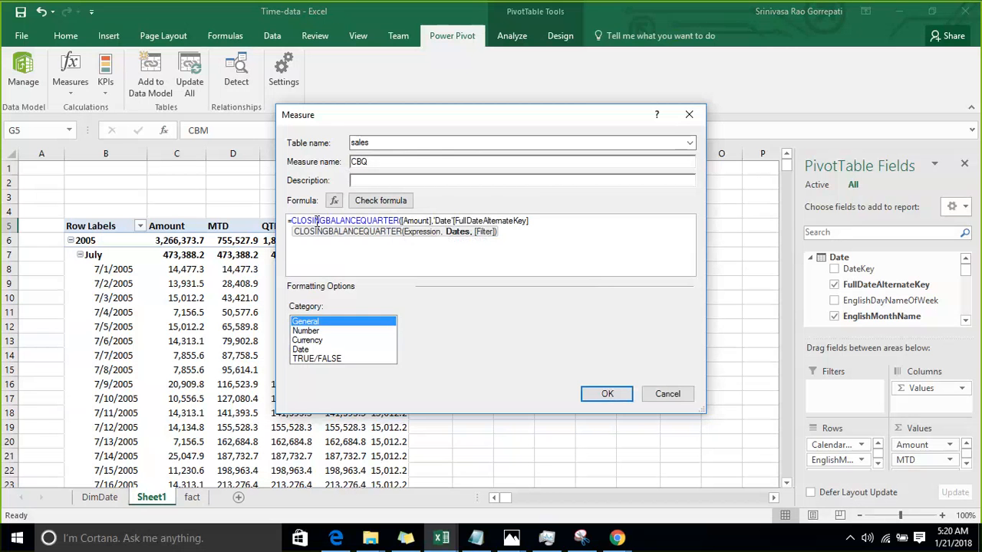
pyautogui.write(')')
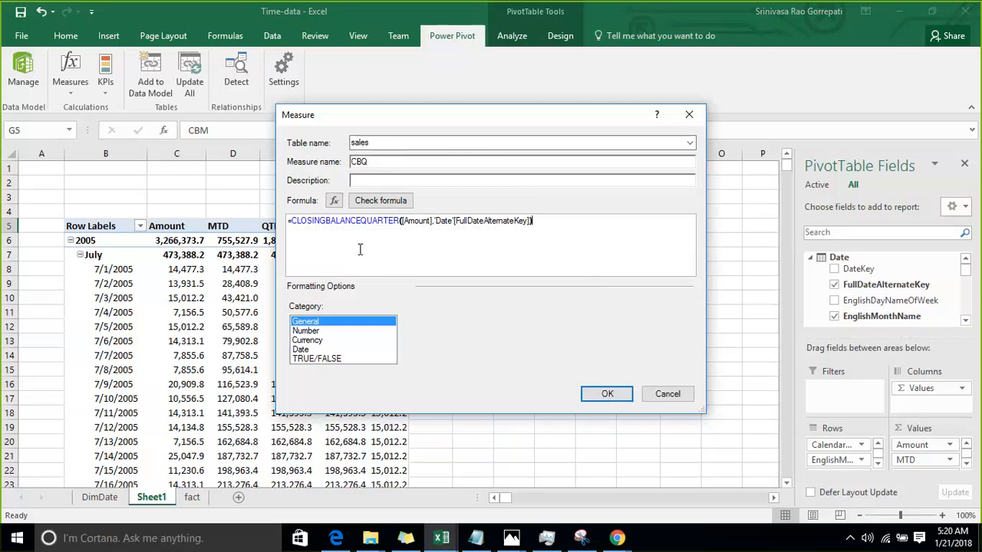
pyautogui.click(376, 201)
# Format the CBQ measure as a decimal number with 1 decimal place and a 1000 separator, and create it.
pyautogui.click(314, 404)
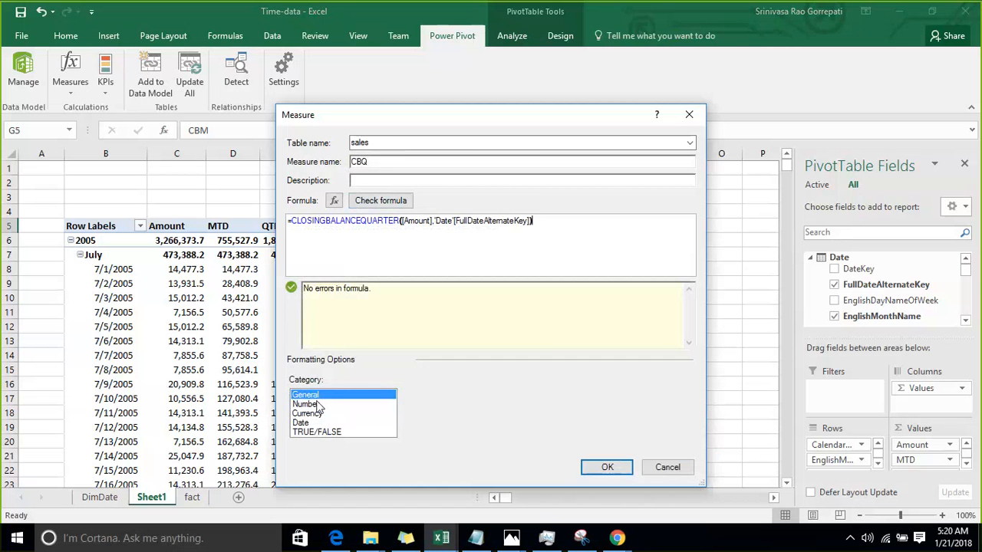
pyautogui.click(855, 231)
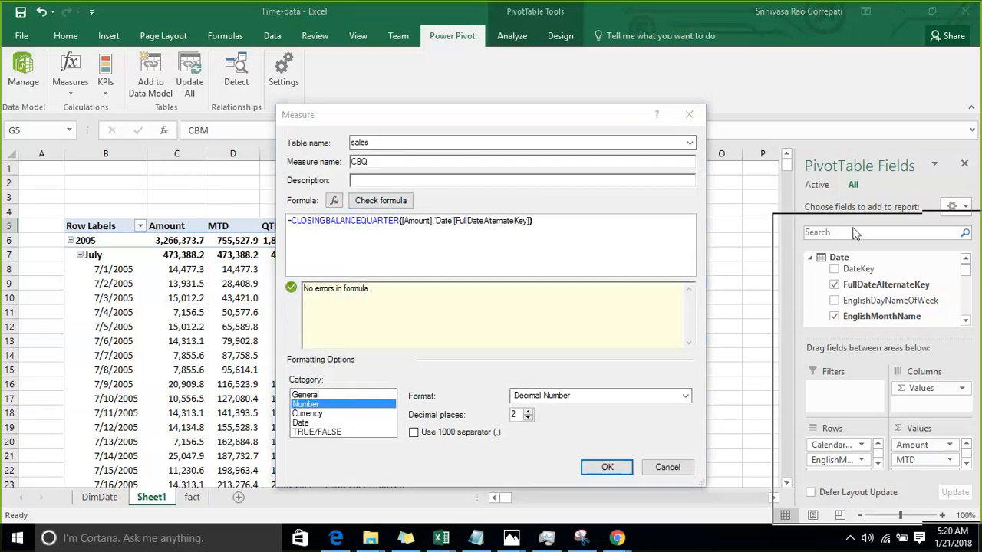
pyautogui.click(685, 395)
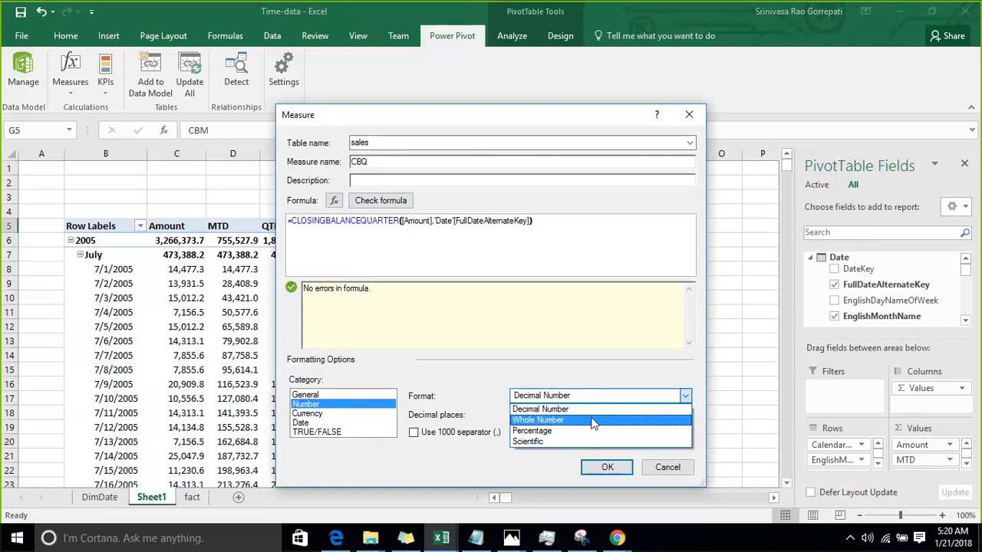
pyautogui.click(587, 410)
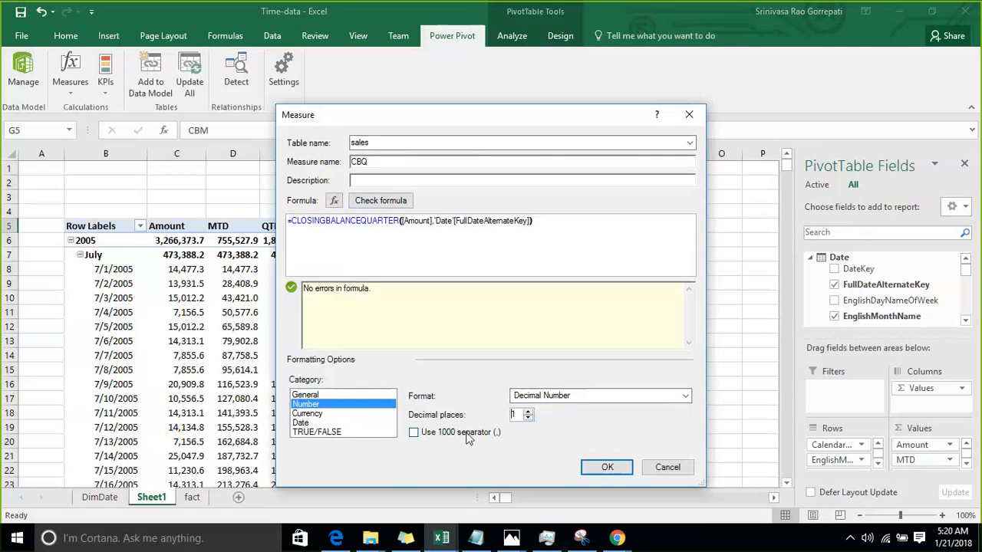
pyautogui.click(423, 434)
pyautogui.click(590, 466)
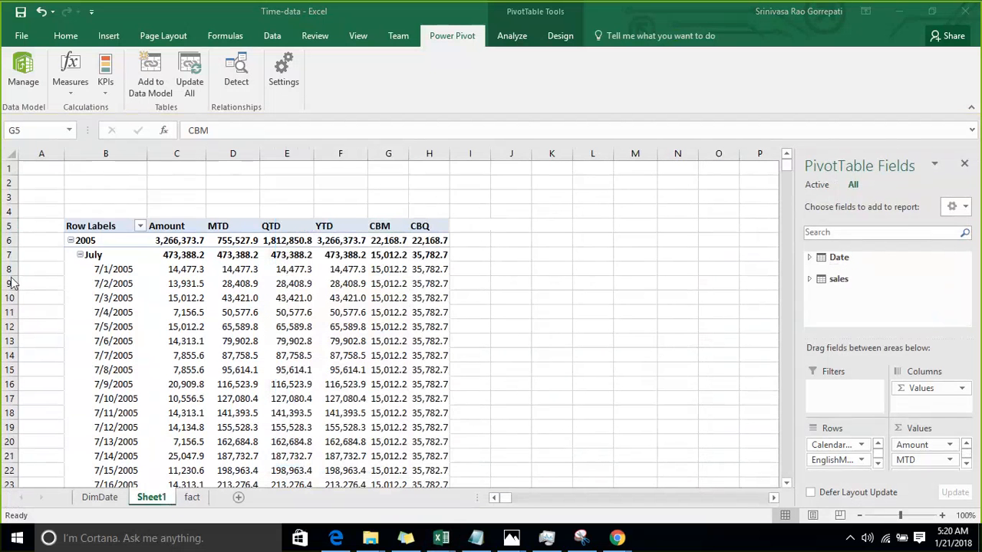
# Collapse the July and August 2005 days and compare September's CBQ values with the Amount for 9/30/2005.
pyautogui.click(80, 256)
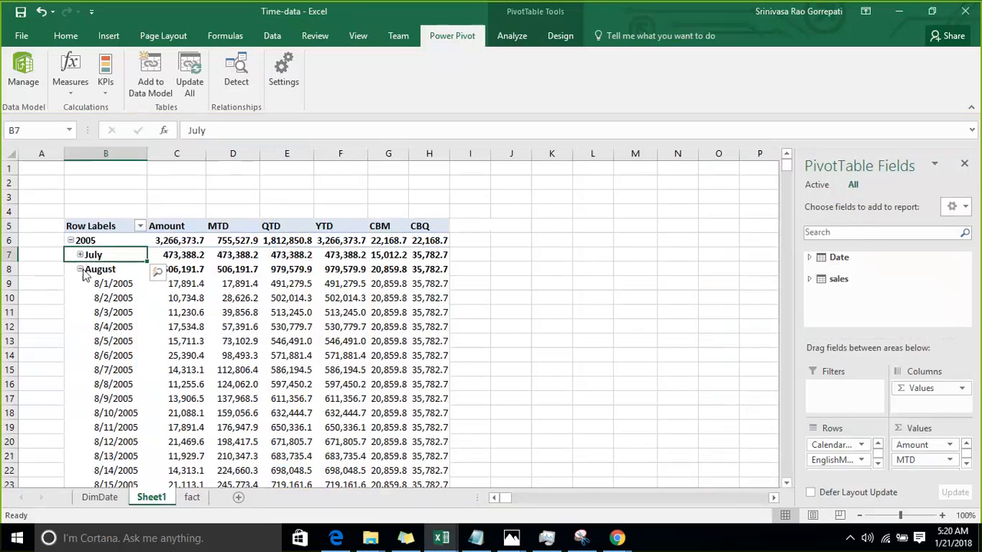
pyautogui.click(80, 270)
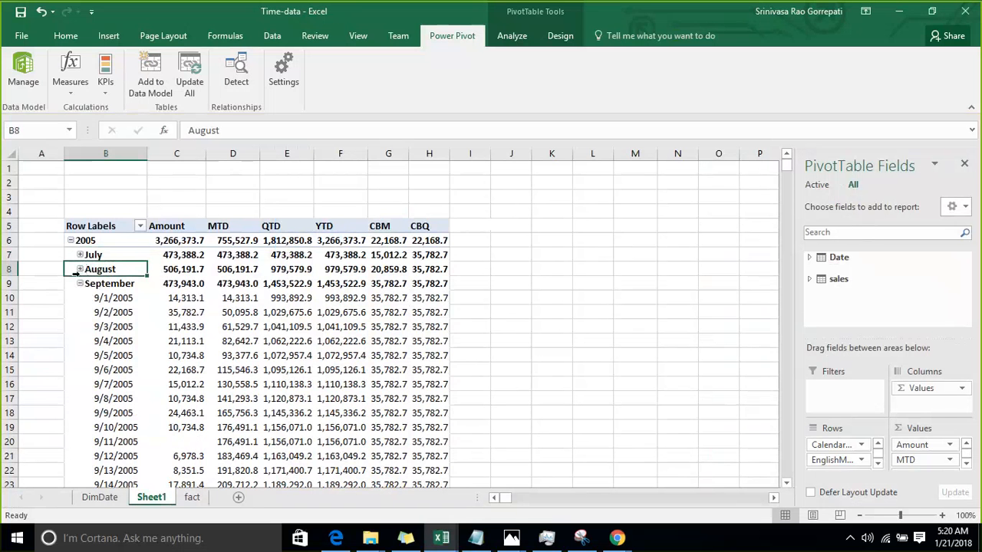
pyautogui.click(80, 284)
pyautogui.click(79, 284)
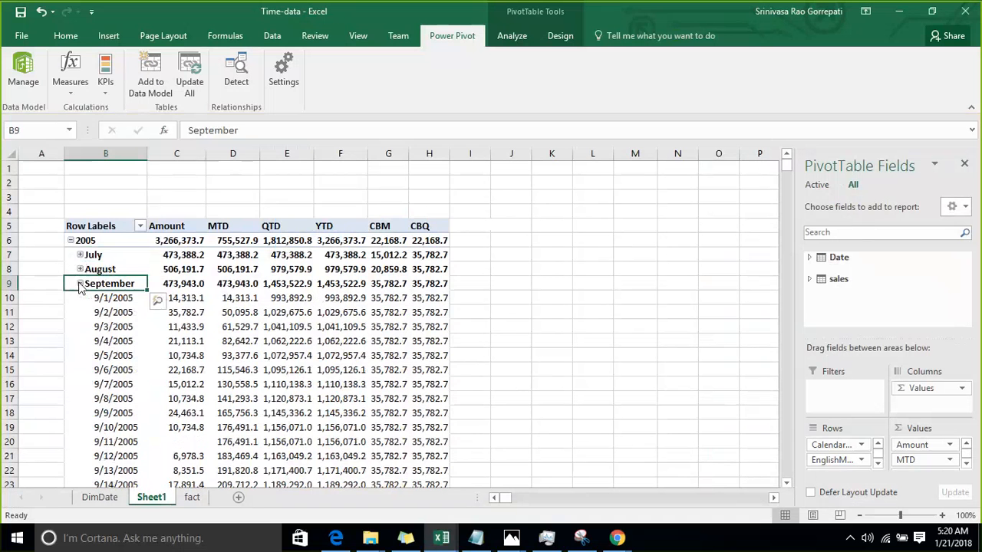
pyautogui.scroll(-9, 119, 351)
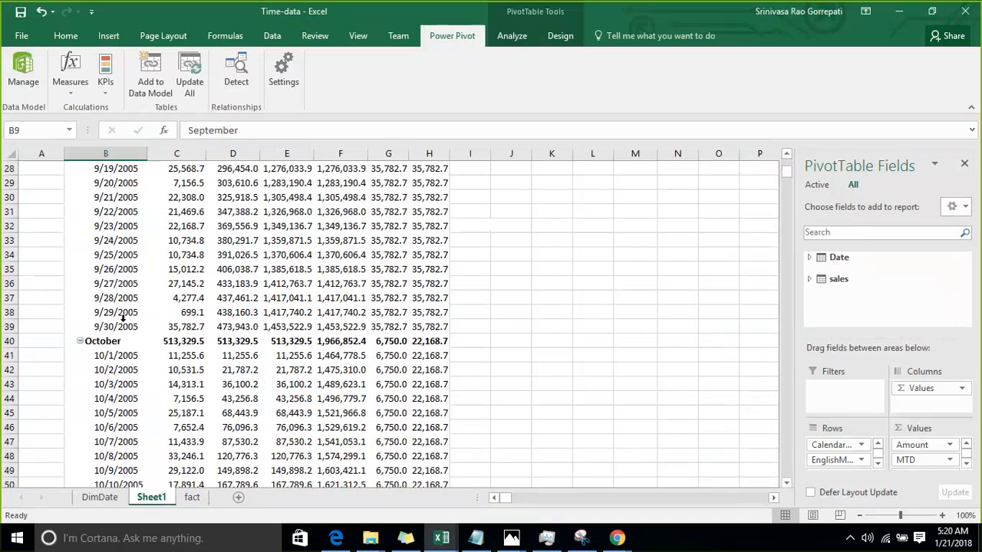
pyautogui.click(195, 330)
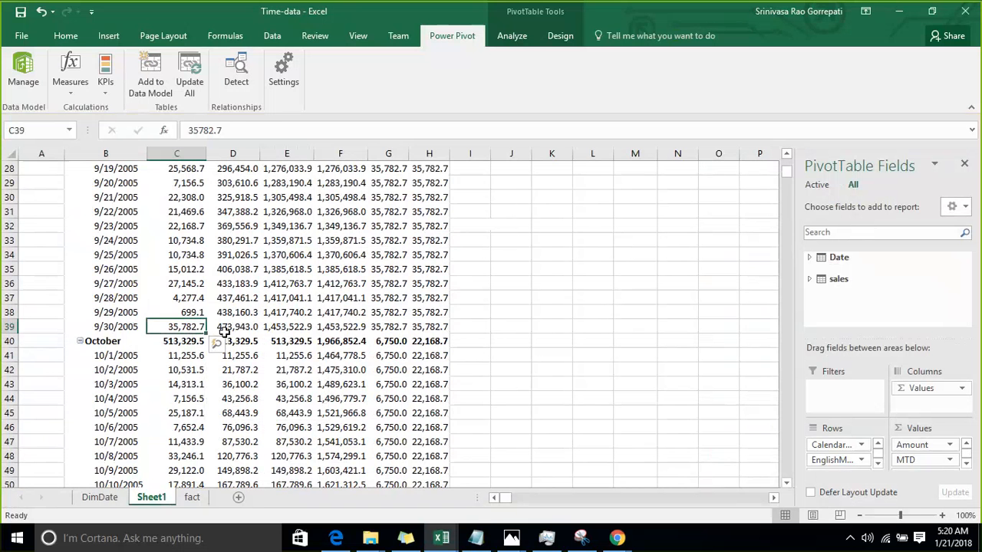
pyautogui.scroll(4, 427, 298)
pyautogui.scroll(5, 427, 297)
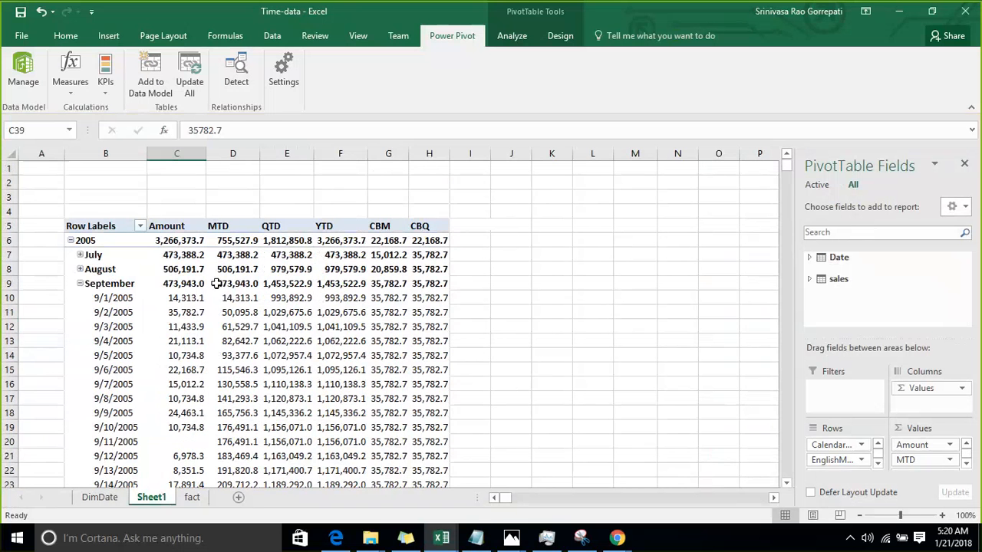
# Expand the July and August 2005 days again and check the CBQ values on every day through September.
pyautogui.click(80, 254)
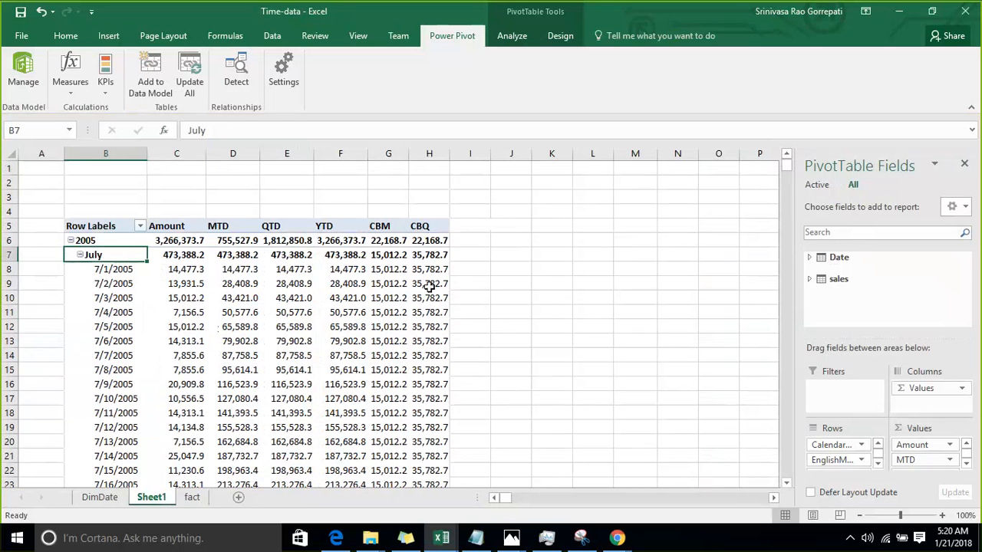
pyautogui.scroll(-10, 427, 316)
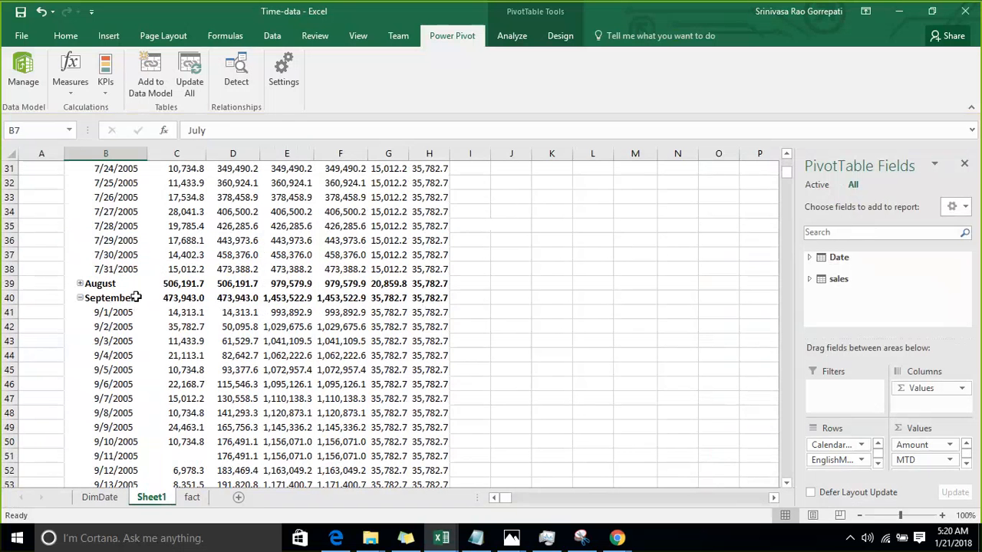
pyautogui.click(80, 284)
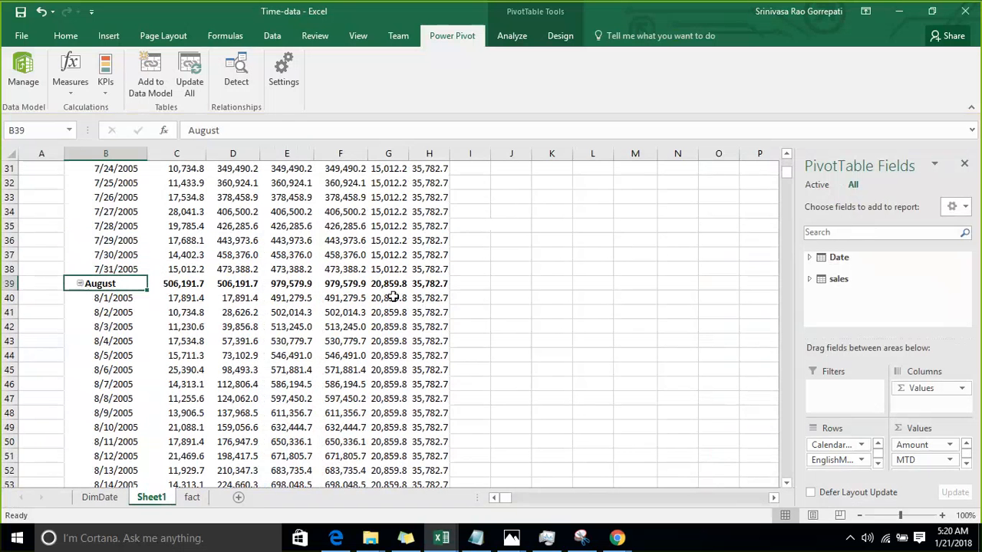
pyautogui.scroll(-6, 422, 301)
pyautogui.scroll(-14, 445, 315)
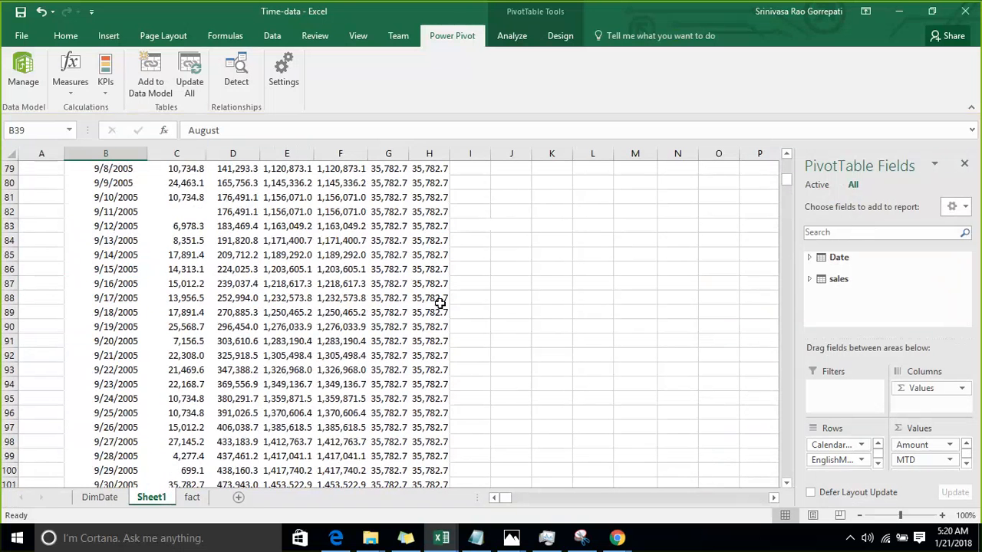
pyautogui.scroll(3, 439, 301)
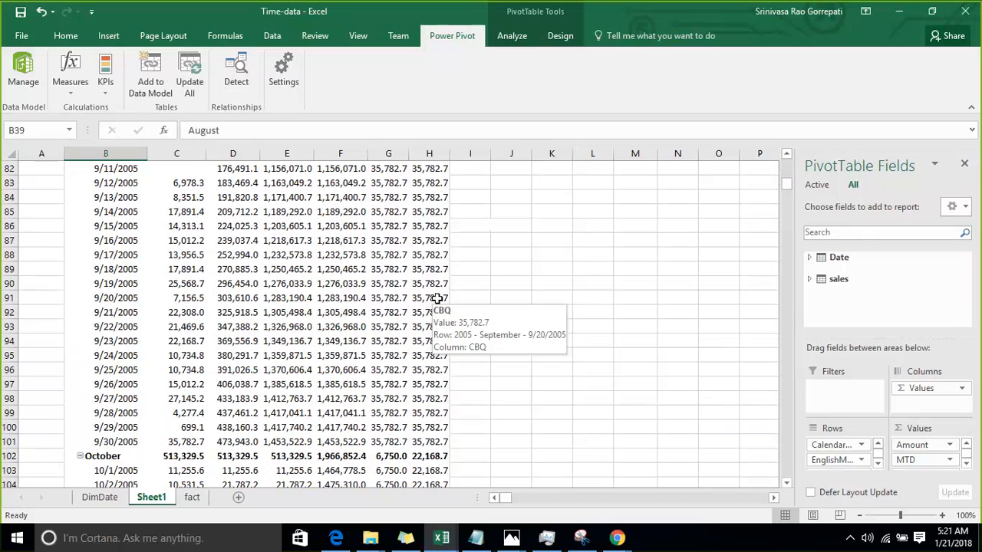
pyautogui.scroll(-3, 432, 281)
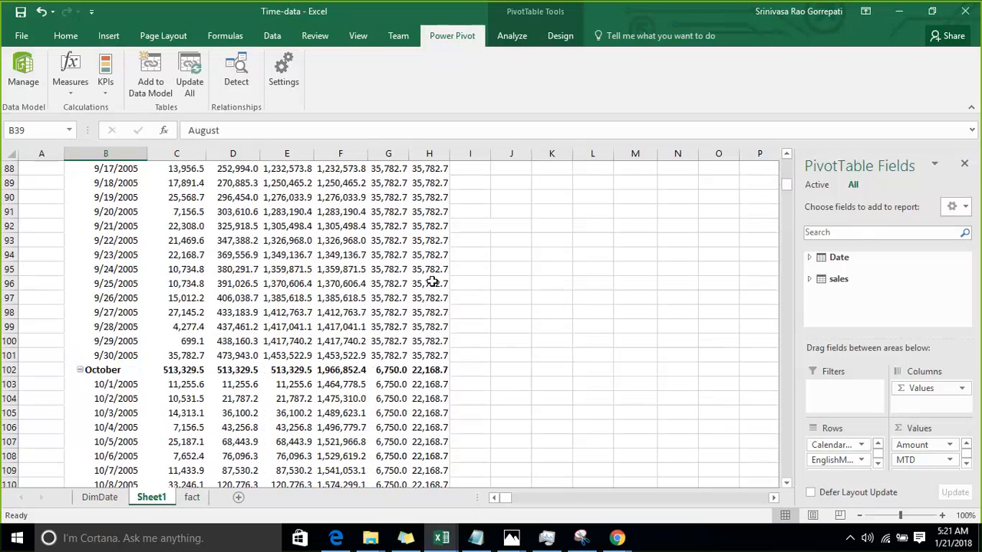
# Compare the CBQ values on the October to December 2005 days with the Amount for 12/31/2005.
pyautogui.scroll(-11, 432, 281)
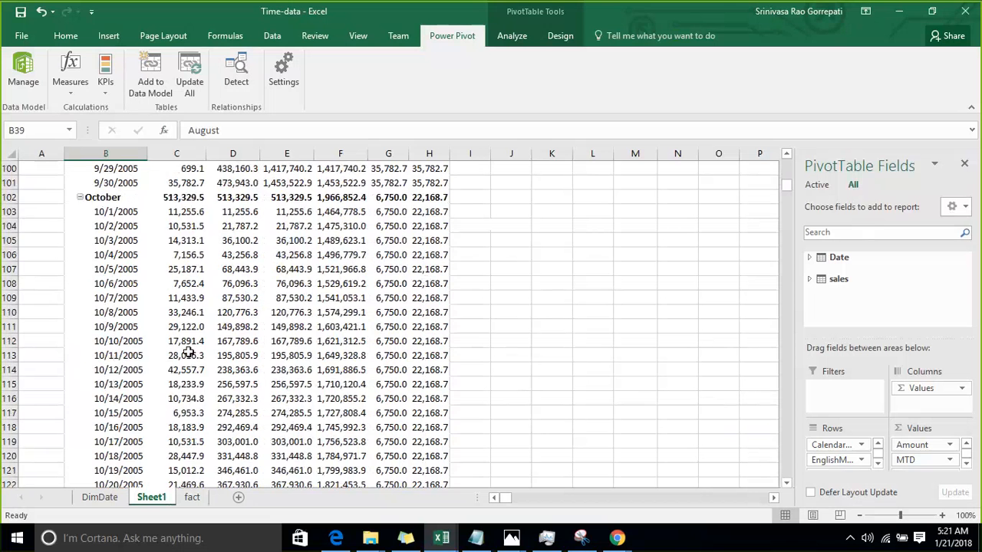
pyautogui.scroll(-18, 194, 340)
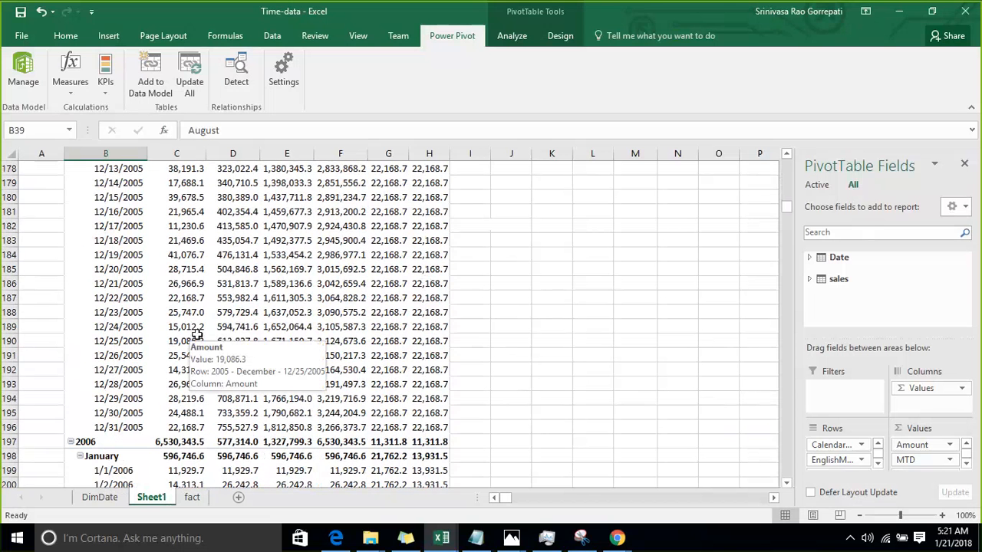
pyautogui.click(188, 428)
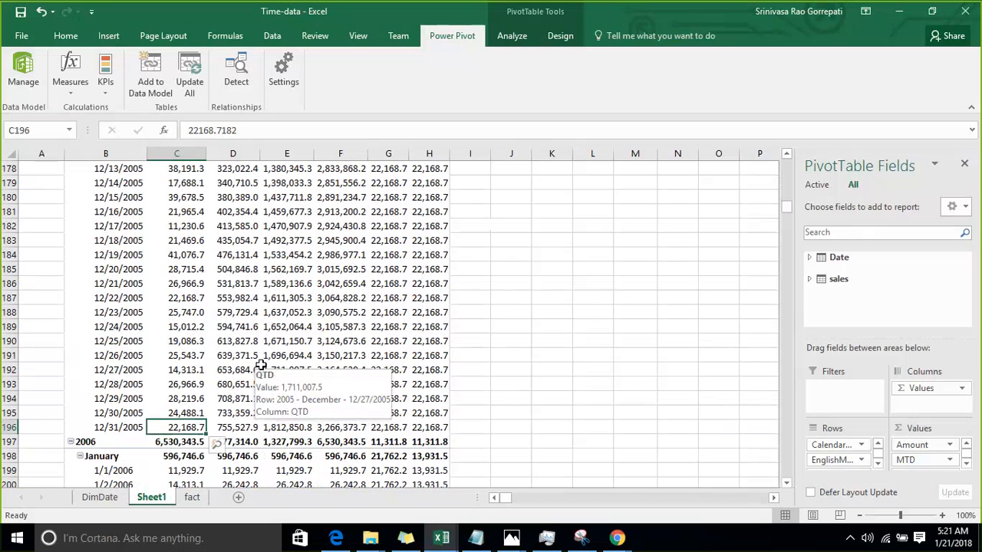
pyautogui.scroll(10, 261, 367)
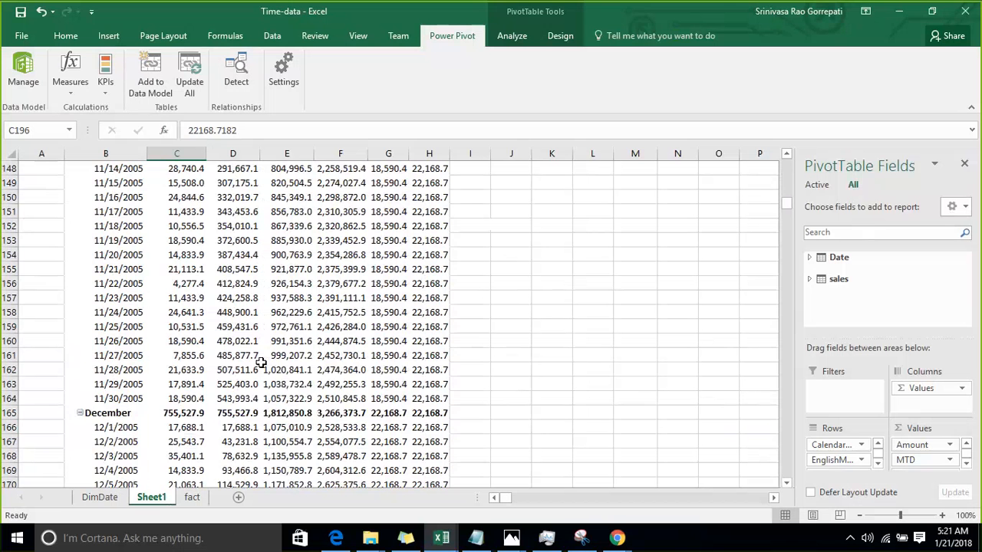
pyautogui.scroll(20, 261, 362)
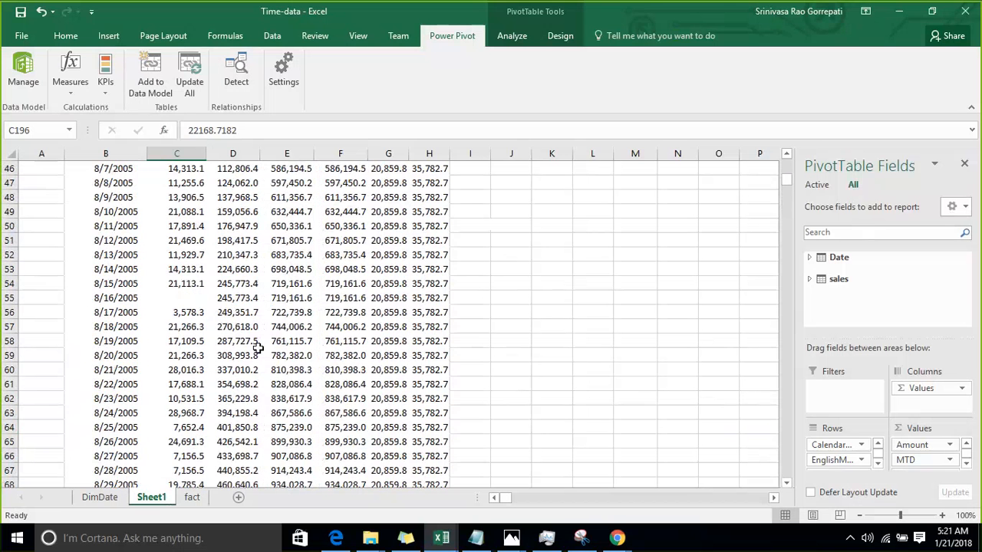
pyautogui.scroll(15, 259, 348)
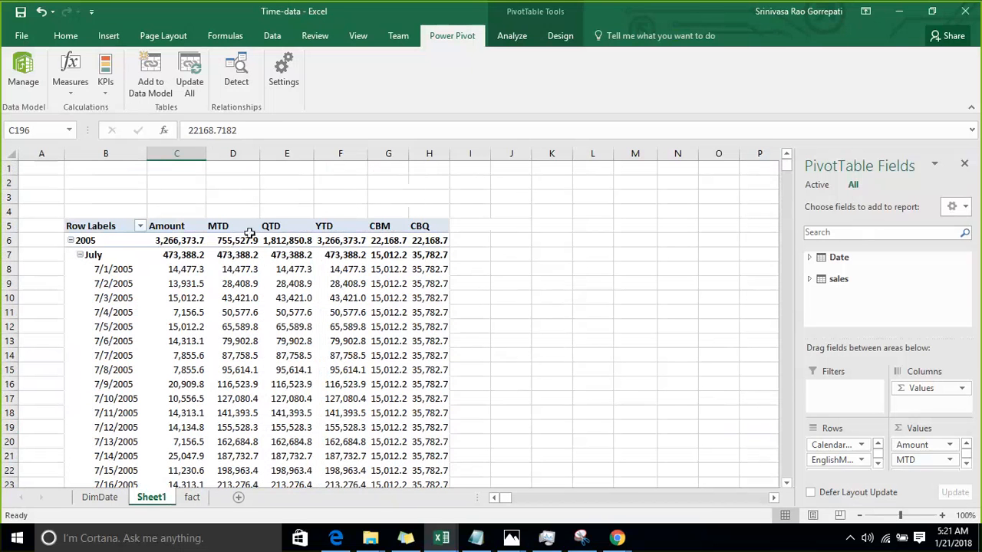
# Select the CBQ value for 7/1/2005 and start a new sales measure whose formula begins with the CLOSINGBALANCEYEAR function.
pyautogui.click(502, 197)
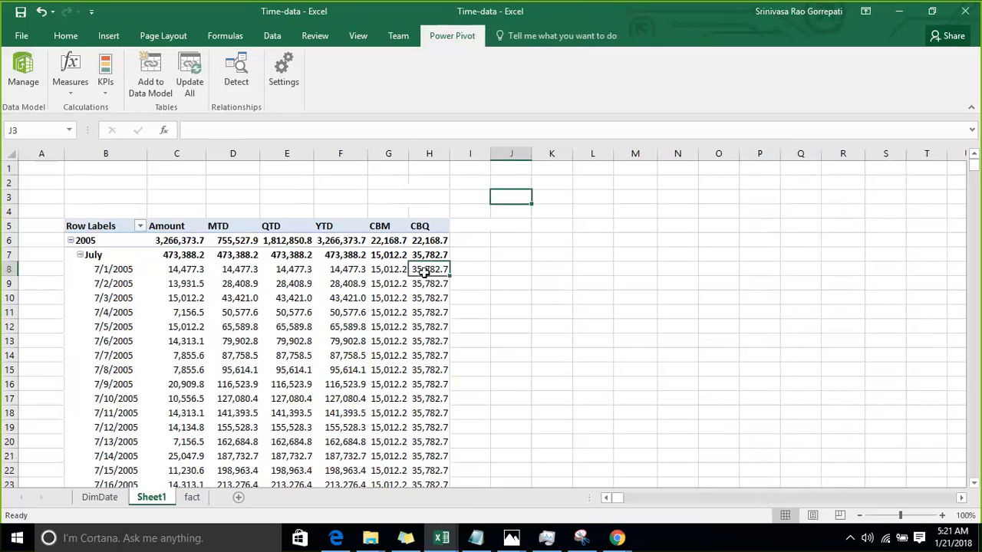
pyautogui.click(423, 270)
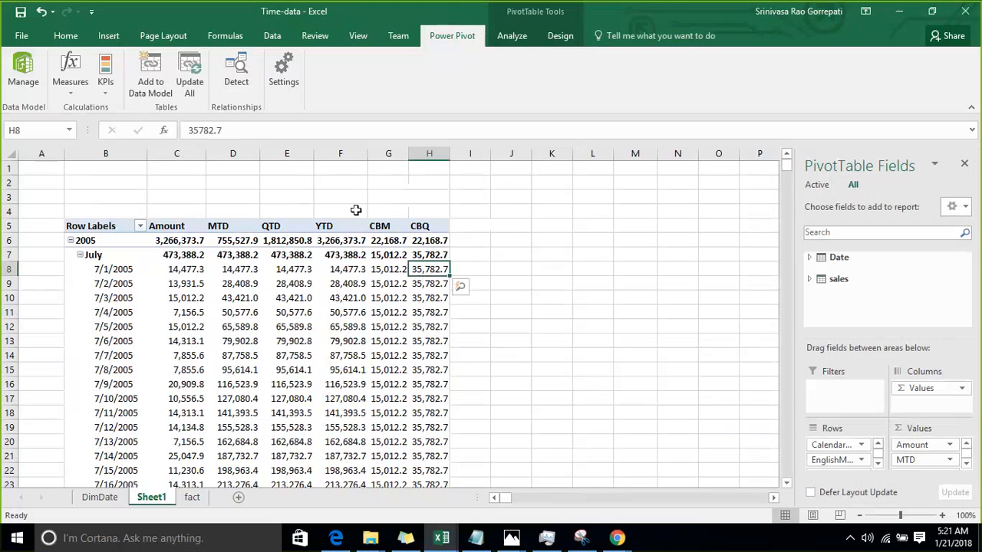
pyautogui.click(77, 93)
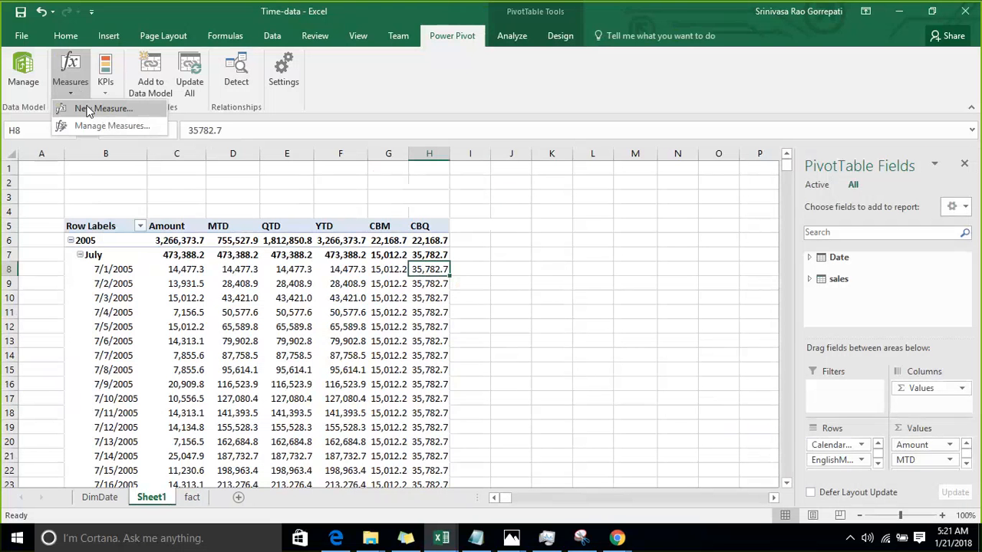
pyautogui.click(87, 109)
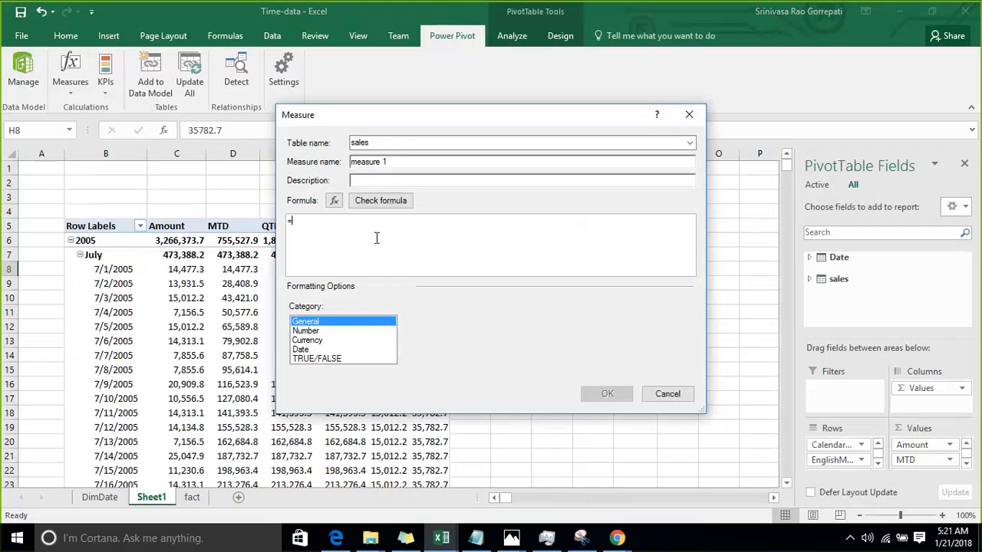
pyautogui.write('Closi')
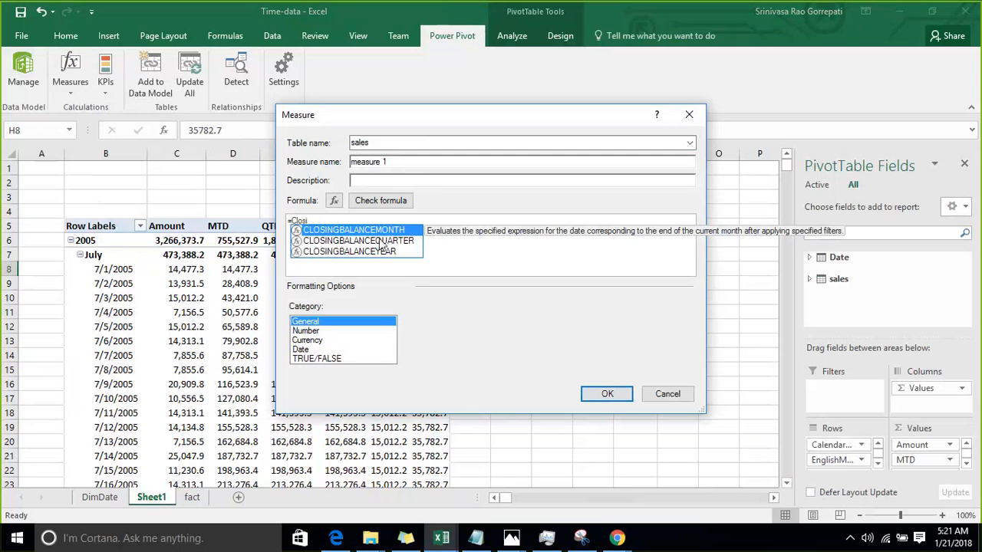
pyautogui.click(382, 252)
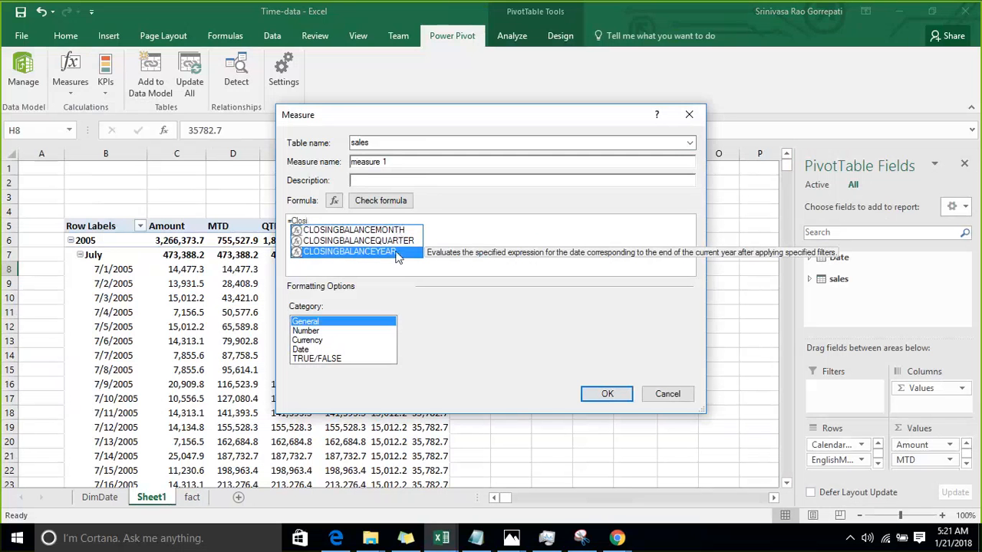
pyautogui.press('Tab')
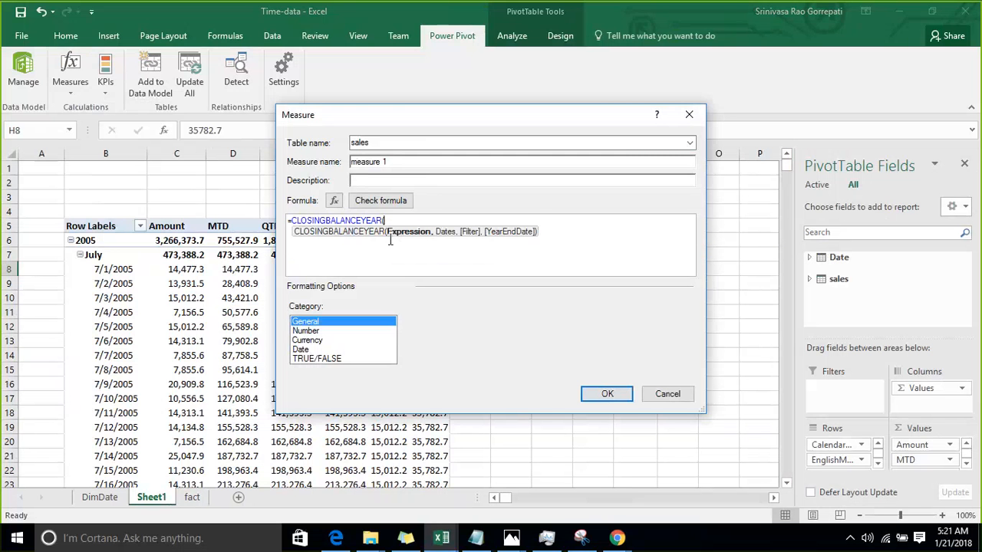
# Complete the CLOSINGBALANCEYEAR formula with [Amount] as expression, 'Date'[FullDateAlternateKey] as dates, and a closing parenthesis.
pyautogui.write('[amo')
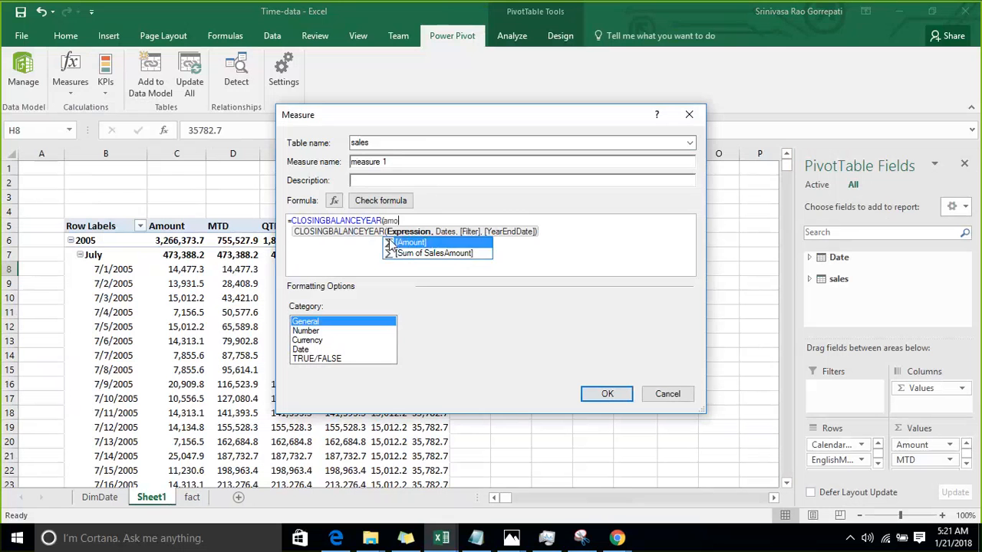
pyautogui.doubleClick(390, 240)
pyautogui.write(',dat')
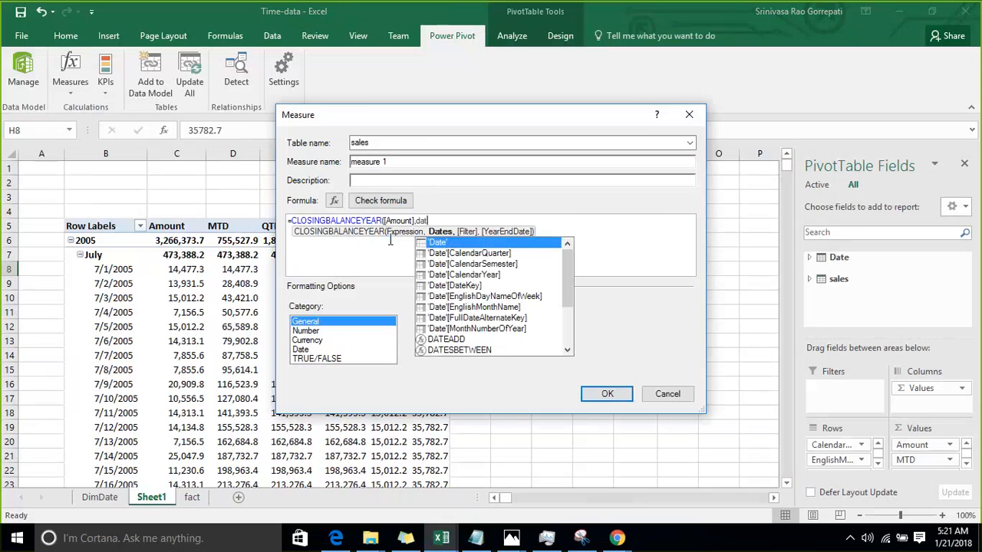
pyautogui.click(497, 319)
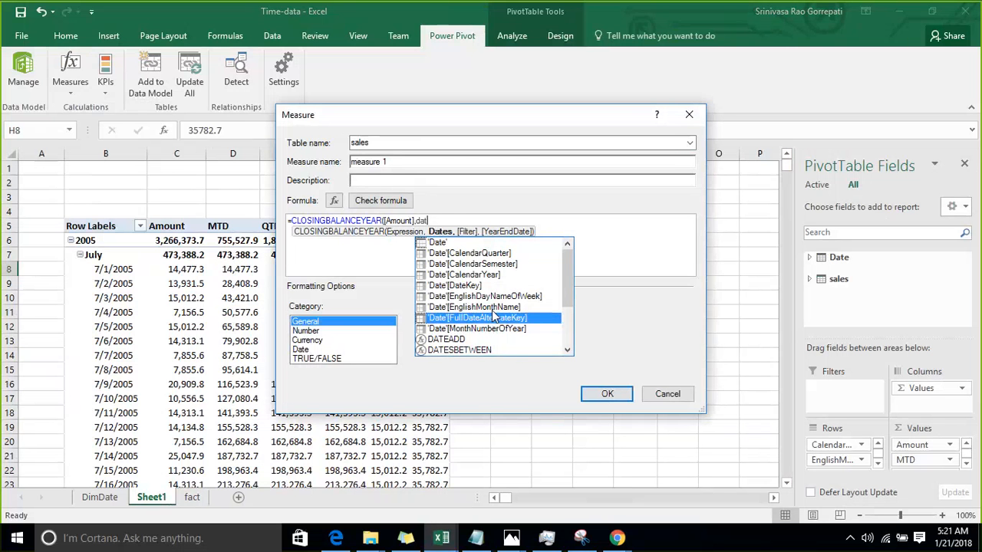
pyautogui.doubleClick(494, 317)
pyautogui.write(')')
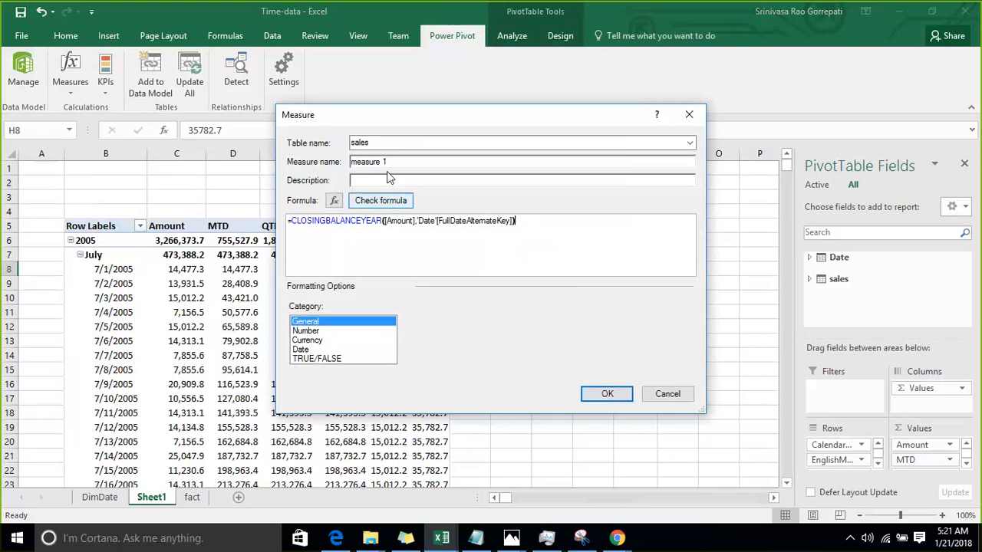
# Name the measure CBY, format it as a decimal number with 1 decimal place and the 1000 separator, and create it.
pyautogui.moveTo(389, 162); pyautogui.dragTo(326, 161)
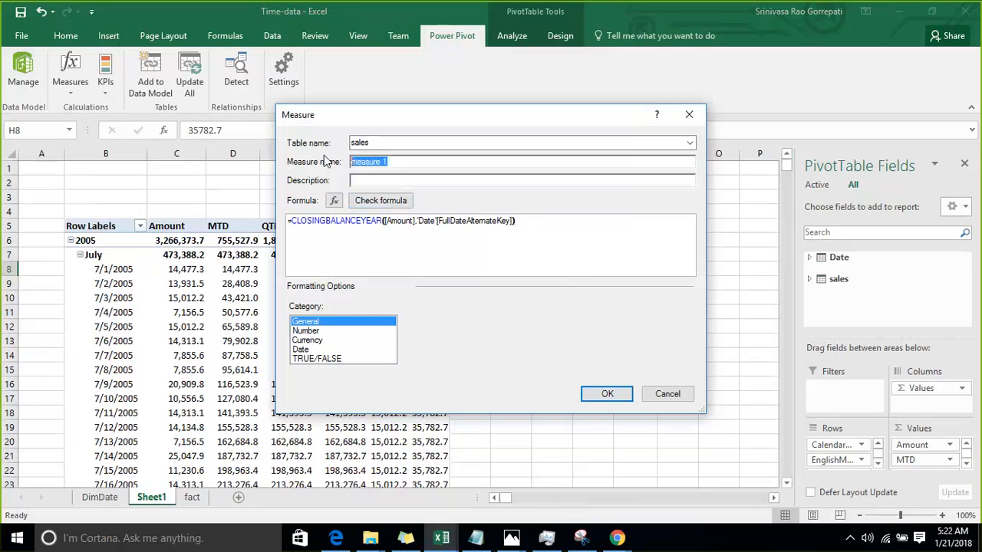
pyautogui.write('CBY')
pyautogui.click(311, 330)
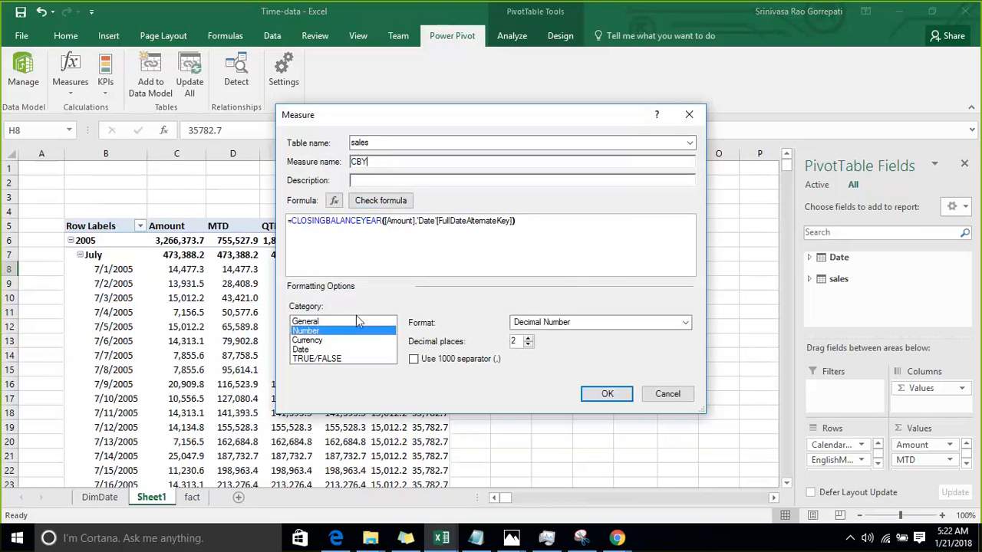
pyautogui.click(528, 345)
pyautogui.click(428, 361)
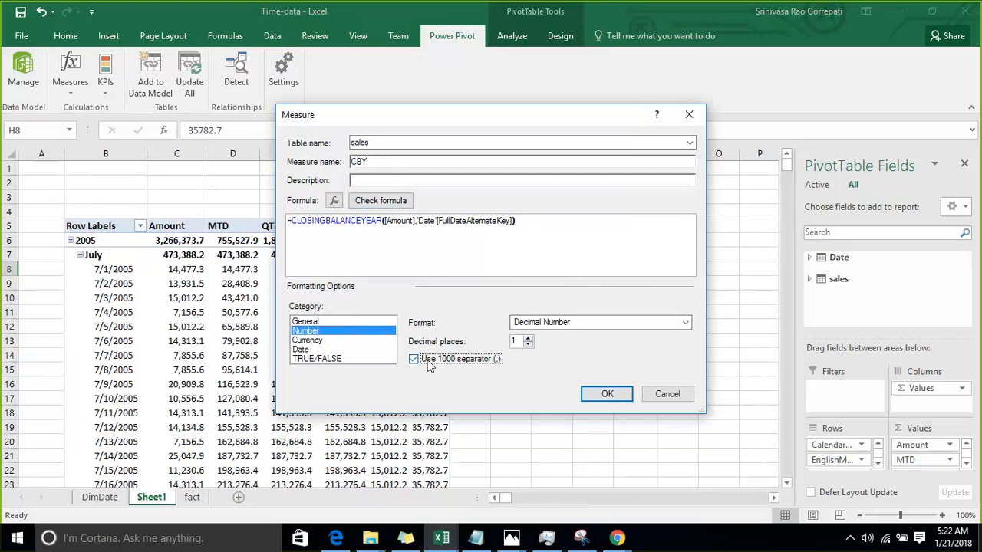
pyautogui.click(594, 395)
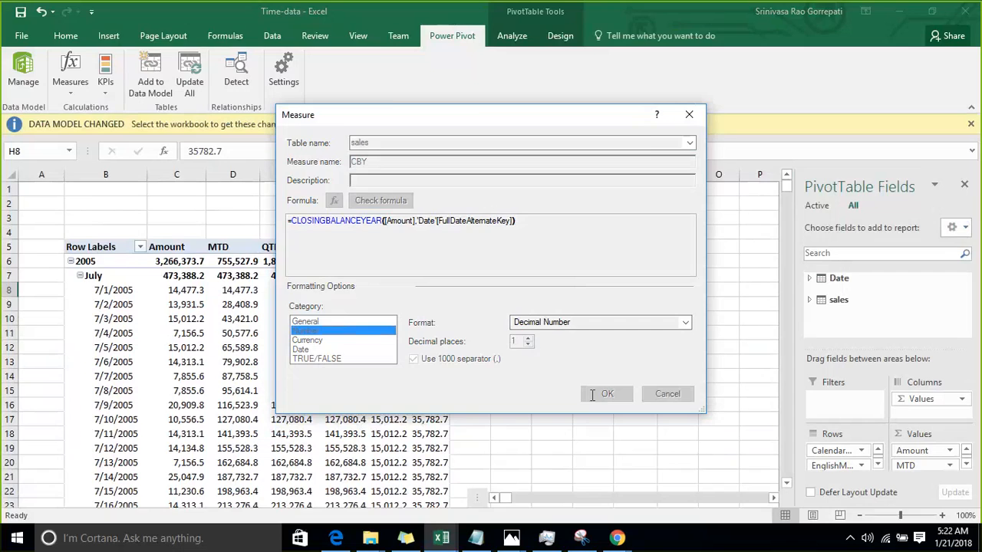
# Return to the Time-data workbook and check the CBY values on the January 2005 days in the PivotTable.
pyautogui.hotkey('alt', 'Tab')
pyautogui.moveTo(445, 543)
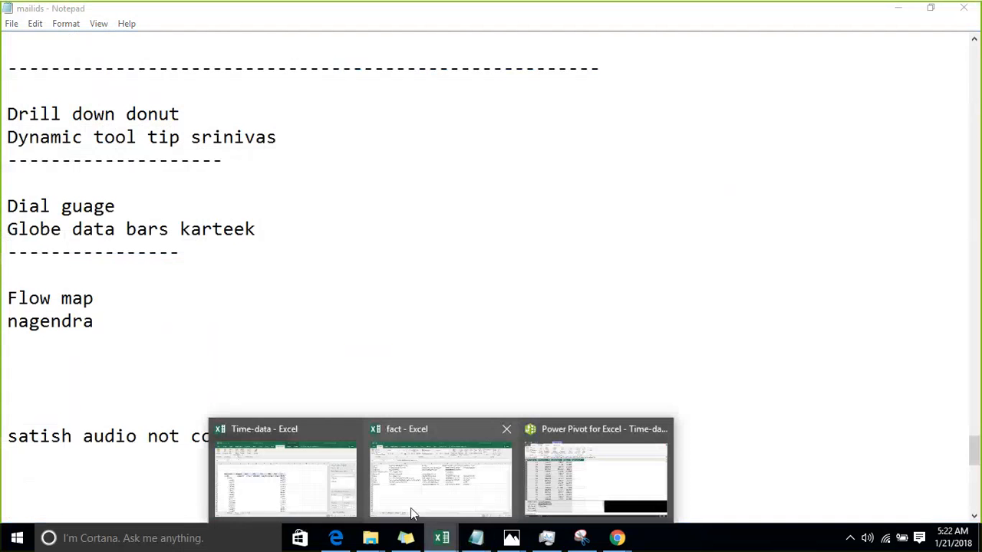
pyautogui.click(318, 489)
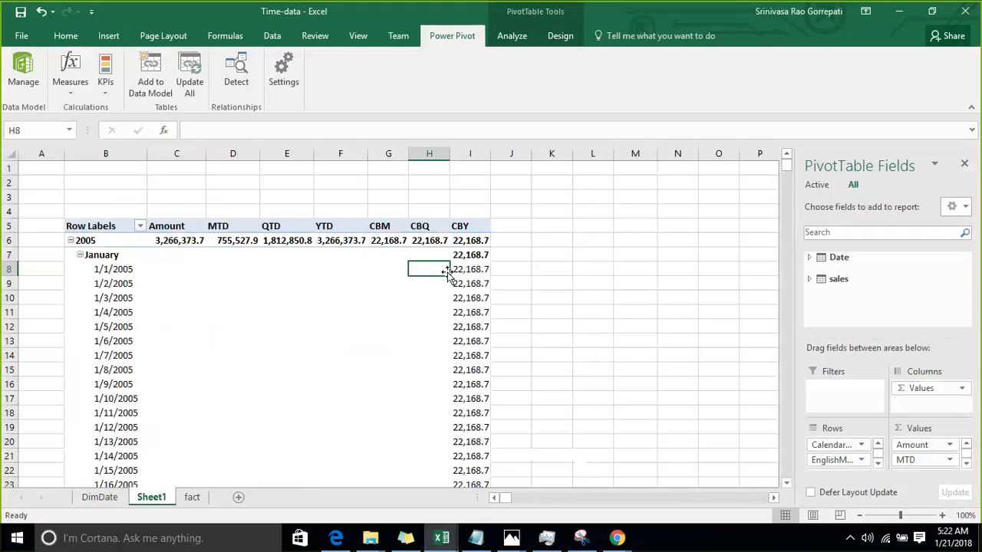
pyautogui.scroll(-3, 406, 298)
pyautogui.scroll(3, 406, 298)
# Collapse the daily rows of January through June 2005 in the PivotTable.
pyautogui.click(85, 258)
pyautogui.click(80, 255)
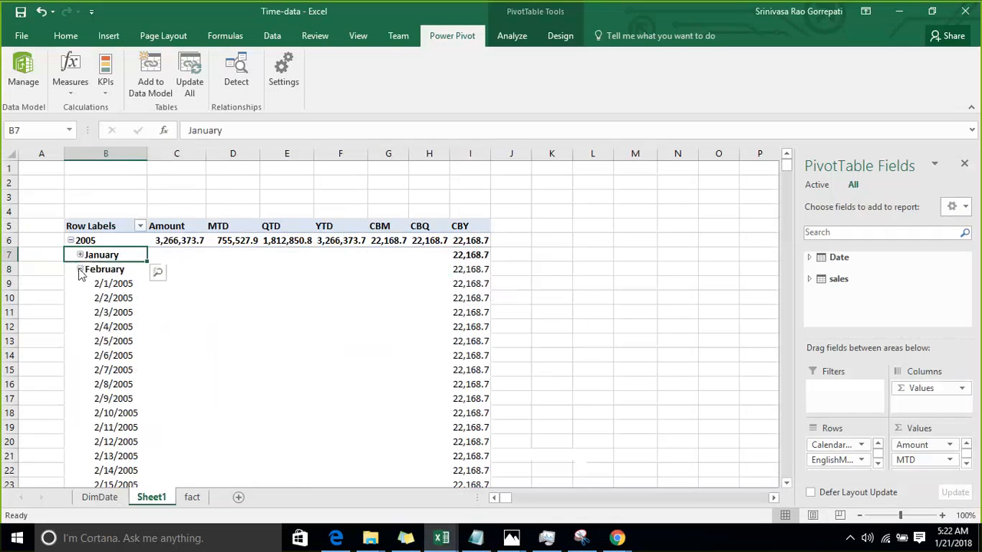
pyautogui.click(79, 269)
pyautogui.click(79, 284)
pyautogui.click(80, 298)
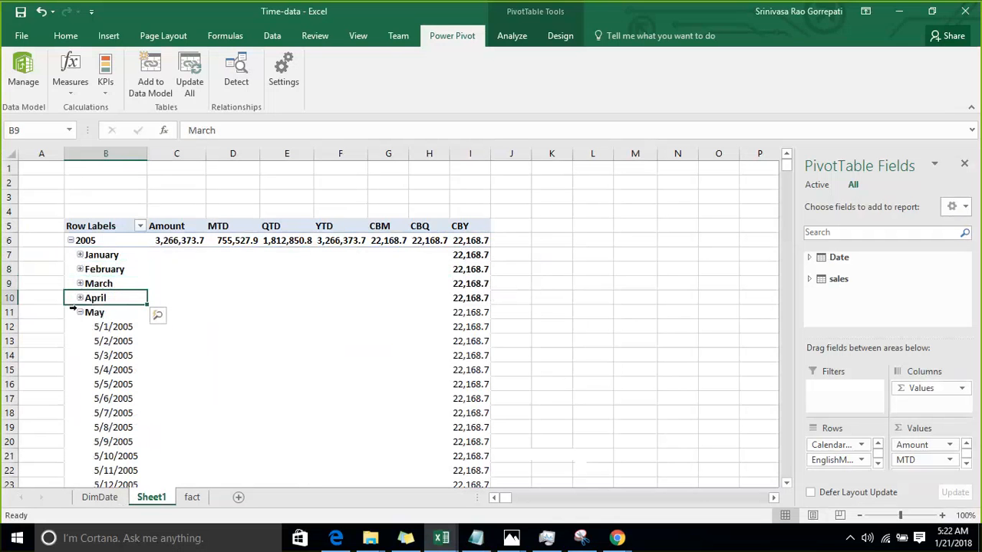
pyautogui.click(80, 312)
pyautogui.click(79, 327)
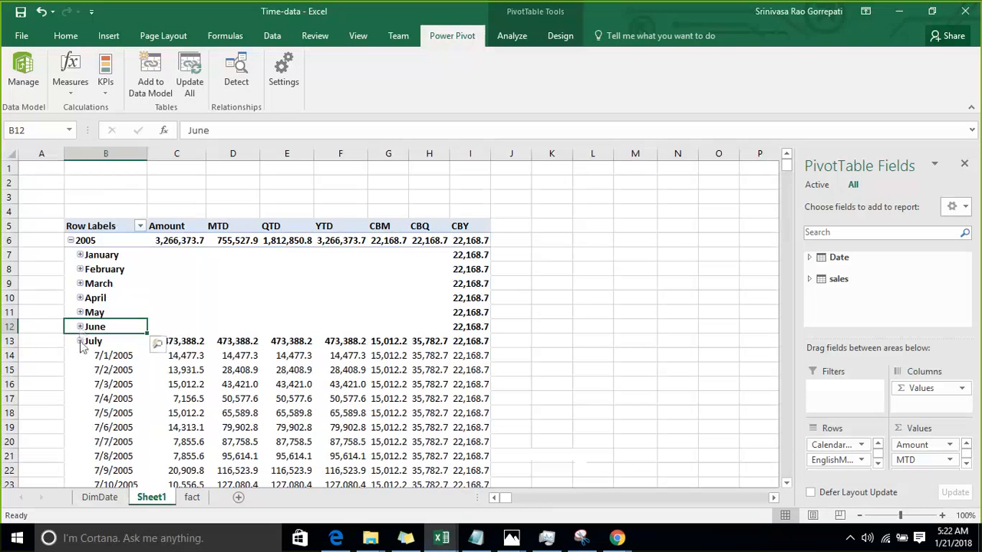
# Collapse the daily rows of July through November 2005 in the PivotTable.
pyautogui.click(80, 341)
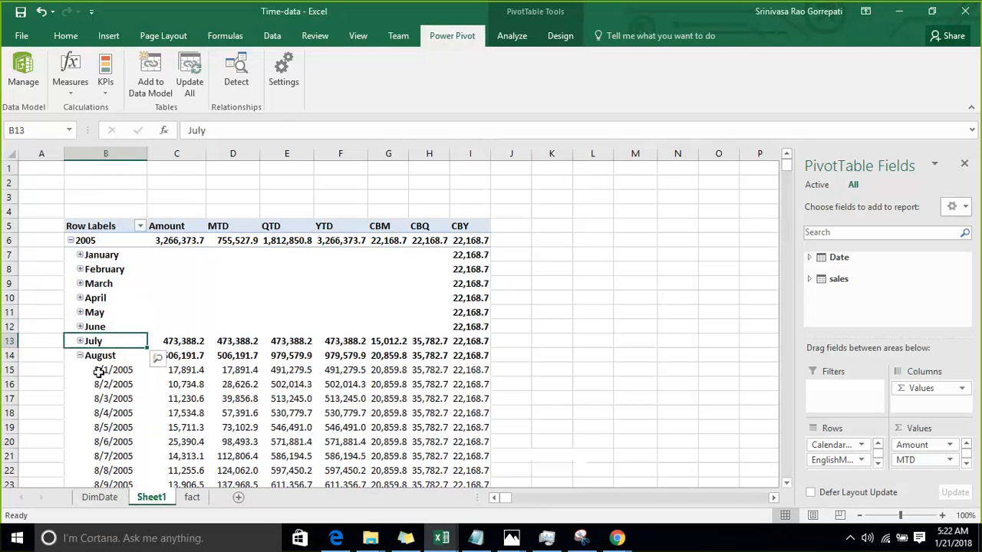
pyautogui.click(80, 355)
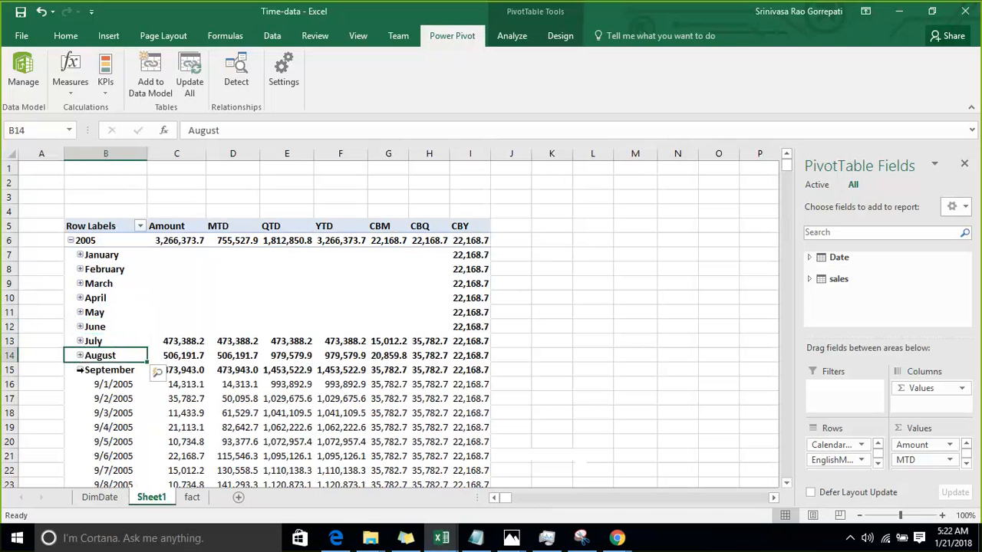
pyautogui.click(80, 369)
pyautogui.click(80, 369)
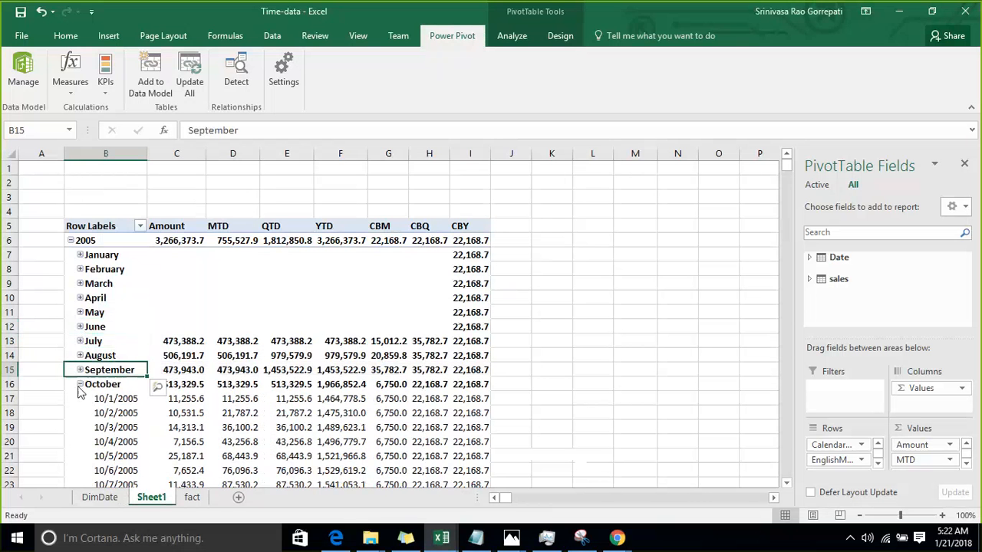
pyautogui.click(80, 385)
pyautogui.click(80, 399)
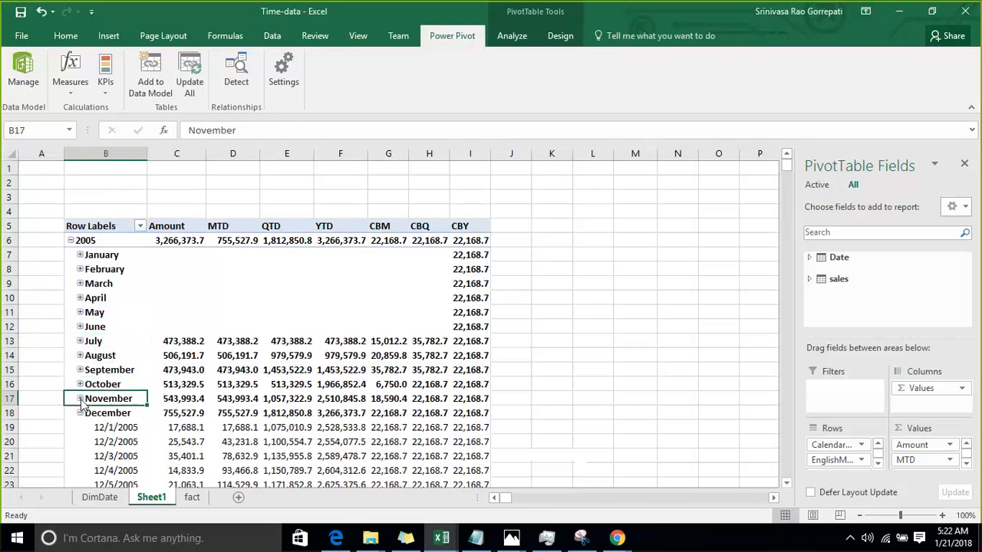
# Select the Amount for 12/31/2005 and compare it with the CBY values of the 2005 days and months.
pyautogui.scroll(-13, 131, 338)
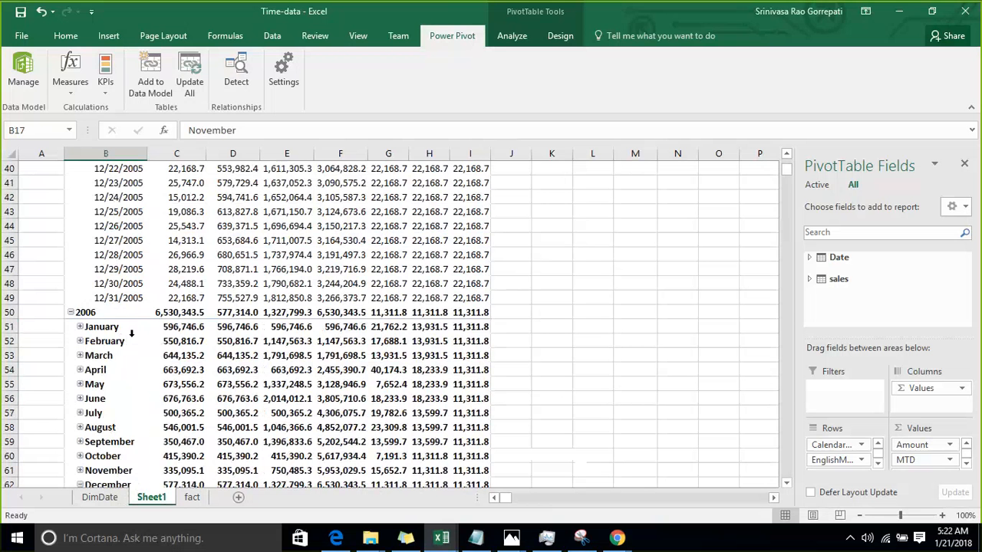
pyautogui.click(186, 298)
pyautogui.scroll(6, 461, 307)
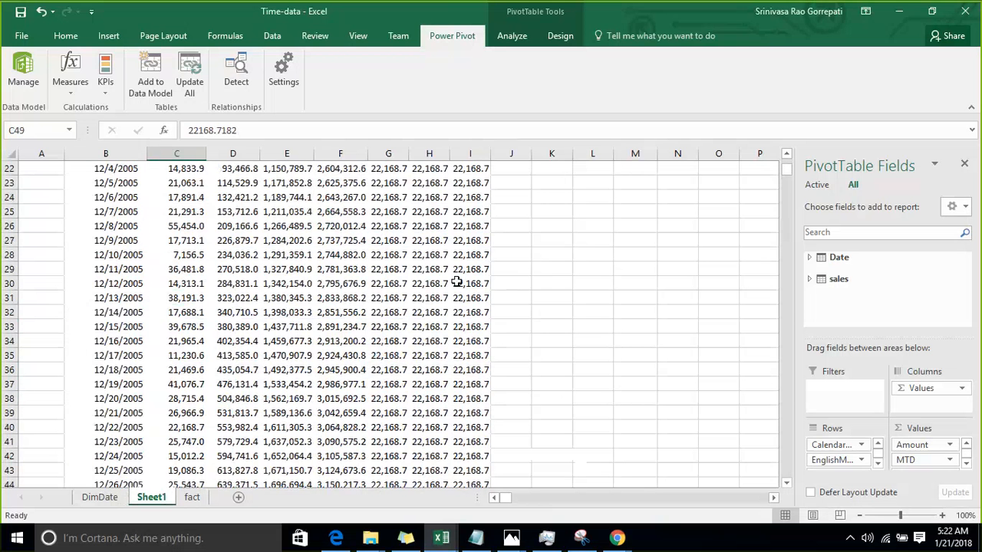
pyautogui.scroll(6, 456, 282)
pyautogui.scroll(-1, 455, 365)
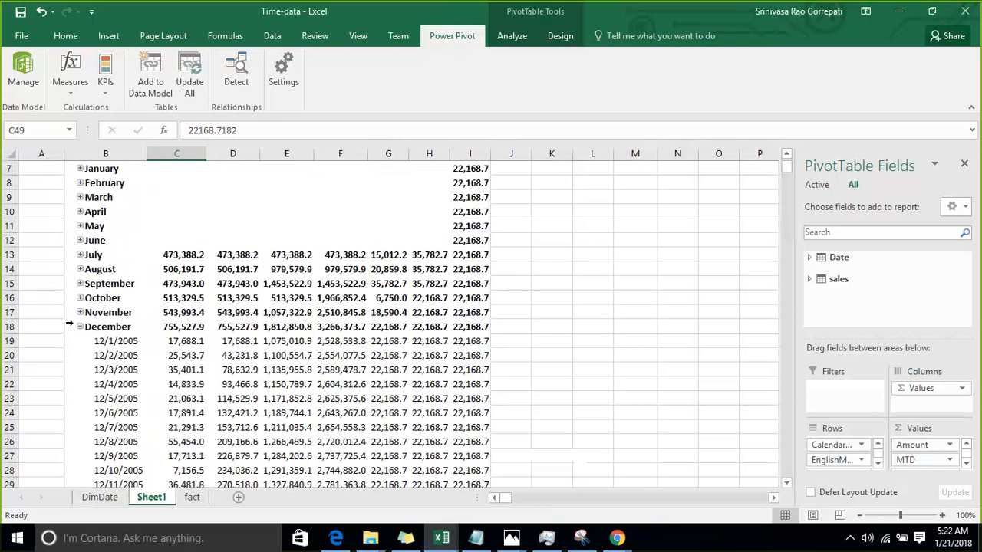
# Collapse the December 2005 days and select the CBY column header.
pyautogui.click(81, 332)
pyautogui.click(80, 327)
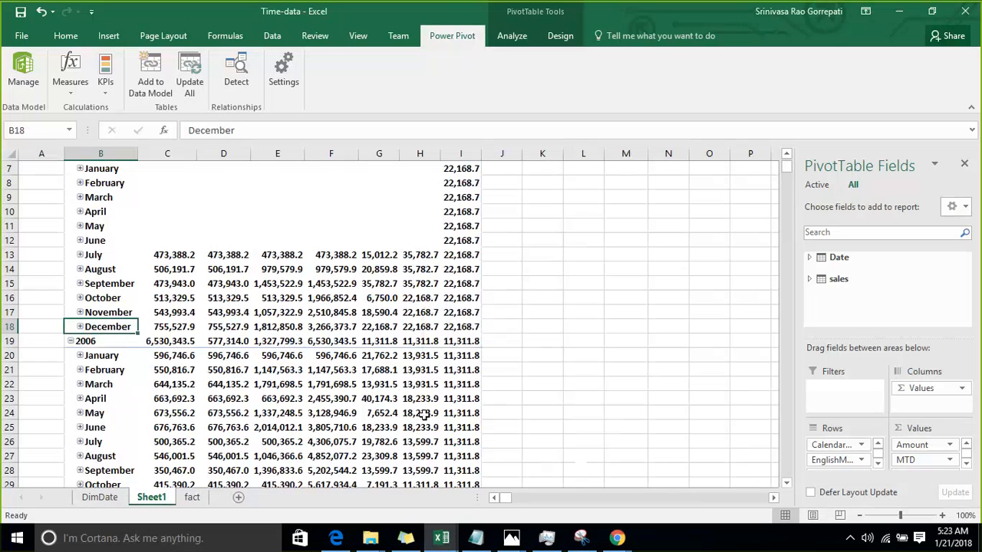
pyautogui.scroll(2, 422, 415)
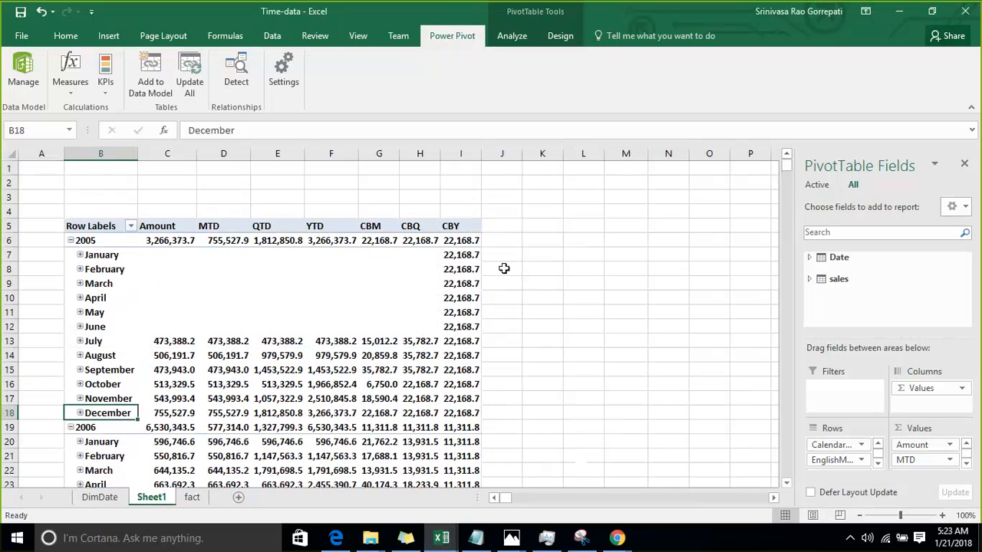
pyautogui.click(453, 226)
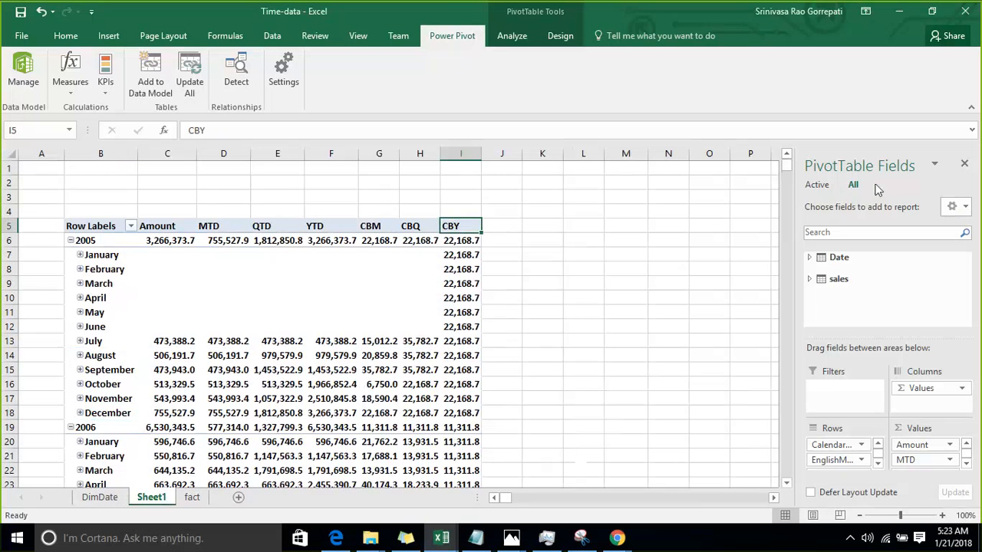
pyautogui.click(853, 531)
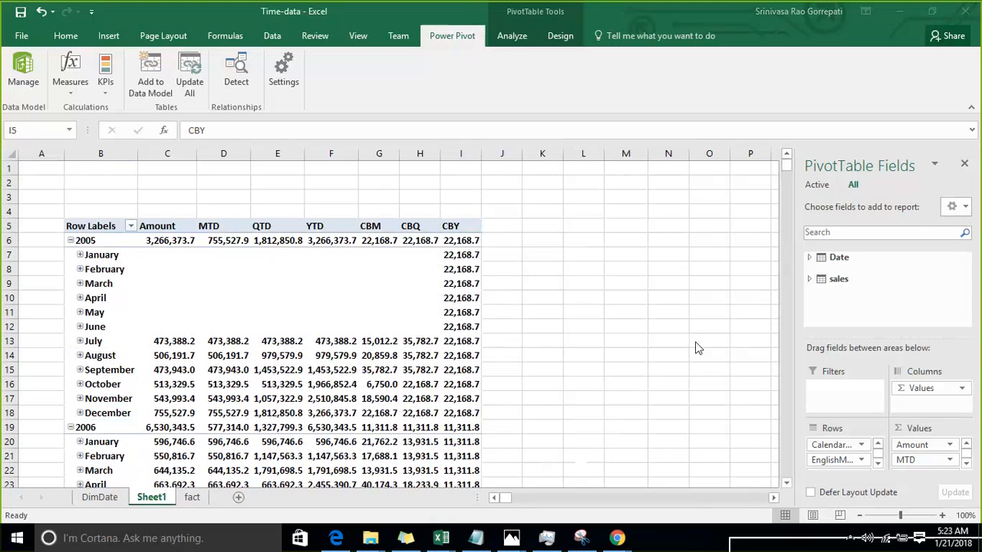
# Remove the CBM, CBQ and CBY measures of the sales table from the PivotTable.
pyautogui.click(810, 278)
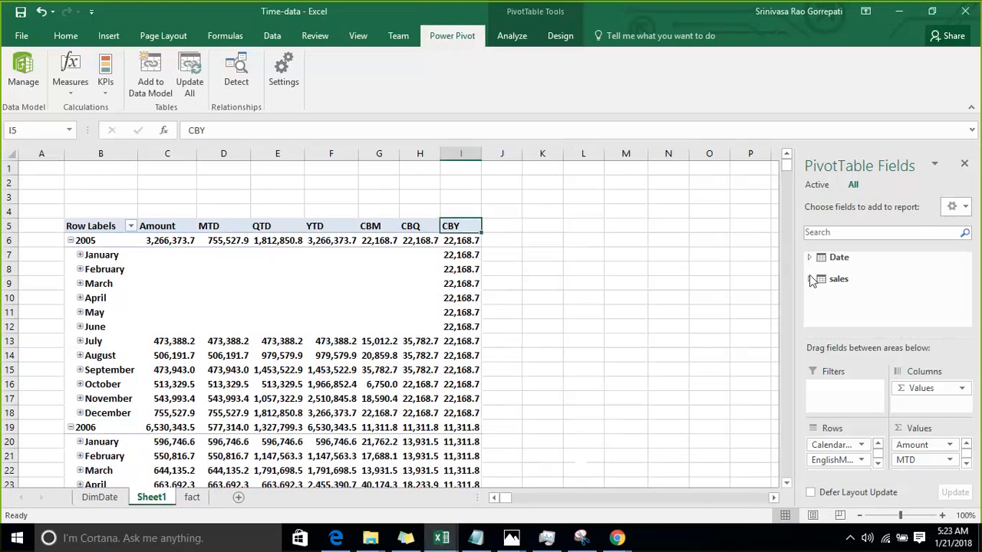
pyautogui.scroll(-5, 832, 292)
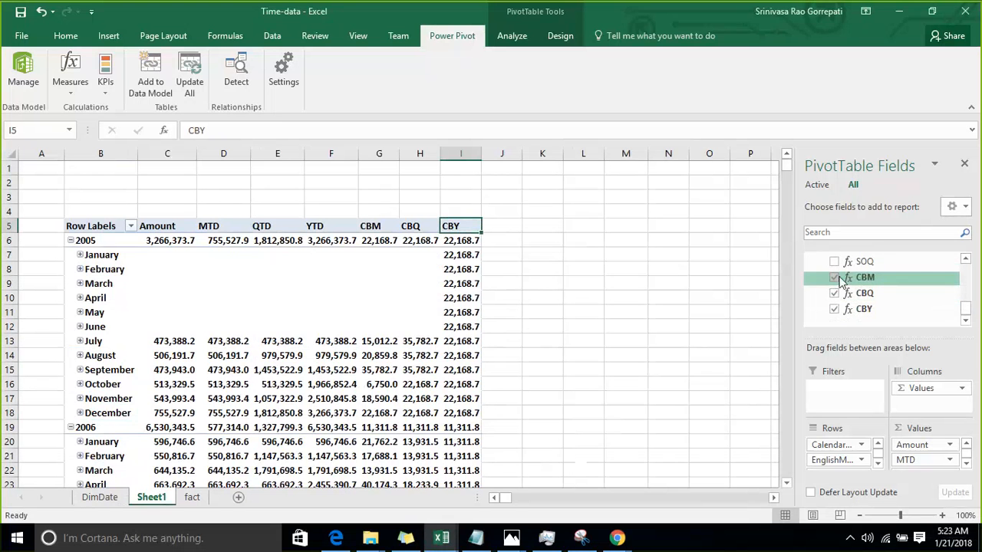
pyautogui.click(833, 276)
pyautogui.click(834, 294)
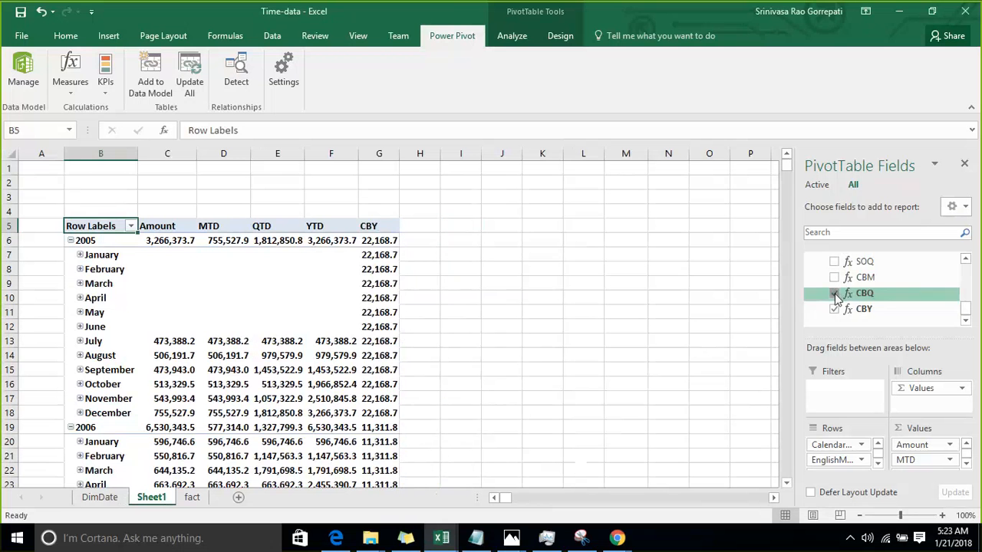
pyautogui.click(834, 308)
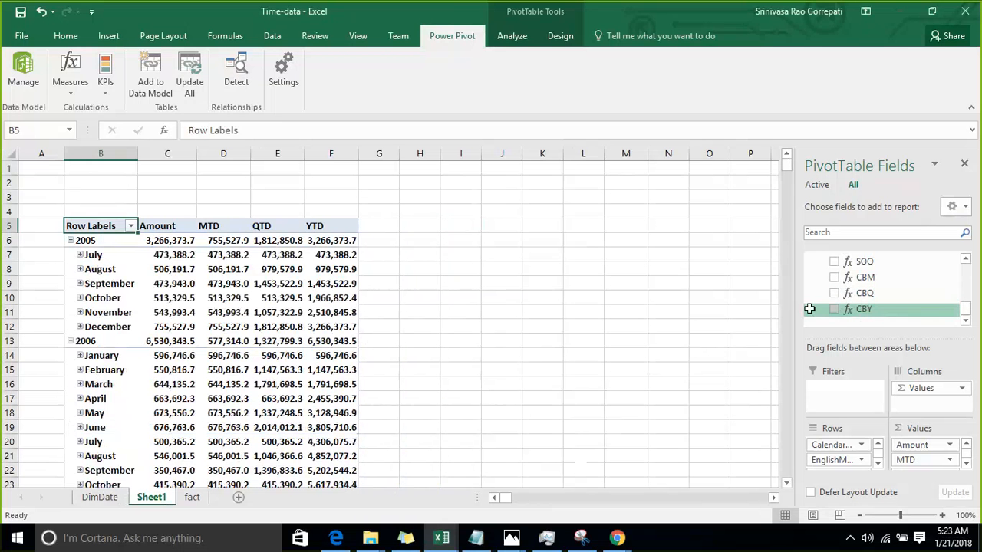
# Select the September 2005 Amount and start a new measure in the sales table named OBM.
pyautogui.click(160, 282)
pyautogui.click(66, 94)
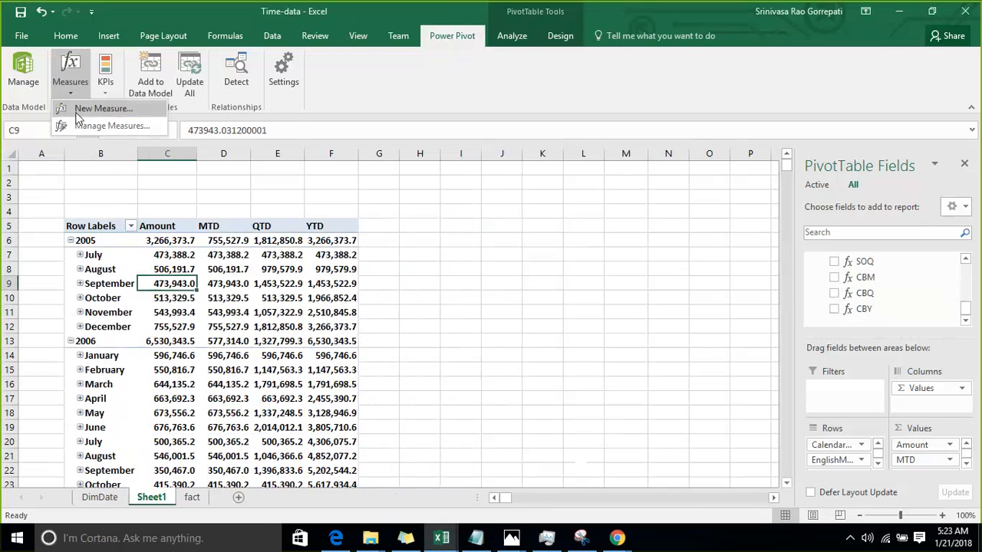
pyautogui.click(79, 108)
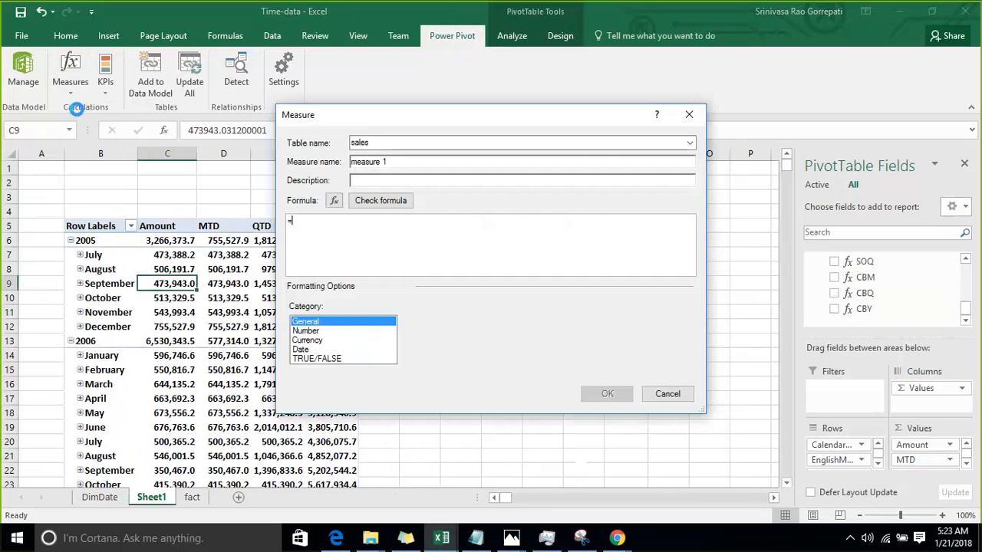
pyautogui.click(388, 162)
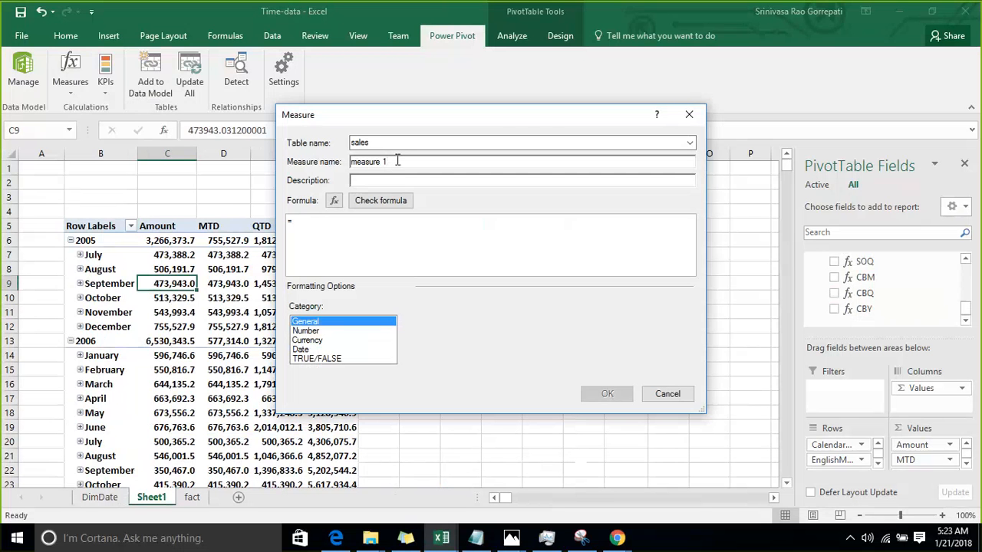
pyautogui.tripleClick(397, 161)
pyautogui.write('OB')
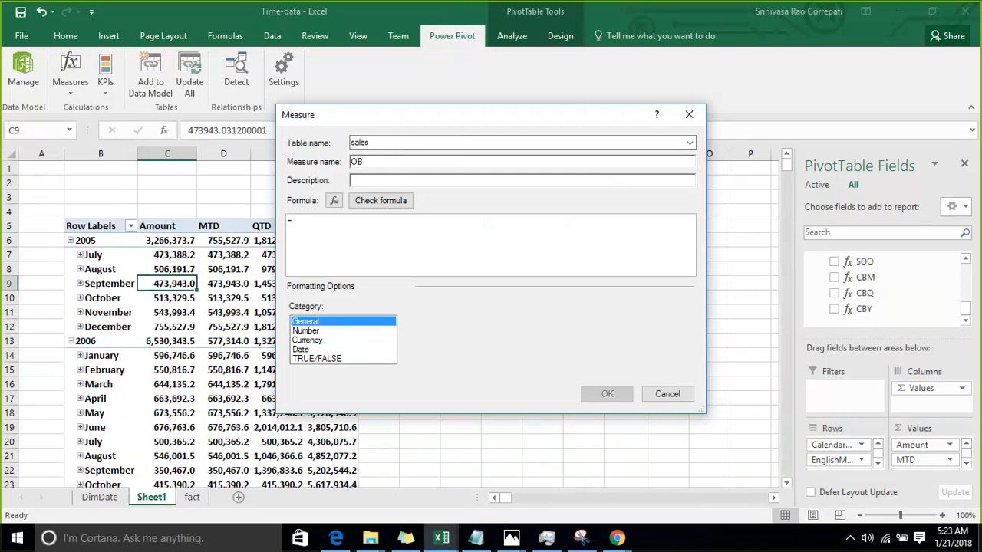
pyautogui.write('M')
# Define the OBM formula as =OPENINGBALANCEMONTH([Amount],'Date'[FullDateAlternateKey]) and choose the Number formatting category.
pyautogui.click(338, 229)
pyautogui.write('op')
pyautogui.press('Tab')
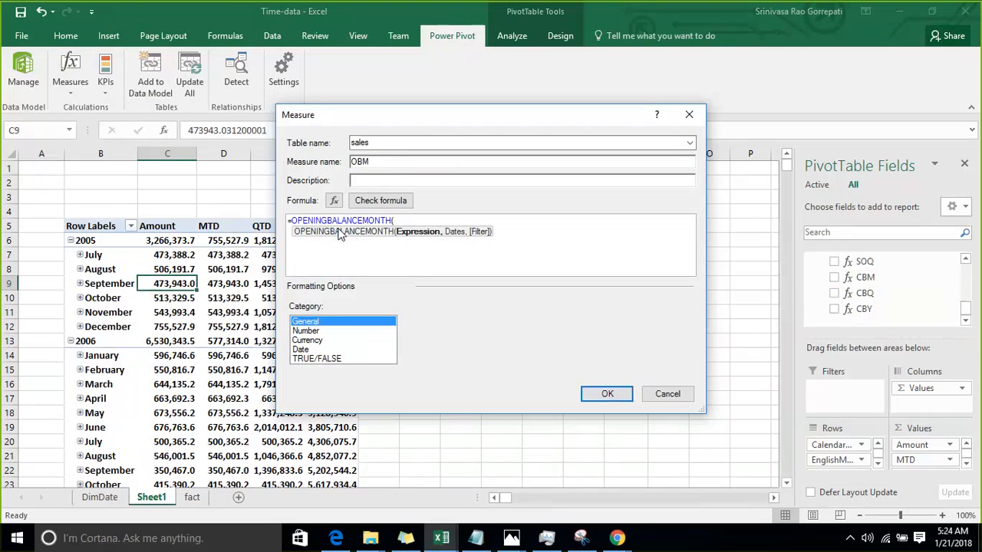
pyautogui.write('amo')
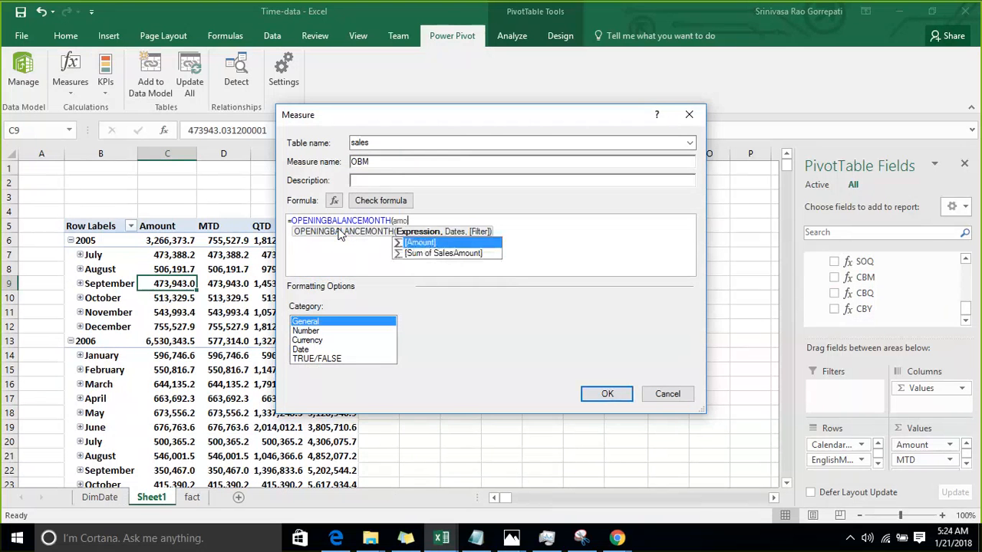
pyautogui.press('Tab')
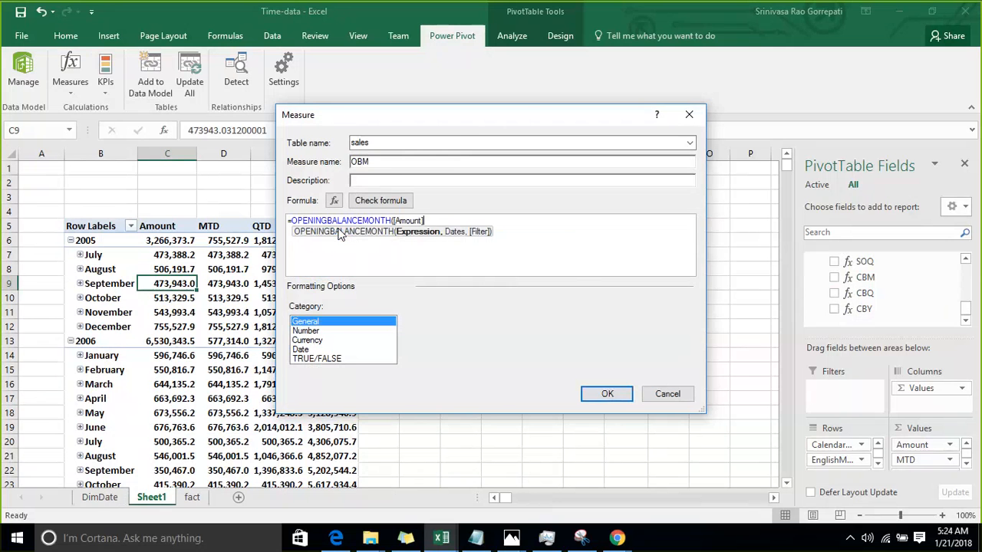
pyautogui.write(',fu')
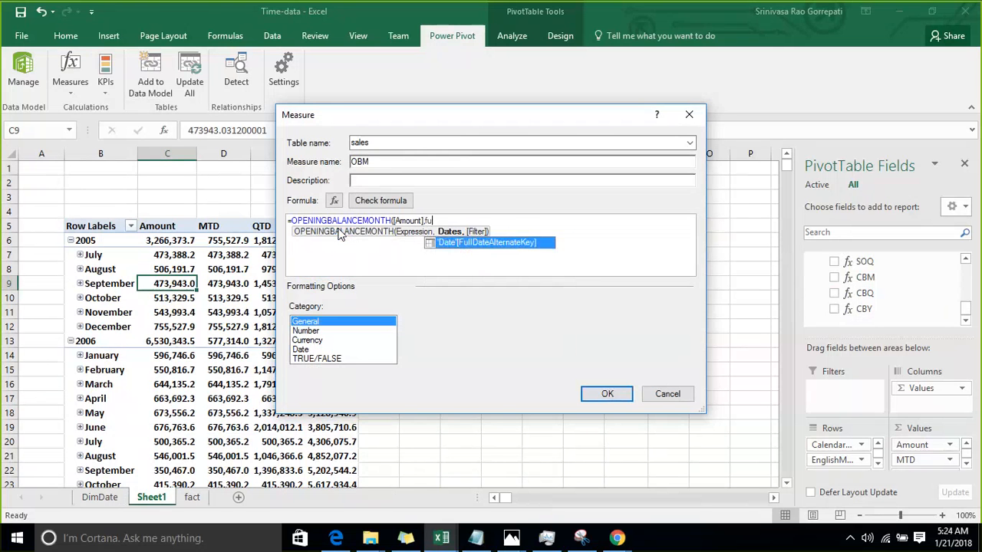
pyautogui.press('Tab')
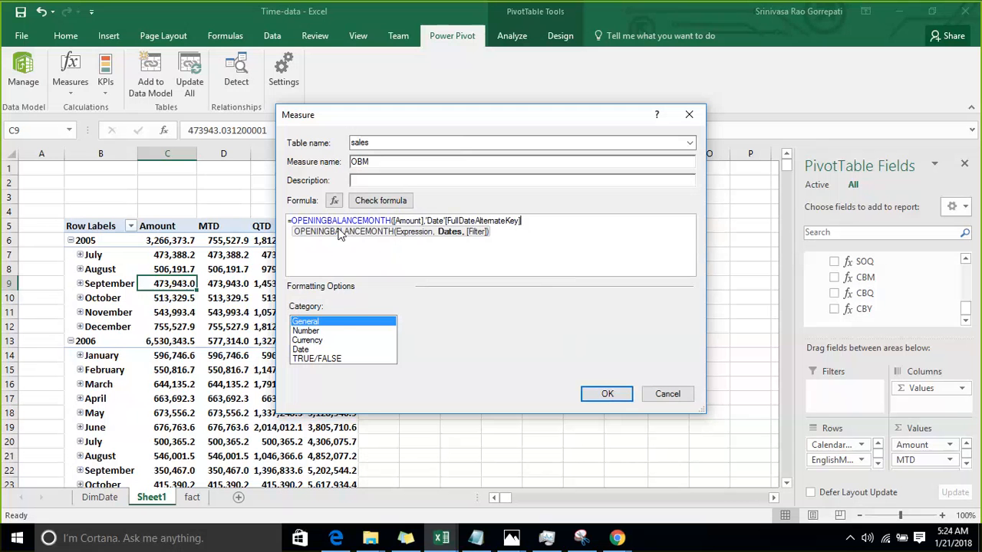
pyautogui.write(')')
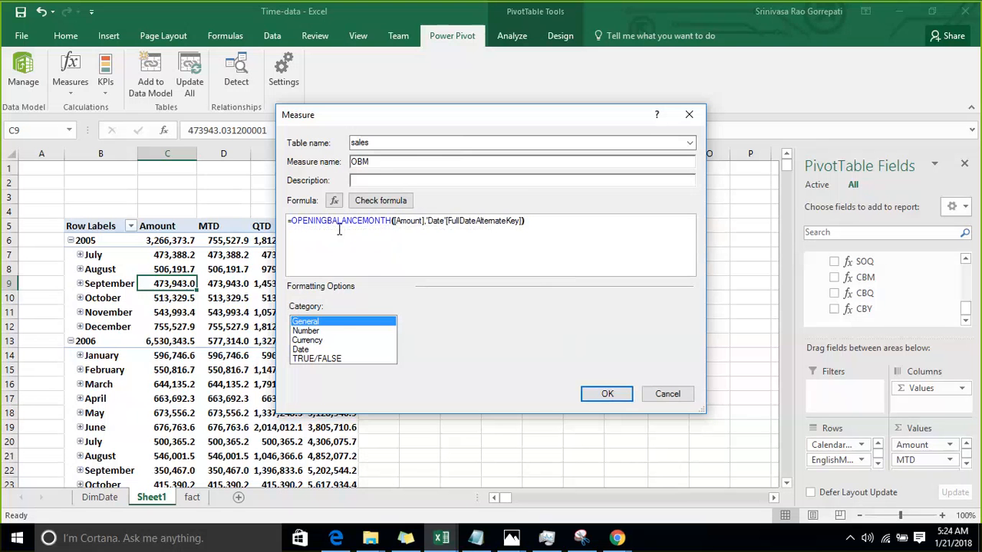
pyautogui.click(337, 331)
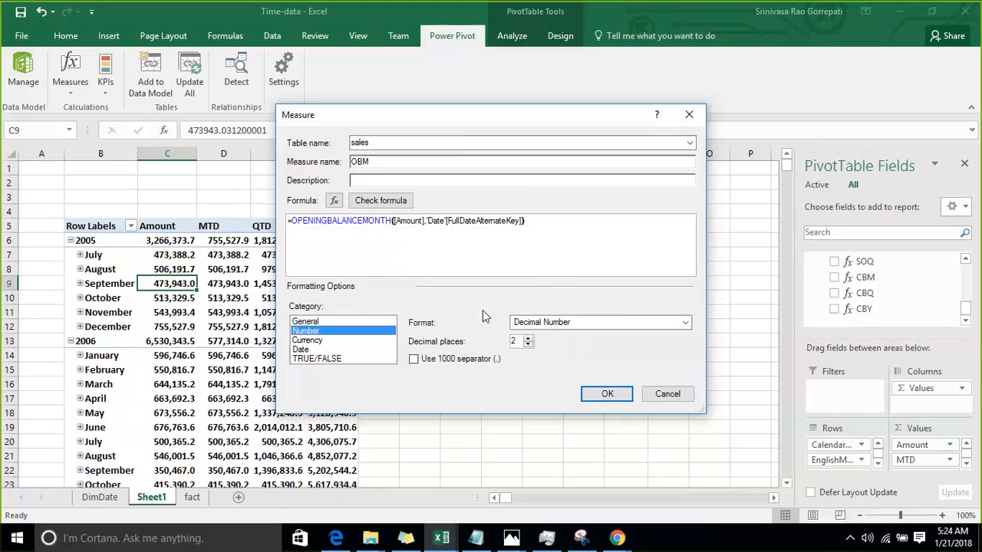
# Format the OBM measure with one decimal place and the 1000 separator, save it, and return to the Time-data workbook.
pyautogui.click(528, 344)
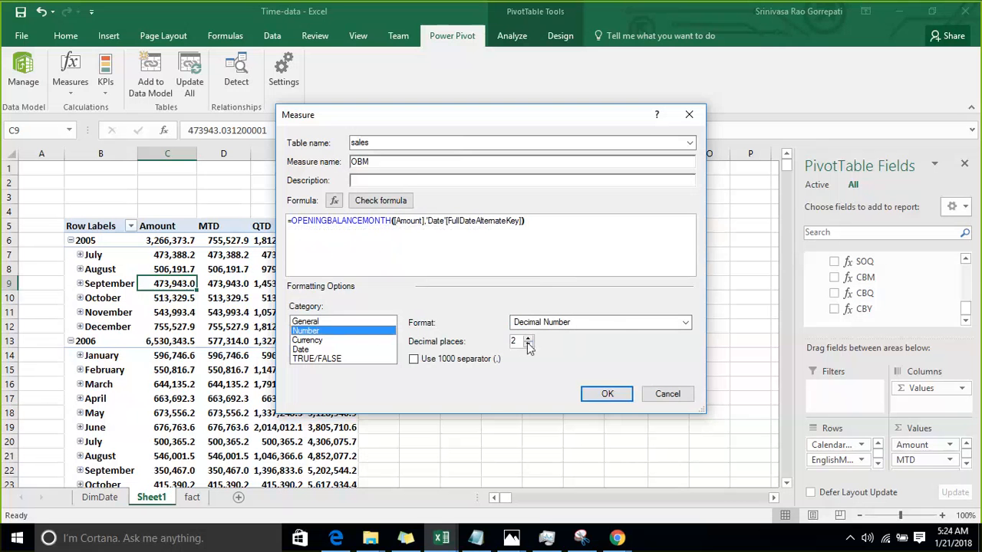
pyautogui.click(458, 359)
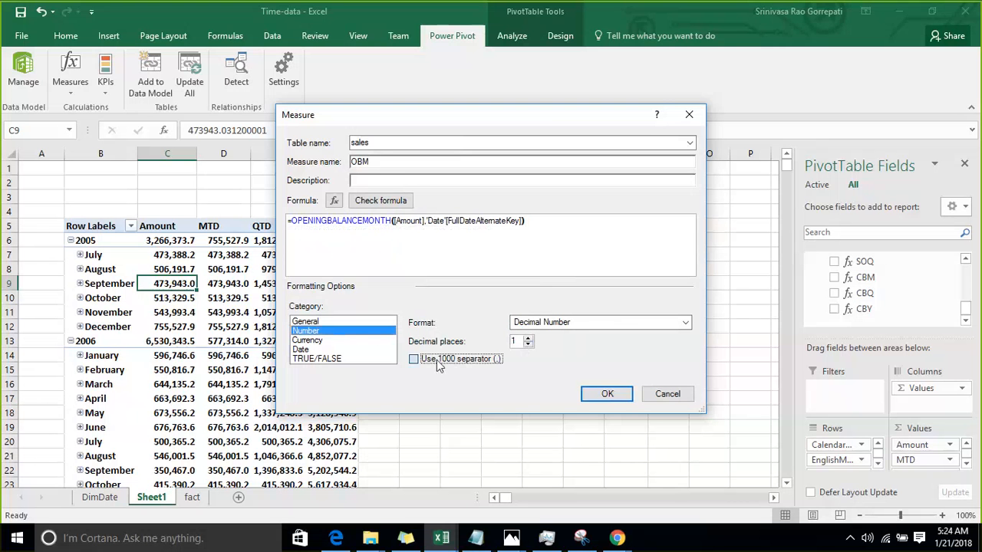
pyautogui.click(586, 393)
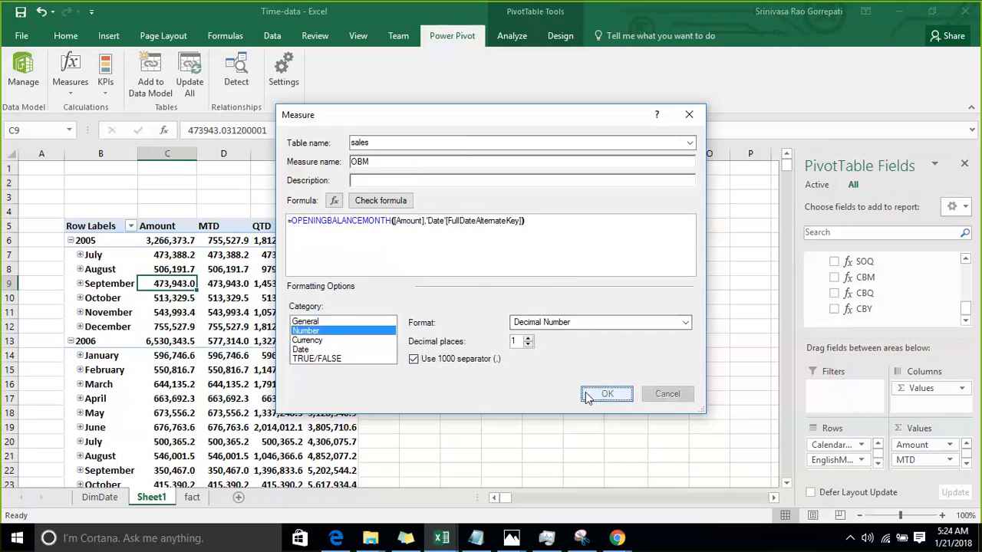
pyautogui.hotkey('alt', 'Tab')
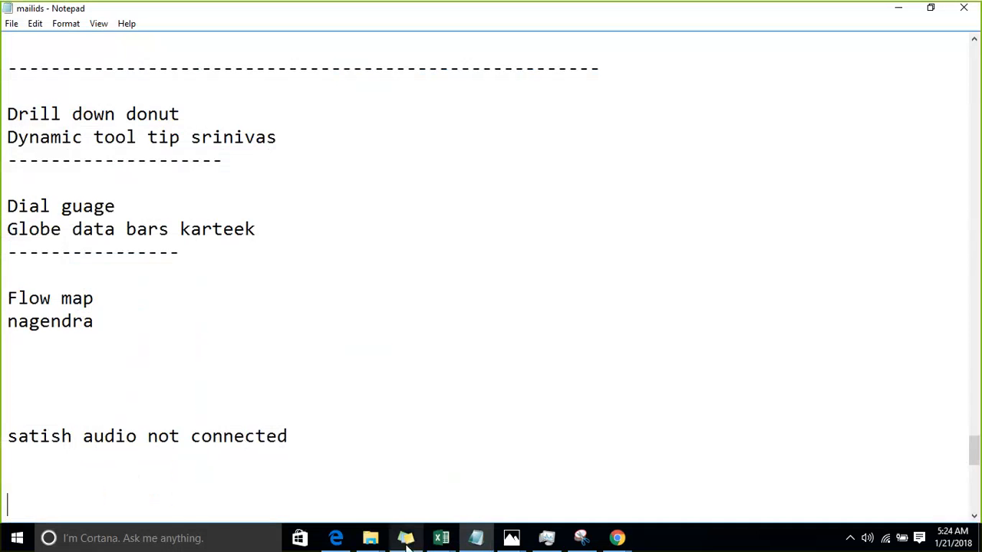
pyautogui.click(441, 537)
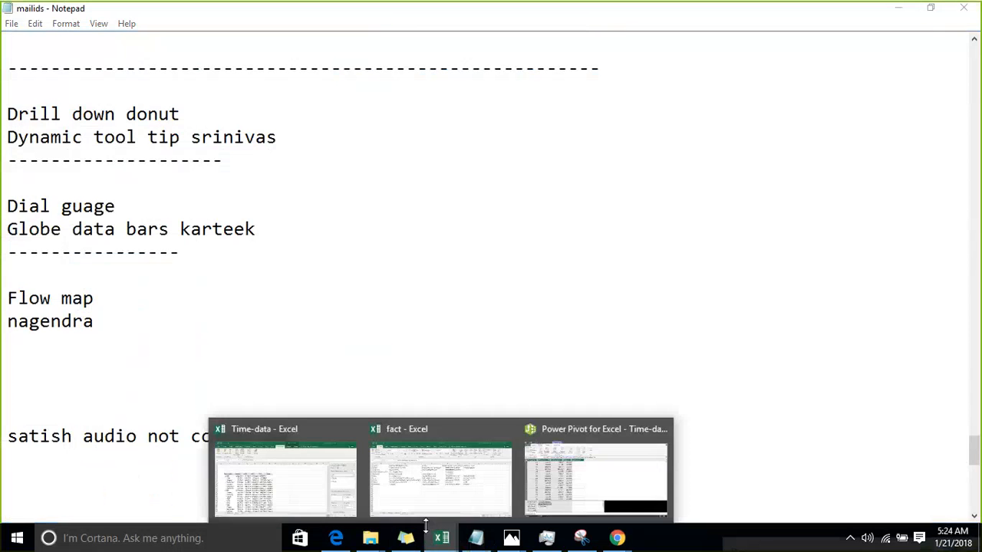
pyautogui.click(286, 482)
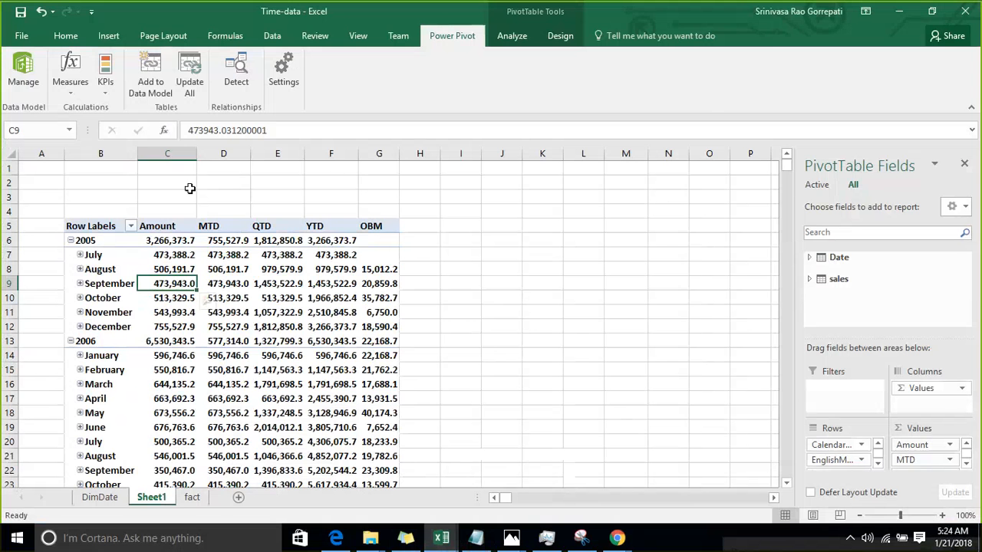
# Start another new measure in the sales table and name it OBQ.
pyautogui.click(68, 86)
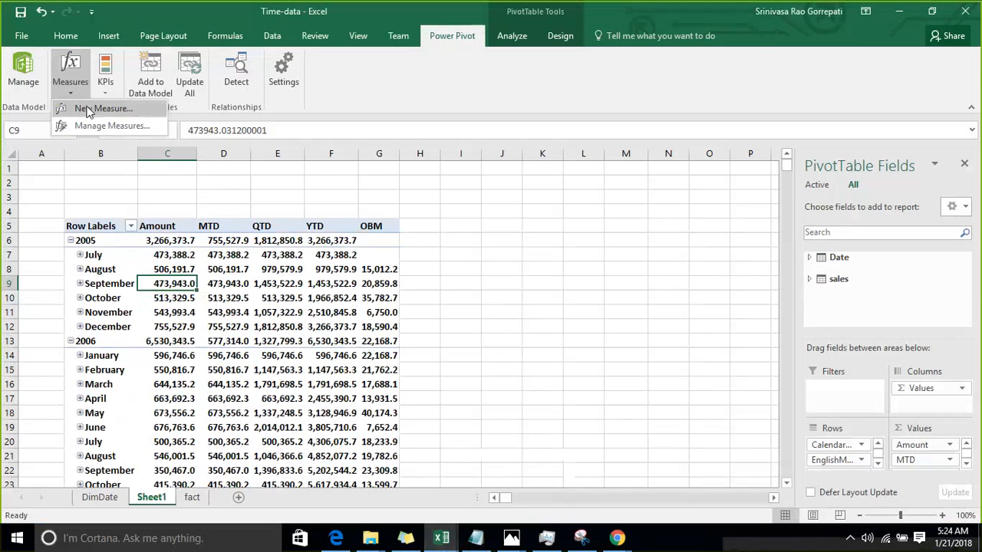
pyautogui.click(86, 107)
pyautogui.moveTo(407, 162); pyautogui.dragTo(327, 164)
pyautogui.write('OB')
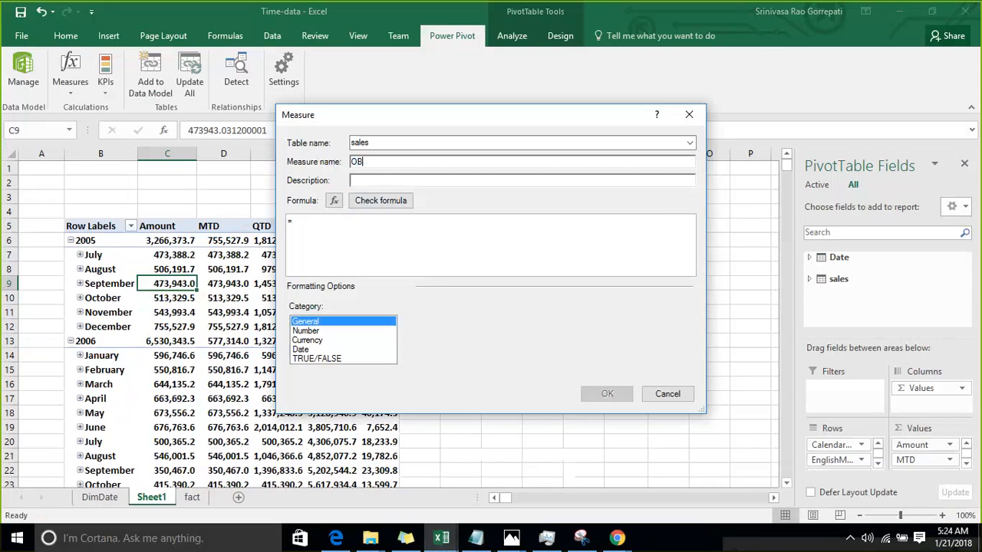
pyautogui.write('Q')
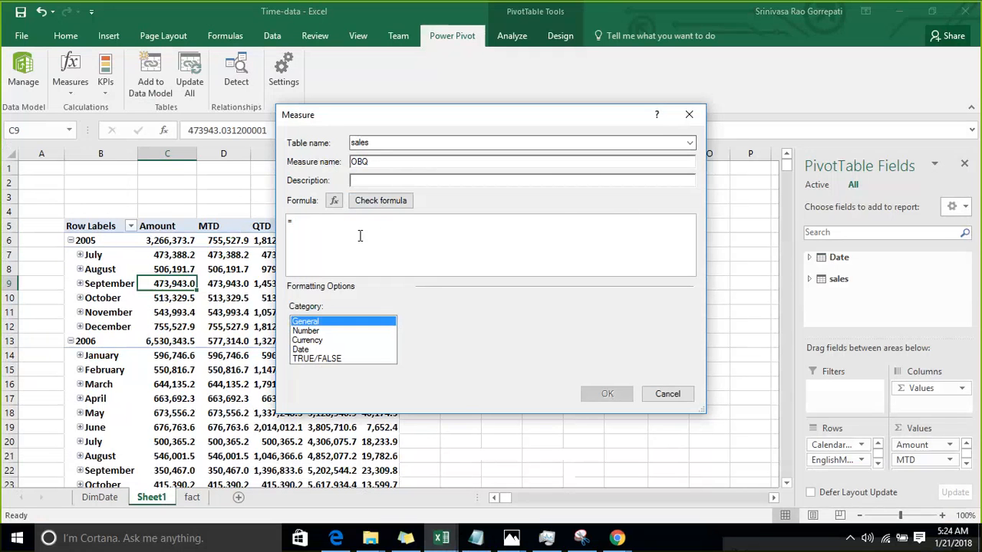
# Define the OBQ formula as =OPENINGBALANCEQUARTER([Amount],'Date'[FullDateAlternateKey]).
pyautogui.write('Open')
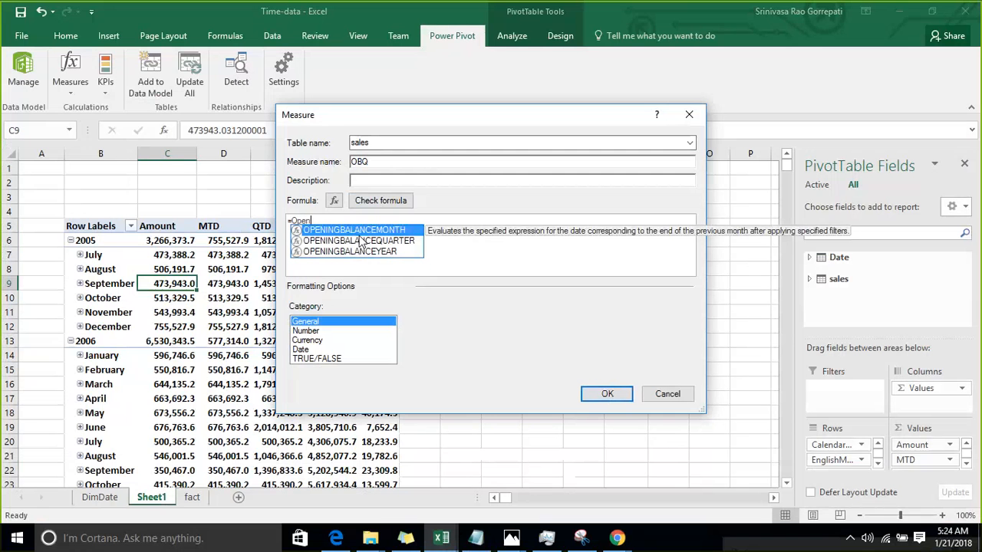
pyautogui.doubleClick(360, 240)
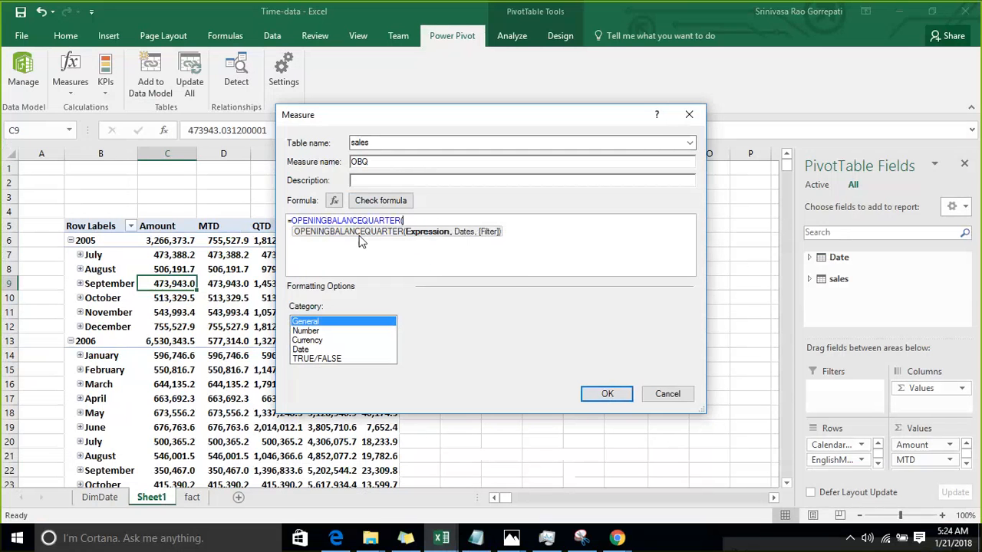
pyautogui.write('amo')
pyautogui.press('Tab')
pyautogui.write(',fu')
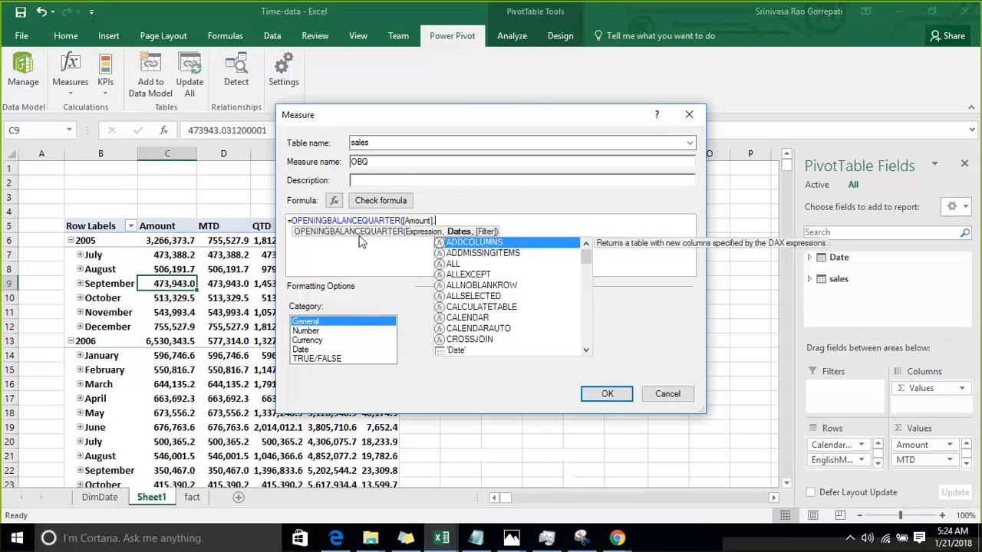
pyautogui.press('Tab')
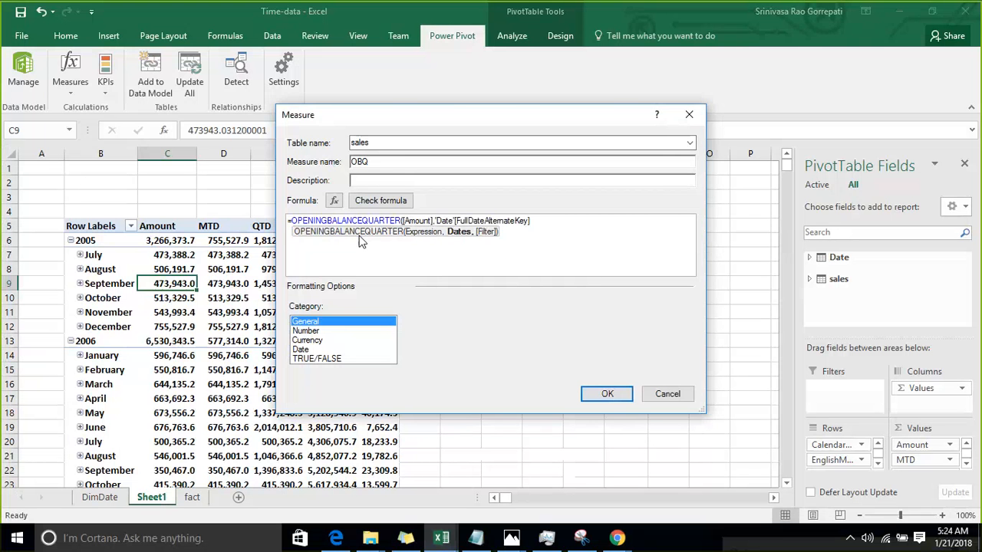
pyautogui.write(')')
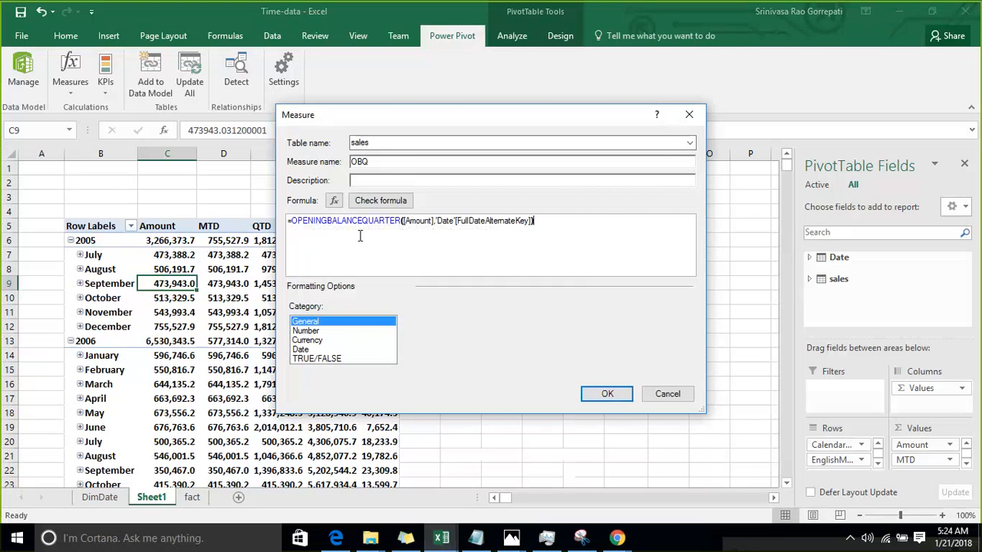
# Format OBQ as a number with one decimal place and the 1000 separator, save it, and return to the Time-data workbook.
pyautogui.click(324, 331)
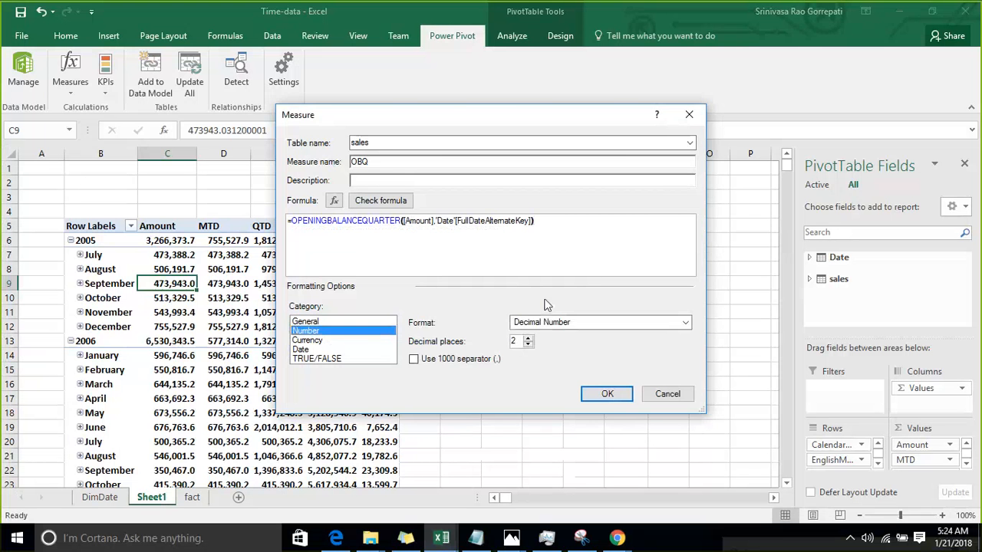
pyautogui.click(456, 358)
pyautogui.click(595, 397)
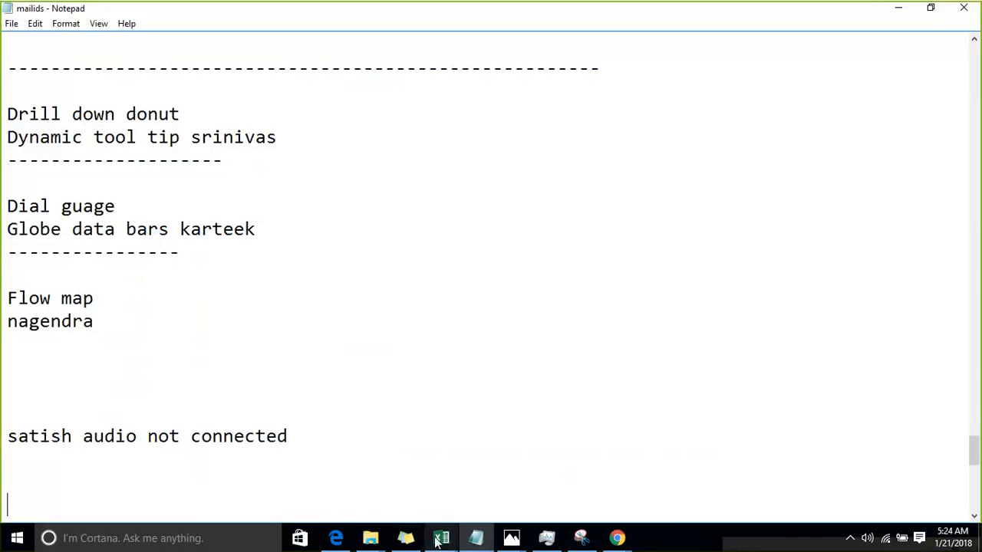
pyautogui.moveTo(433, 537)
pyautogui.click(289, 484)
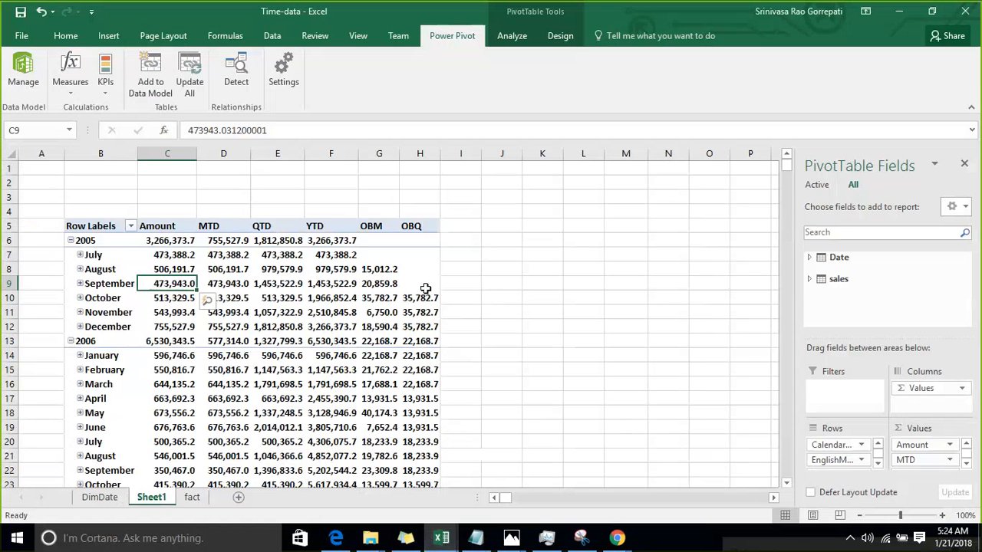
# Expand August 2005 into its days and examine the daily amounts against the month's OBM value.
pyautogui.click(377, 225)
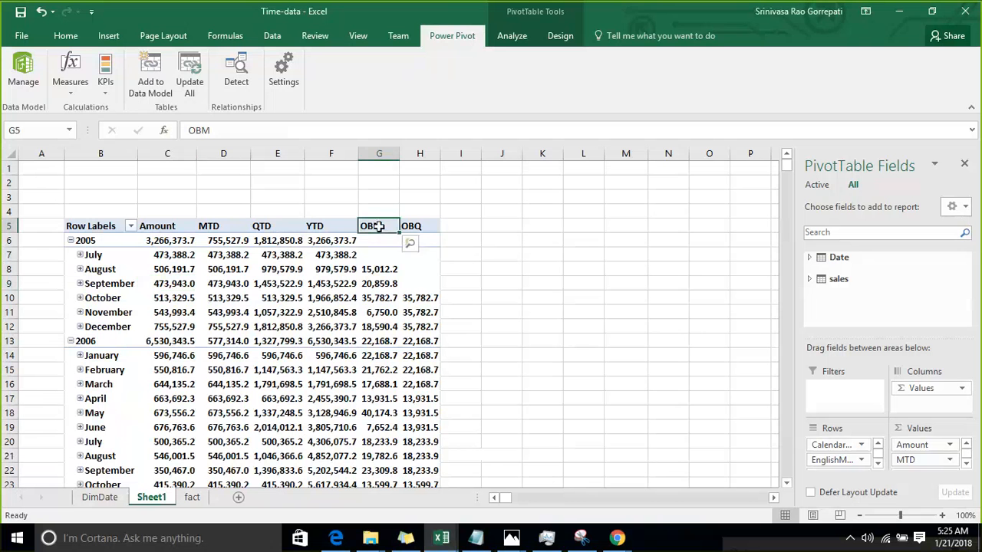
pyautogui.click(80, 270)
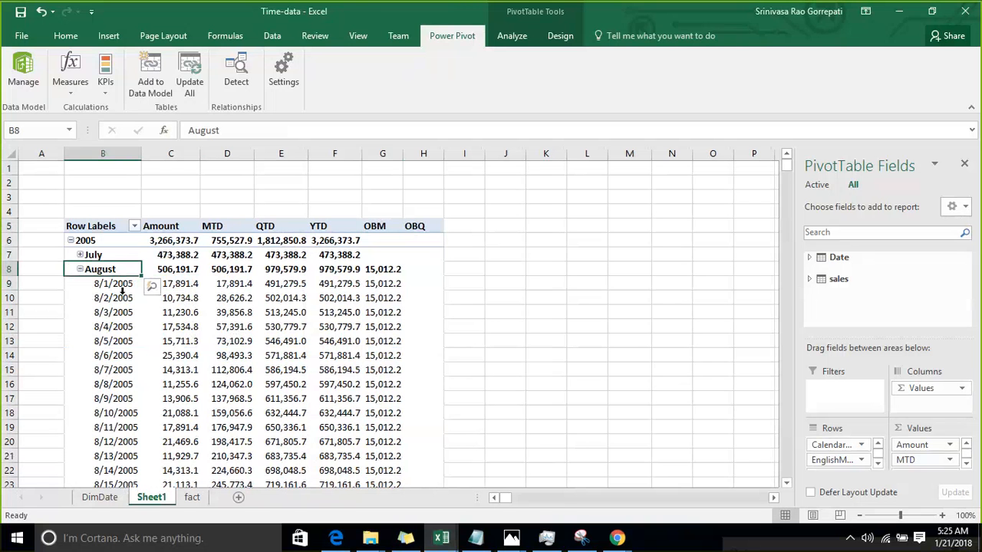
pyautogui.click(185, 292)
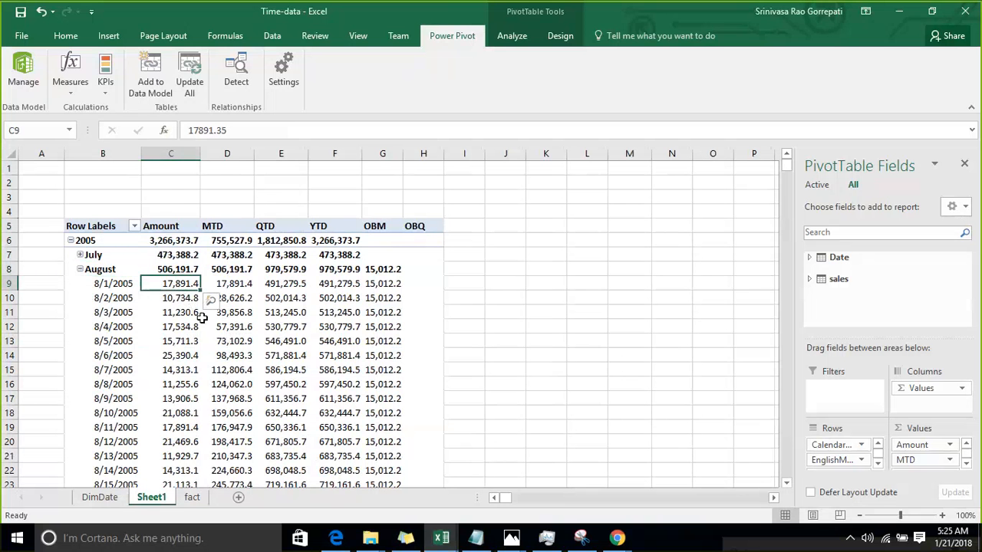
pyautogui.moveTo(202, 317)
pyautogui.scroll(-6, 201, 317)
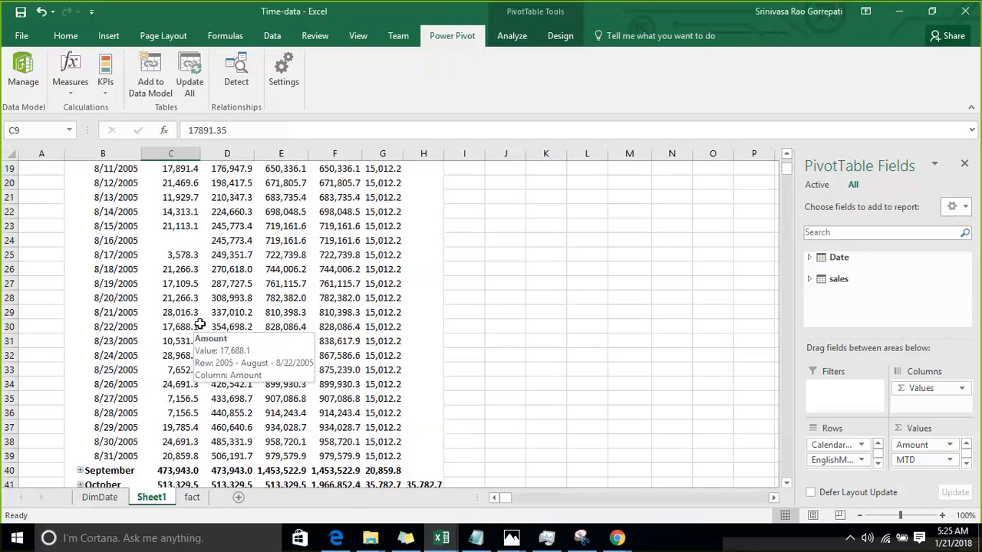
pyautogui.scroll(4, 199, 326)
pyautogui.scroll(2, 201, 322)
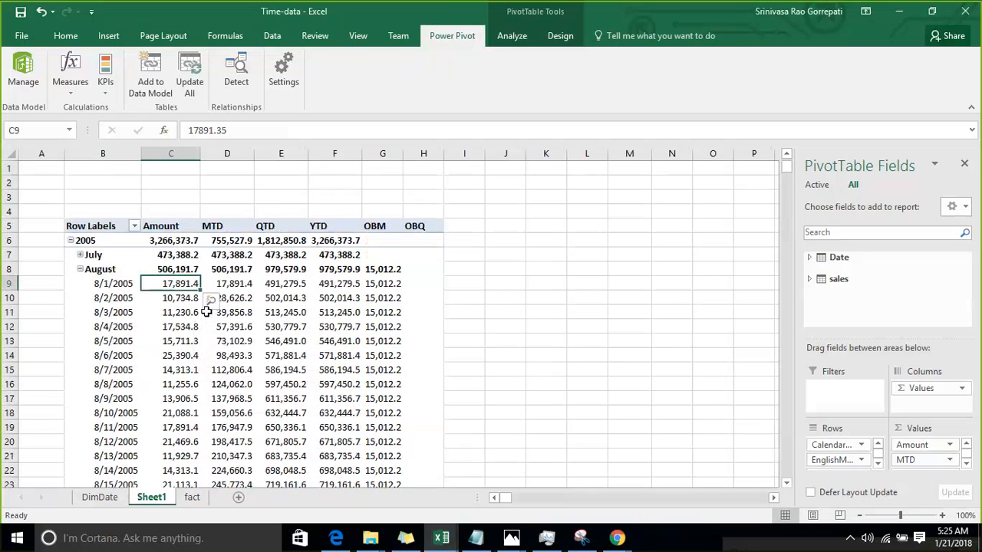
pyautogui.click(391, 268)
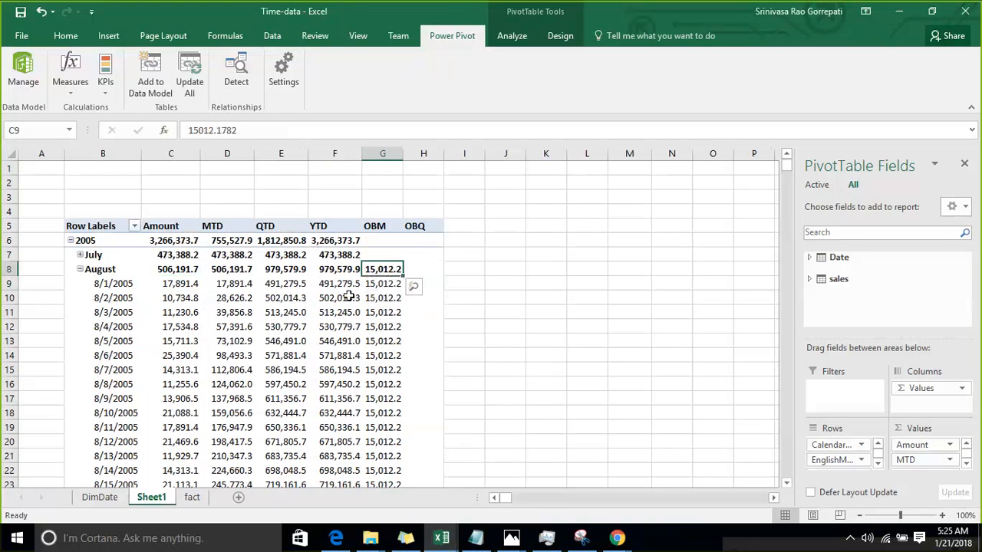
# Expand September 2005 into its days and compare its OBM value with the amount on the last day of August.
pyautogui.moveTo(287, 370)
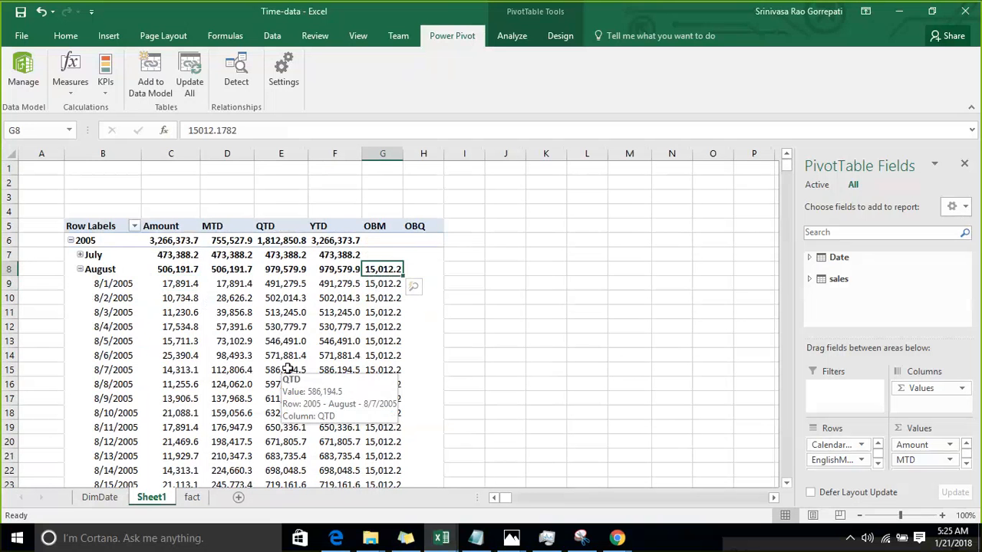
pyautogui.scroll(-3, 215, 370)
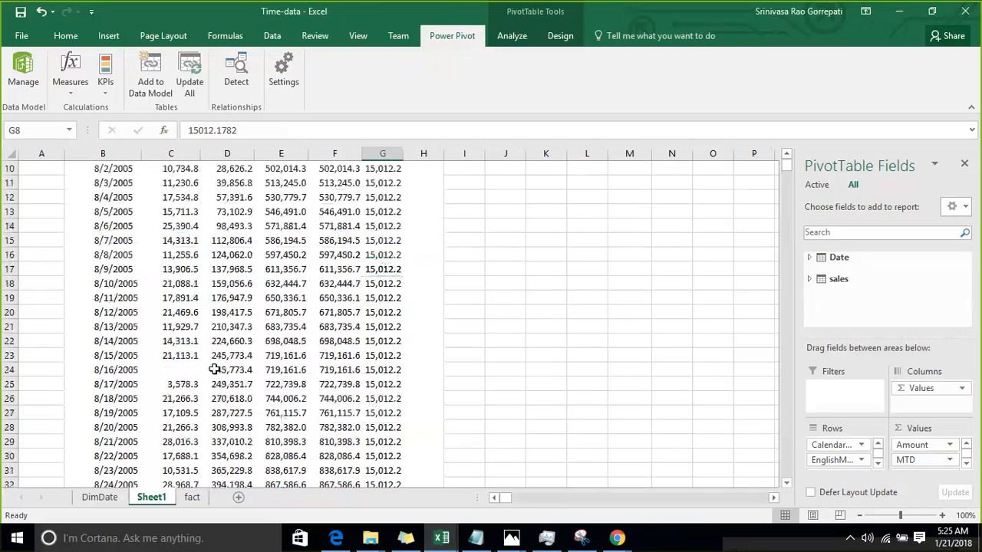
pyautogui.scroll(-6, 214, 369)
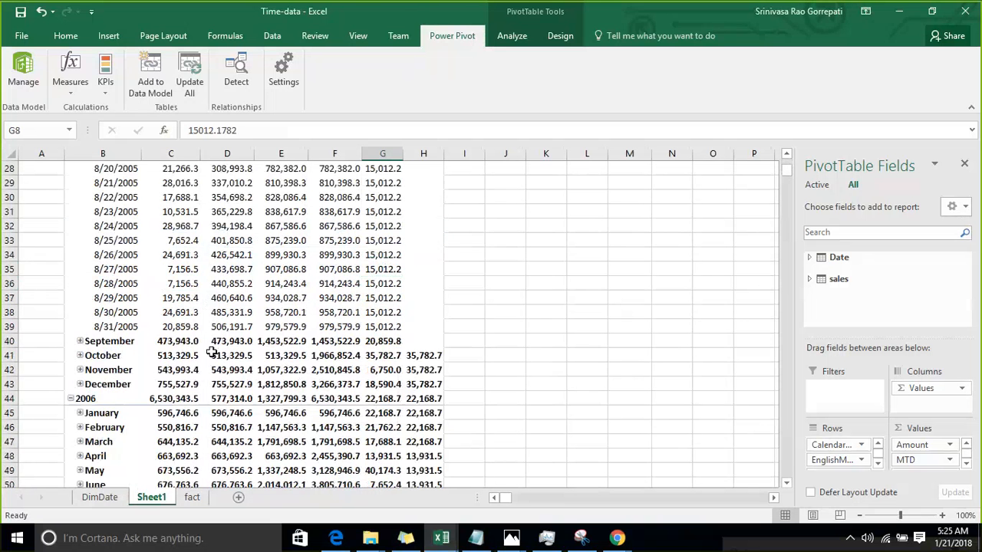
pyautogui.click(80, 341)
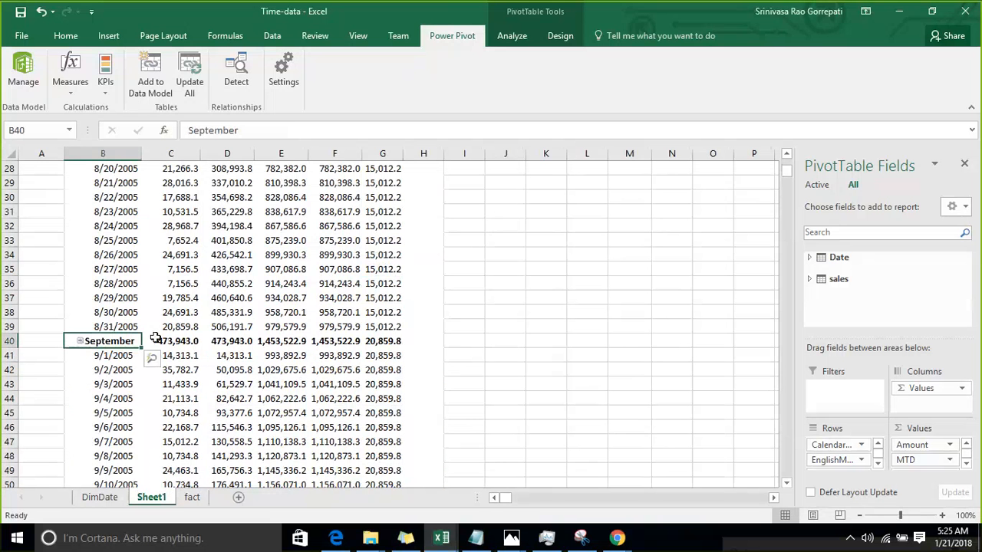
pyautogui.scroll(-3, 161, 343)
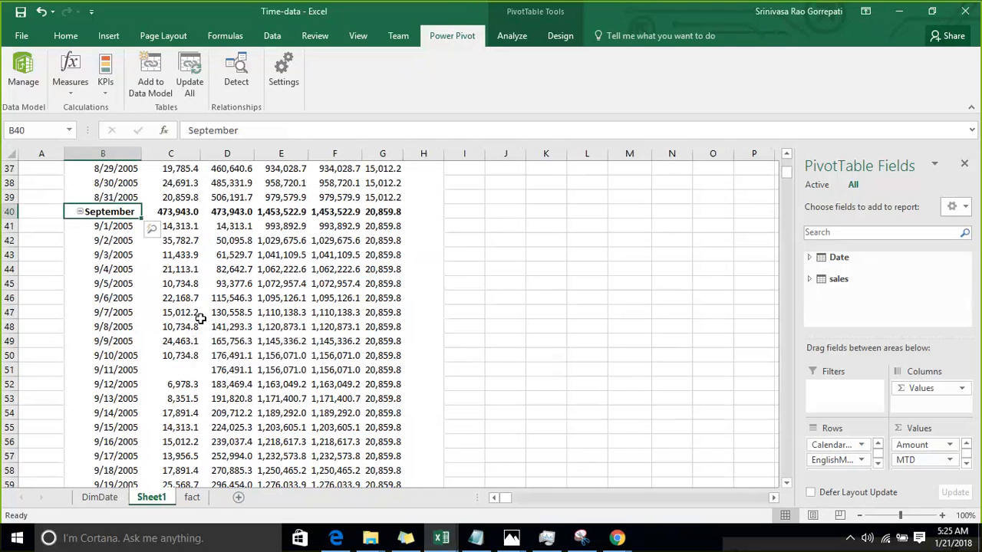
pyautogui.scroll(-6, 199, 318)
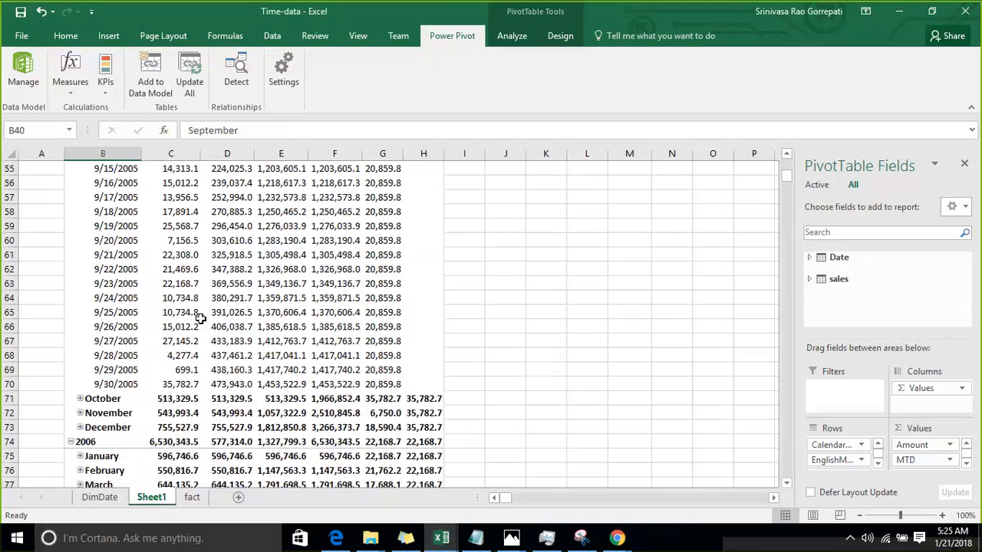
pyautogui.scroll(9, 370, 290)
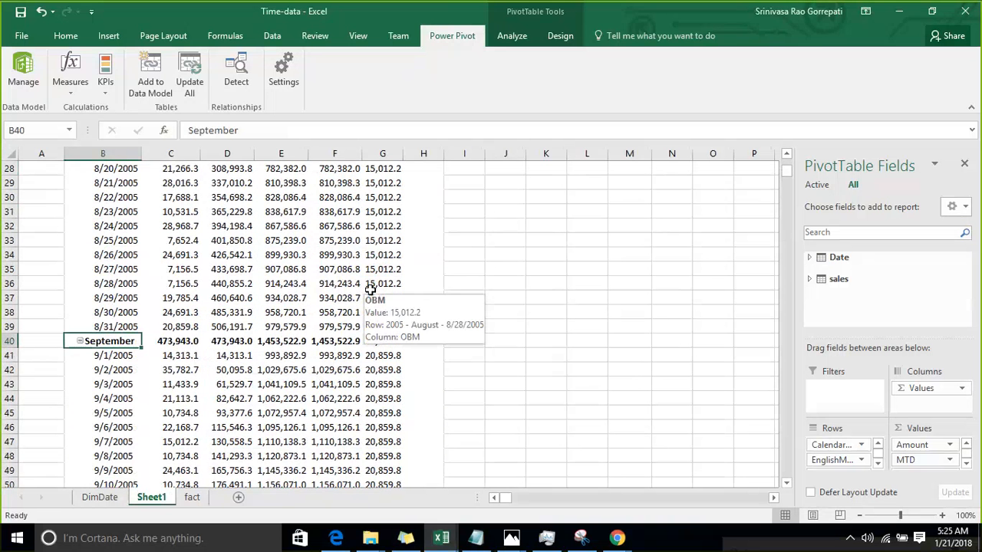
pyautogui.scroll(9, 370, 290)
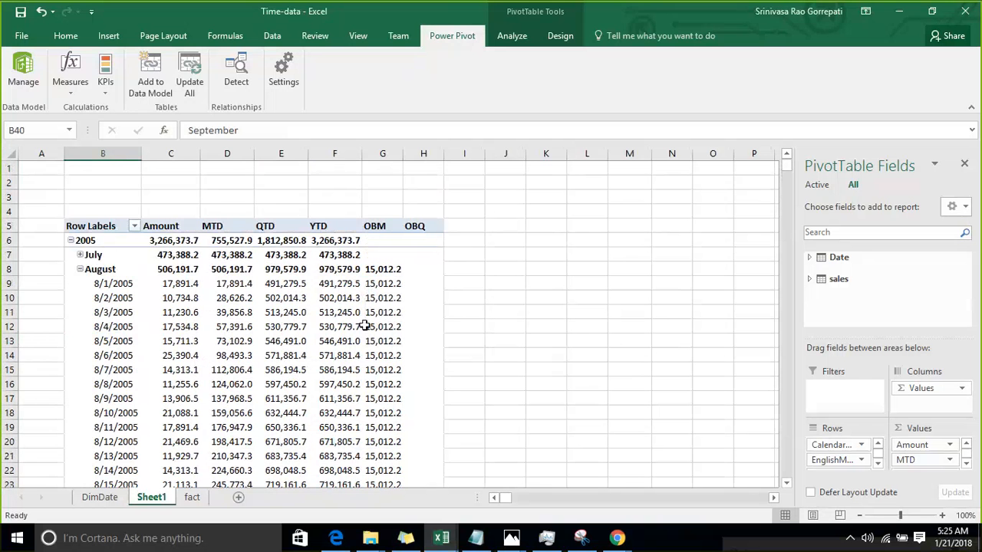
# Compare the OBM and OBQ values from August 2005 through the 2006 months, then select the OBM column header.
pyautogui.click(379, 272)
pyautogui.scroll(-3, 428, 291)
pyautogui.scroll(-20, 428, 291)
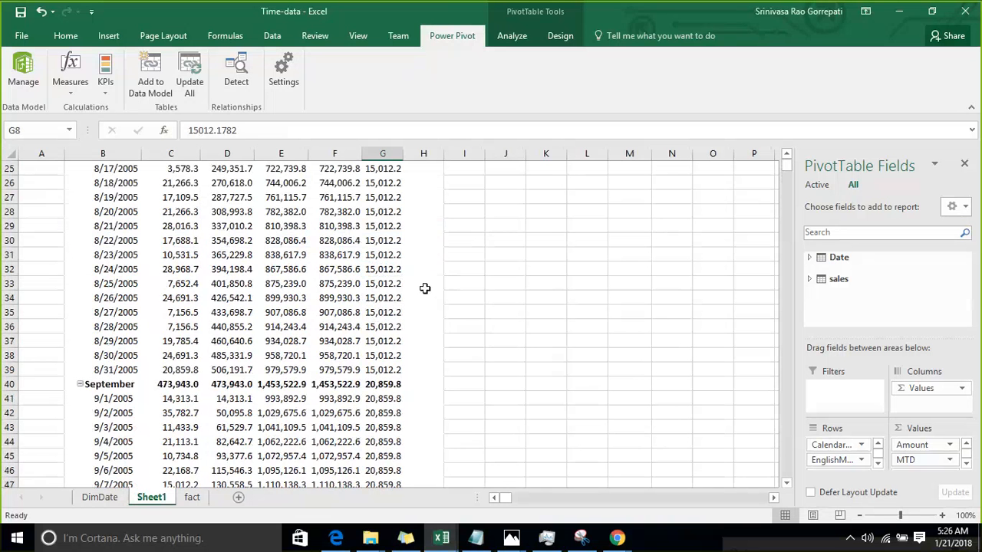
pyautogui.scroll(2, 424, 284)
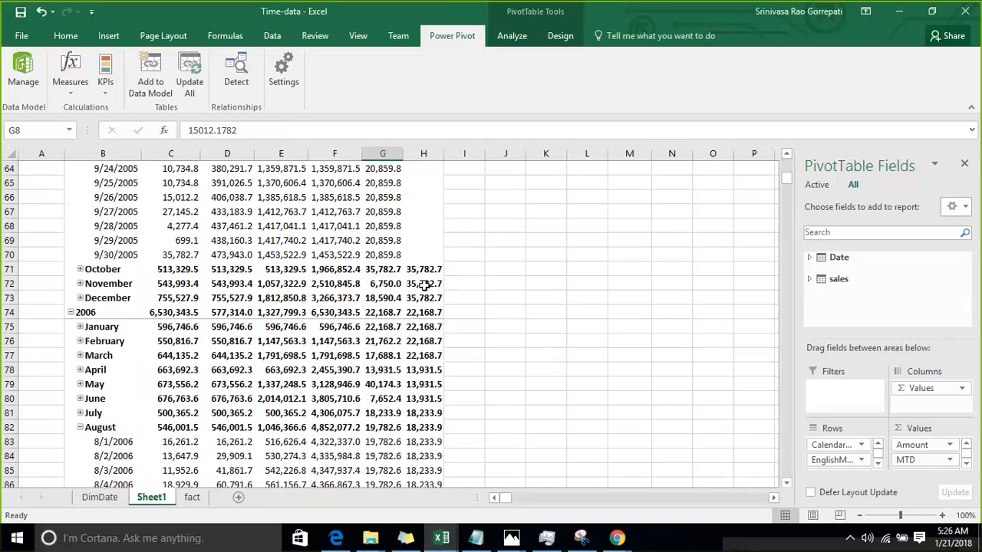
pyautogui.moveTo(424, 285)
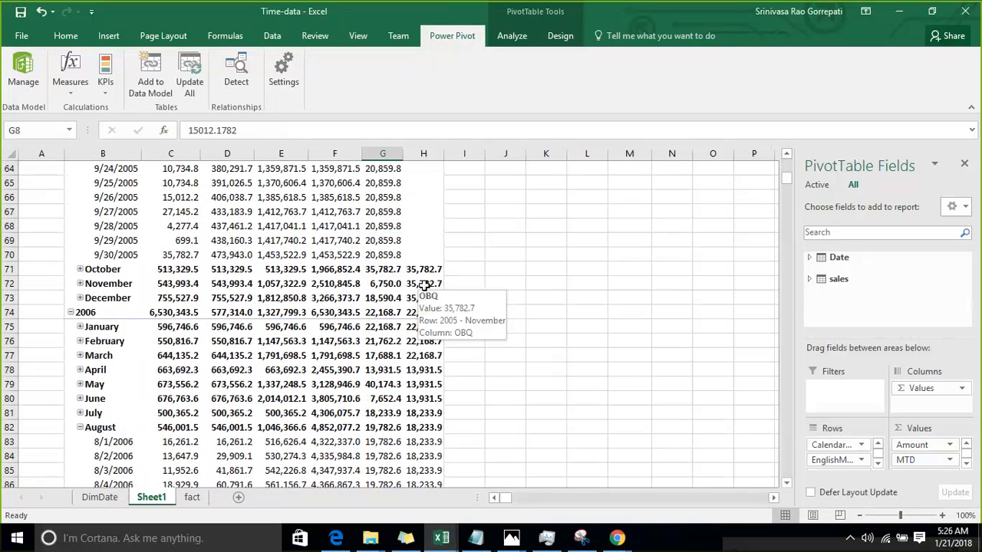
pyautogui.scroll(20, 361, 254)
pyautogui.click(379, 226)
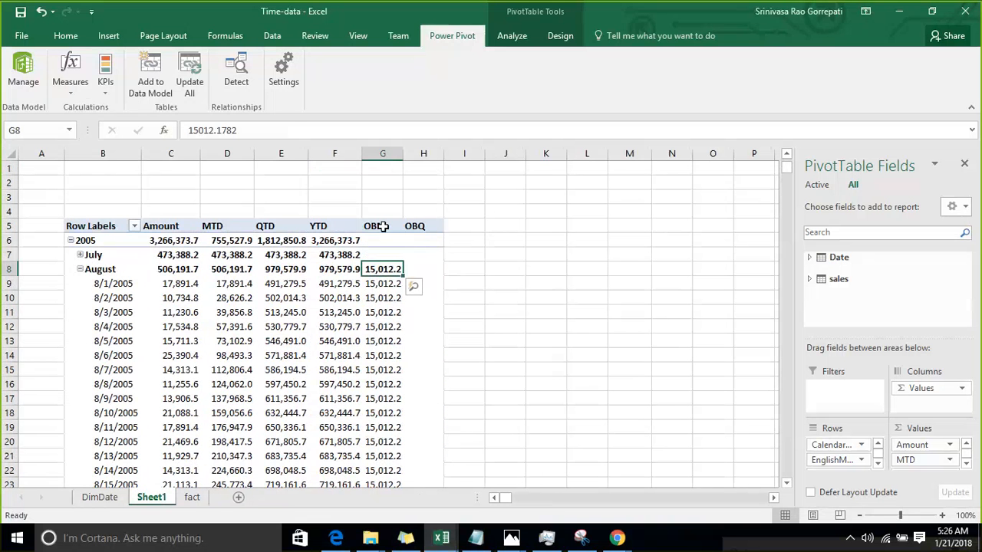
# Open the OBM measure's definition to review its OPENINGBALANCEMONTH formula, and close it with the formula as it is.
pyautogui.click(73, 88)
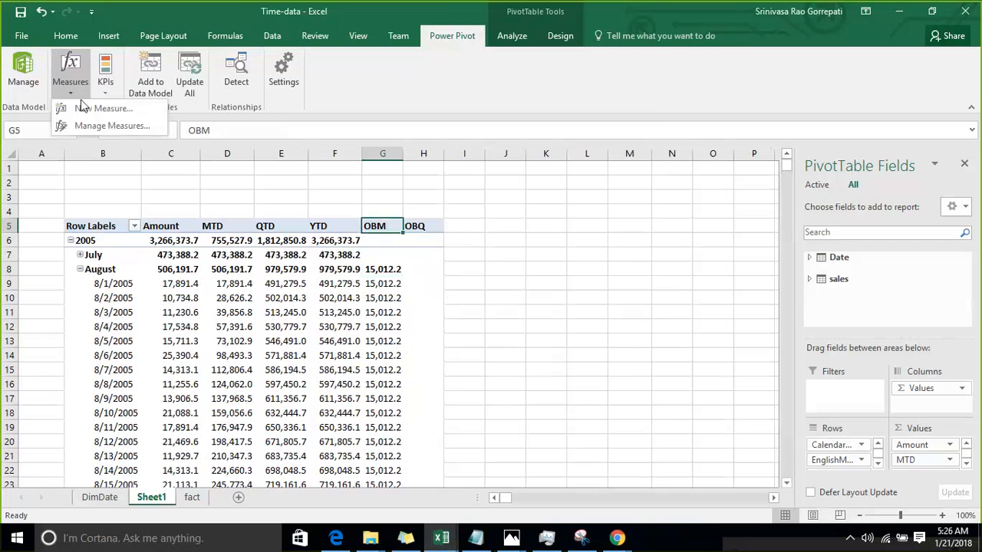
pyautogui.click(92, 128)
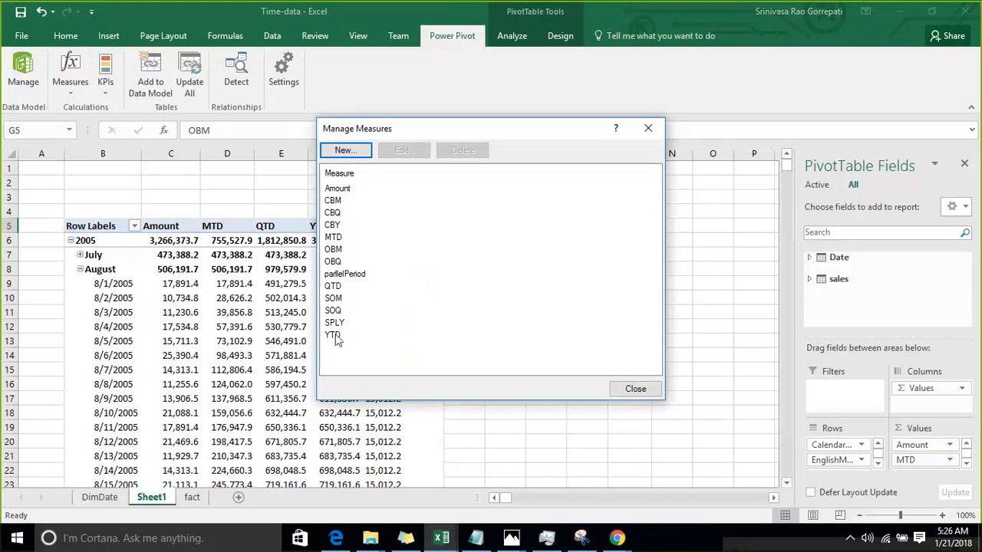
pyautogui.click(333, 249)
pyautogui.click(399, 151)
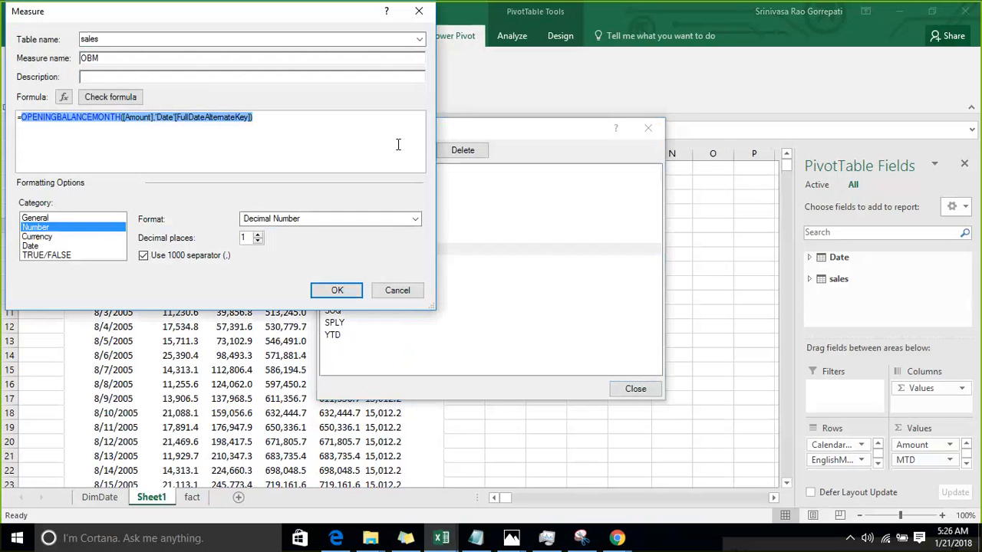
pyautogui.click(235, 141)
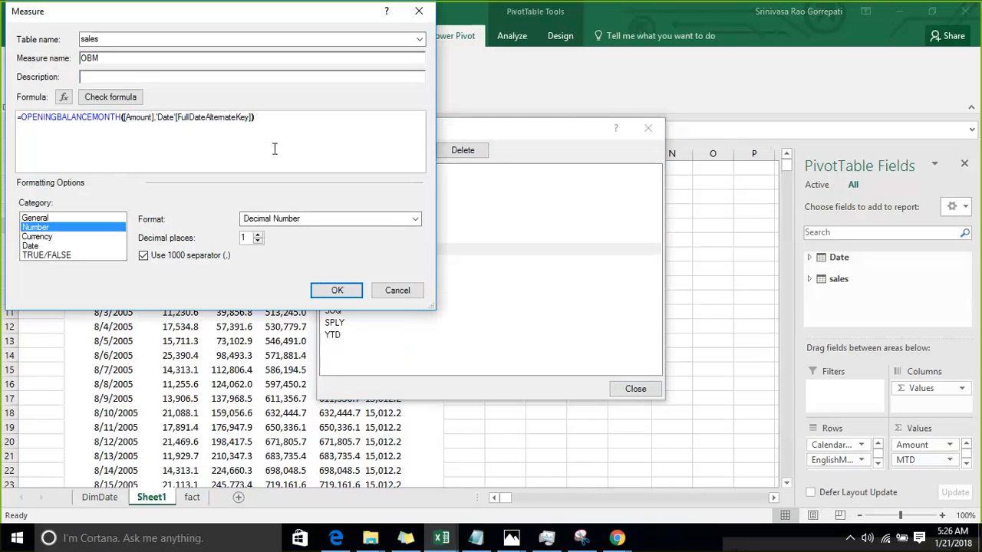
pyautogui.click(338, 290)
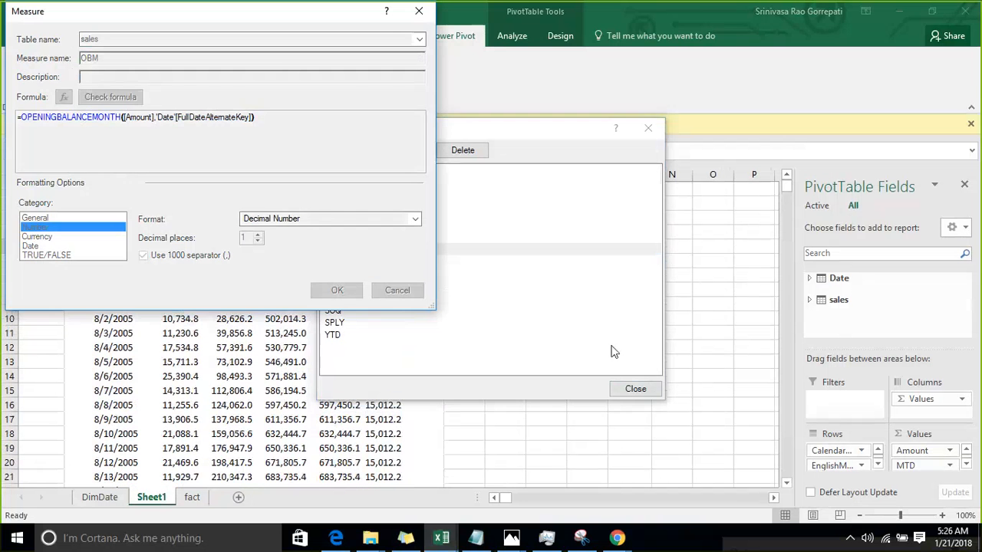
pyautogui.click(635, 389)
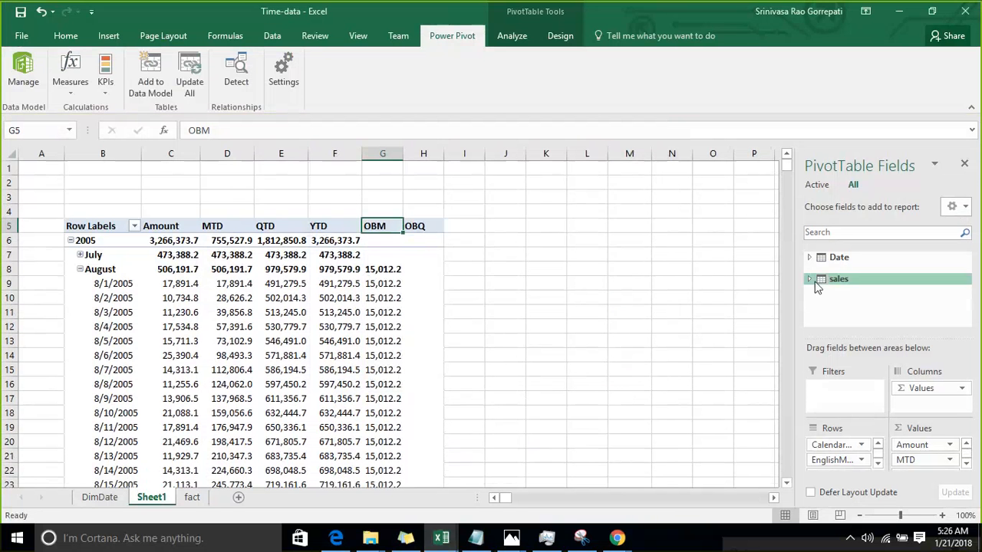
# Expand July 2005 into its days and locate the amount on the last day, 7/31/2005.
pyautogui.click(389, 268)
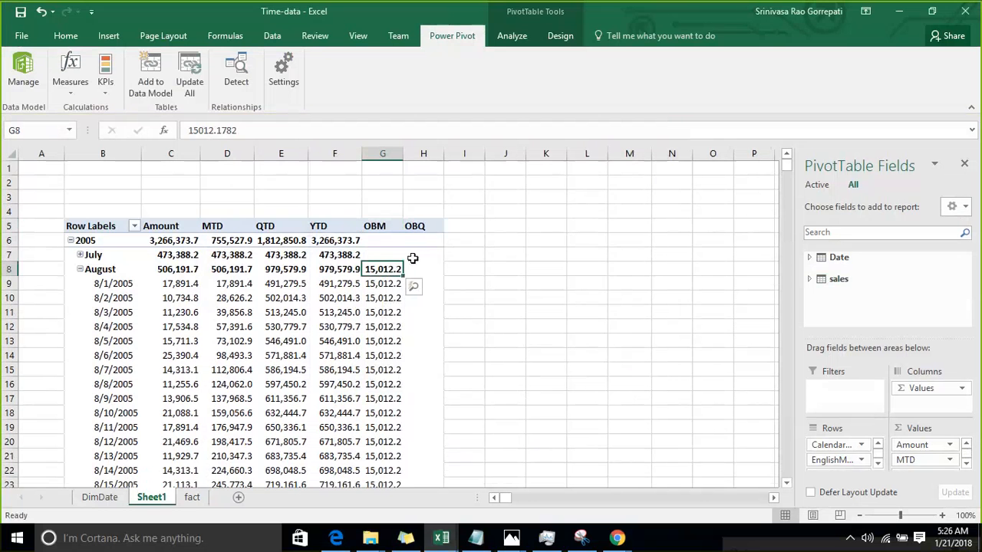
pyautogui.click(81, 256)
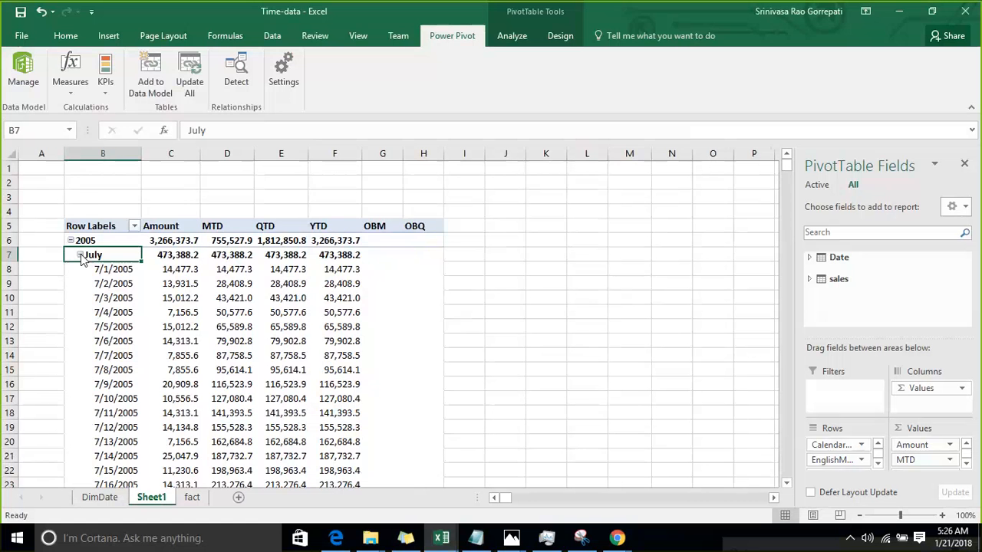
pyautogui.scroll(-8, 225, 340)
pyautogui.click(185, 356)
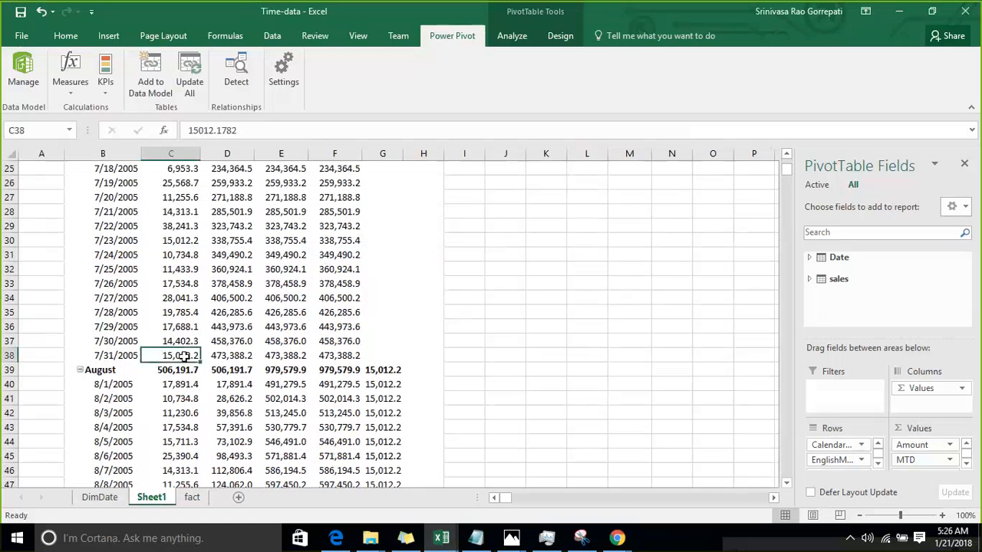
pyautogui.scroll(-2, 426, 337)
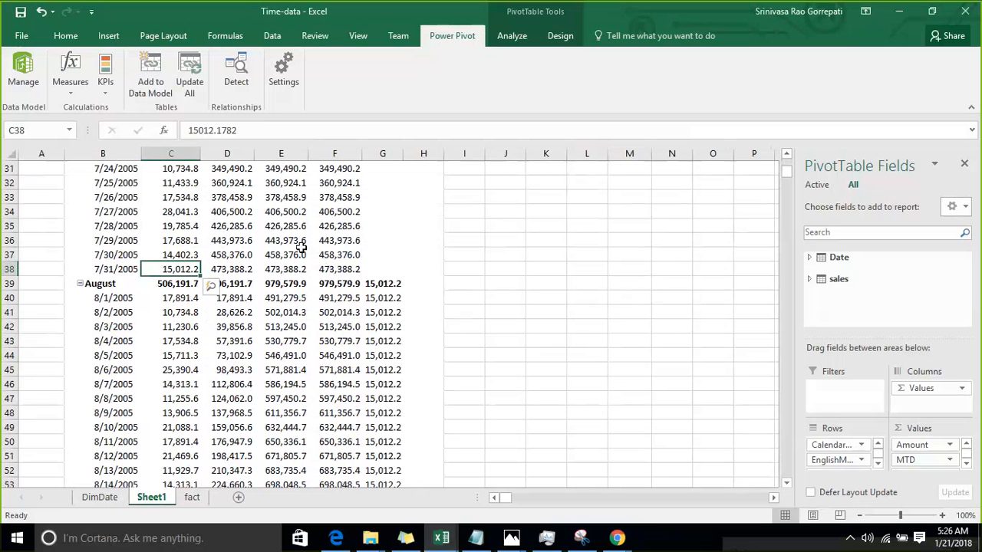
pyautogui.moveTo(257, 265)
pyautogui.click(390, 244)
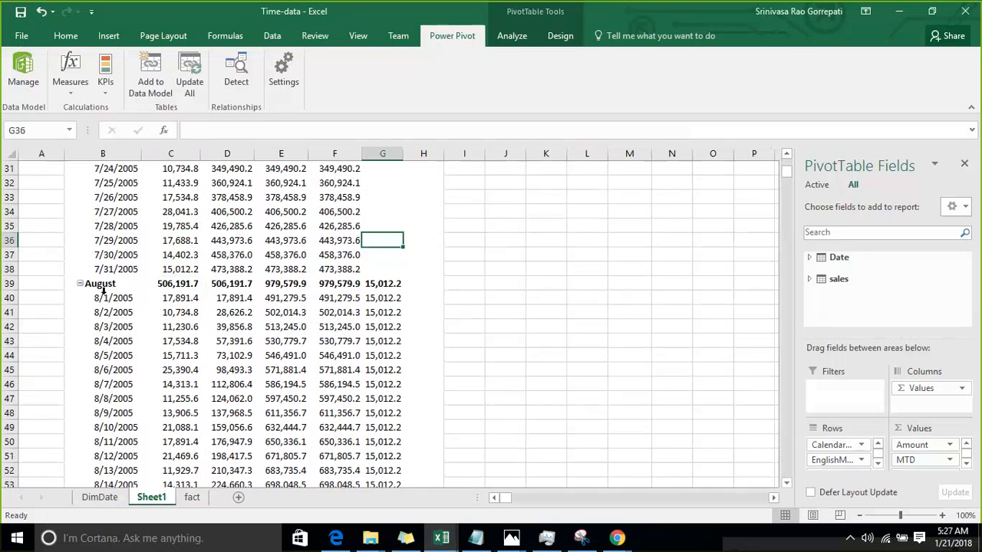
# Compare the 7/31/2005 amount with the OBM value of August 2005 and its days.
pyautogui.click(175, 271)
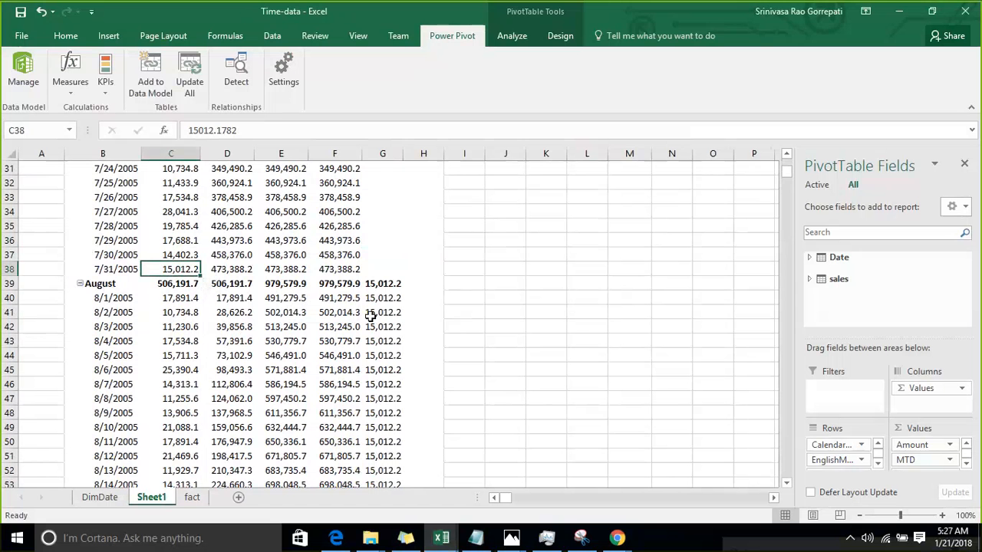
pyautogui.click(382, 286)
pyautogui.scroll(-1, 380, 290)
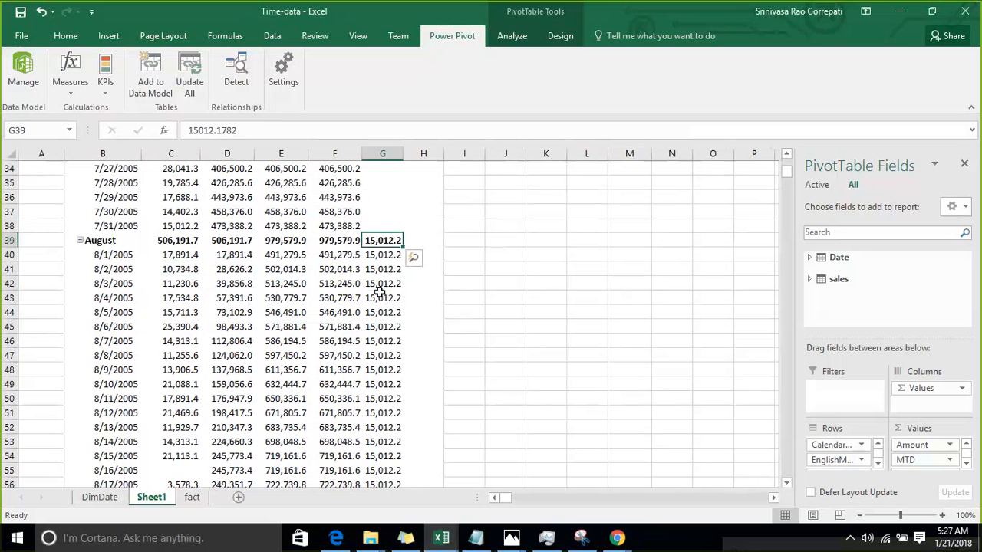
pyautogui.scroll(-1, 380, 291)
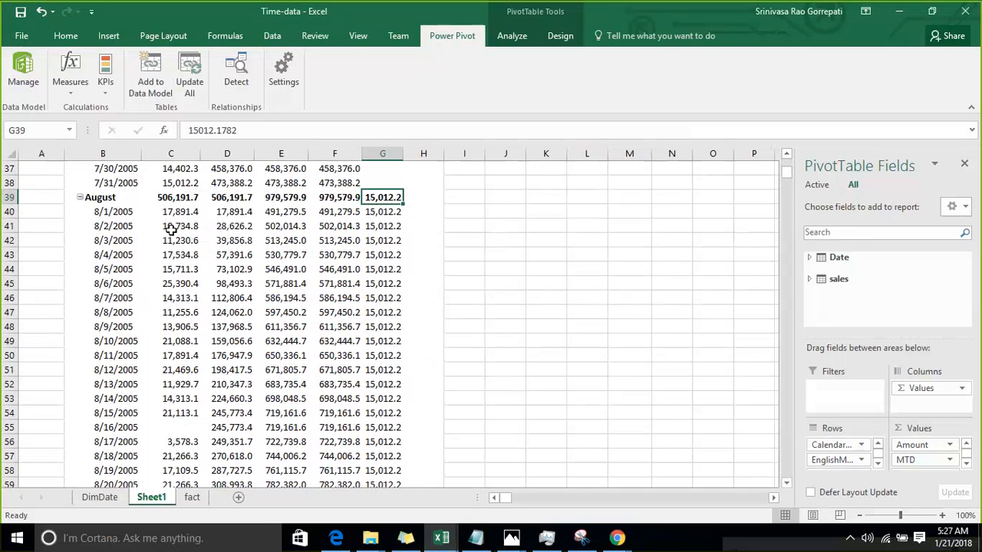
pyautogui.scroll(2, 172, 229)
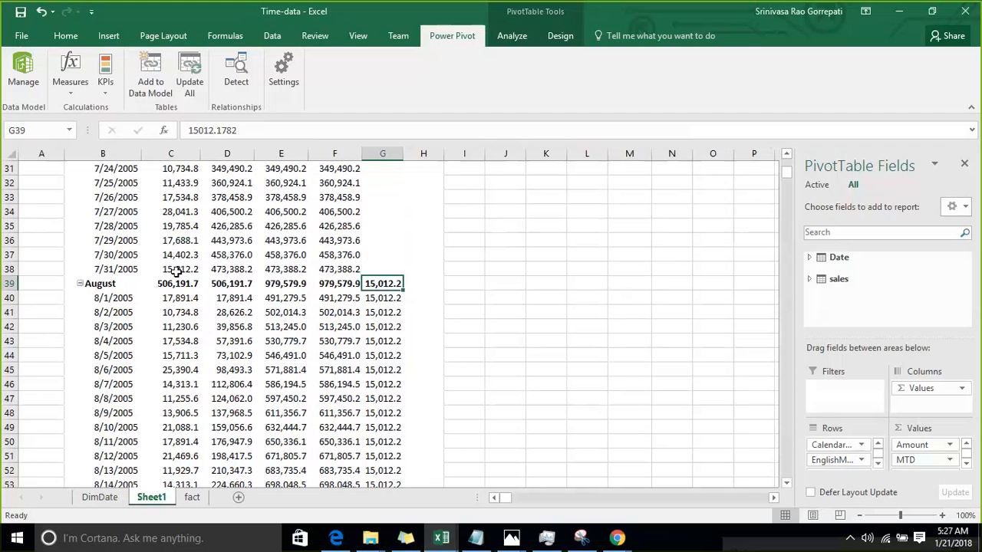
pyautogui.click(176, 271)
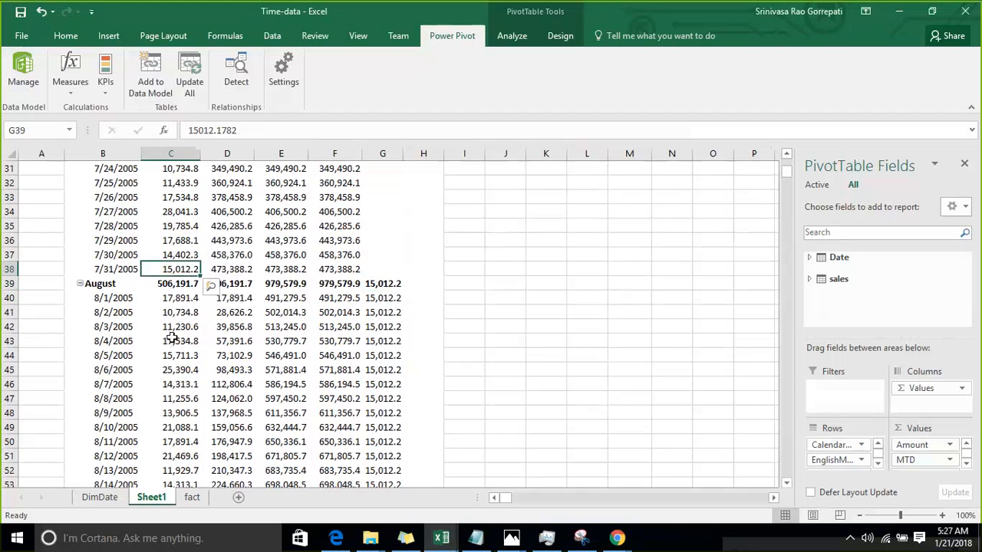
# Check the 8/31/2005 amount against the OBM values of the September 2005 days.
pyautogui.scroll(-5, 170, 335)
pyautogui.scroll(-6, 170, 330)
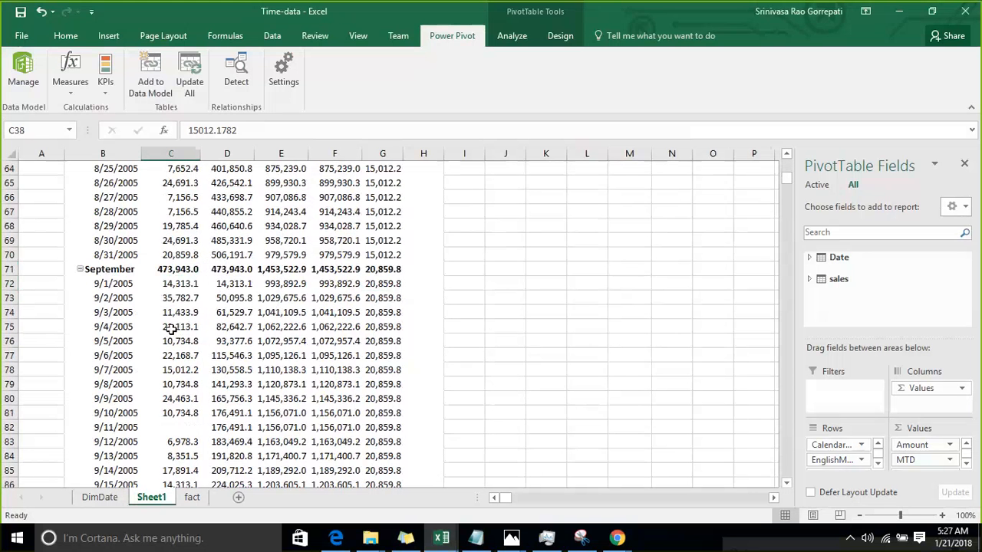
pyautogui.scroll(-1, 171, 328)
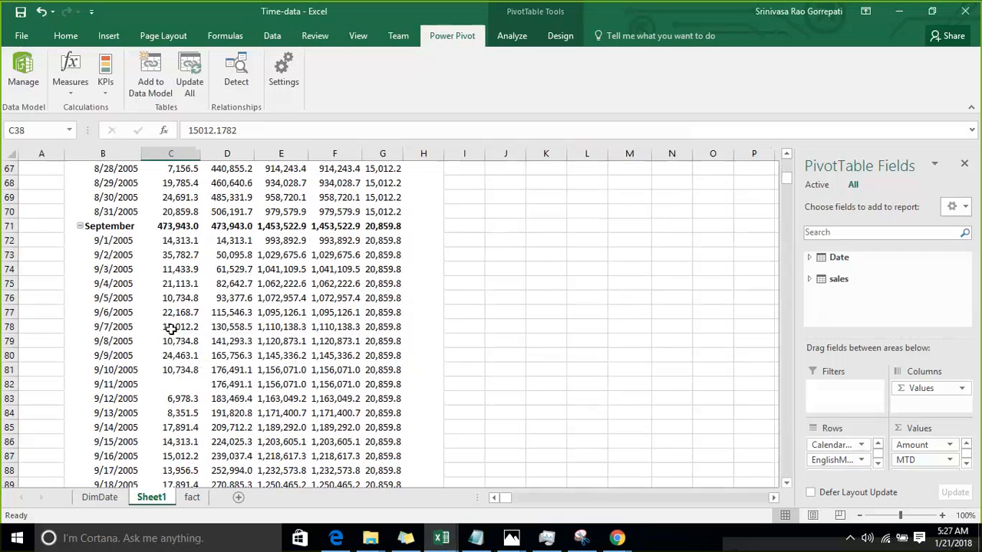
pyautogui.click(168, 213)
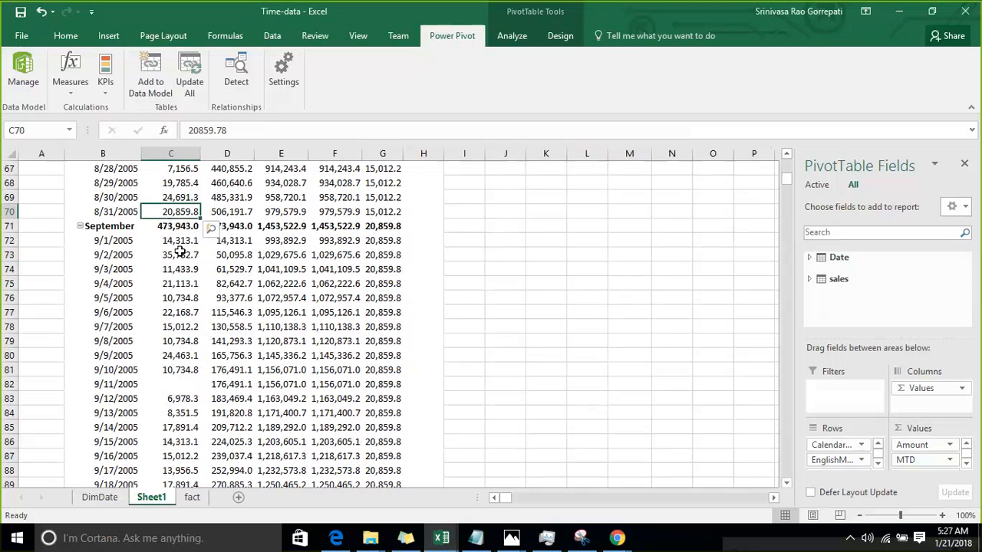
pyautogui.moveTo(179, 251)
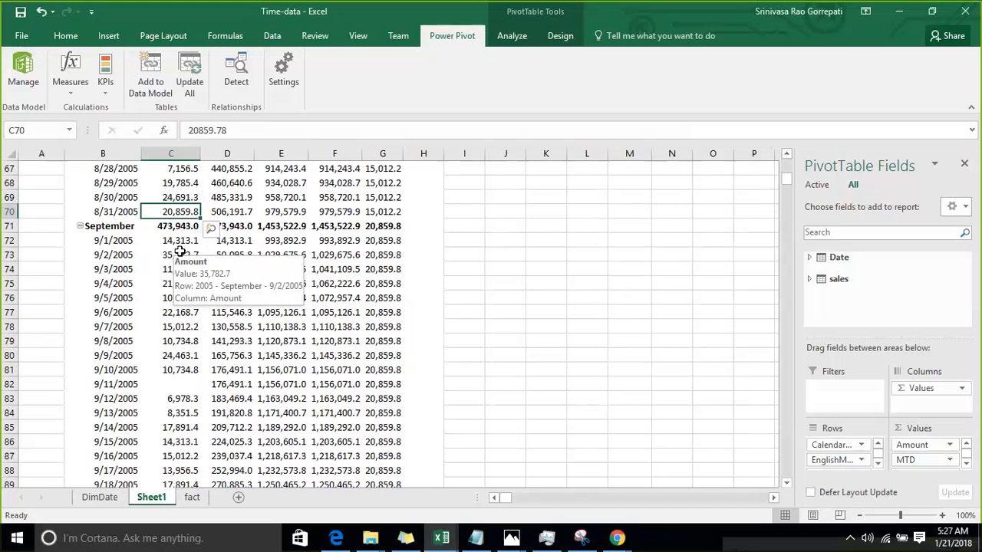
# Expand October 2005 into its days and compare the 9/30/2005 amount with the OBQ value on 10/1/2005.
pyautogui.scroll(-4, 176, 268)
pyautogui.scroll(-5, 175, 283)
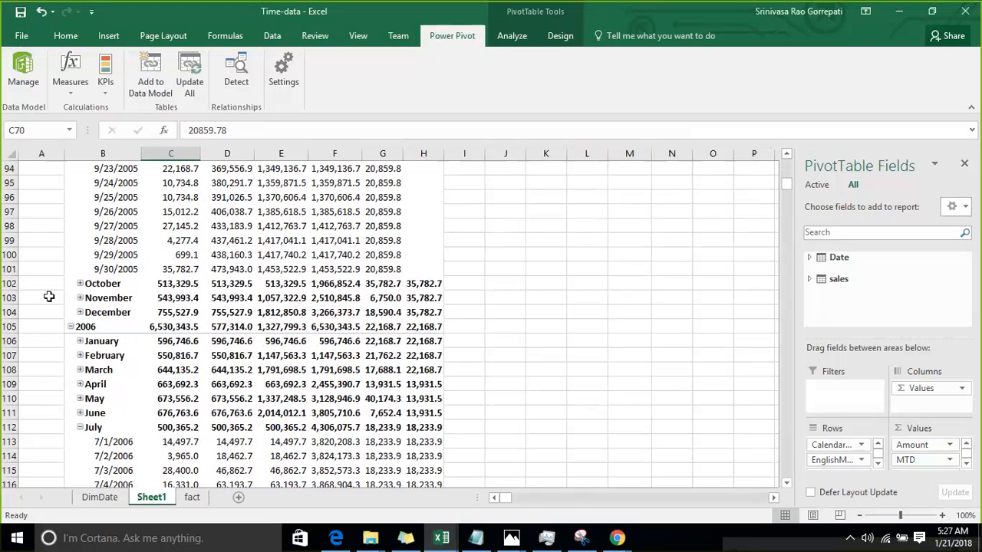
pyautogui.click(79, 283)
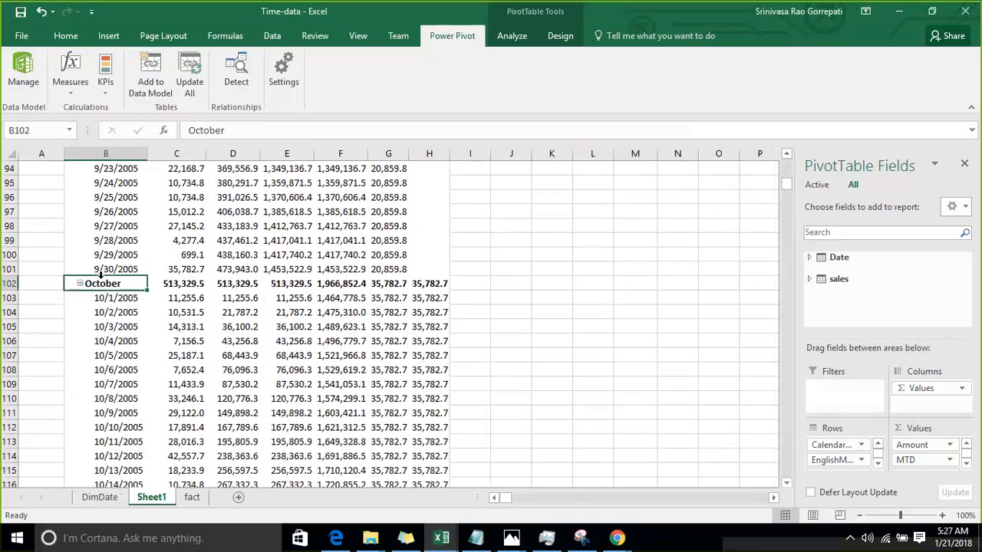
pyautogui.click(181, 270)
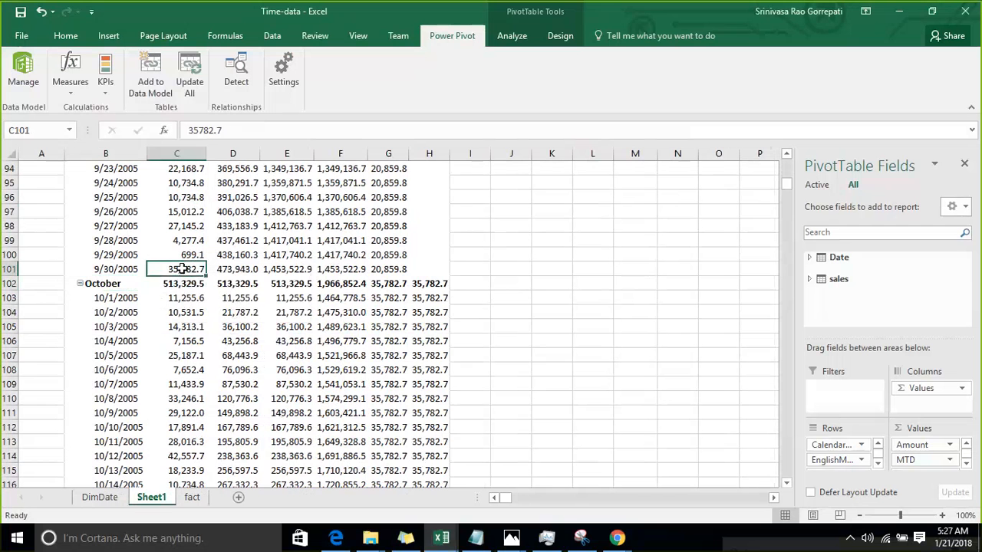
pyautogui.click(435, 296)
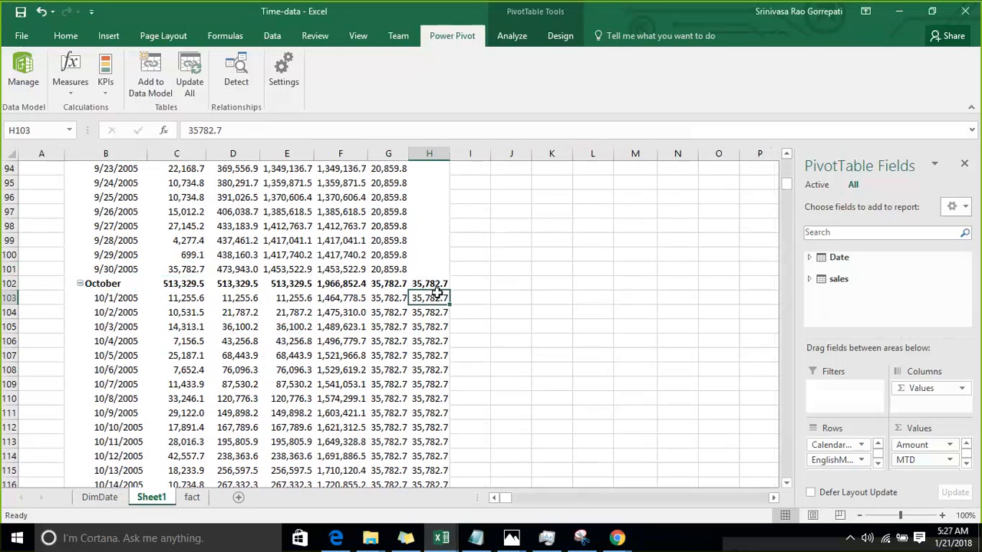
pyautogui.moveTo(436, 294)
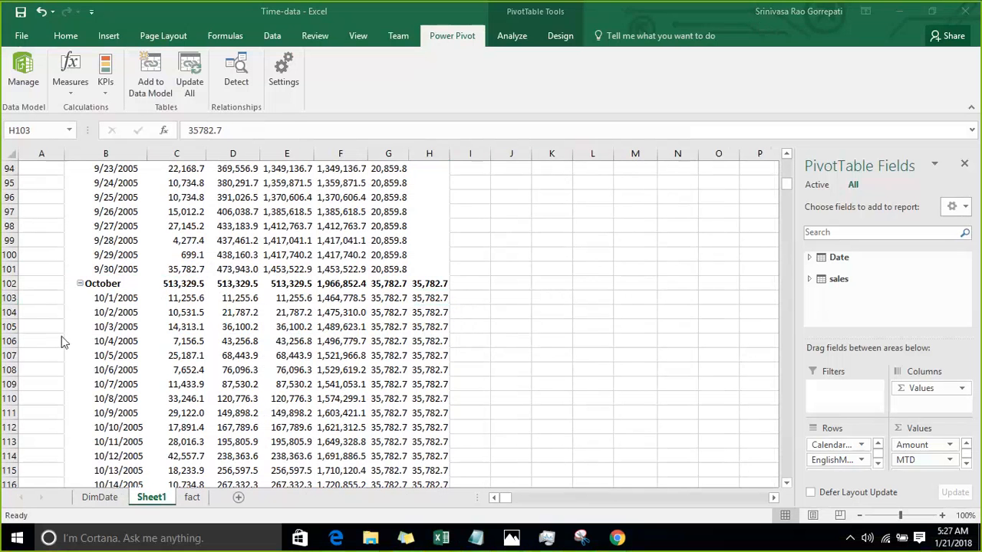
pyautogui.moveTo(104, 297)
pyautogui.mouseDown()
pyautogui.moveTo(195, 456)
pyautogui.moveTo(188, 469)
pyautogui.moveTo(217, 476)
pyautogui.moveTo(274, 456)
pyautogui.moveTo(436, 376)
pyautogui.moveTo(449, 389)
pyautogui.moveTo(443, 401)
pyautogui.moveTo(419, 384)
pyautogui.mouseUp()
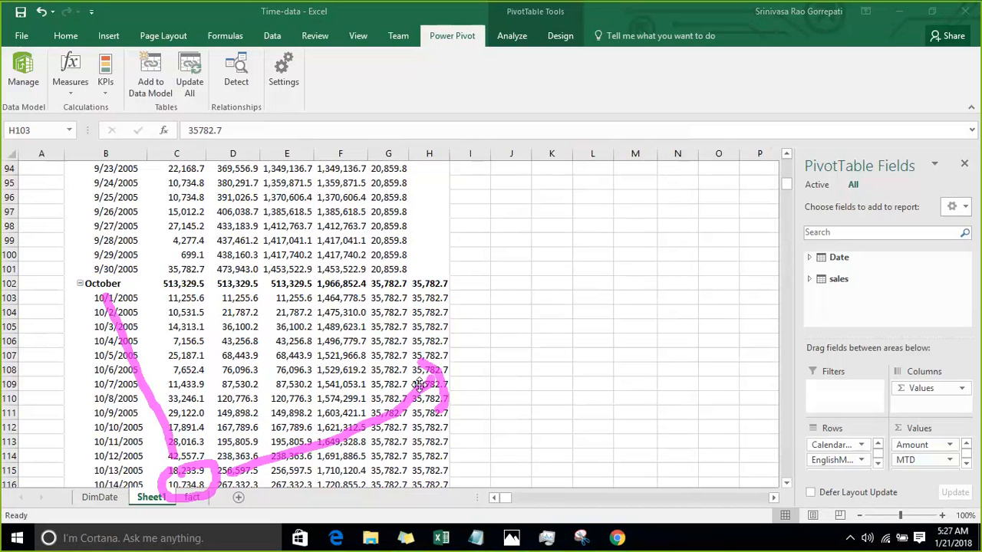
pyautogui.moveTo(93, 290)
pyautogui.mouseDown()
pyautogui.moveTo(98, 484)
pyautogui.moveTo(150, 470)
pyautogui.moveTo(240, 402)
pyautogui.moveTo(425, 322)
pyautogui.moveTo(442, 349)
pyautogui.moveTo(418, 344)
pyautogui.mouseUp()
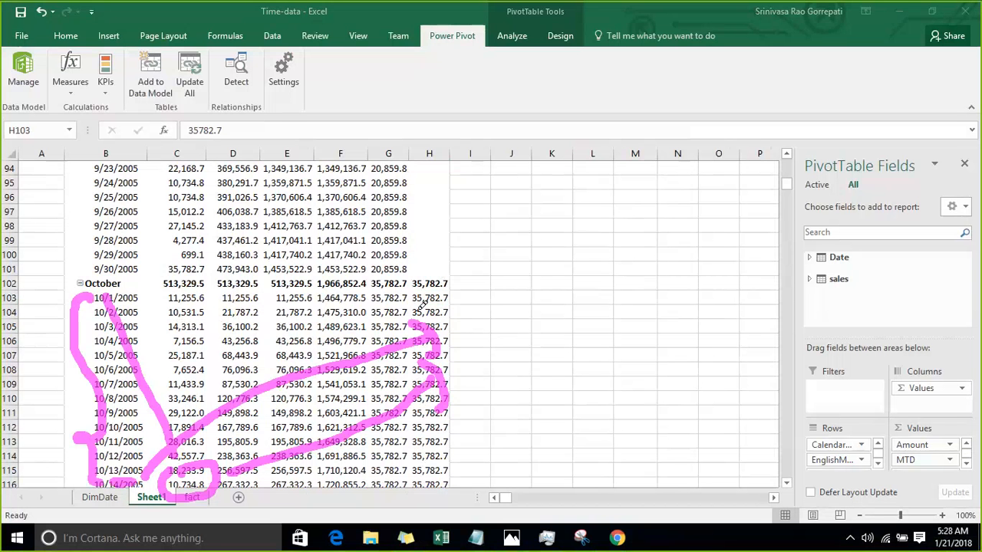
pyautogui.moveTo(313, 327)
pyautogui.mouseDown()
pyautogui.moveTo(209, 265)
pyautogui.moveTo(222, 289)
pyautogui.mouseUp()
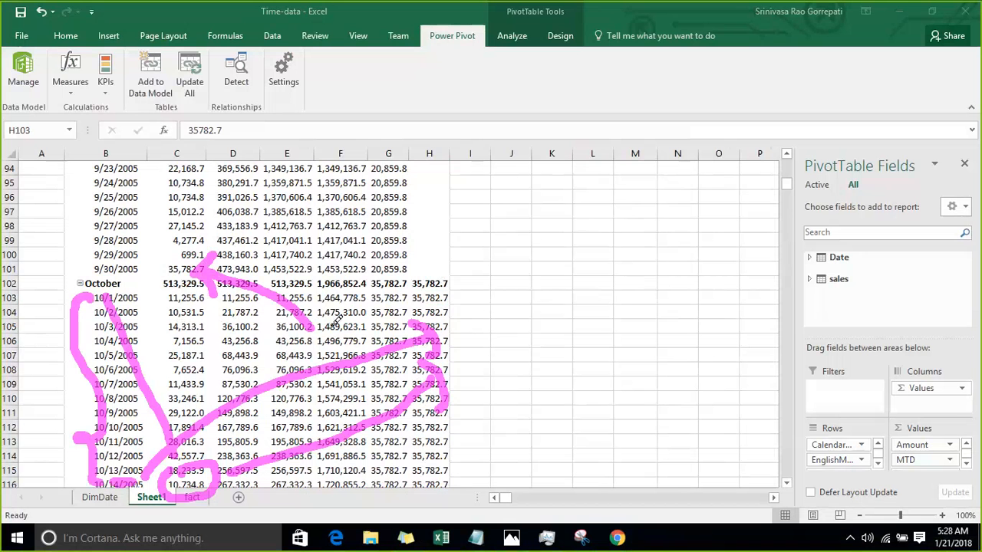
pyautogui.moveTo(332, 319)
pyautogui.mouseDown()
pyautogui.moveTo(467, 297)
pyautogui.moveTo(443, 327)
pyautogui.mouseUp()
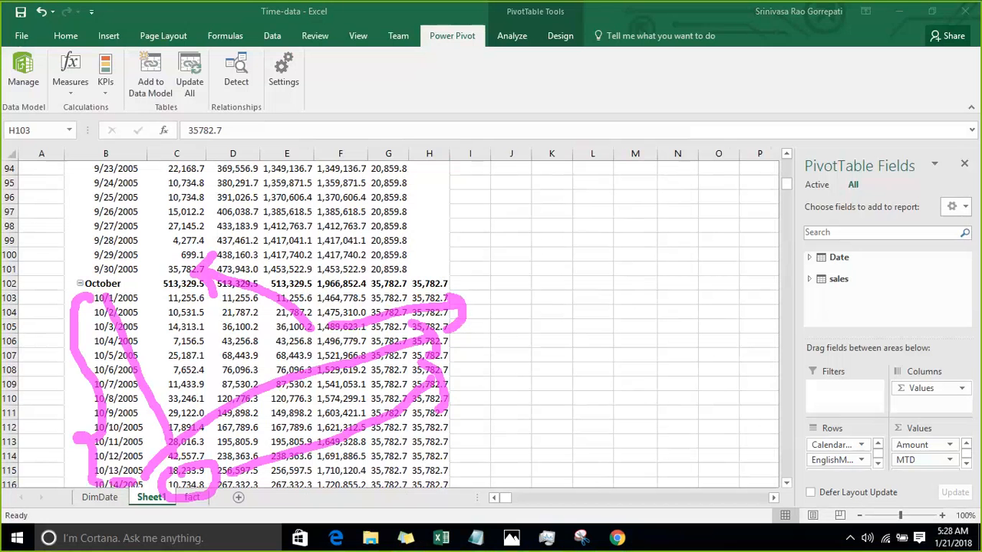
pyautogui.press('Escape')
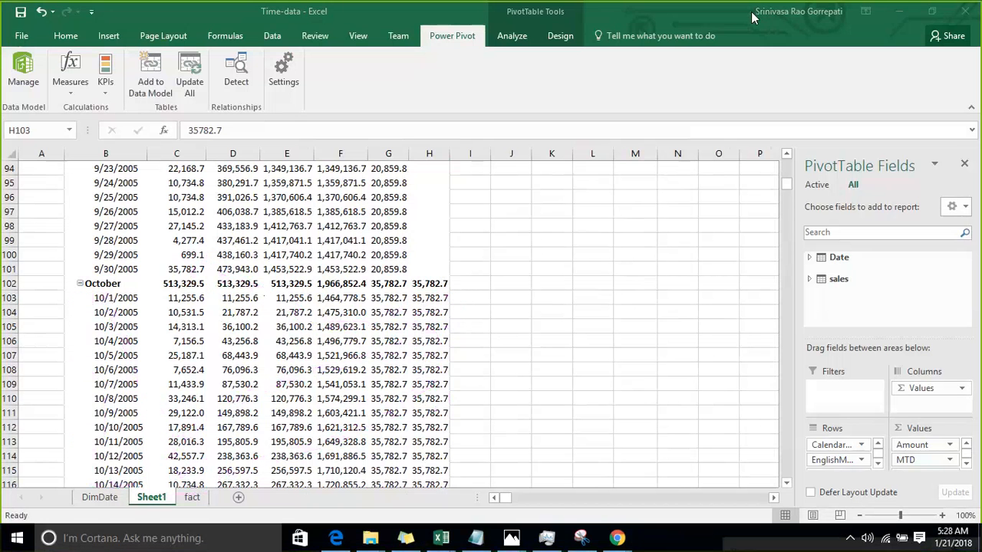
pyautogui.moveTo(546, 539)
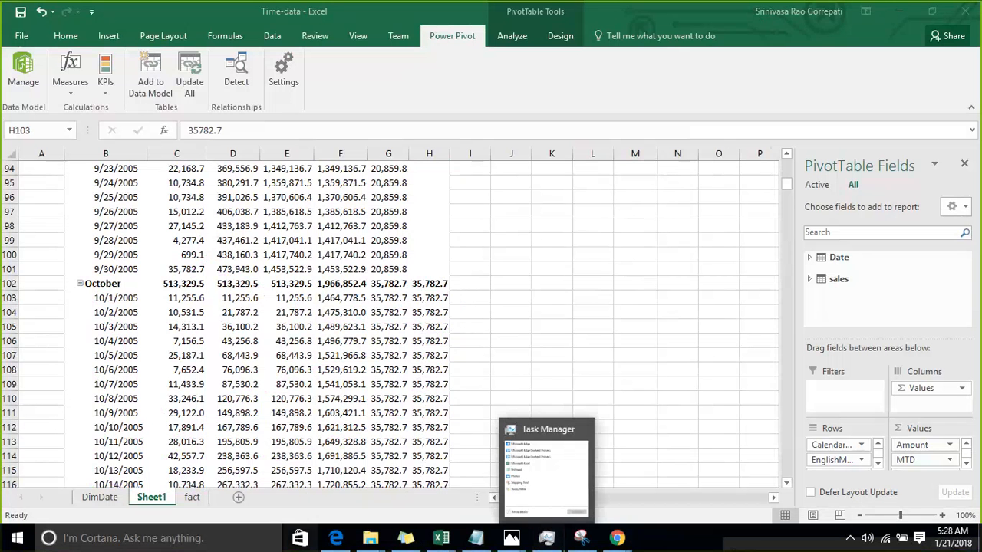
# Go back to September 2005 and compare the OBM value on 9/1/2005 with the amount on 8/31/2005.
pyautogui.scroll(11, 427, 268)
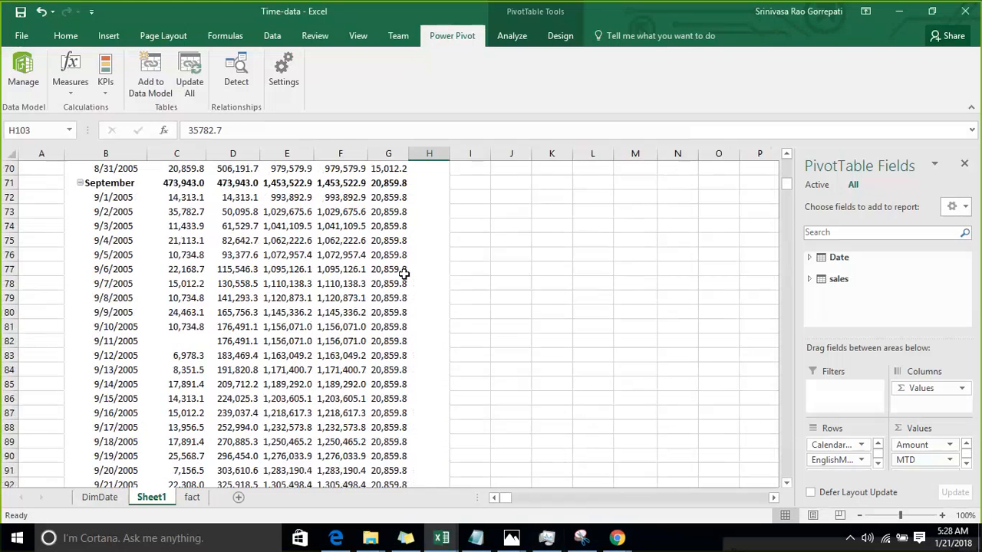
pyautogui.scroll(-3, 376, 272)
pyautogui.click(394, 196)
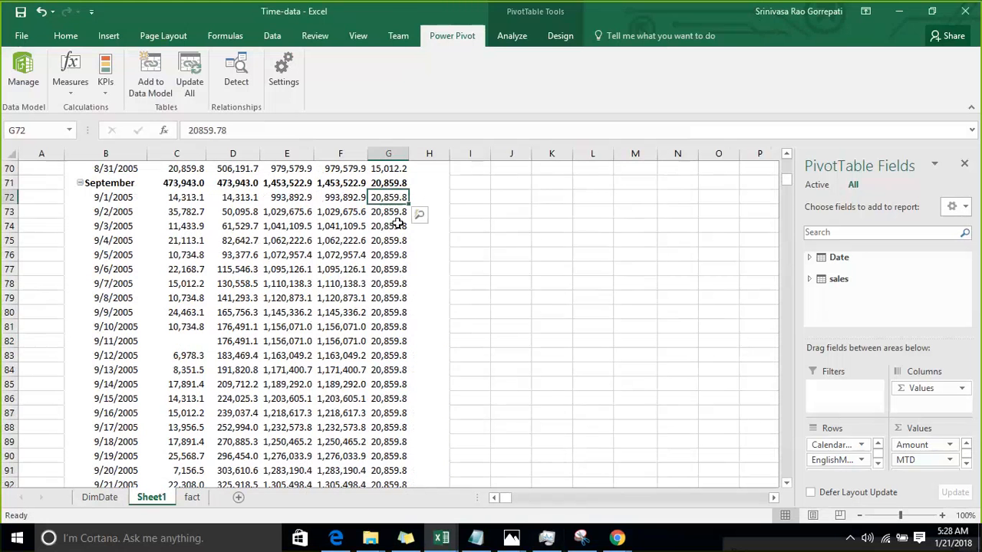
pyautogui.scroll(1, 380, 219)
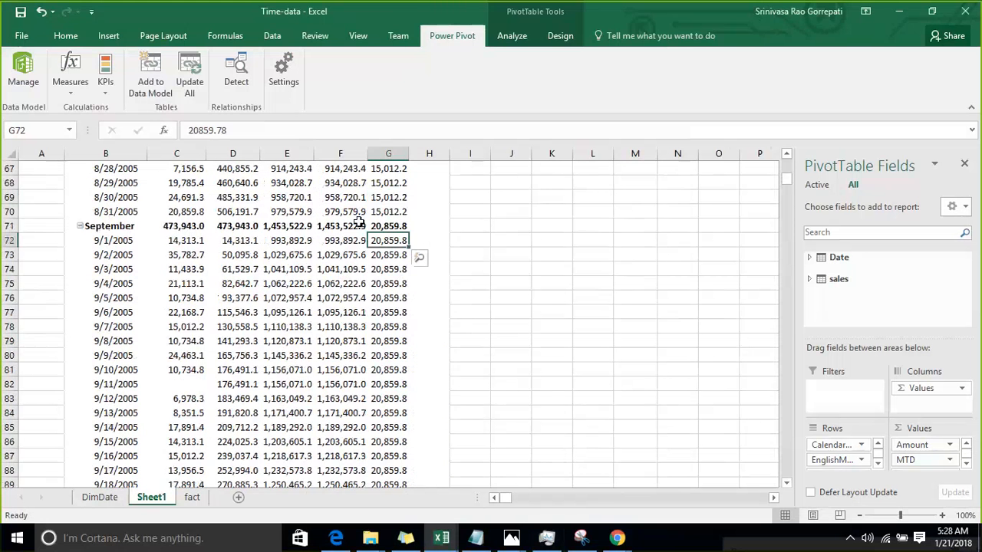
pyautogui.click(111, 212)
pyautogui.click(181, 213)
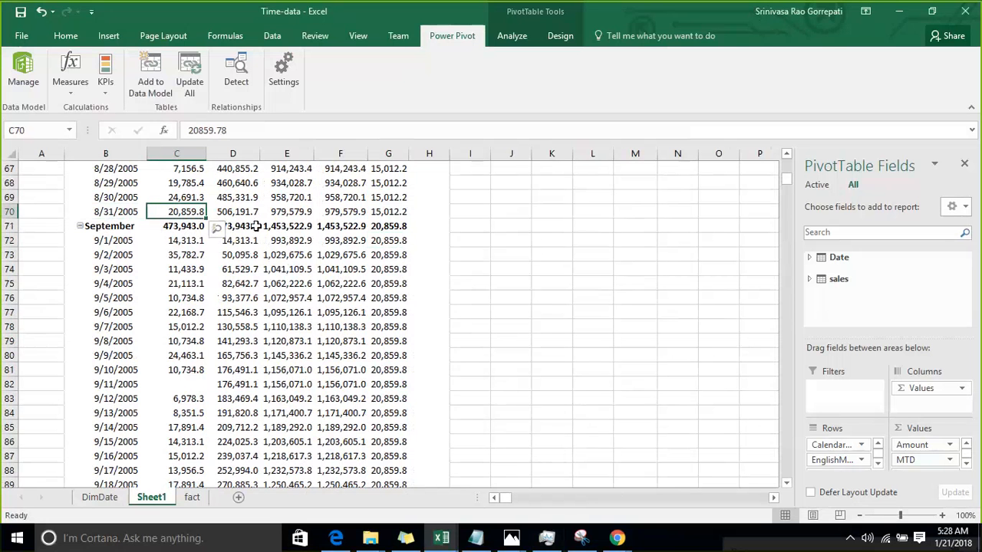
# Collapse July, August, September and October 2005 in the PivotTable to their month totals.
pyautogui.scroll(-5, 389, 273)
pyautogui.scroll(12, 461, 255)
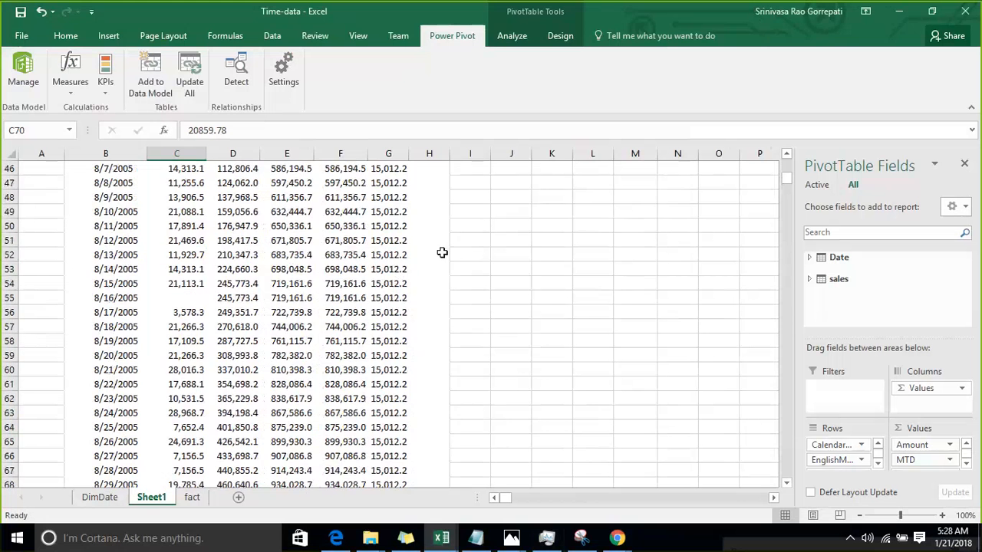
pyautogui.scroll(15, 437, 246)
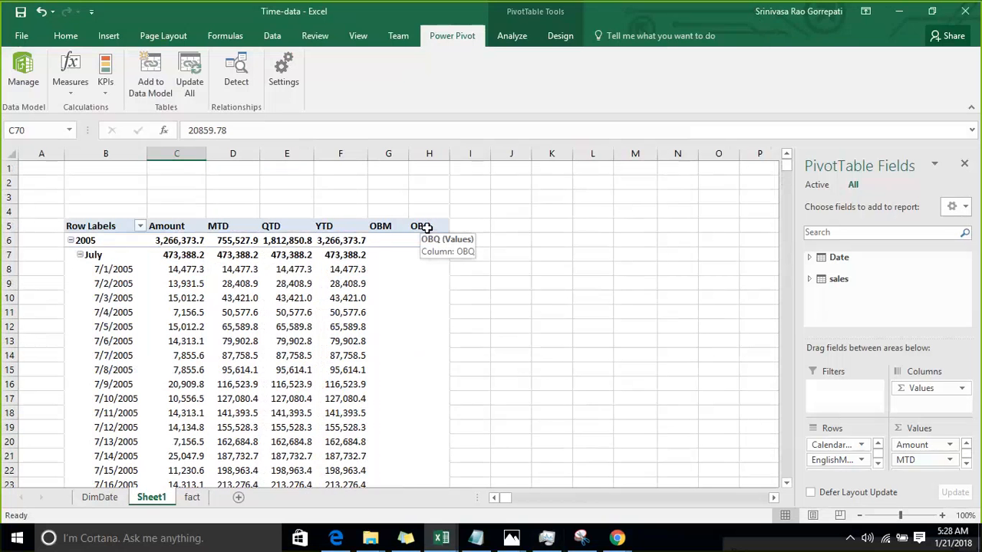
pyautogui.scroll(-1, 427, 227)
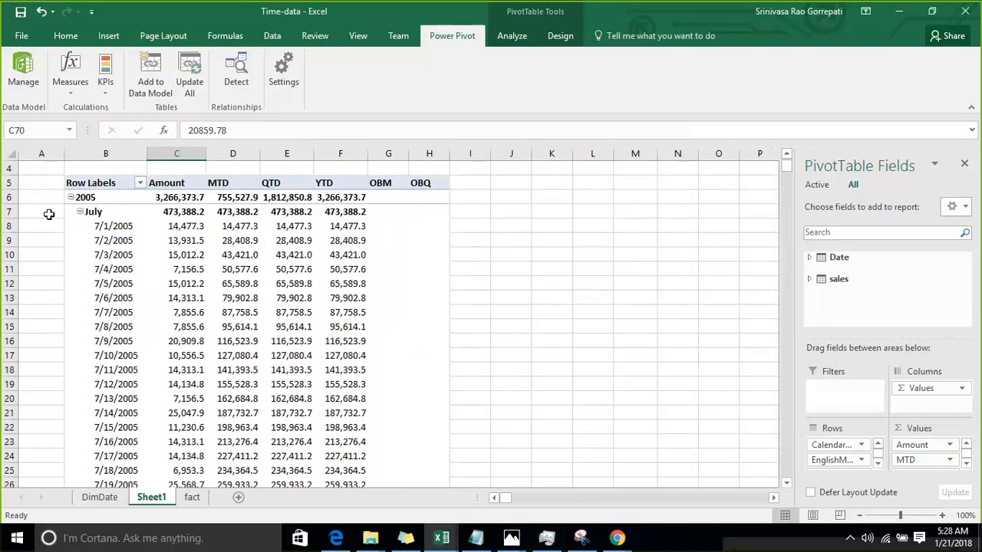
pyautogui.click(80, 213)
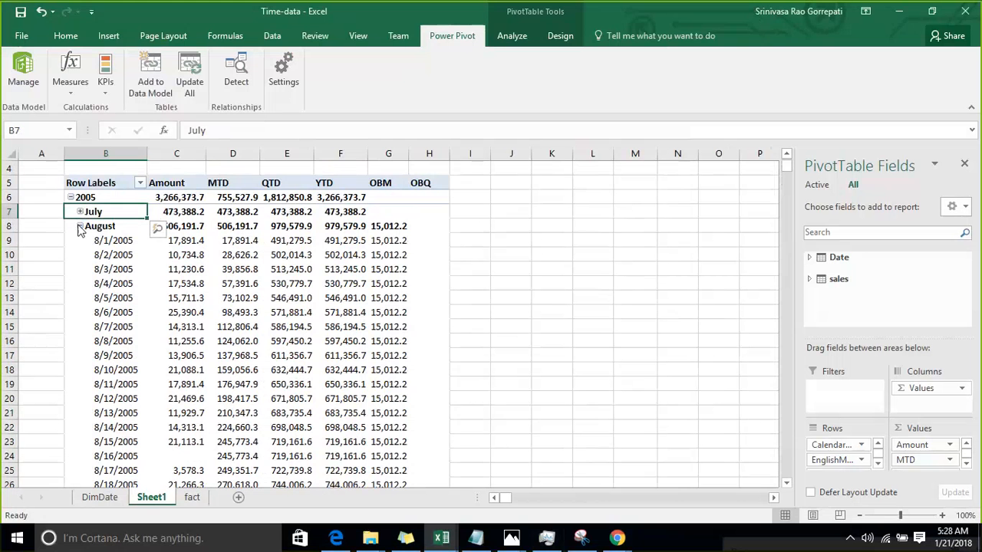
pyautogui.click(79, 227)
pyautogui.click(80, 242)
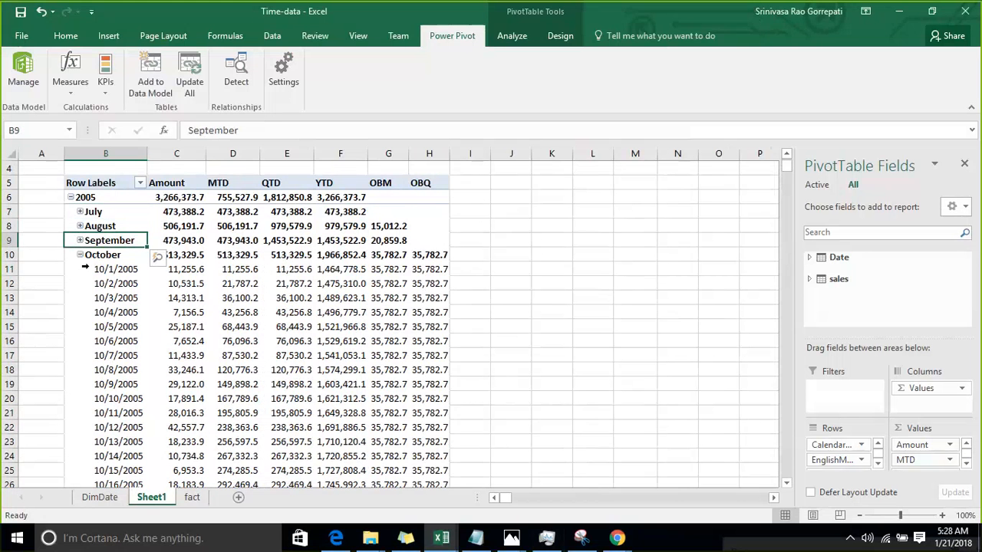
pyautogui.click(79, 255)
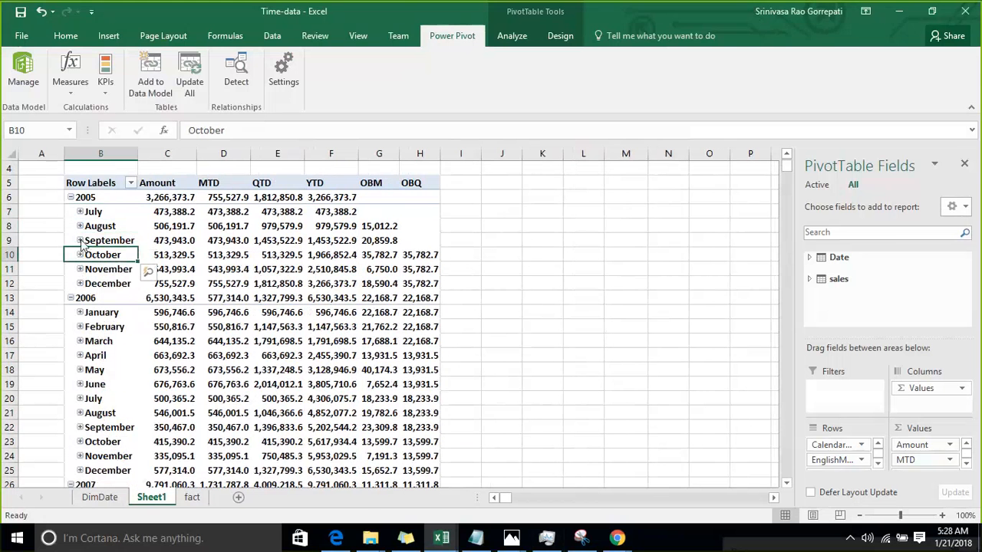
# Expand September 2005 and compare the 9/30/2005 amount with the OBQ values of October to December 2005.
pyautogui.click(79, 241)
pyautogui.scroll(-7, 328, 276)
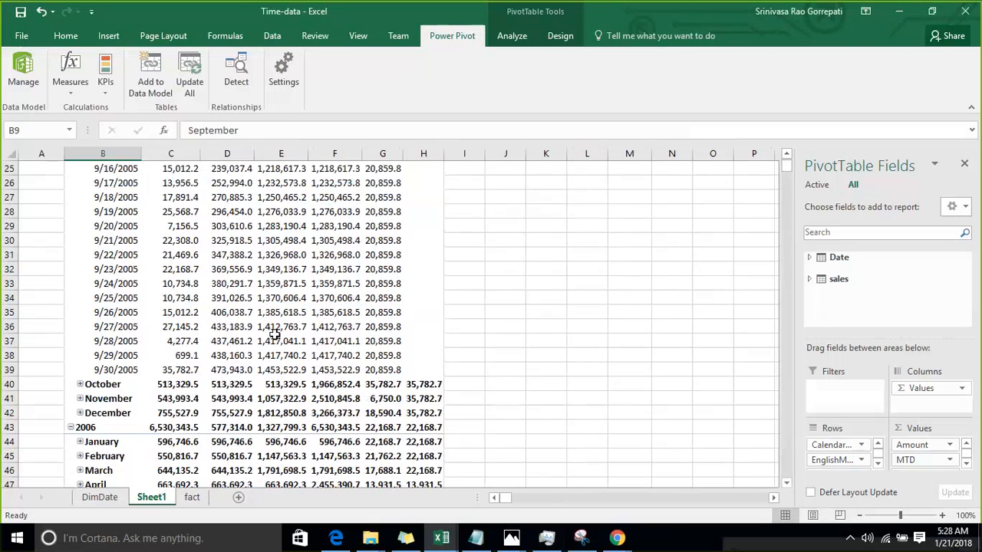
pyautogui.click(185, 370)
pyautogui.scroll(-3, 506, 265)
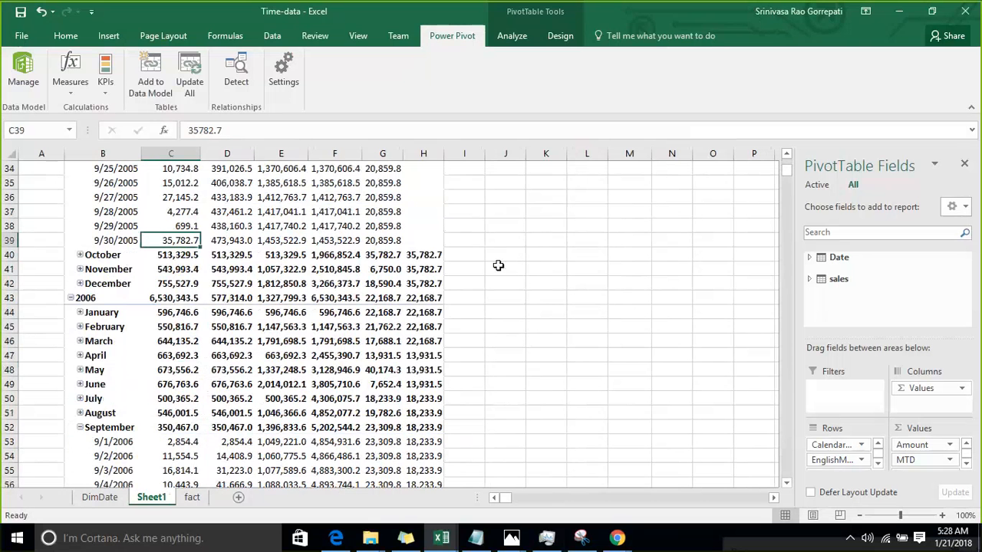
pyautogui.scroll(-1, 497, 265)
pyautogui.moveTo(416, 212); pyautogui.dragTo(443, 237)
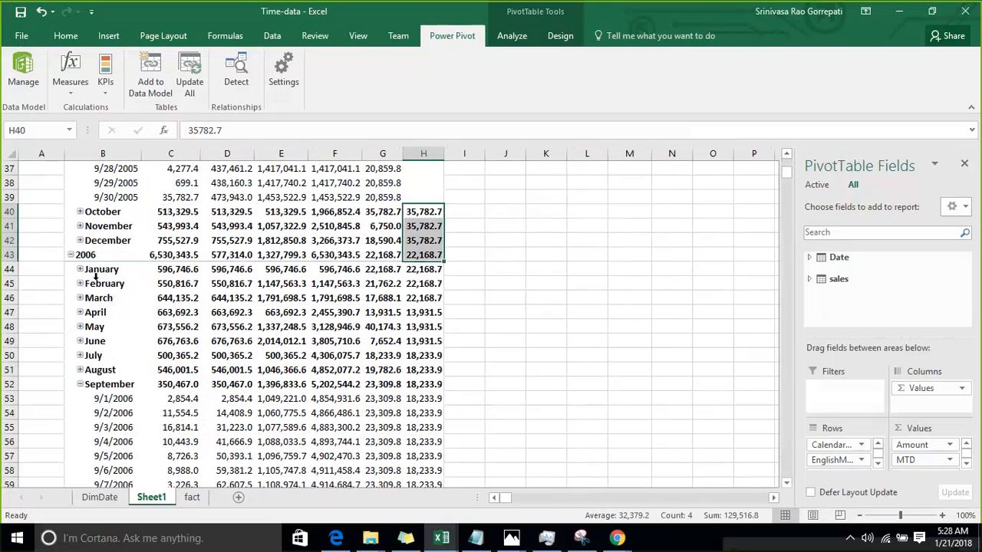
# Expand December 2005 and compare the 12/31/2005 amount with the OBQ values of January to March 2006.
pyautogui.click(80, 241)
pyautogui.scroll(-9, 153, 307)
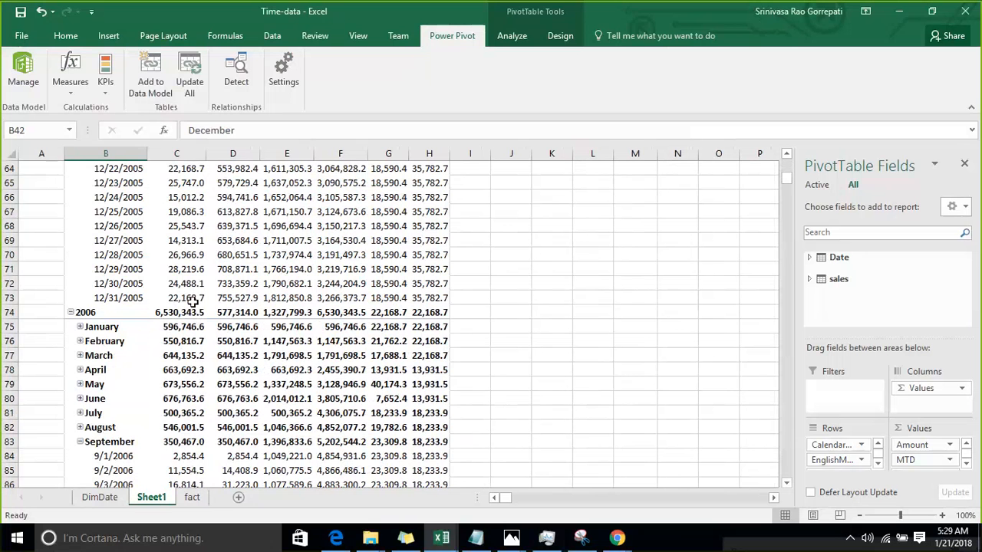
pyautogui.click(191, 300)
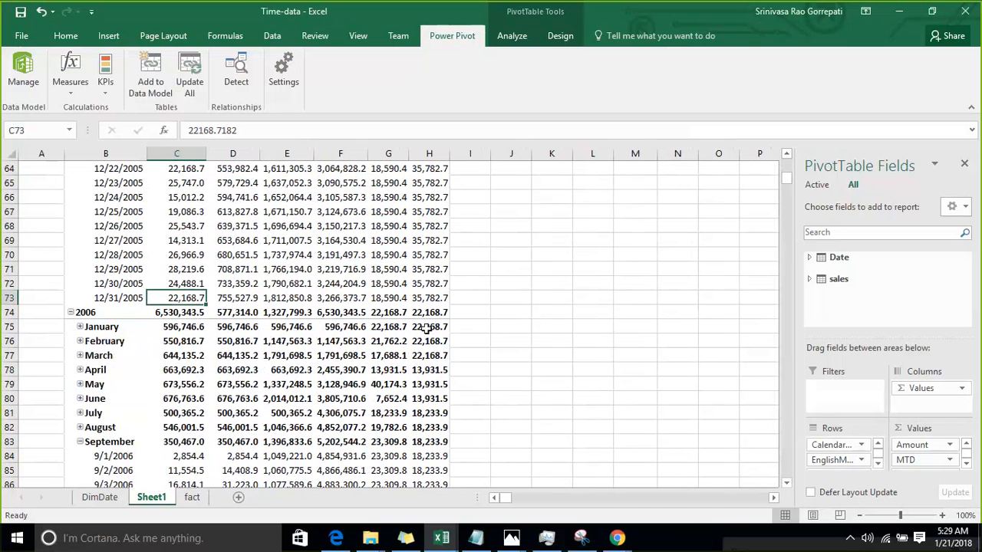
pyautogui.moveTo(425, 328); pyautogui.dragTo(426, 355)
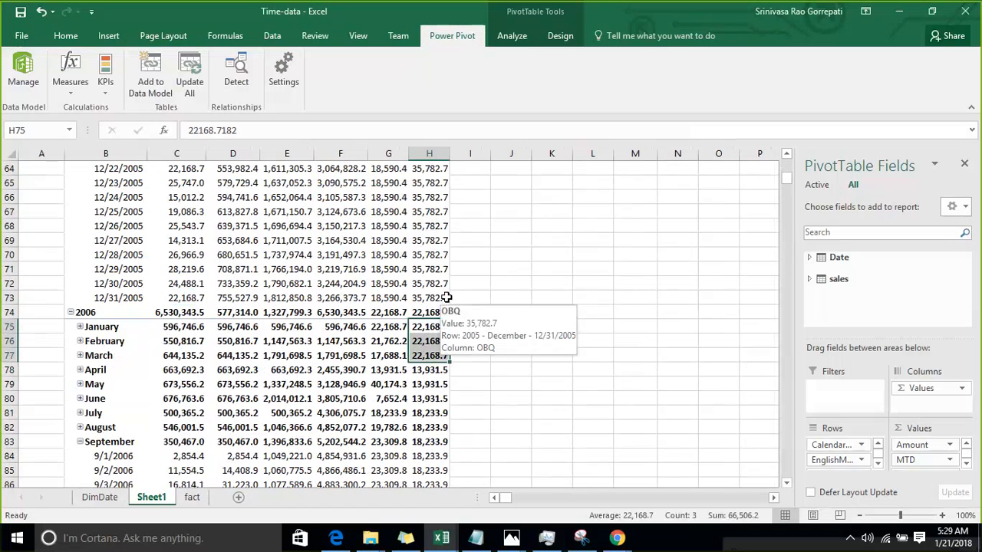
pyautogui.scroll(4, 447, 298)
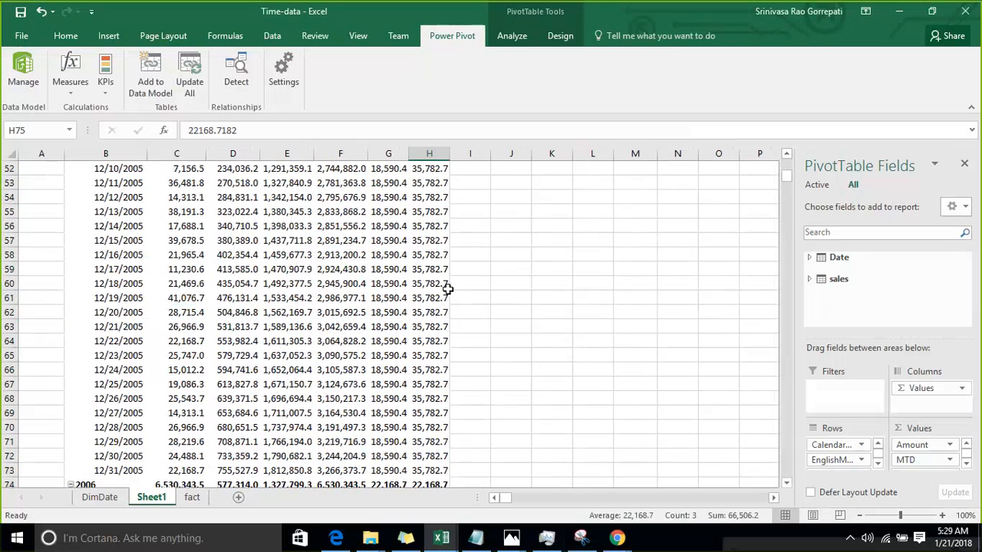
pyautogui.scroll(6, 447, 288)
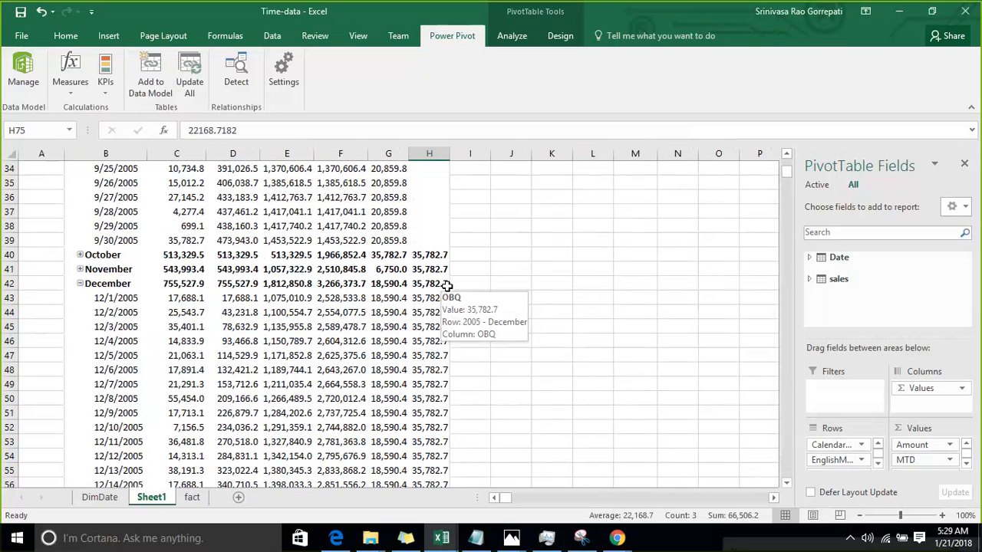
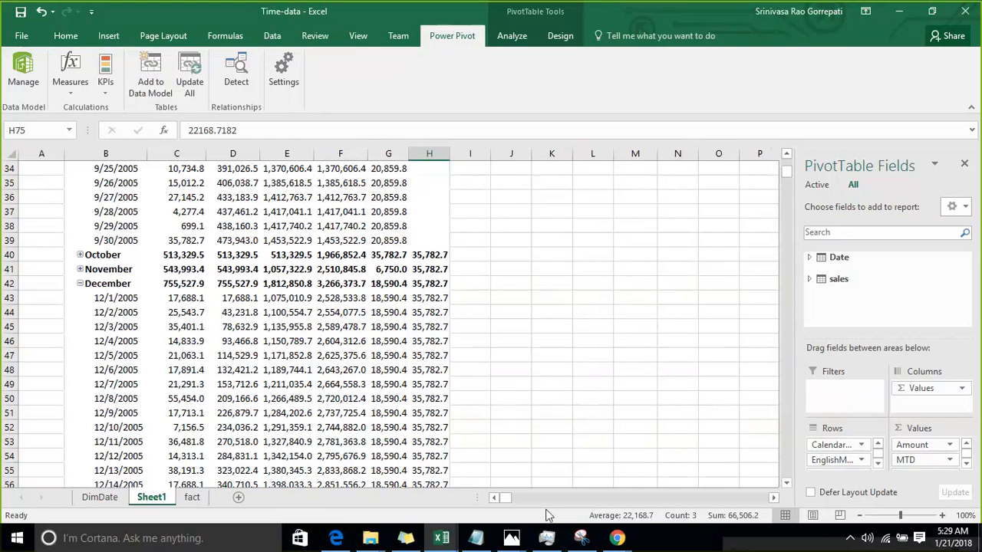
pyautogui.click(476, 538)
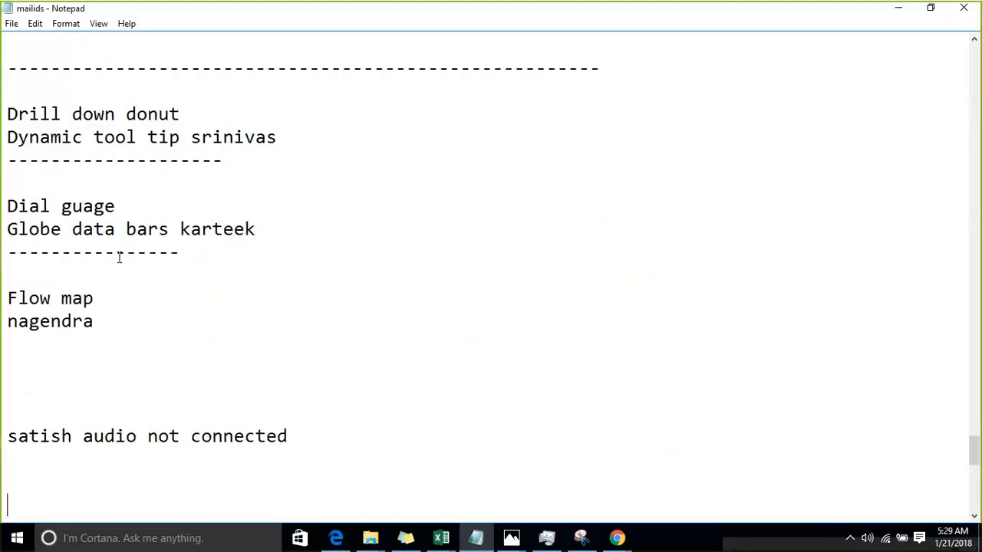
pyautogui.scroll(-2, 192, 314)
pyautogui.scroll(-4, 201, 316)
pyautogui.scroll(4, 211, 297)
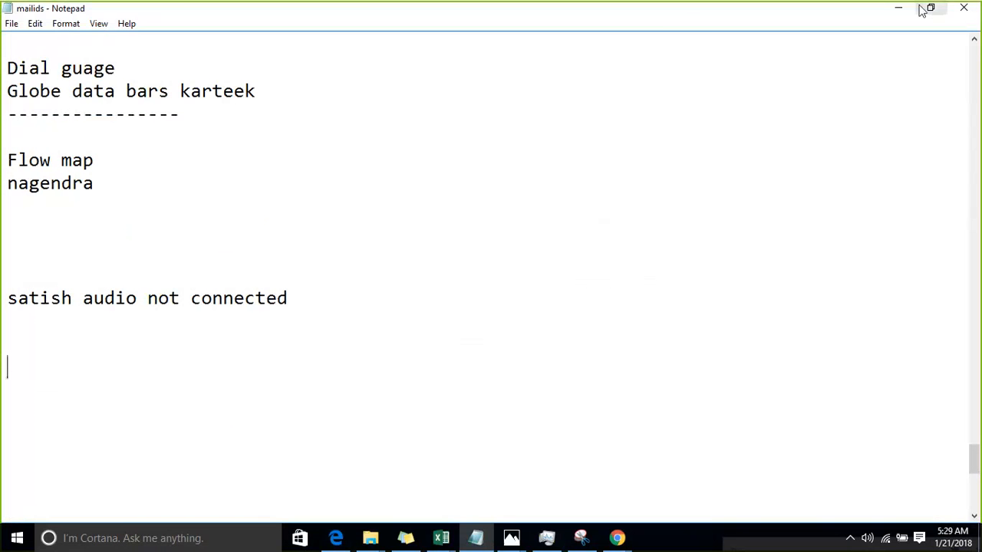
pyautogui.moveTo(692, 26); pyautogui.dragTo(714, 161)
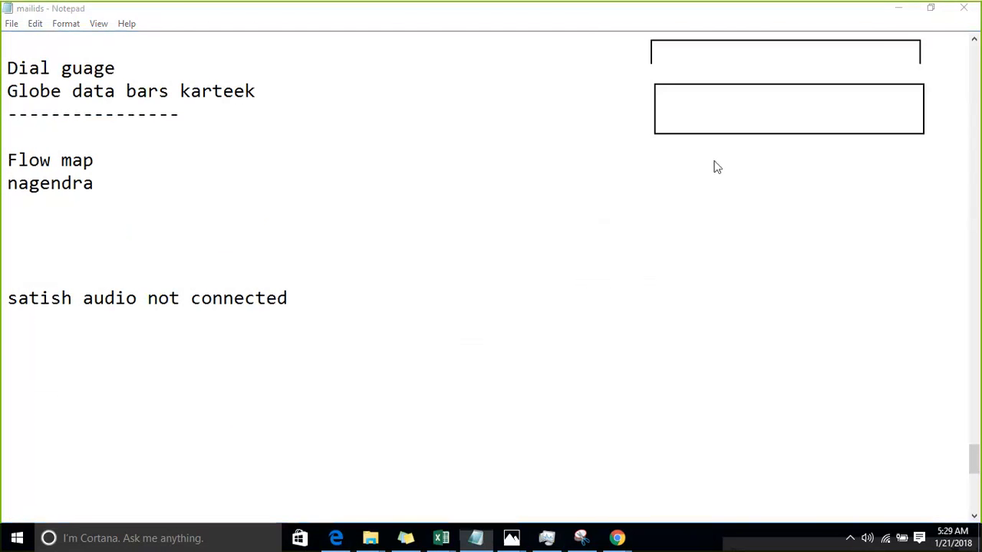
pyautogui.click(899, 10)
# Remove the OBM and OBQ measures of the sales table from the PivotTable.
pyautogui.scroll(-12, 318, 201)
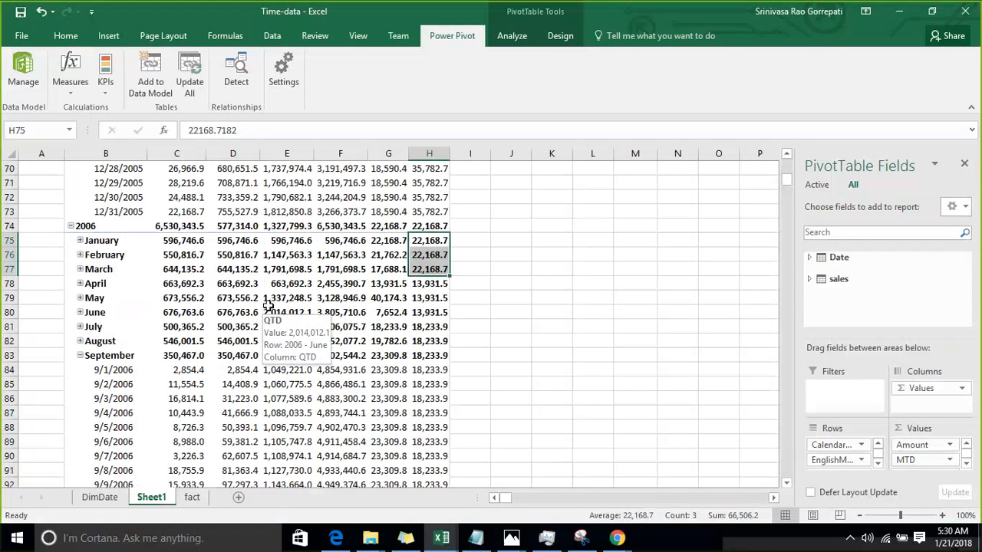
pyautogui.scroll(20, 267, 305)
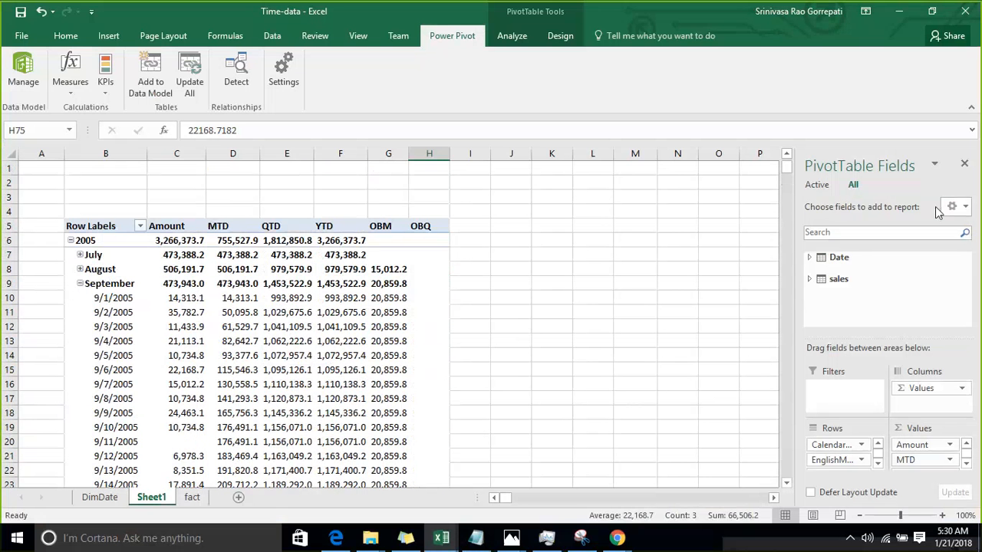
pyautogui.click(810, 281)
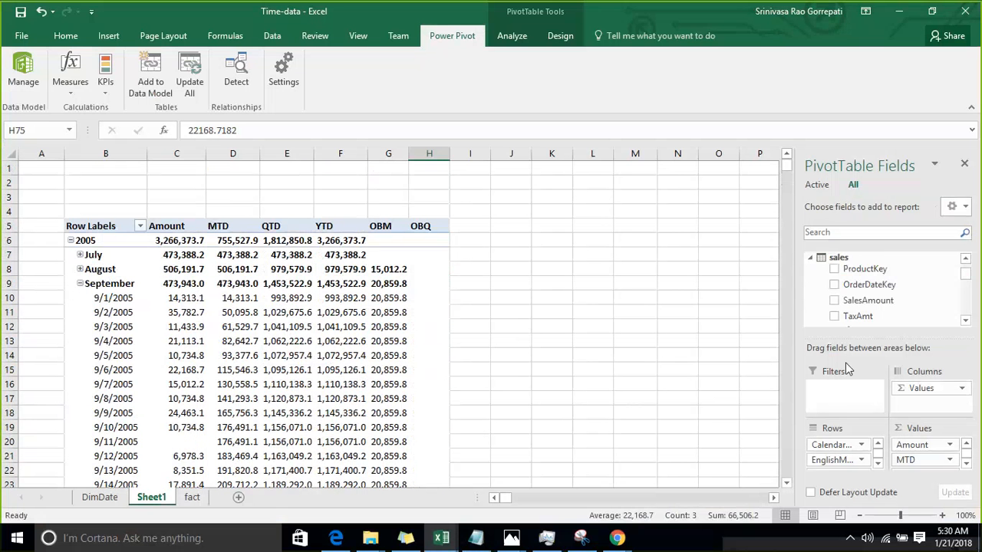
pyautogui.scroll(-5, 844, 292)
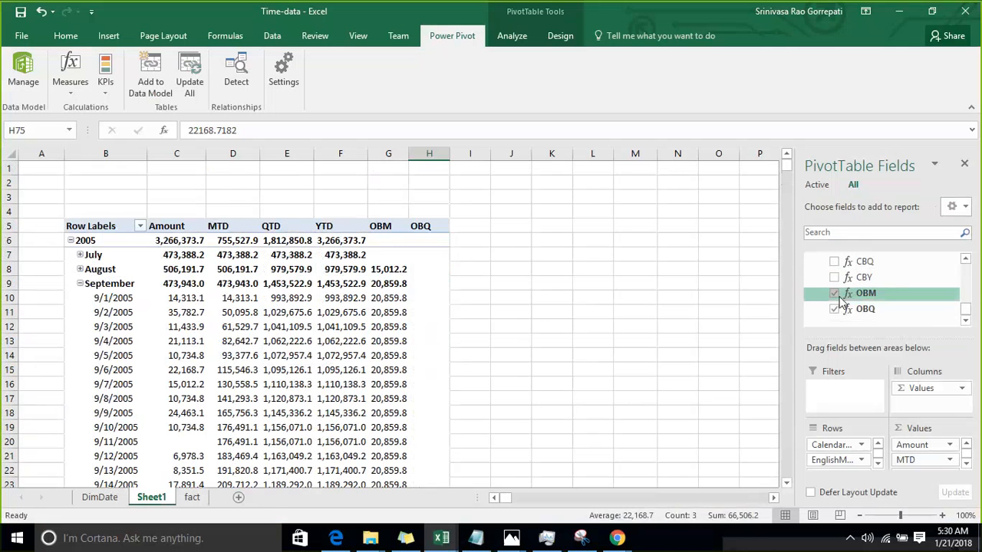
pyautogui.click(834, 293)
pyautogui.click(834, 309)
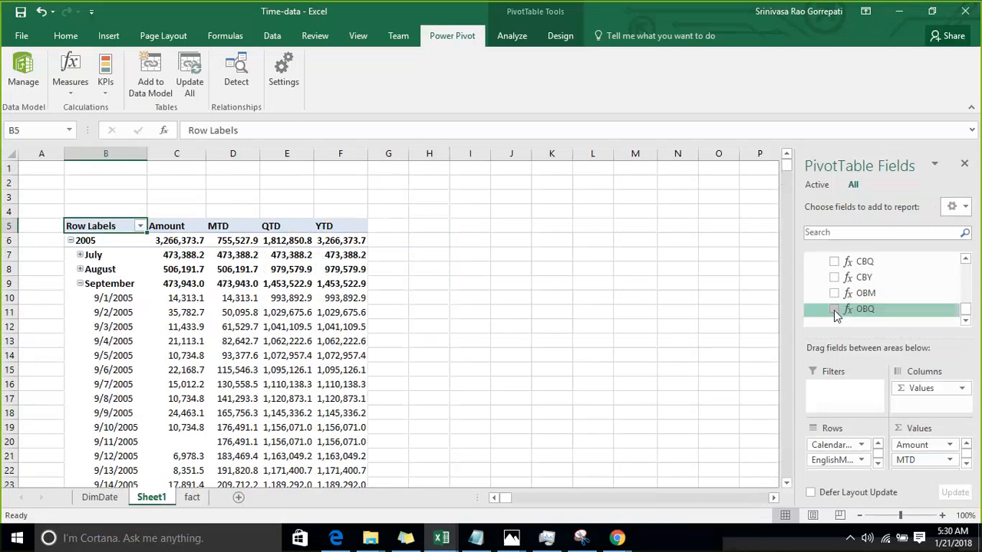
# Start a new measure in the sales table and name it PD.
pyautogui.click(213, 196)
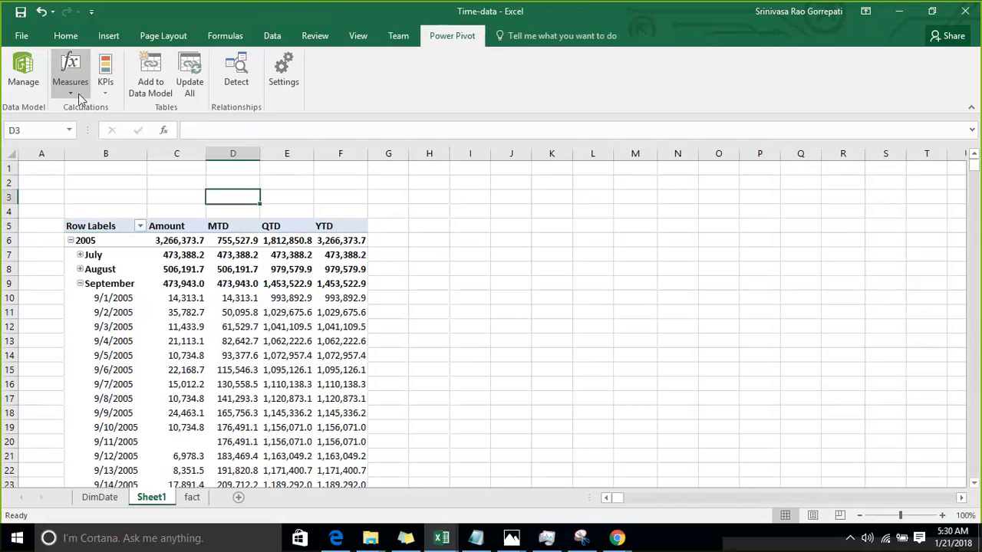
pyautogui.click(79, 94)
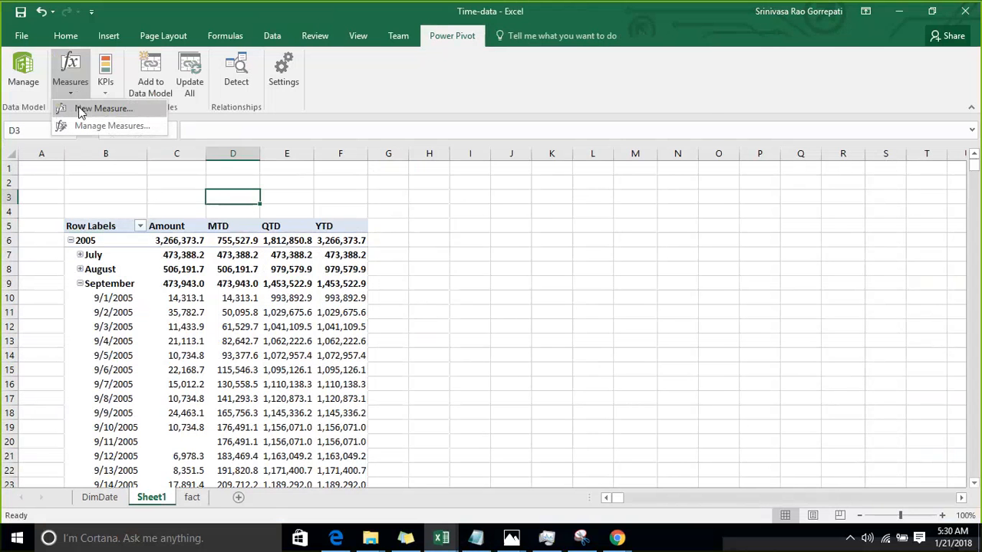
pyautogui.click(82, 112)
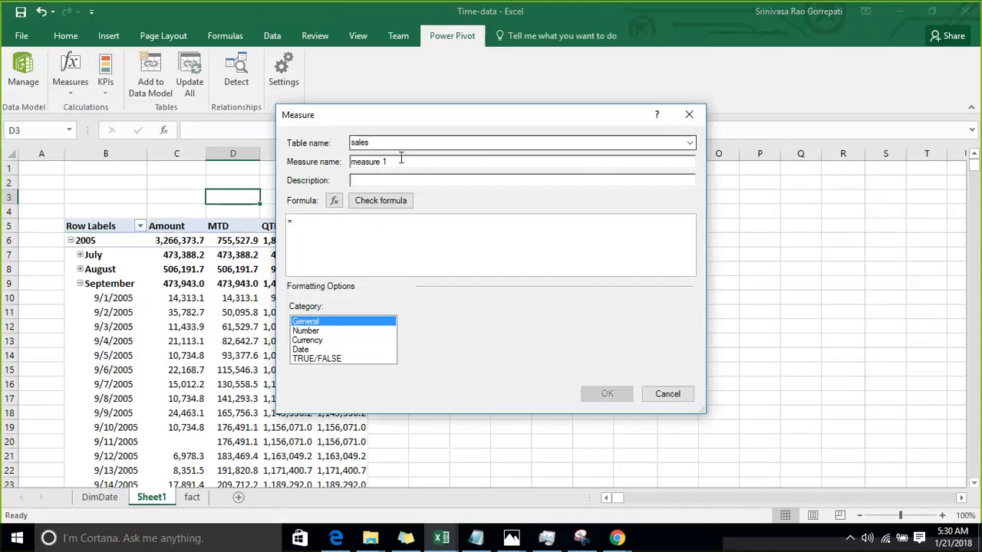
pyautogui.write('PD')
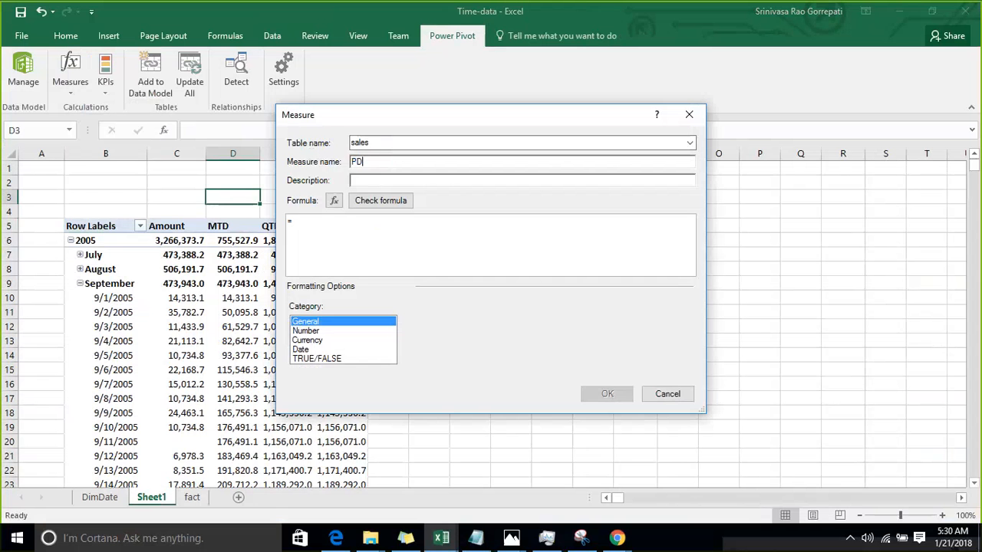
# Enter the PD measure's formula =CALCULATE([Amount],PREVIOUSDAY('Date'[FullDateAlternateKey])).
pyautogui.click(362, 225)
pyautogui.write('CALCULATE(')
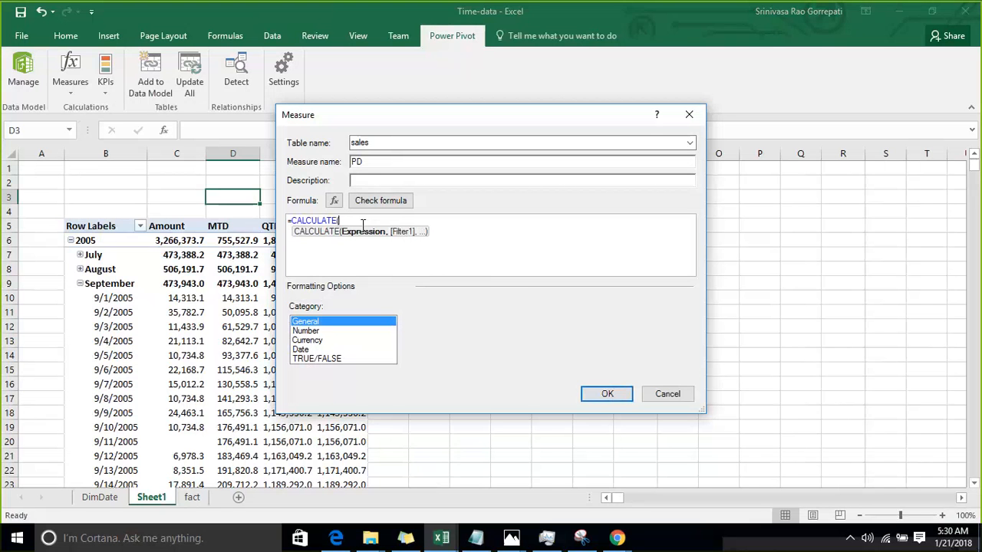
pyautogui.write('am')
pyautogui.press('Tab')
pyautogui.write(',')
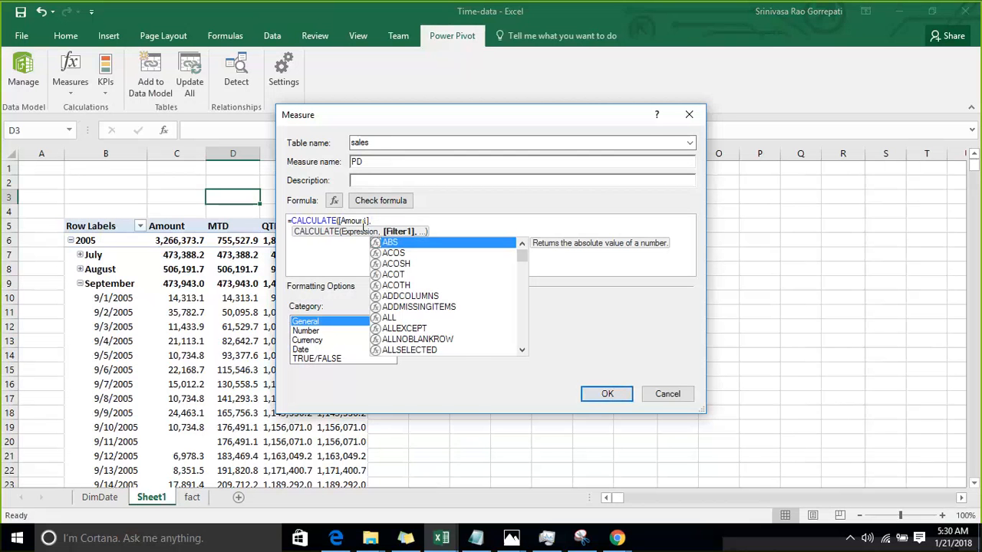
pyautogui.write('pre')
pyautogui.press('Tab')
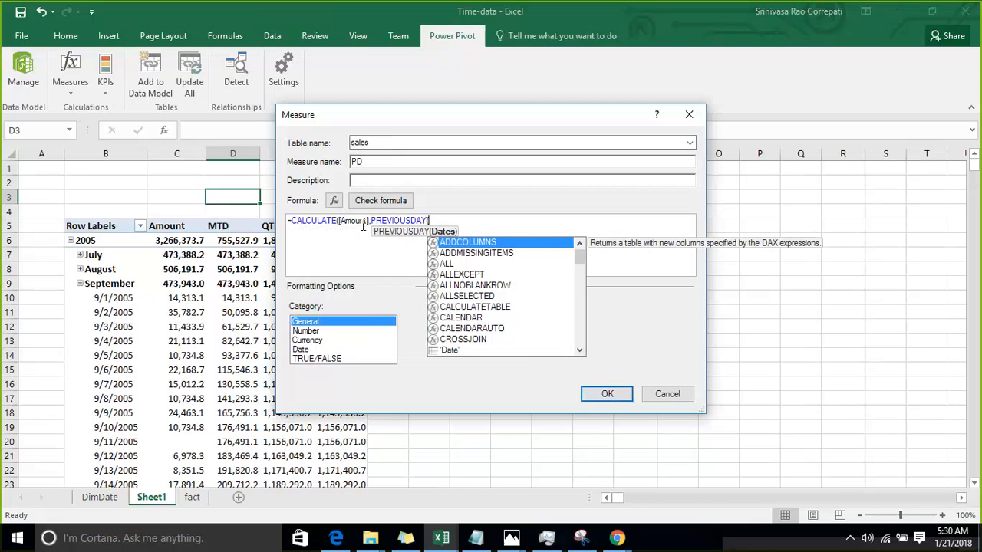
pyautogui.write('ful')
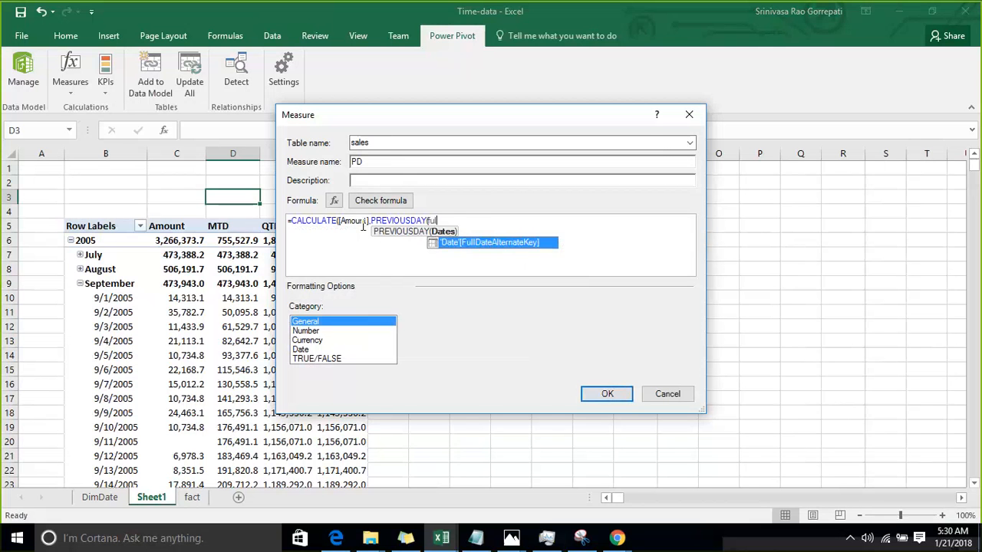
pyautogui.press('Tab')
pyautogui.write(')')
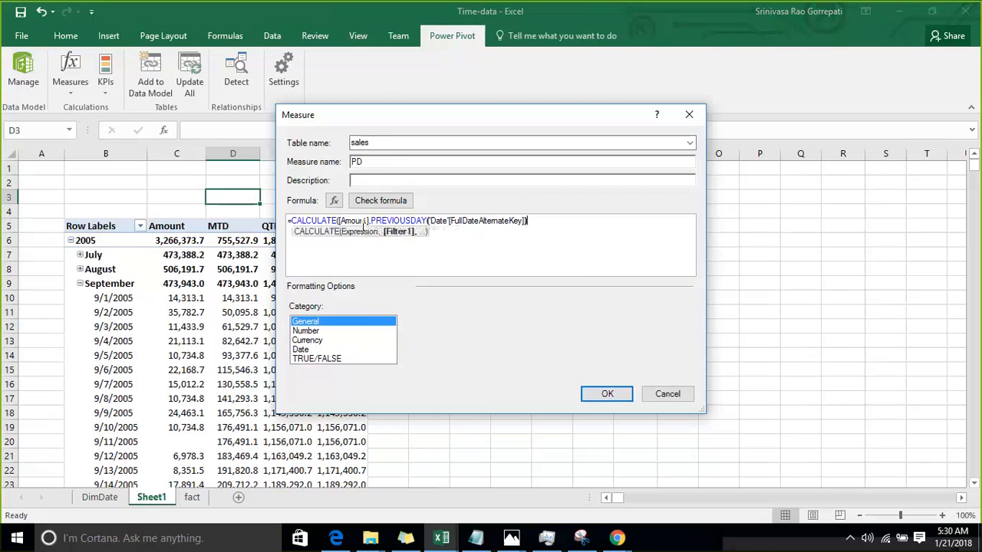
pyautogui.write(')')
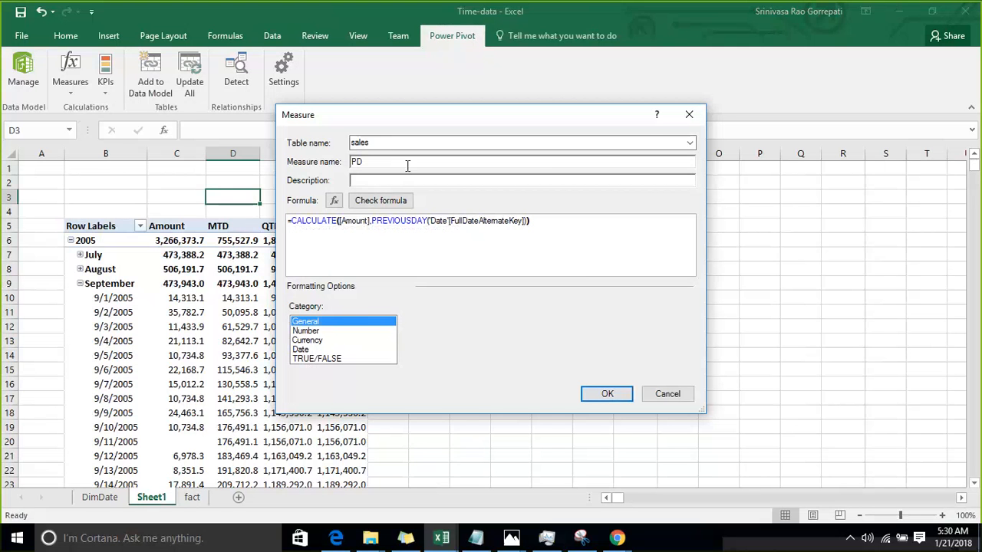
# Format the PD measure as a decimal number with one decimal place and the 1000 separator, and save it.
pyautogui.click(369, 330)
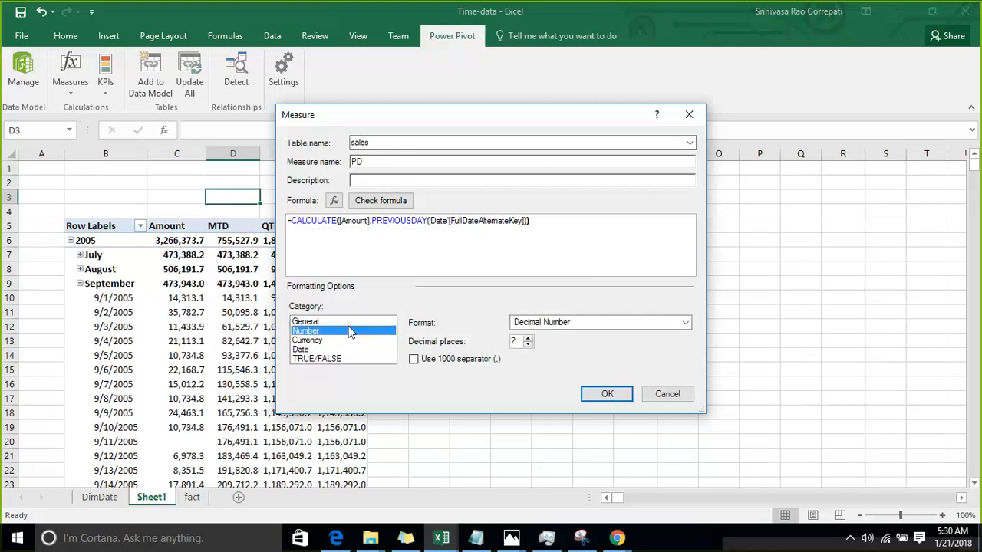
pyautogui.click(685, 322)
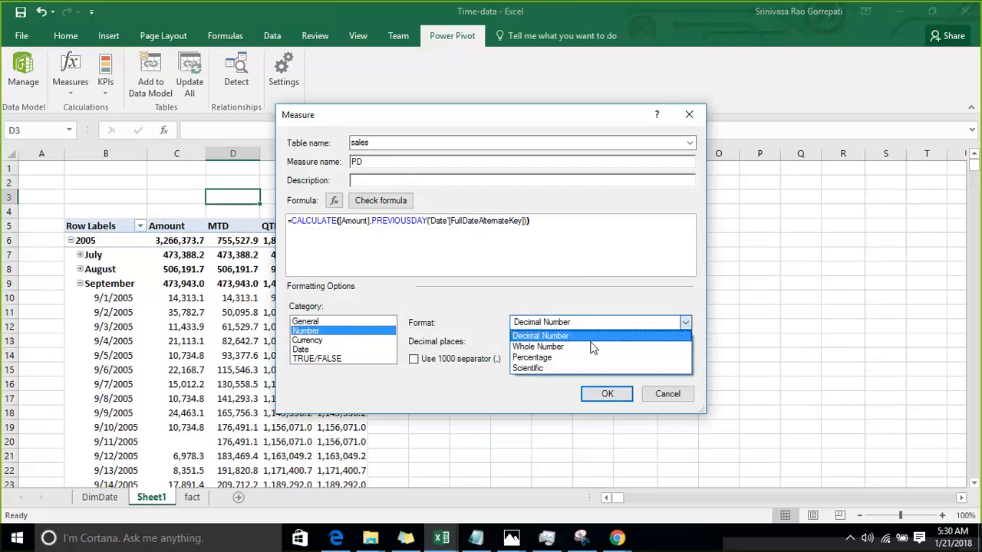
pyautogui.click(581, 338)
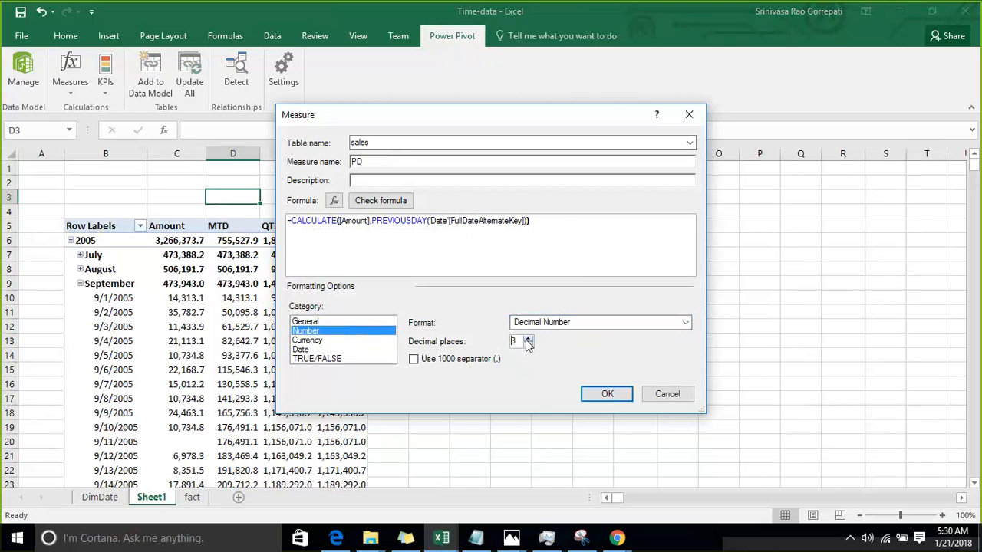
pyautogui.click(528, 338)
pyautogui.click(487, 361)
pyautogui.click(599, 394)
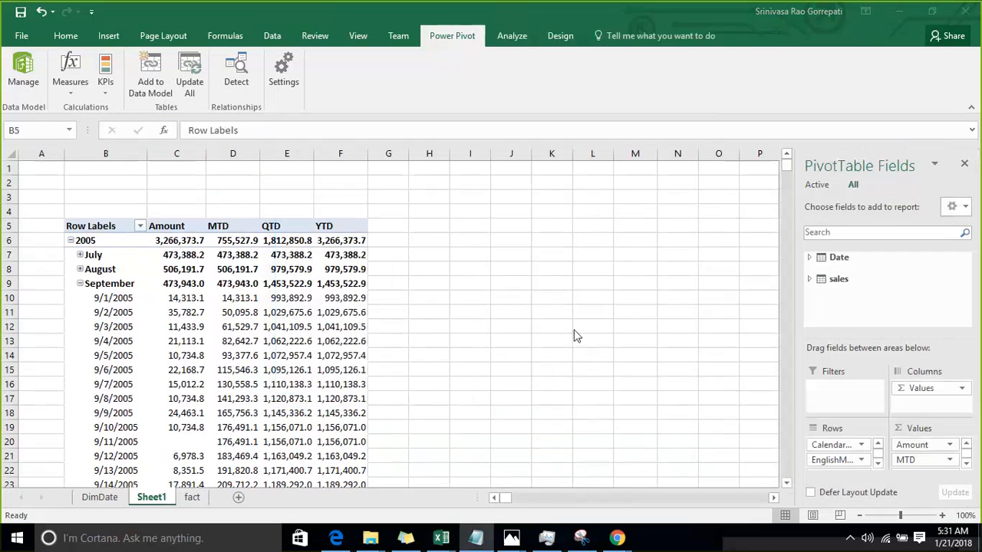
# Add the PD measure of the sales table to the PivotTable values.
pyautogui.click(345, 241)
pyautogui.click(810, 278)
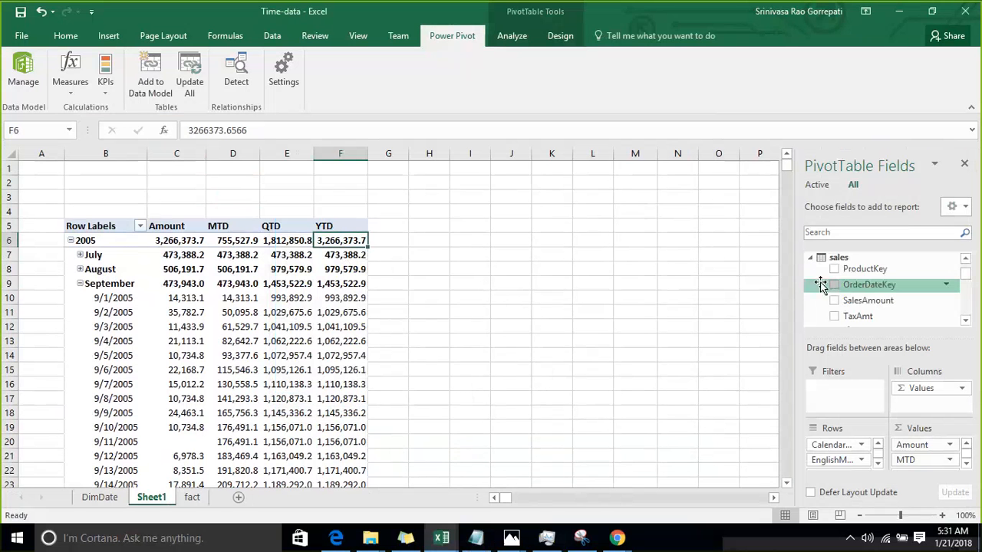
pyautogui.scroll(-2, 859, 295)
pyautogui.scroll(-6, 866, 301)
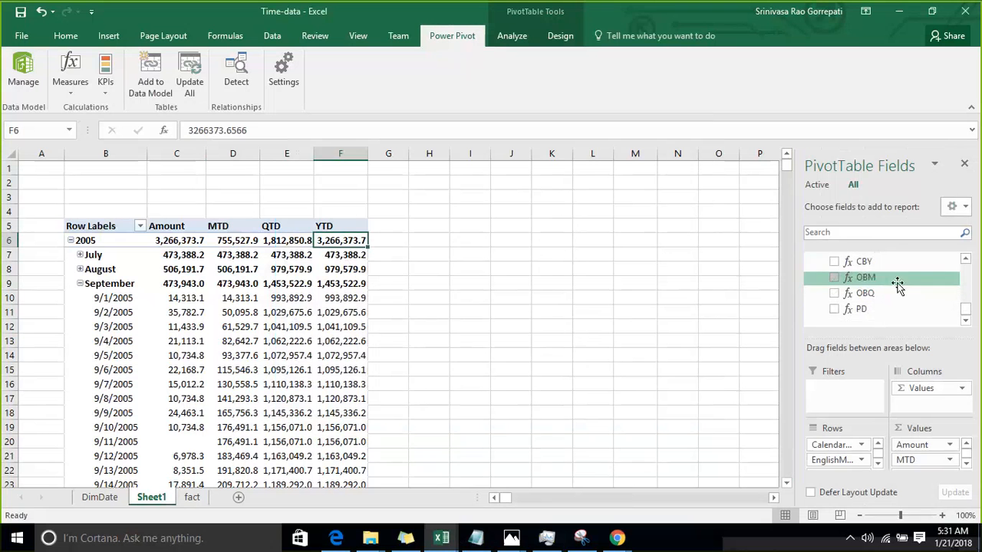
pyautogui.click(864, 309)
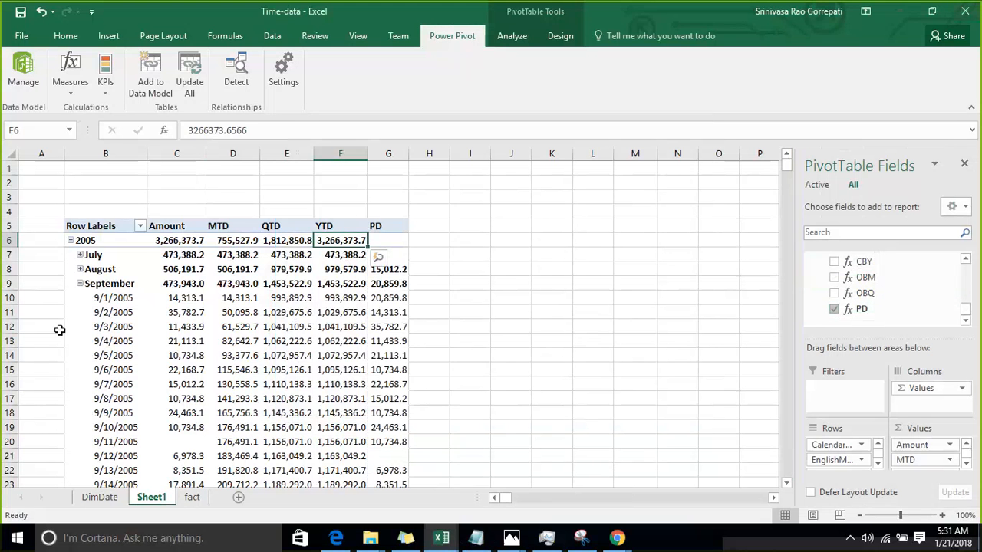
# Expand July 2005 and compare the 7/2/2005 PD value with the amount of 7/1/2005.
pyautogui.click(456, 227)
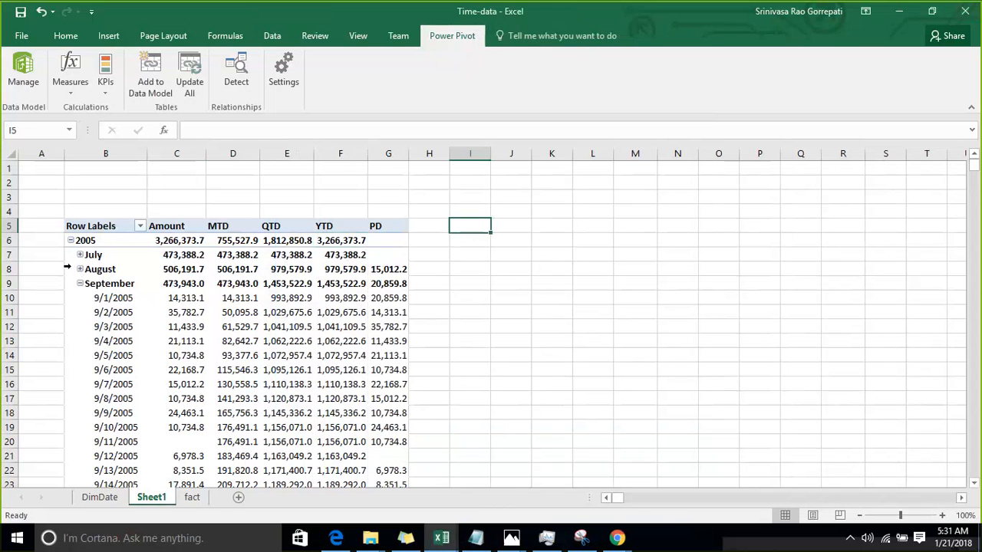
pyautogui.click(83, 258)
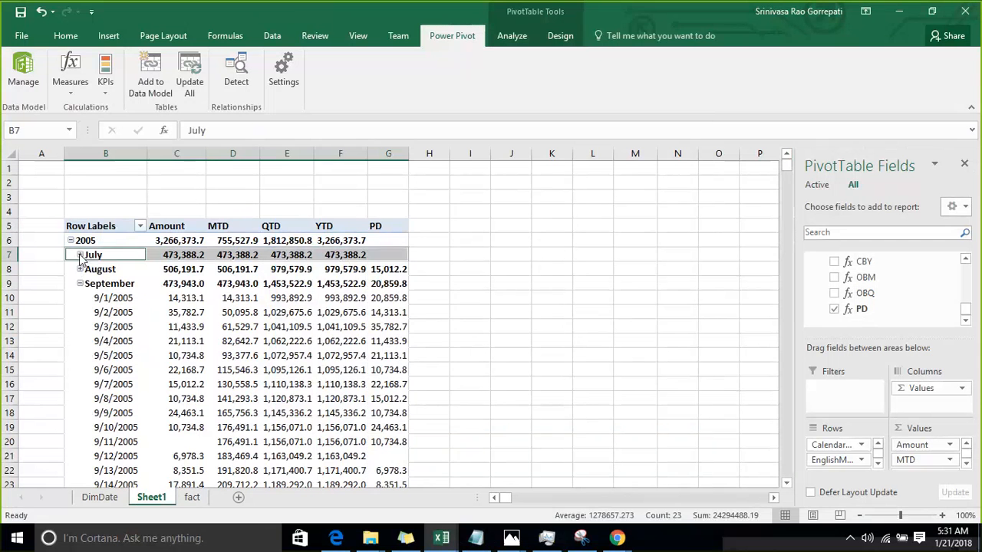
pyautogui.click(79, 256)
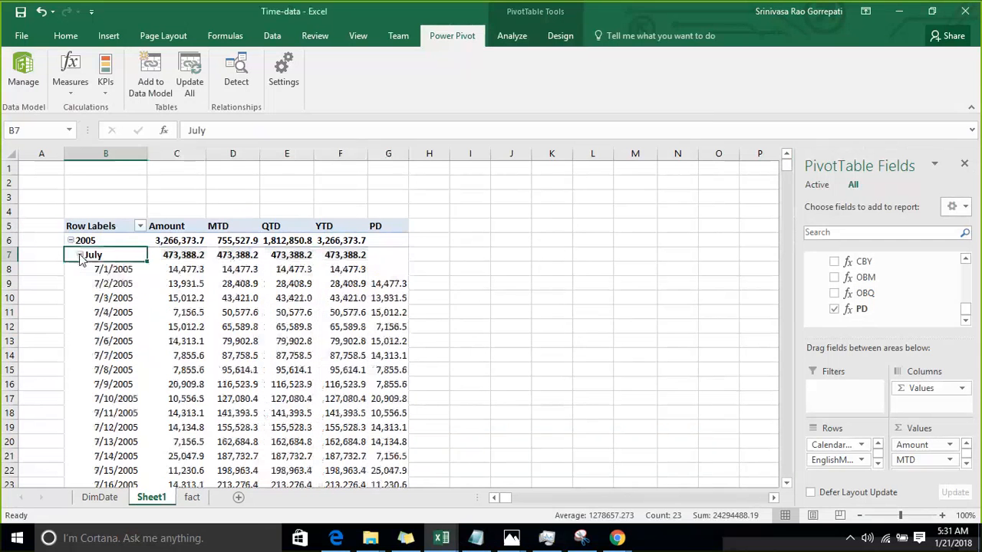
pyautogui.click(389, 282)
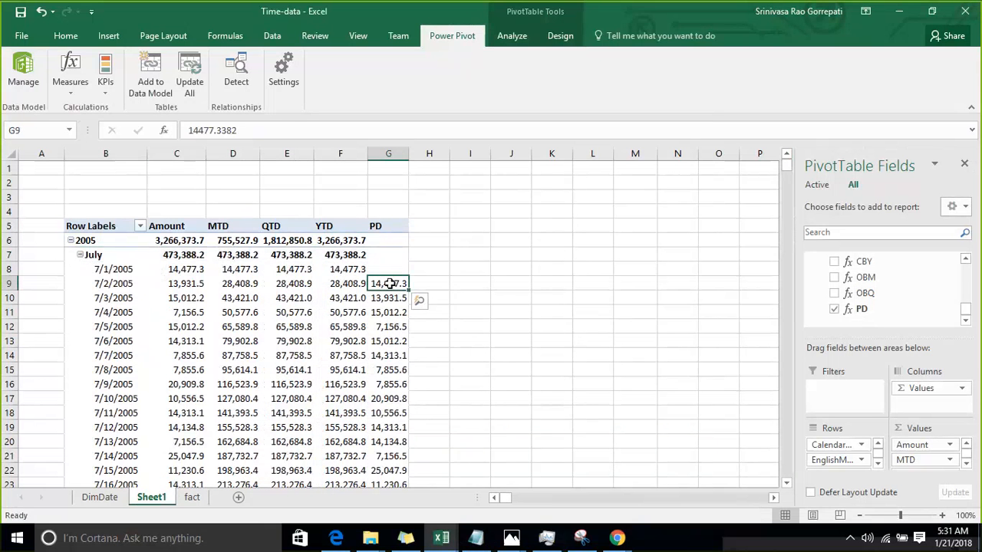
pyautogui.click(92, 283)
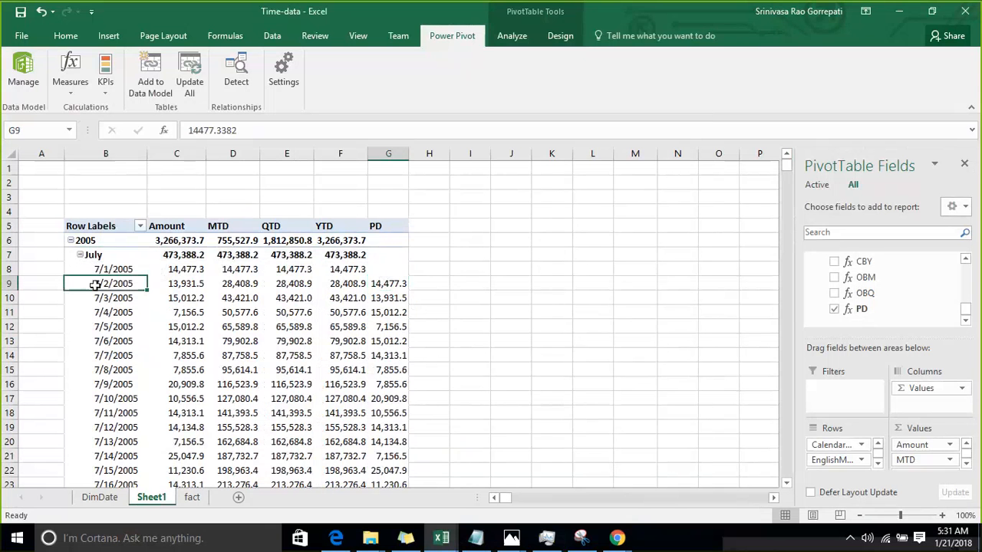
pyautogui.click(336, 270)
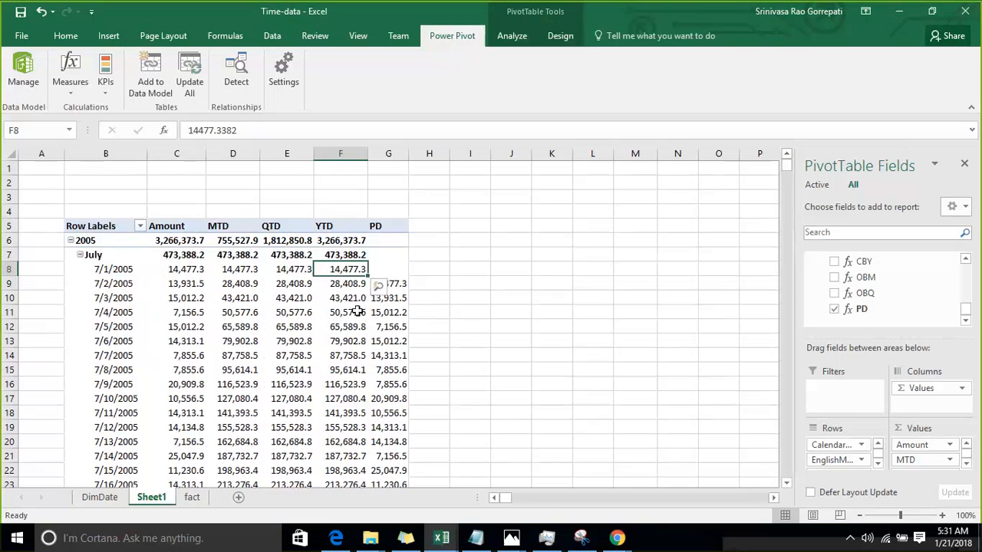
pyautogui.click(349, 300)
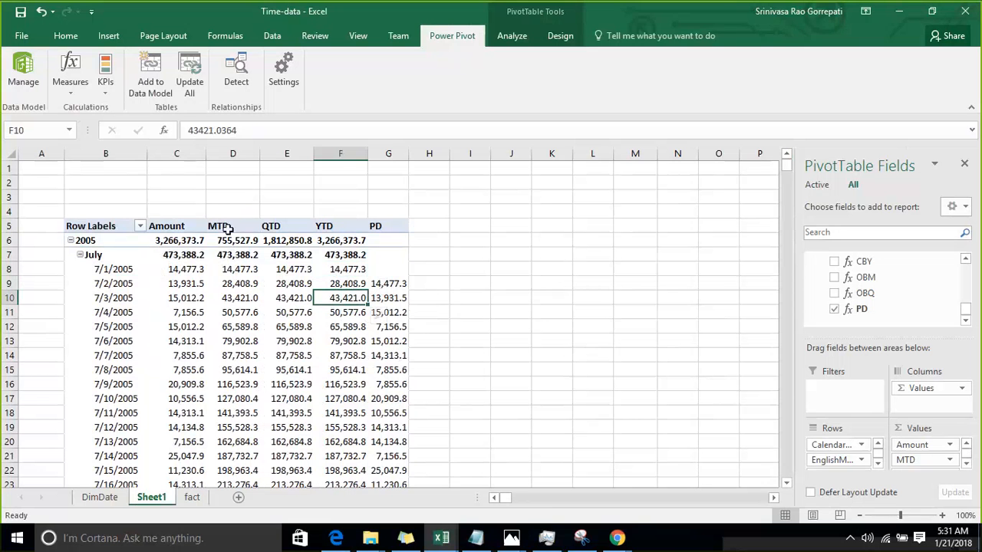
pyautogui.scroll(1, 854, 296)
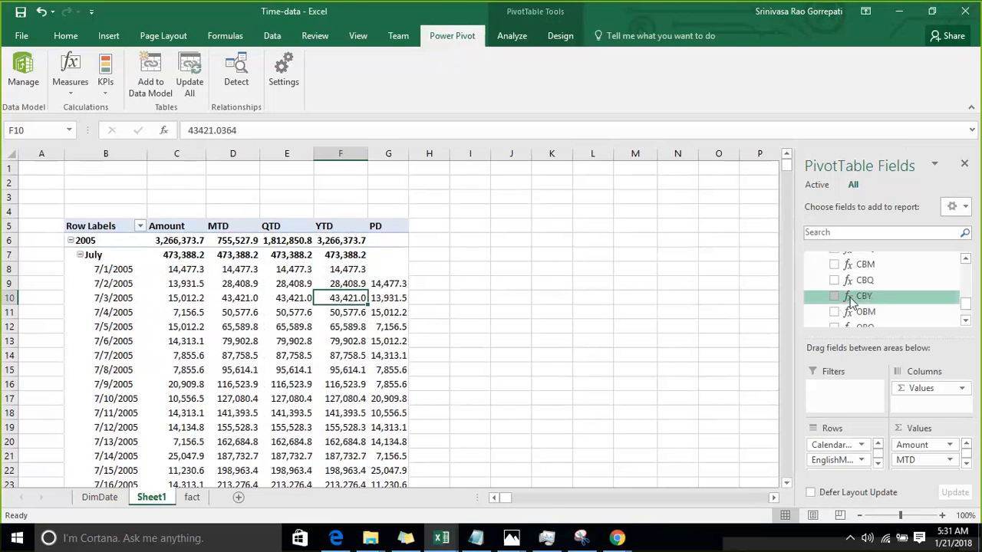
pyautogui.scroll(2, 853, 297)
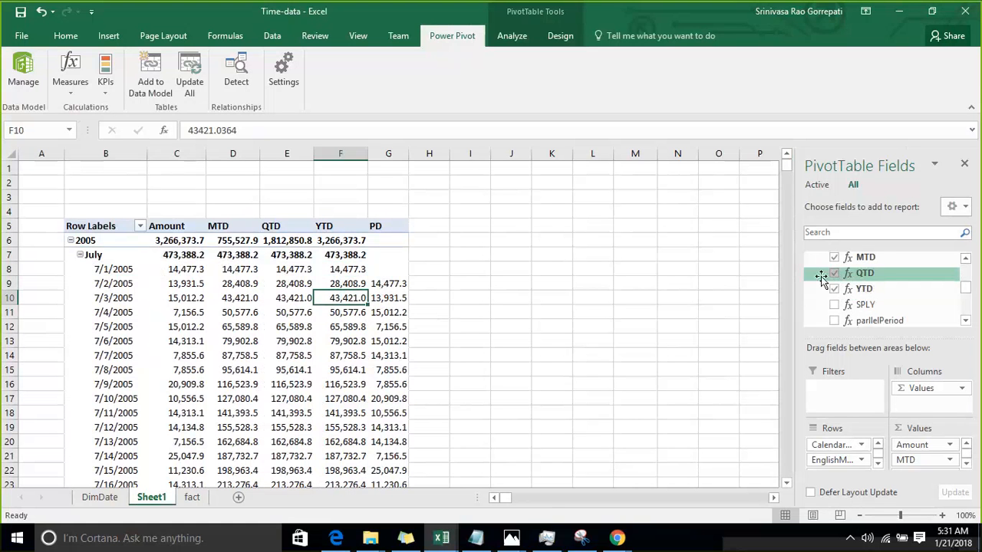
# Mark the July 2005 daily amounts and the next-day PD values with the annotation pen to compare them, and clear the marks.
pyautogui.click(756, 23)
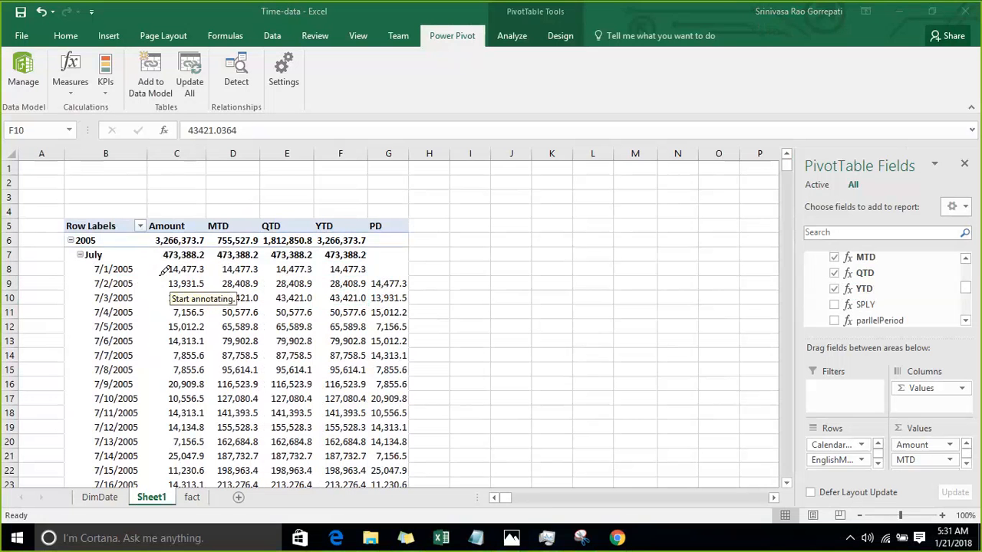
pyautogui.moveTo(166, 272); pyautogui.dragTo(246, 263)
pyautogui.moveTo(370, 286); pyautogui.dragTo(406, 283)
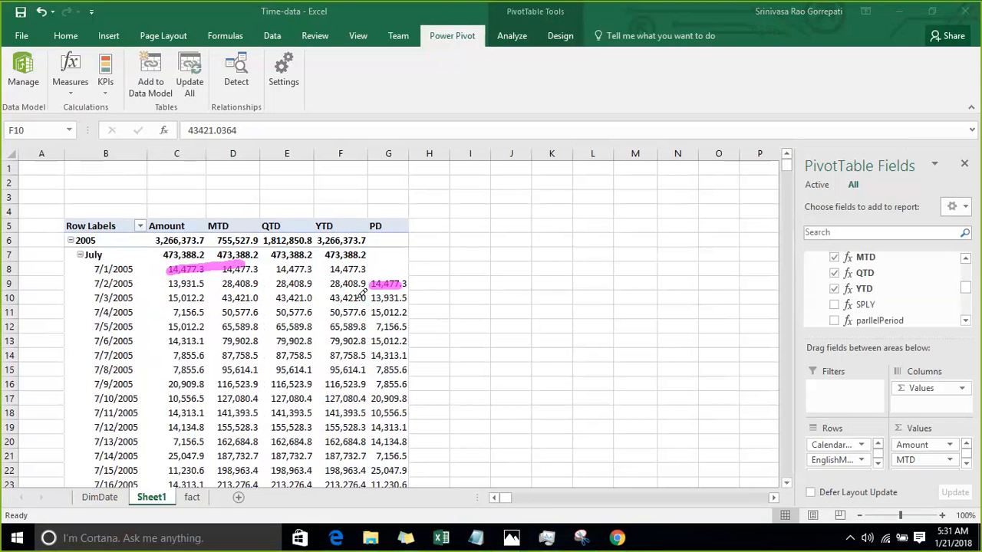
pyautogui.moveTo(168, 285); pyautogui.dragTo(258, 280)
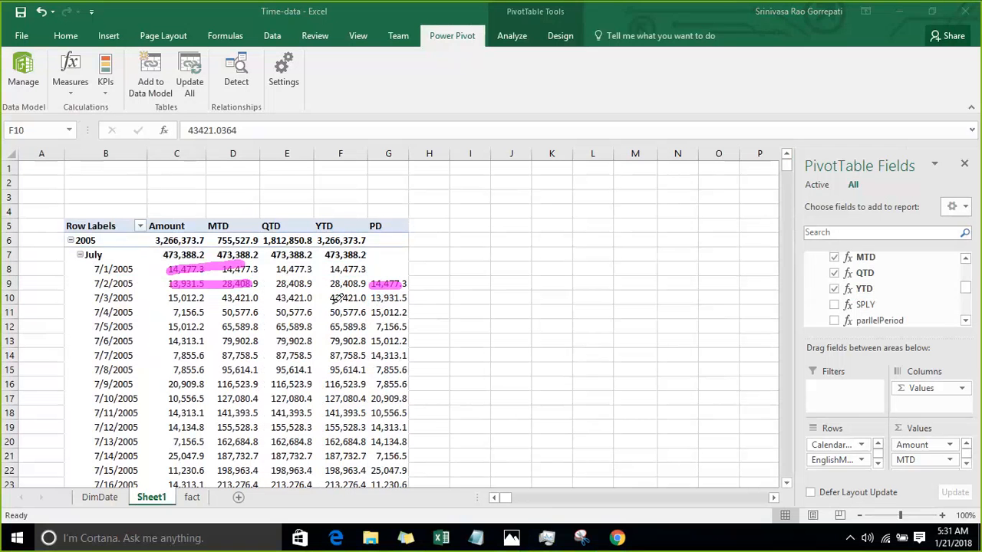
pyautogui.moveTo(370, 301); pyautogui.dragTo(407, 297)
pyautogui.moveTo(168, 303); pyautogui.dragTo(212, 295)
pyautogui.moveTo(370, 316); pyautogui.dragTo(407, 311)
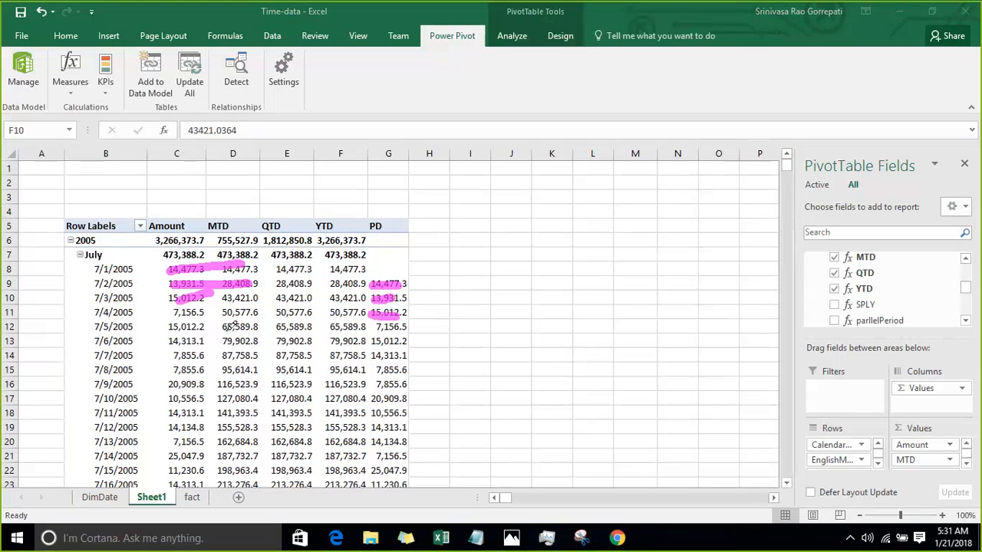
pyautogui.moveTo(166, 330); pyautogui.dragTo(201, 323)
pyautogui.moveTo(371, 344)
pyautogui.mouseDown()
pyautogui.moveTo(408, 336)
pyautogui.moveTo(452, 346)
pyautogui.moveTo(207, 340)
pyautogui.moveTo(239, 354)
pyautogui.mouseUp()
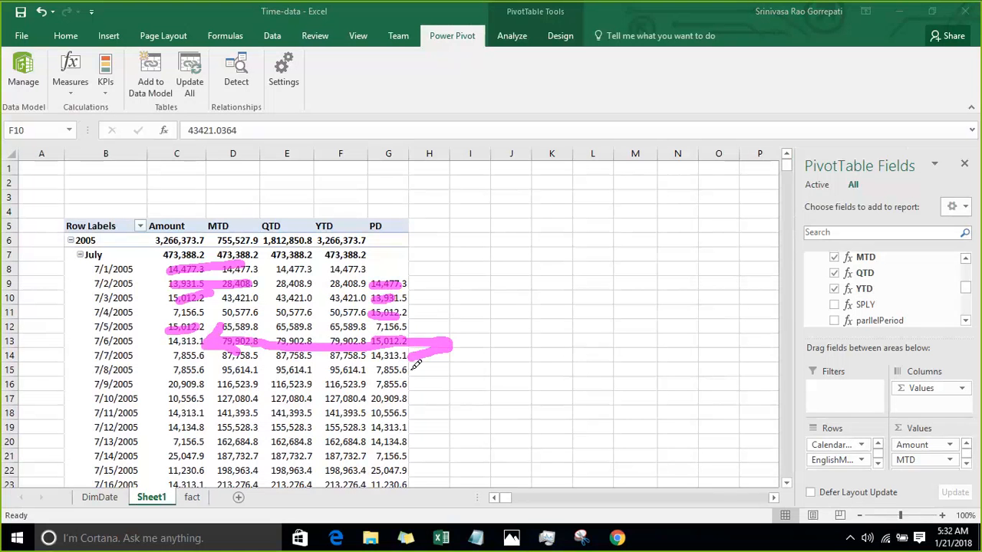
pyautogui.moveTo(415, 365)
pyautogui.mouseDown()
pyautogui.moveTo(438, 368)
pyautogui.moveTo(218, 351)
pyautogui.moveTo(234, 363)
pyautogui.mouseUp()
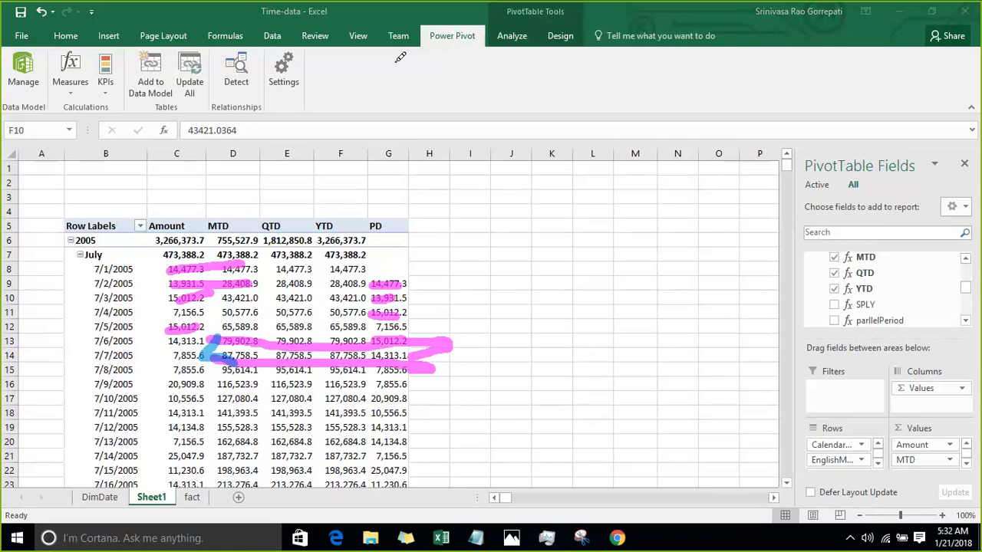
pyautogui.click(755, 23)
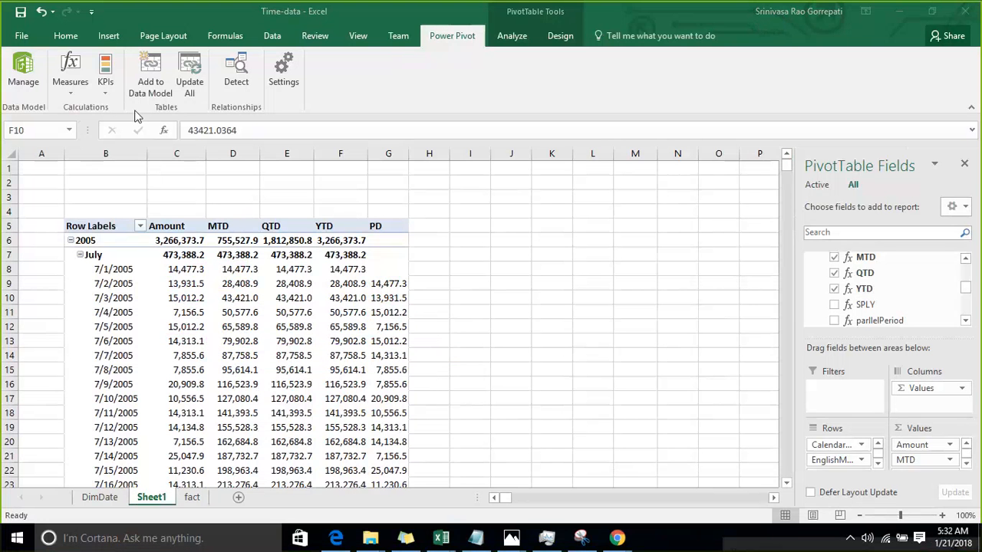
# Start a new measure in the sales table and name it PM.
pyautogui.click(340, 297)
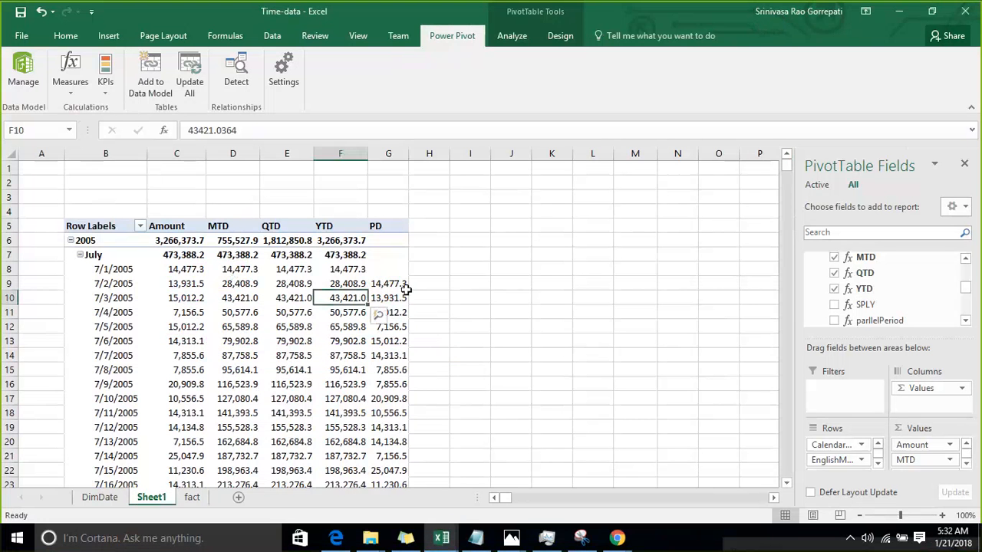
pyautogui.click(388, 297)
pyautogui.click(69, 94)
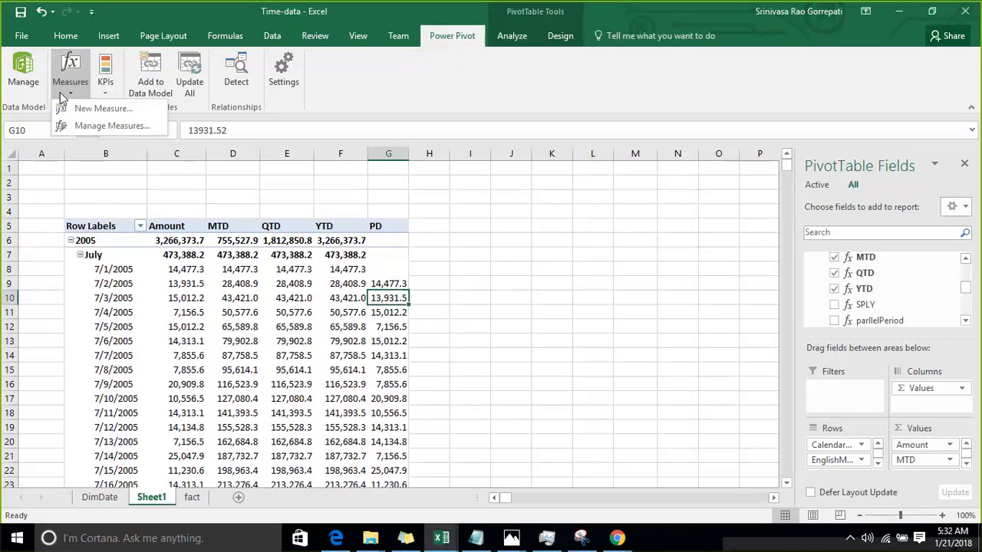
pyautogui.click(69, 108)
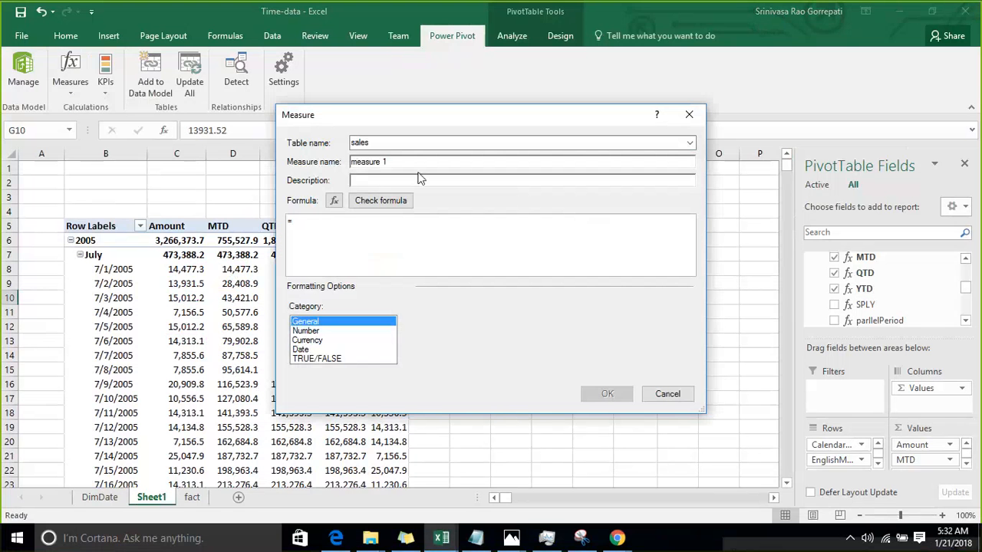
pyautogui.moveTo(392, 163); pyautogui.dragTo(329, 163)
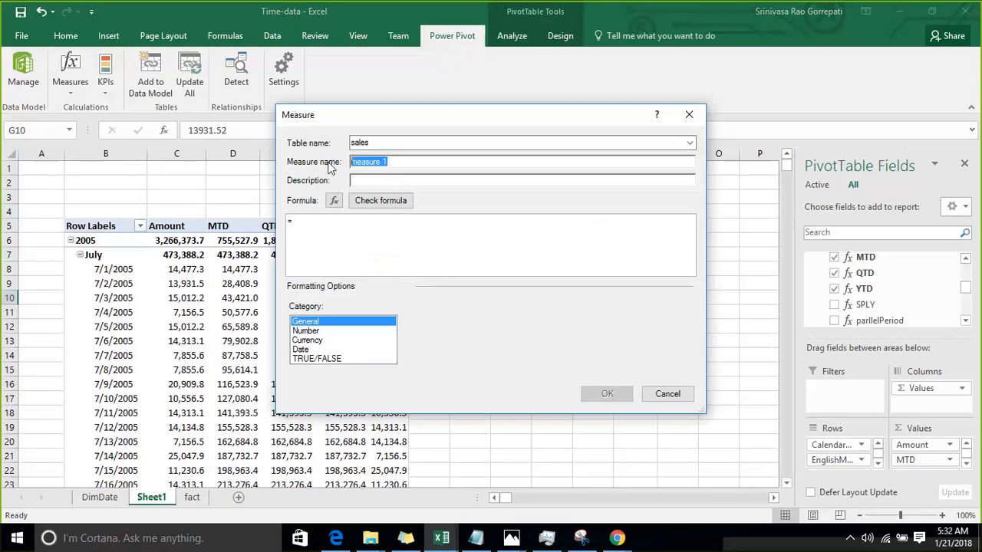
pyautogui.write('P')
pyautogui.write('M')
# Begin the PM measure's formula with =CALCULATE(.
pyautogui.write('CALCULATE(')
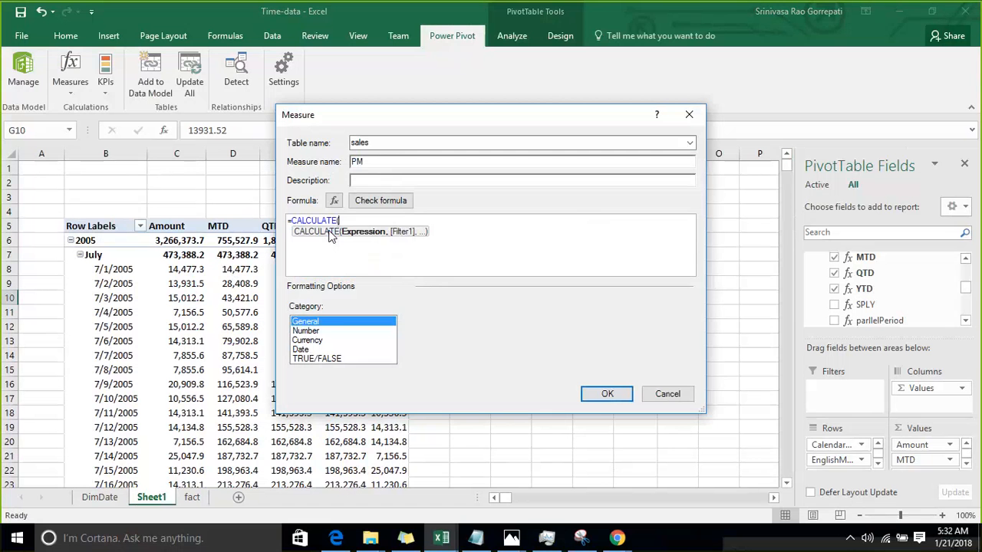
# Complete the PM measure's formula as =CALCULATE([Amount],PREVIOUSMONTH('Date'[FullDateAlternateKey])).
pyautogui.write('[Amount],p')
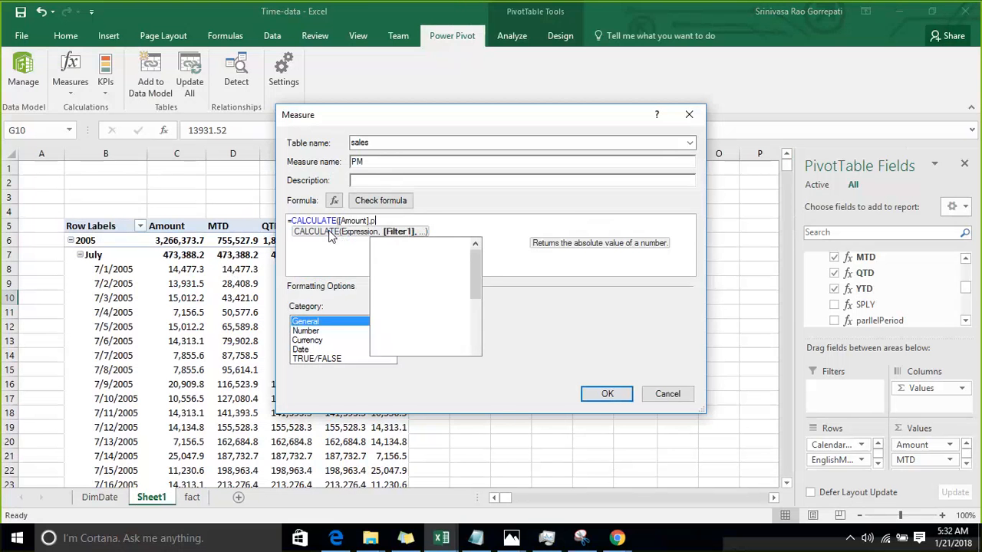
pyautogui.write('re')
pyautogui.press('Down')
pyautogui.press('Tab')
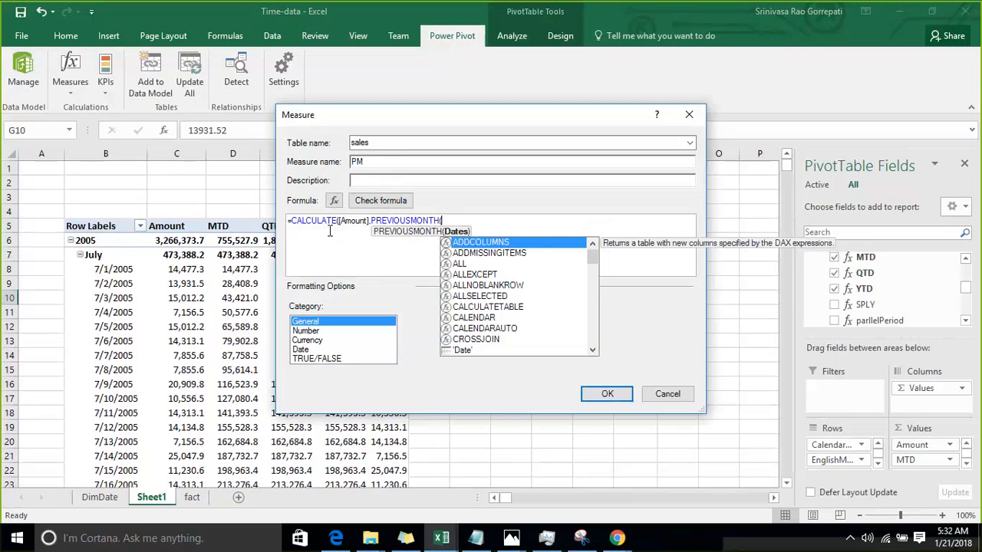
pyautogui.write('f')
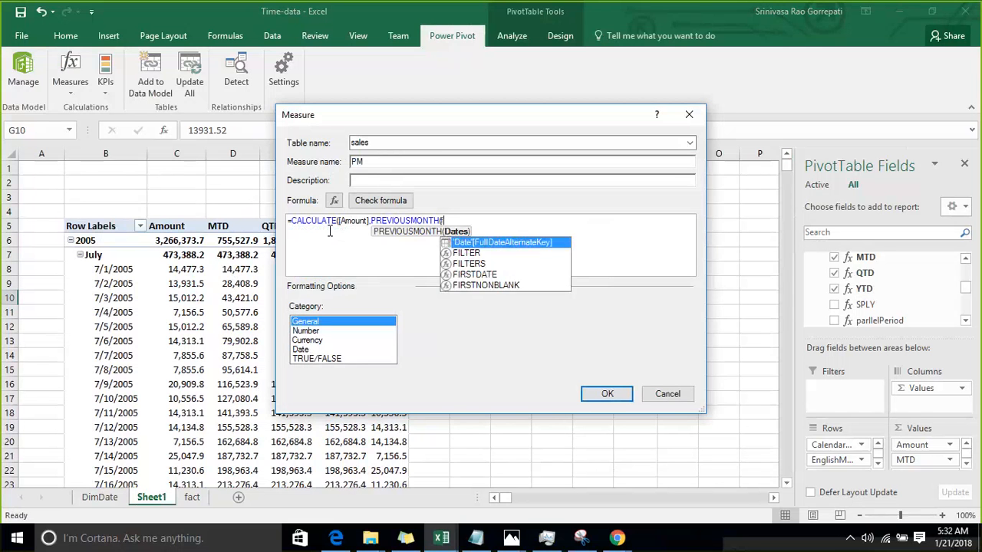
pyautogui.write('ul')
pyautogui.press('Tab')
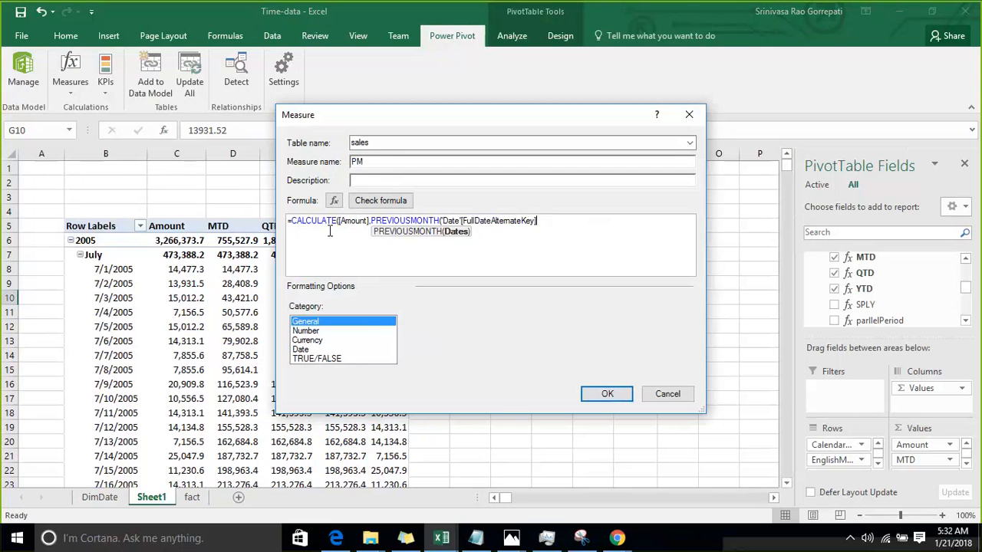
pyautogui.write(')')
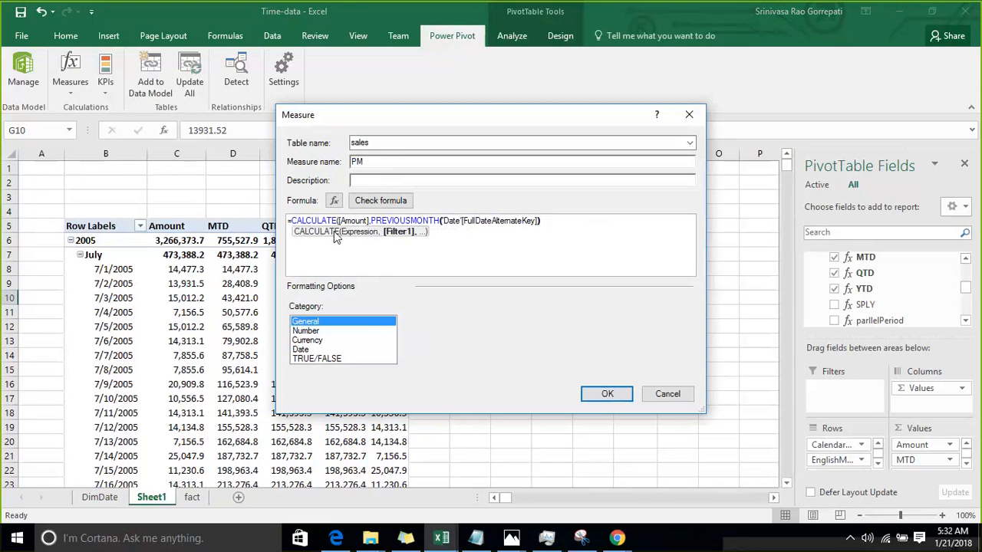
pyautogui.write(')')
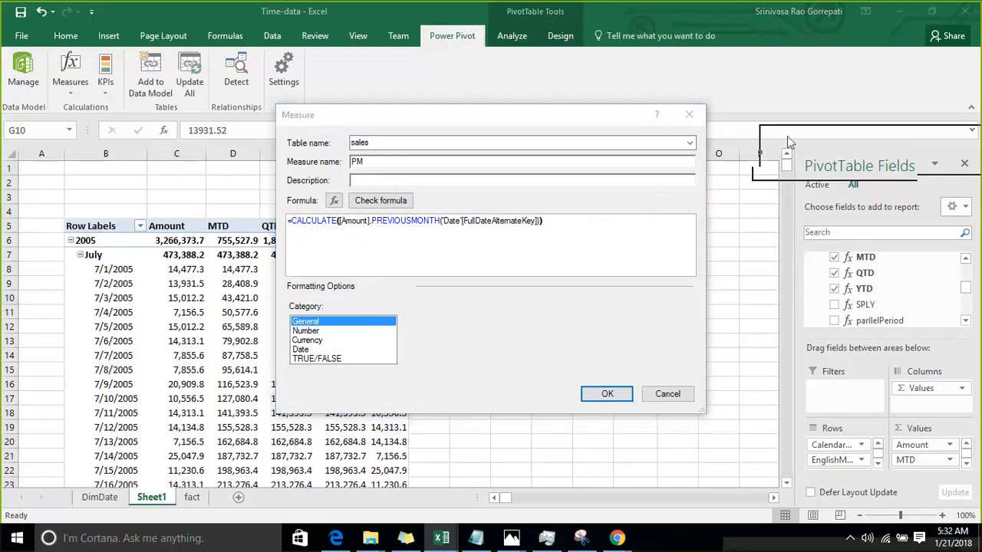
# Format the PM measure as a decimal number with 1 decimal place and a 1000 separator, and create it.
pyautogui.click(335, 332)
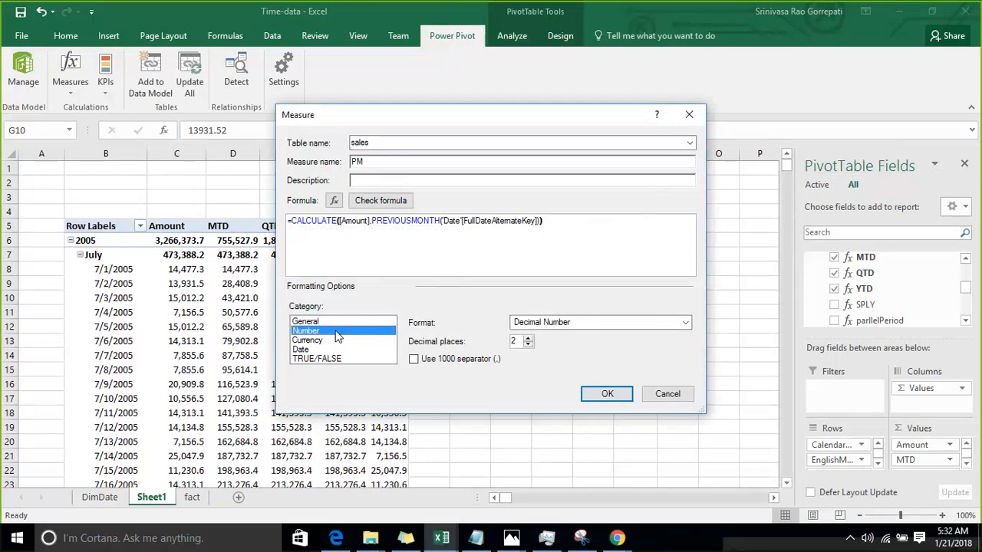
pyautogui.click(528, 345)
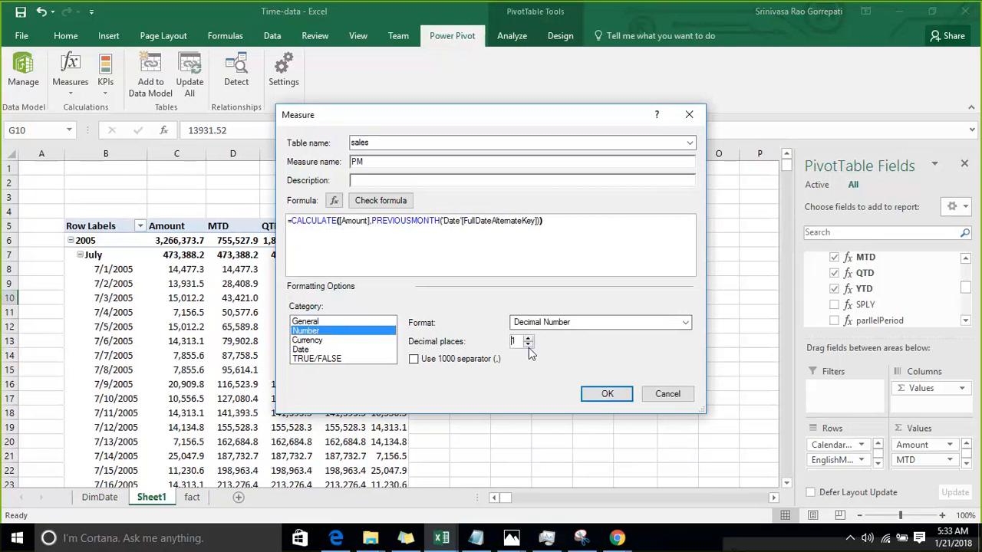
pyautogui.click(435, 358)
pyautogui.click(604, 398)
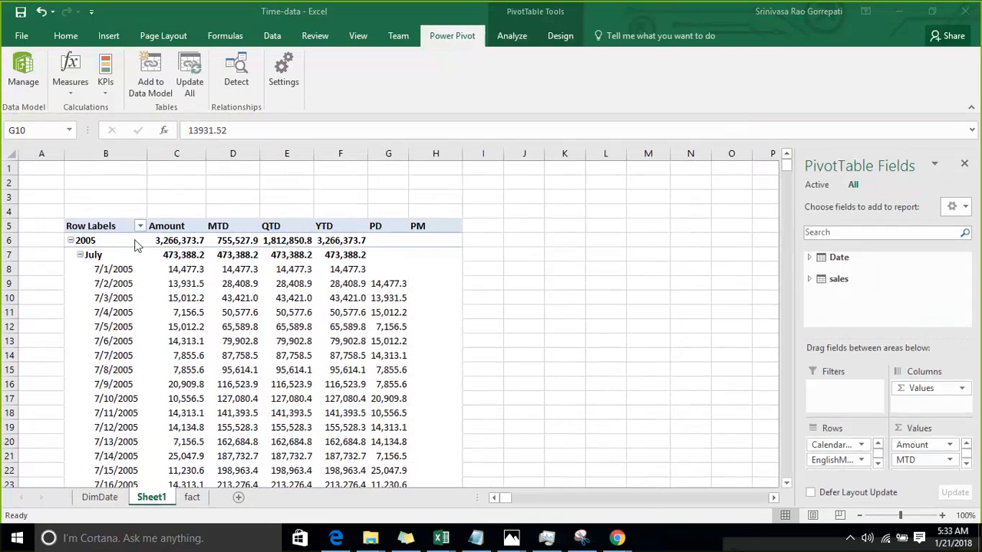
# Collapse the July to November 2005 groups in the pivot table and compare each month's Amount with the following month's PM.
pyautogui.click(78, 256)
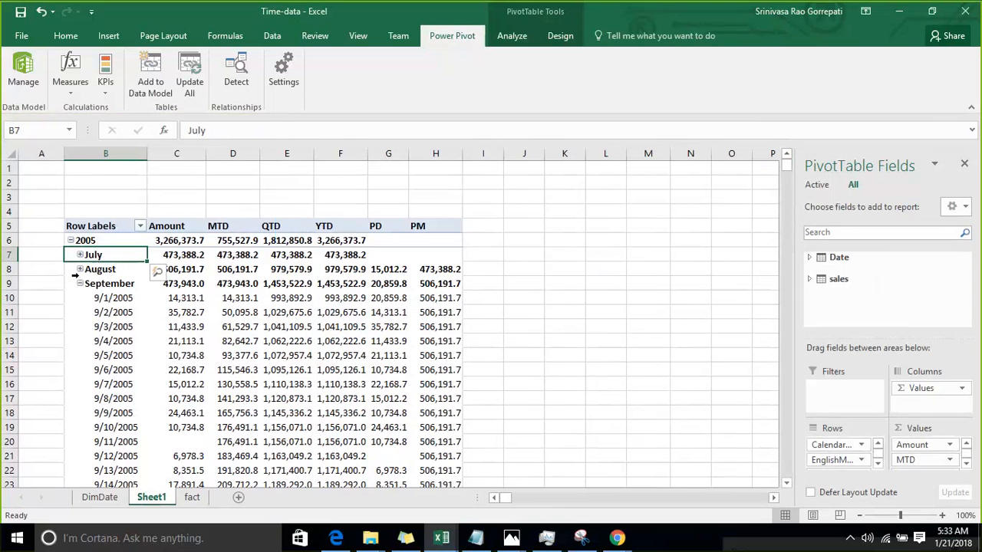
pyautogui.click(80, 284)
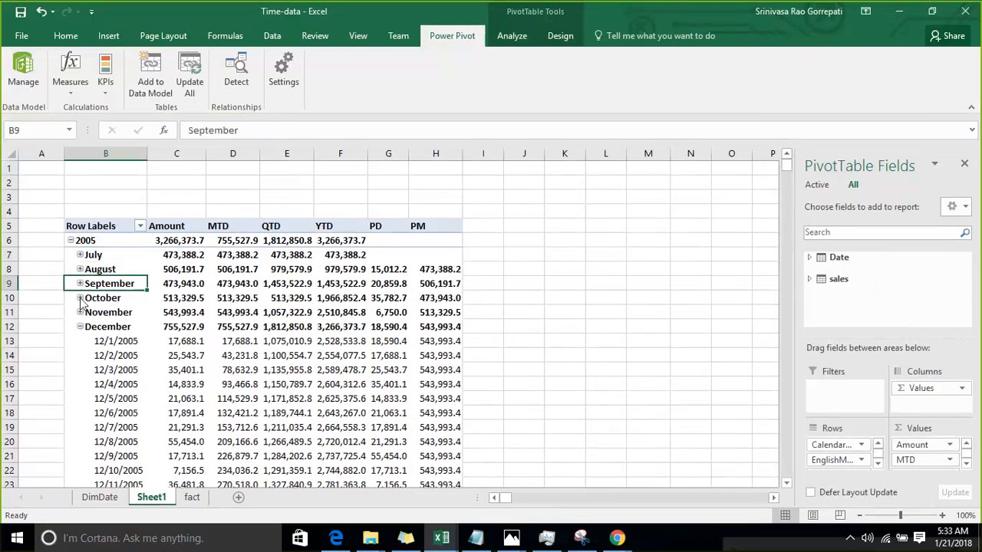
pyautogui.click(177, 255)
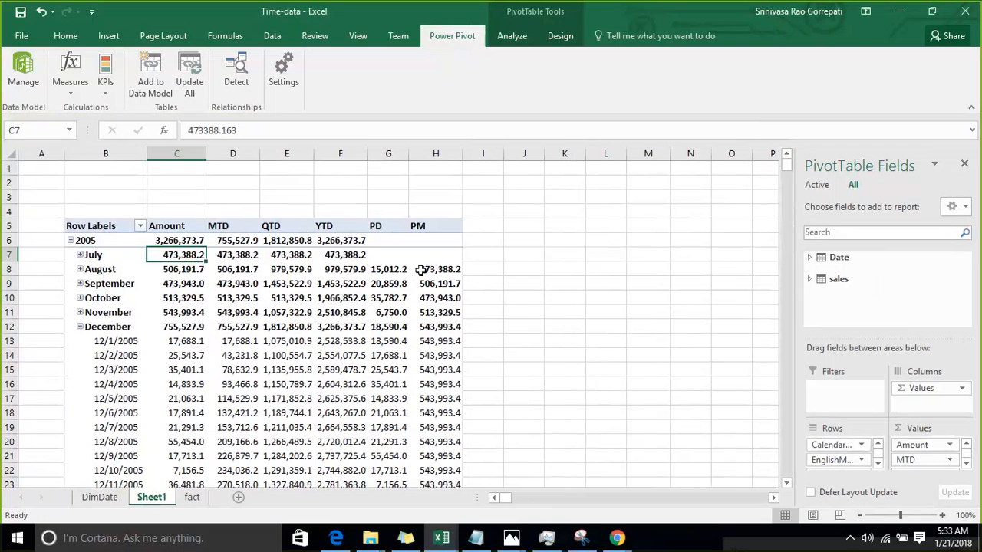
pyautogui.moveTo(432, 268)
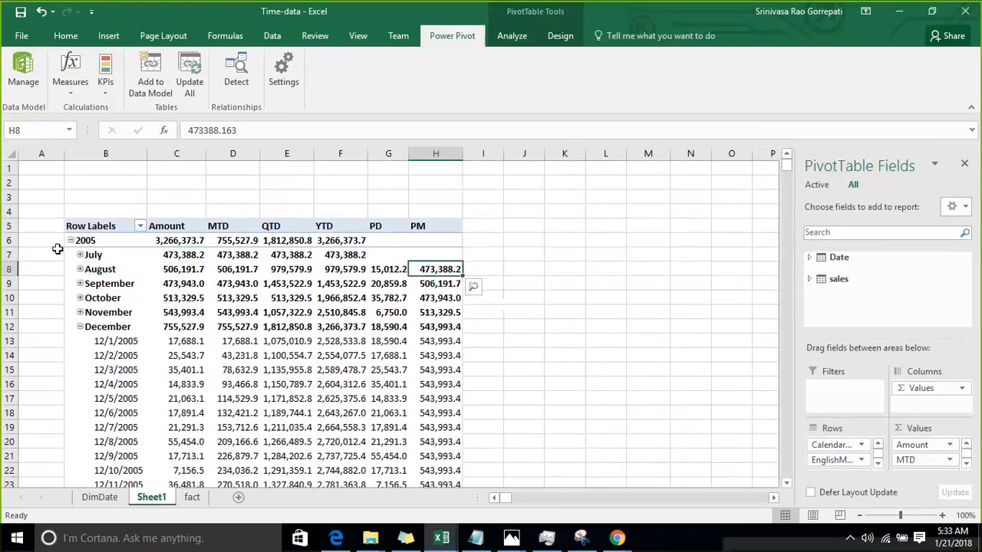
pyautogui.click(181, 269)
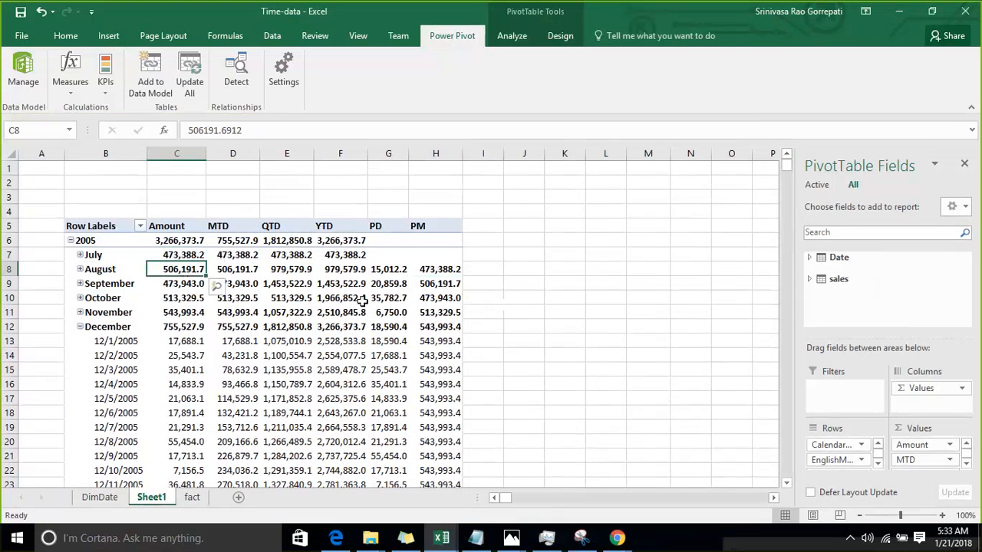
pyautogui.click(428, 285)
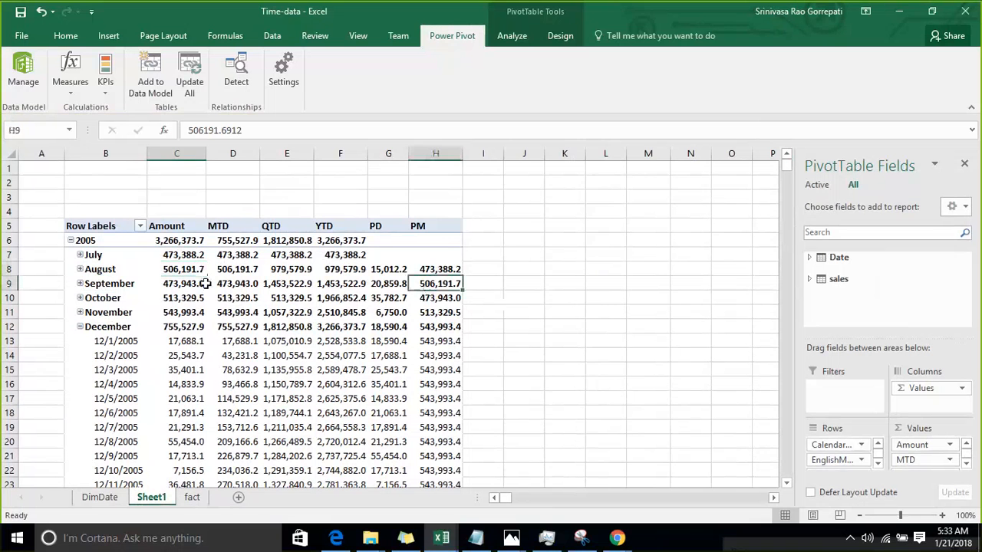
pyautogui.click(186, 283)
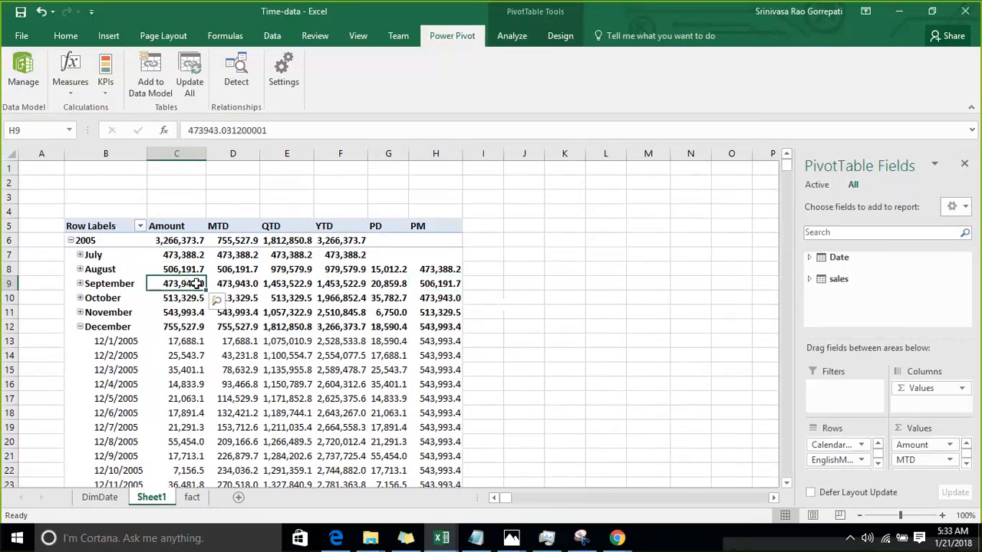
pyautogui.click(444, 300)
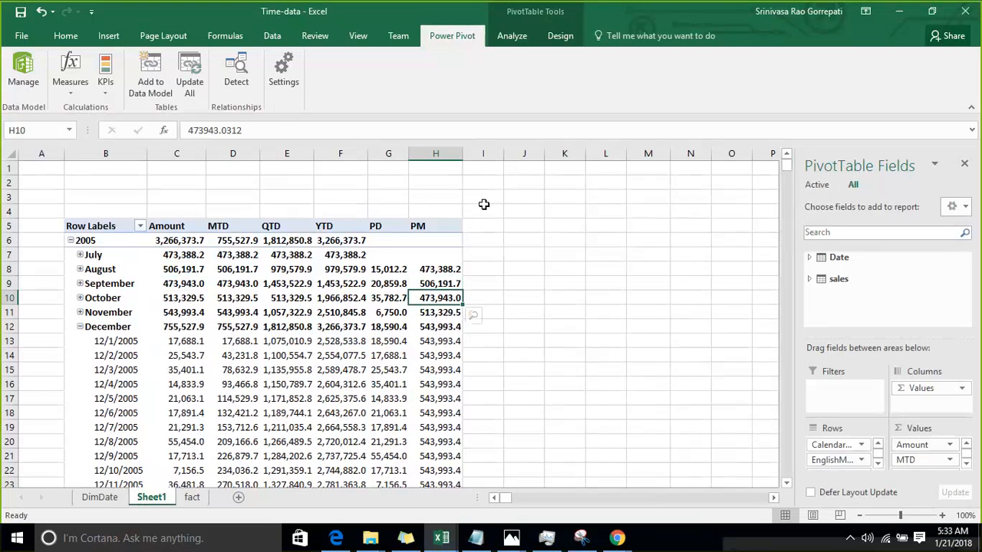
# Start a new measure in the sales table and name it PQ.
pyautogui.click(73, 96)
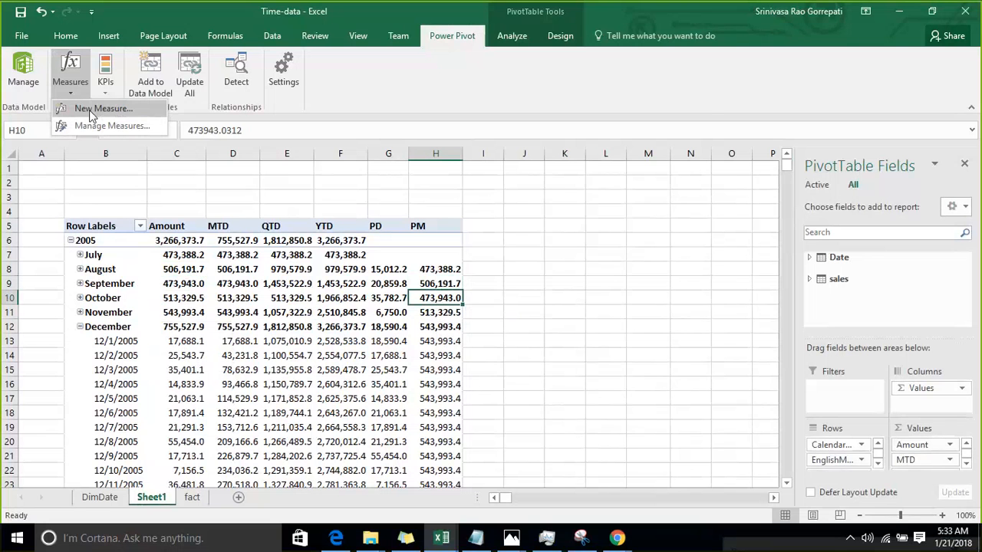
pyautogui.click(90, 109)
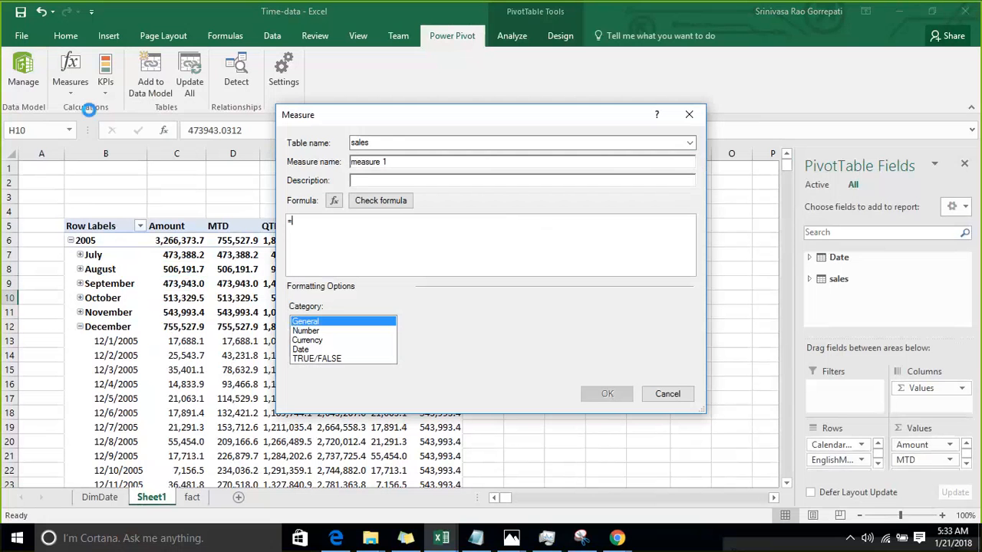
pyautogui.moveTo(396, 162); pyautogui.dragTo(313, 161)
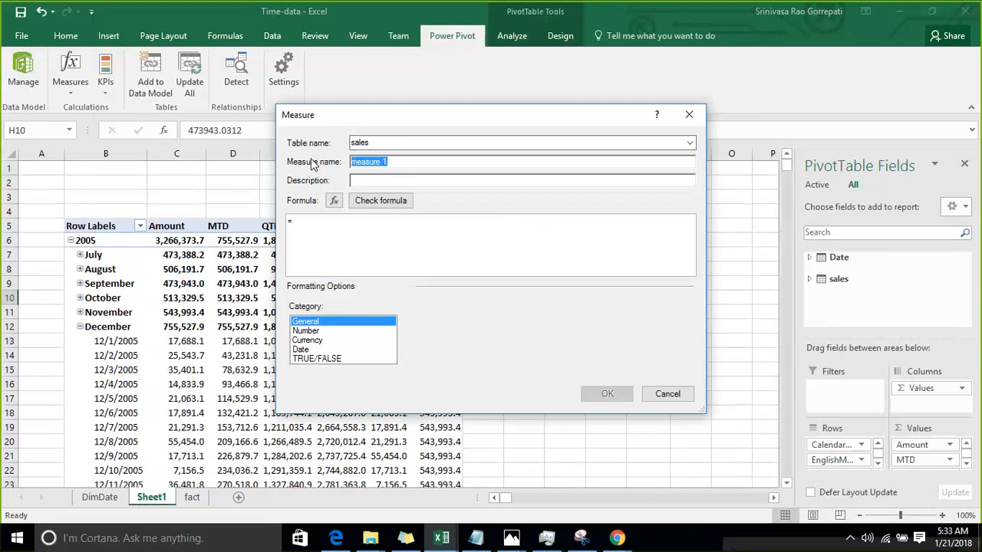
pyautogui.write('PQ')
# Enter the PQ measure's formula =CALCULATE([Amount],PREVIOUSQUARTER('Date'[FullDateAlternateKey])).
pyautogui.write('CALCULATE(')
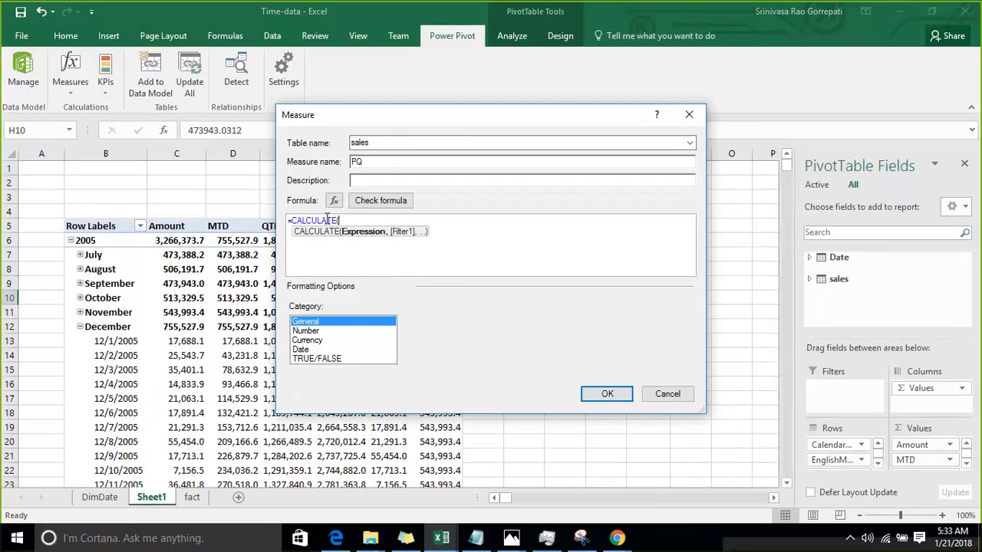
pyautogui.write('am')
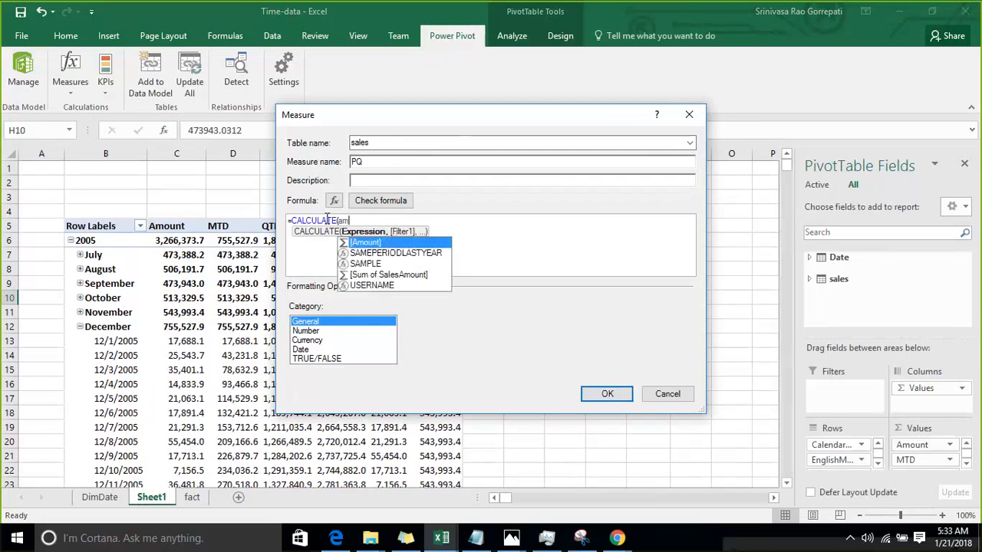
pyautogui.press('Tab')
pyautogui.write(',')
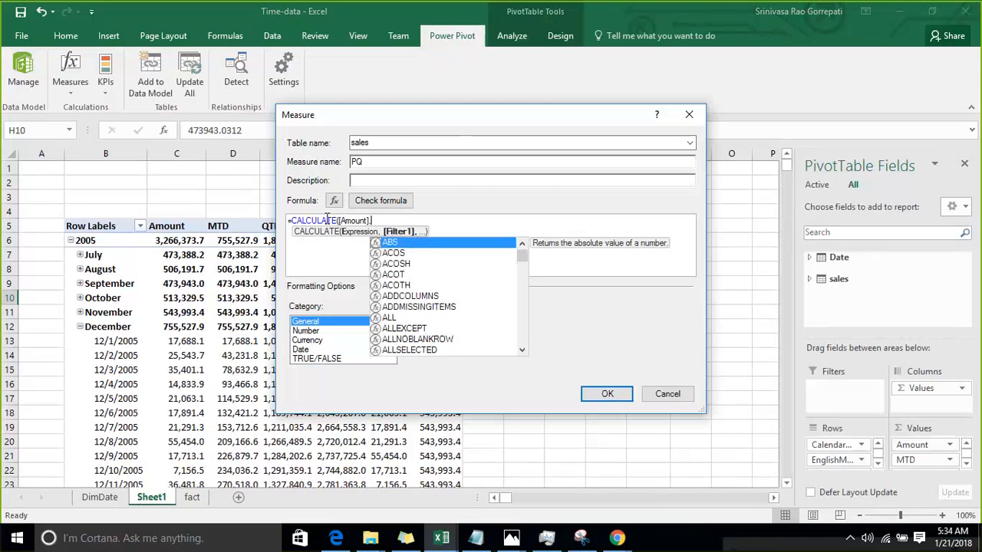
pyautogui.write('pre')
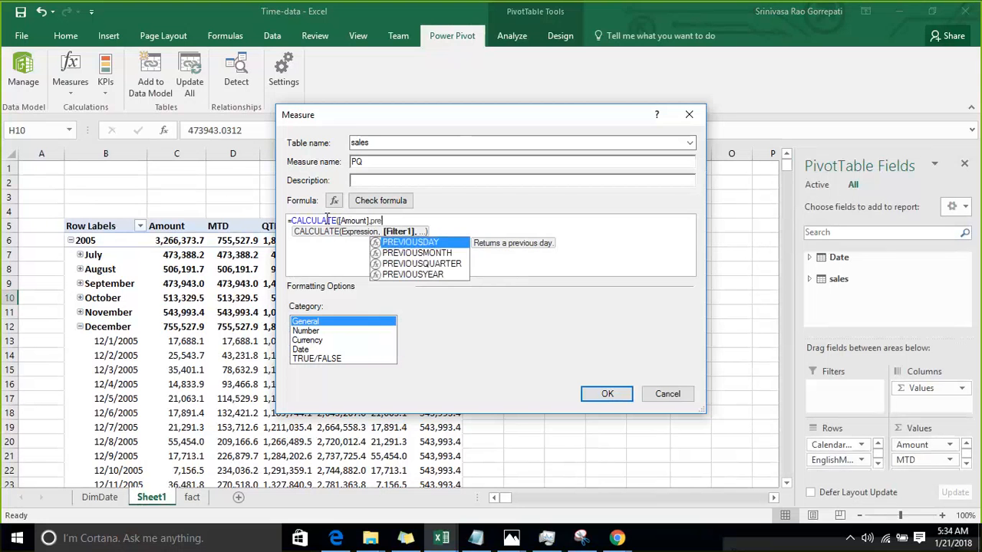
pyautogui.press('Down')
pyautogui.press('Down')
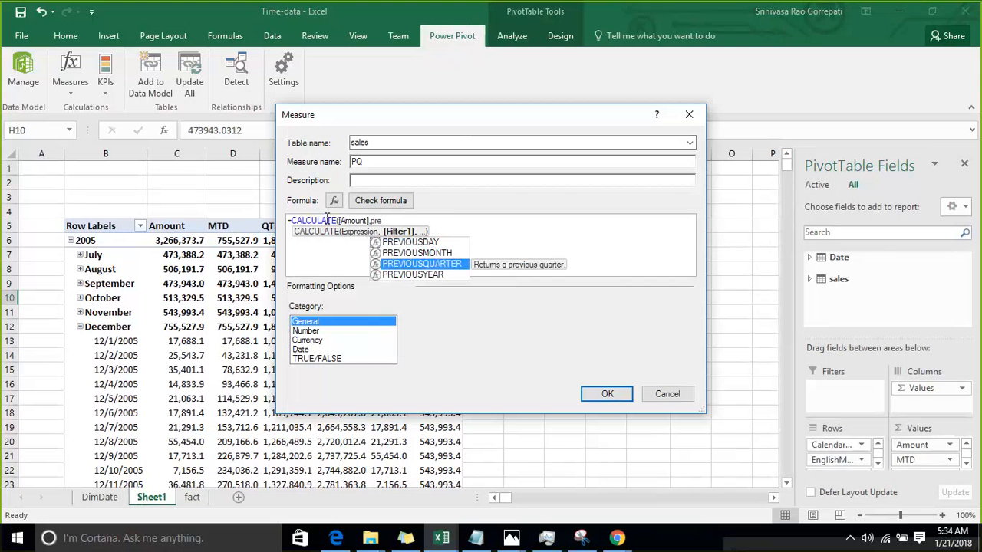
pyautogui.press('Tab')
pyautogui.write("'D")
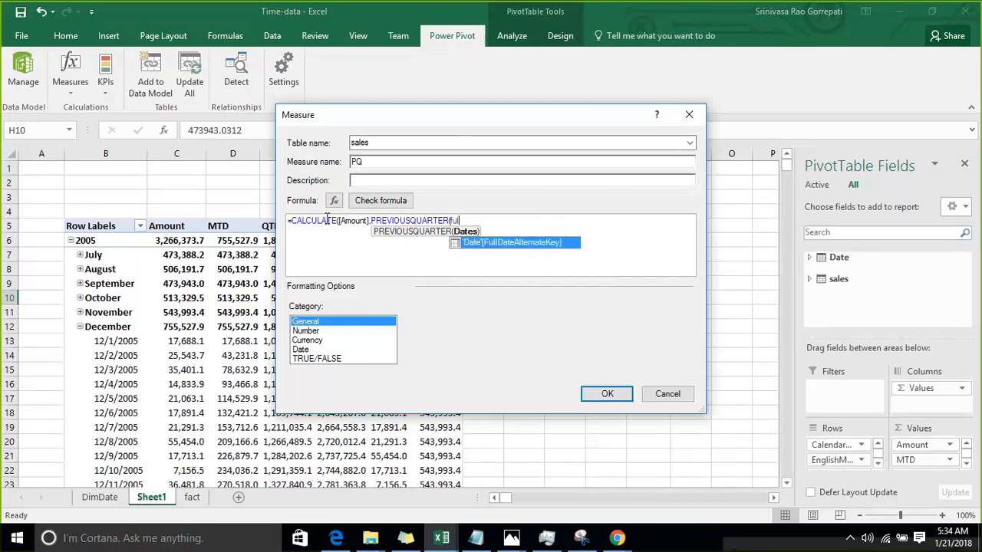
pyautogui.press('Tab')
pyautogui.write(')')
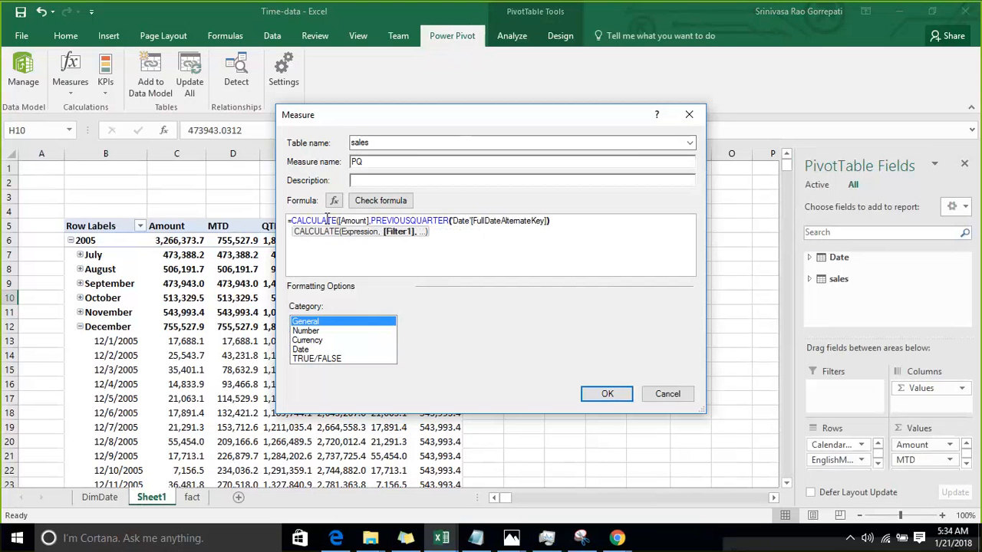
pyautogui.write(')')
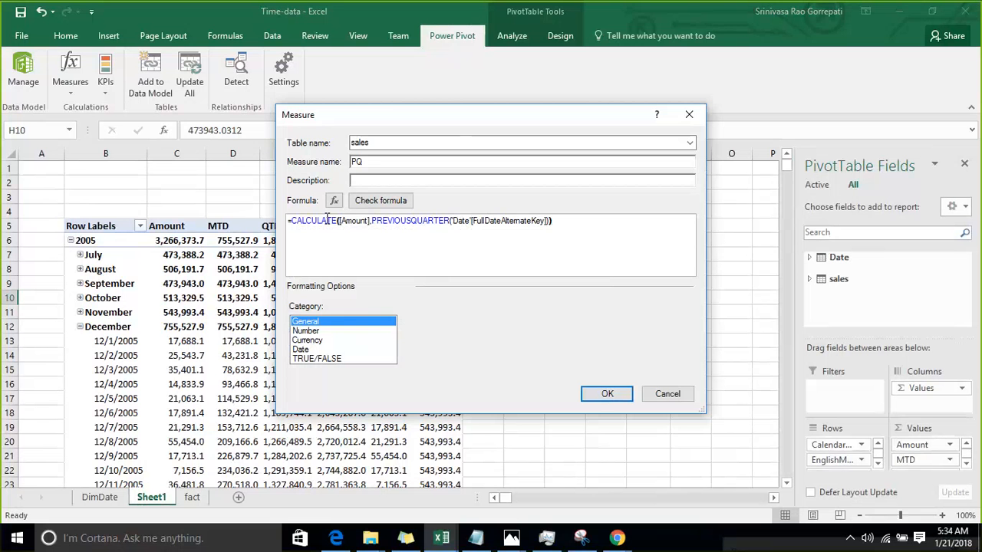
# Format the PQ measure as a decimal number with 1 decimal place and a 1000 separator, and create it.
pyautogui.click(330, 332)
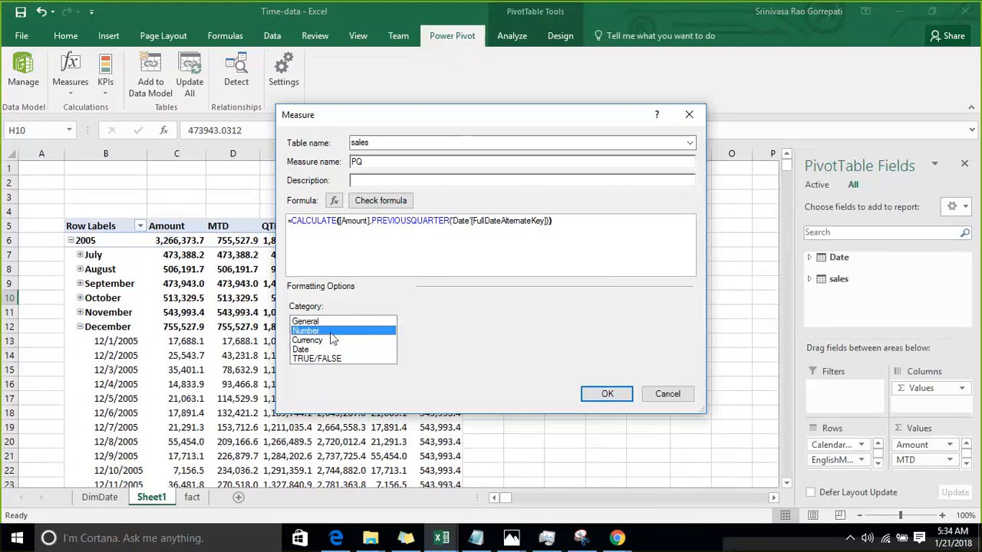
pyautogui.click(528, 344)
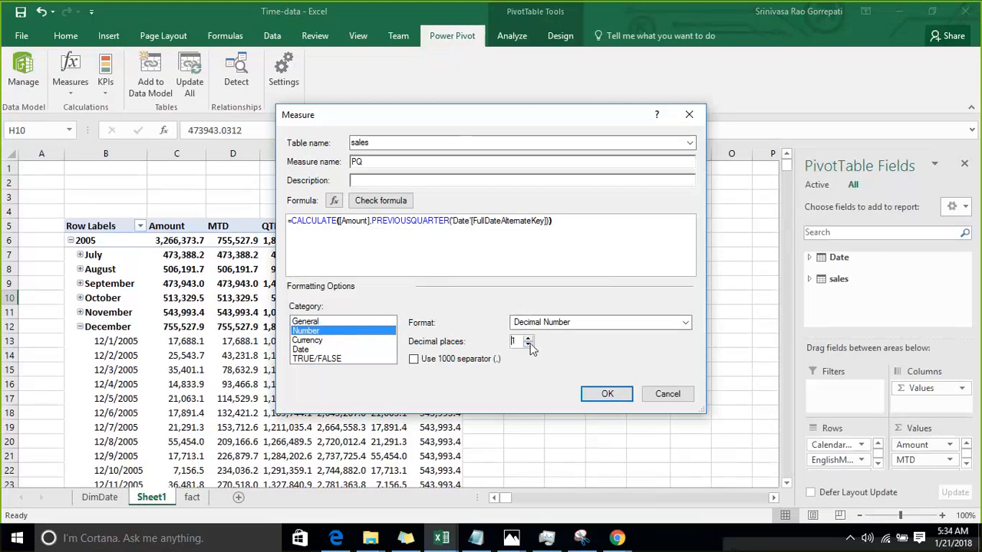
pyautogui.click(469, 359)
pyautogui.click(607, 394)
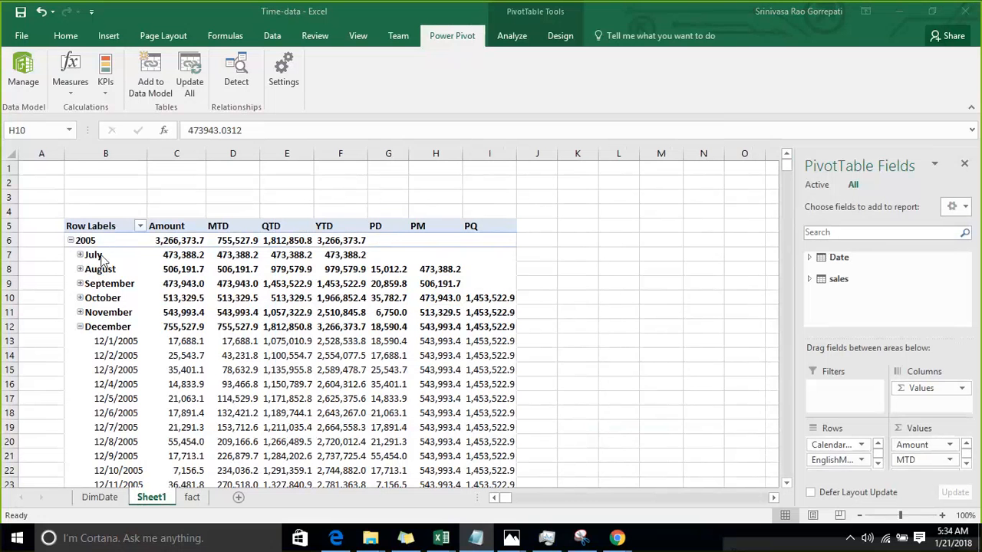
# Compare the July to September 2005 amounts and September's QTD with the PQ value for October.
pyautogui.click(166, 284)
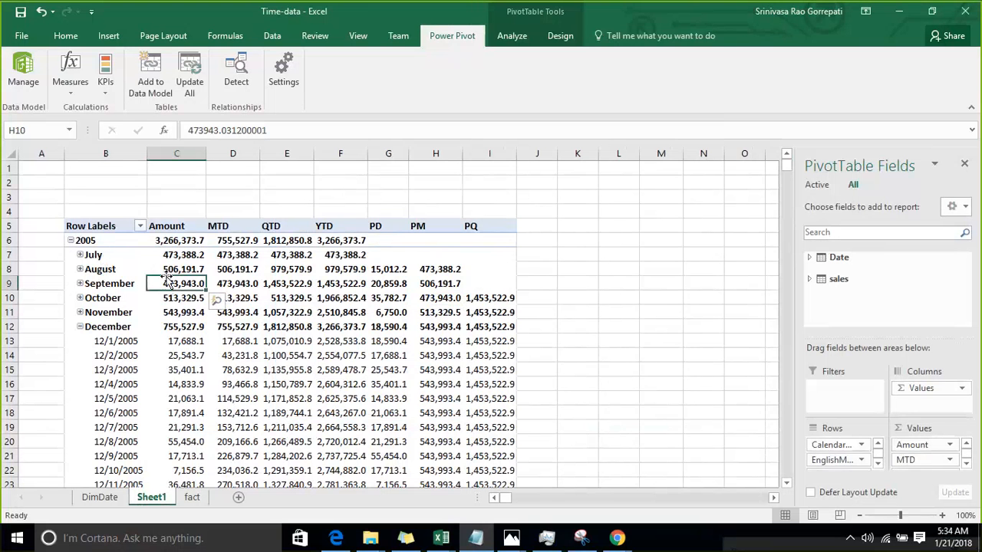
pyautogui.moveTo(167, 279); pyautogui.dragTo(172, 256)
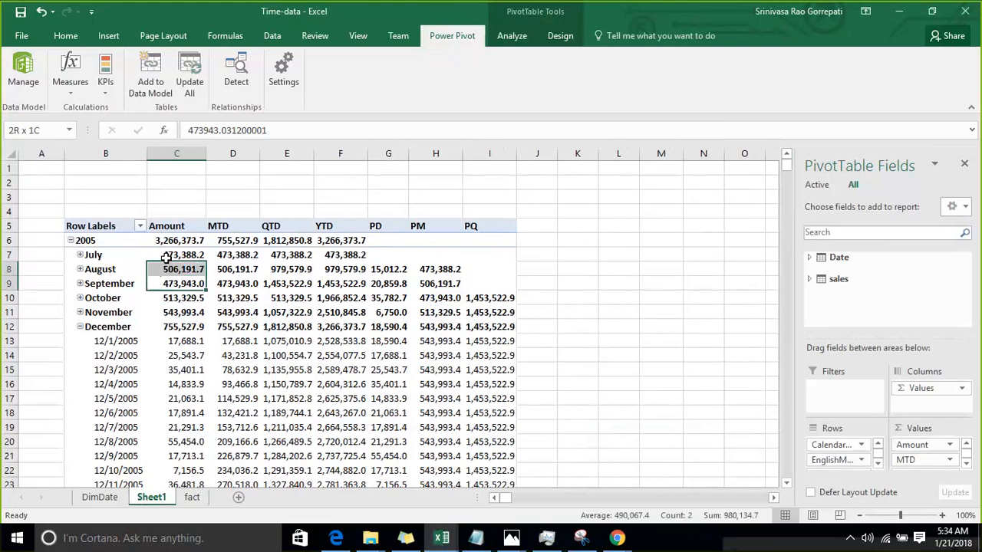
pyautogui.click(270, 285)
pyautogui.keyDown('shift'); pyautogui.click(500, 302); pyautogui.keyUp('shift')
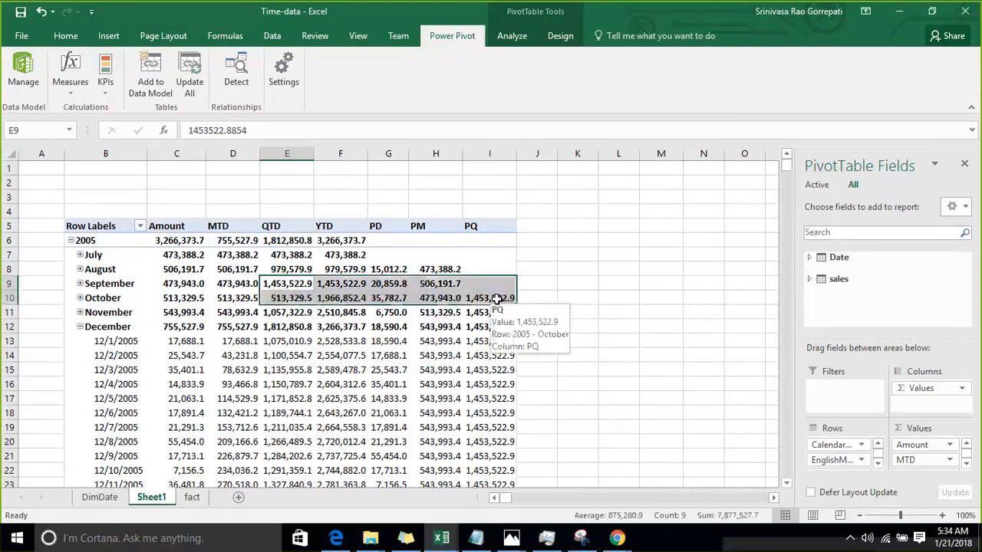
pyautogui.click(595, 255)
pyautogui.click(284, 284)
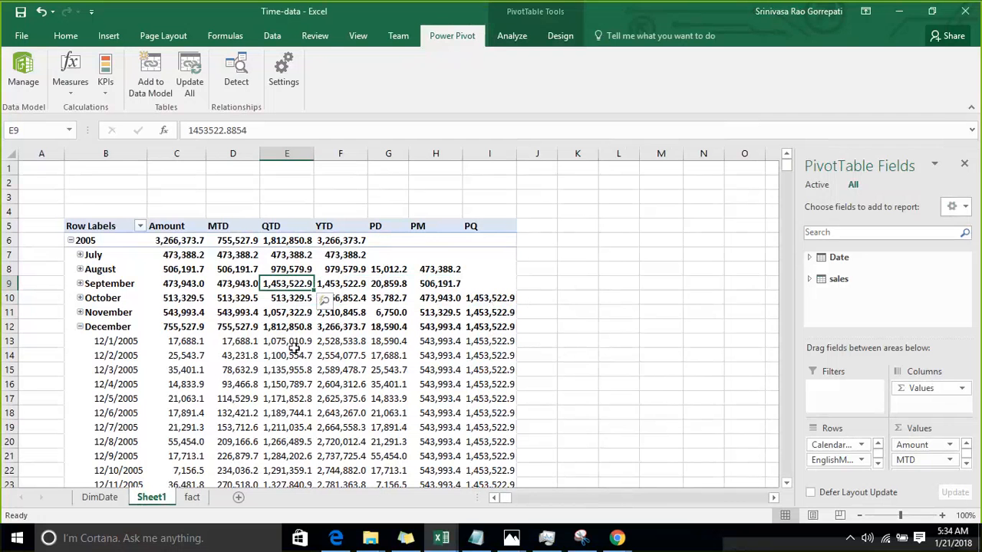
# Collapse December 2005 in the pivot table and compare its QTD with the PQ values of January to March 2006.
pyautogui.click(80, 327)
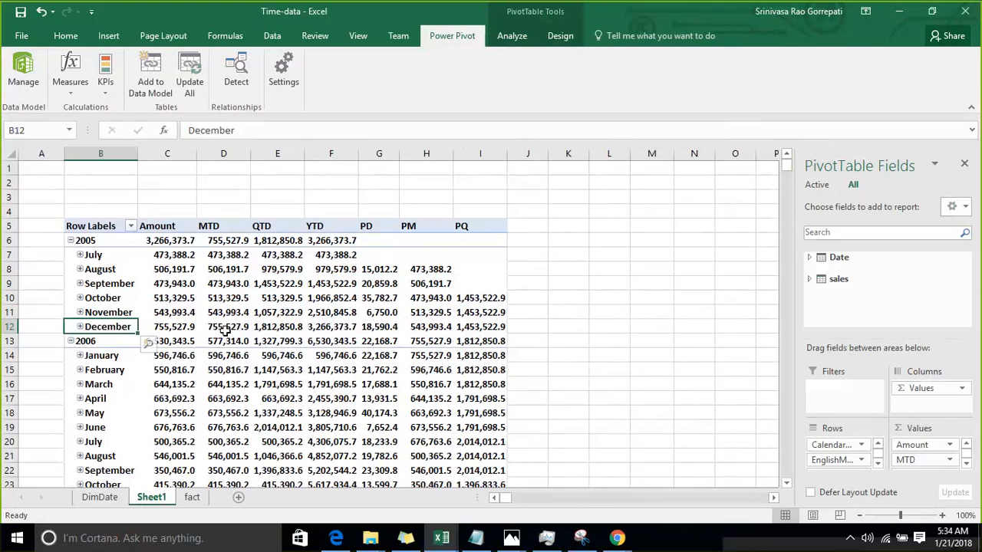
pyautogui.click(288, 329)
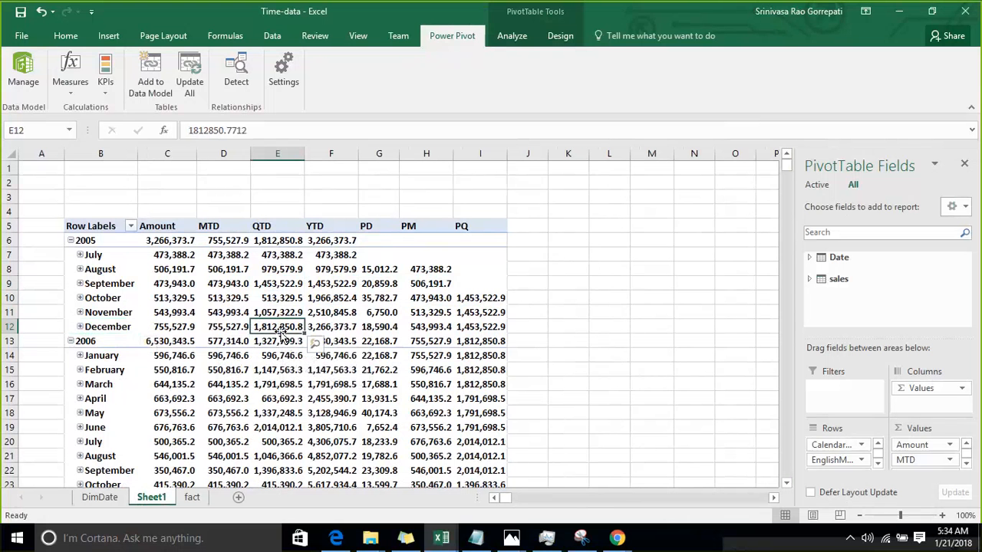
pyautogui.moveTo(464, 361); pyautogui.dragTo(469, 383)
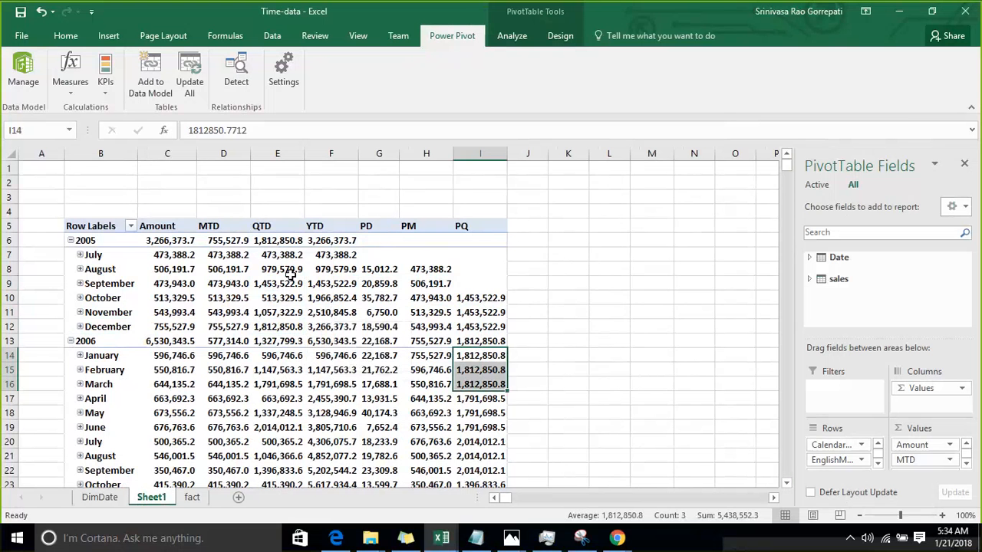
pyautogui.click(570, 241)
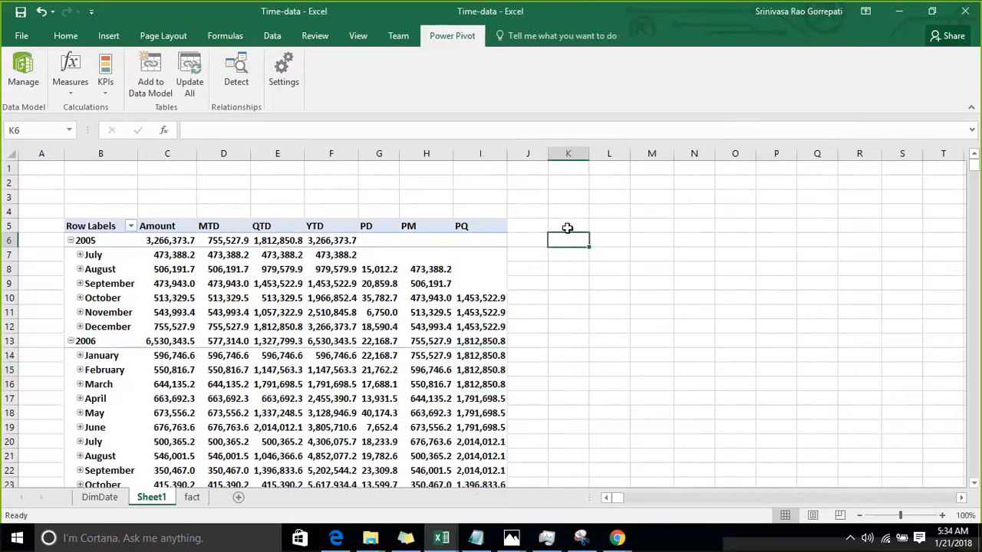
# Start a new measure in the sales table from within the pivot table and name it PY.
pyautogui.click(476, 299)
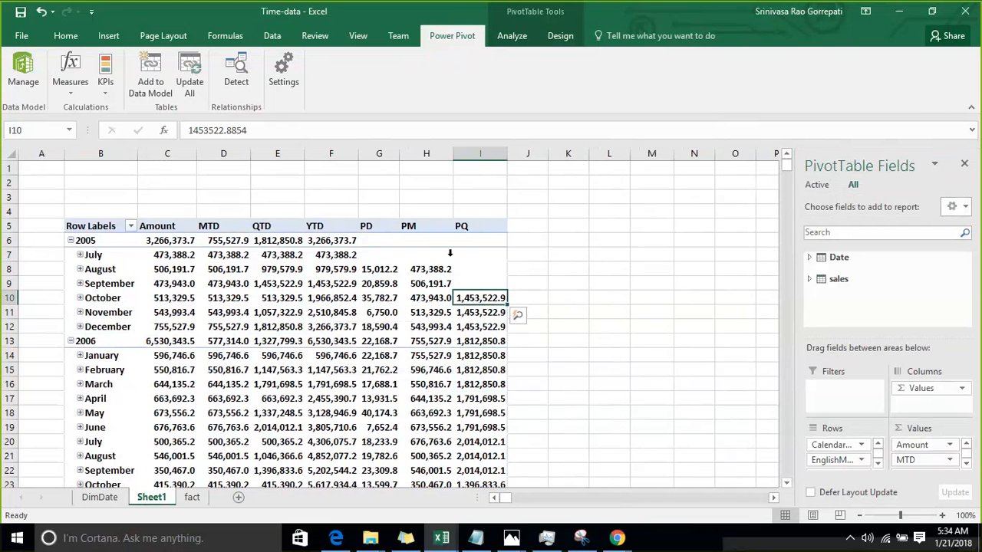
pyautogui.click(71, 93)
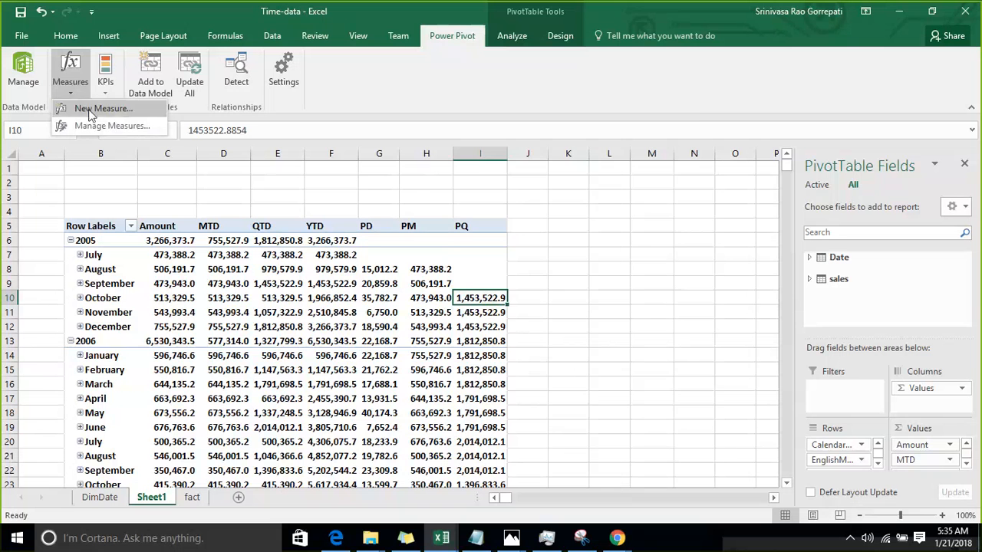
pyautogui.click(89, 109)
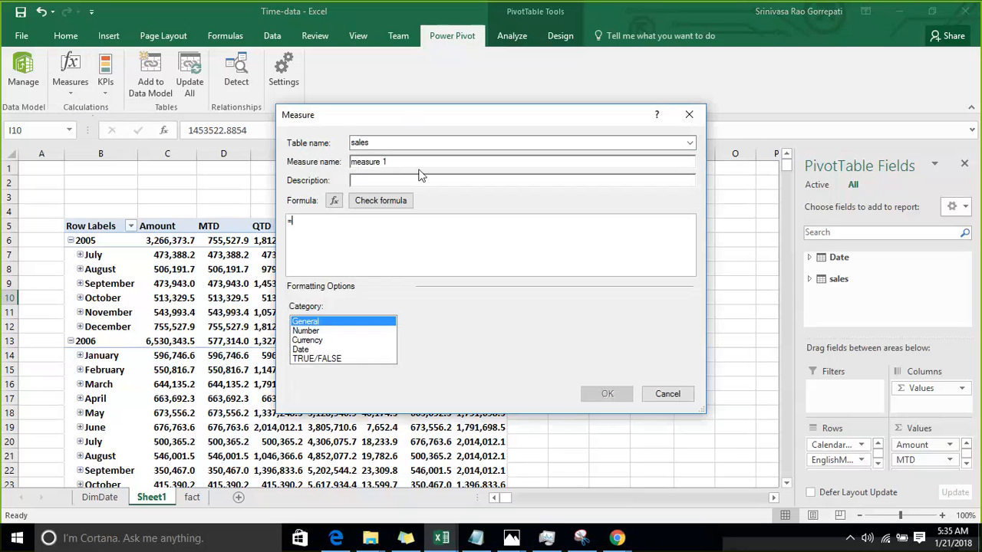
pyautogui.tripleClick(420, 164)
pyautogui.write('P')
pyautogui.write('re')
pyautogui.write('Y')
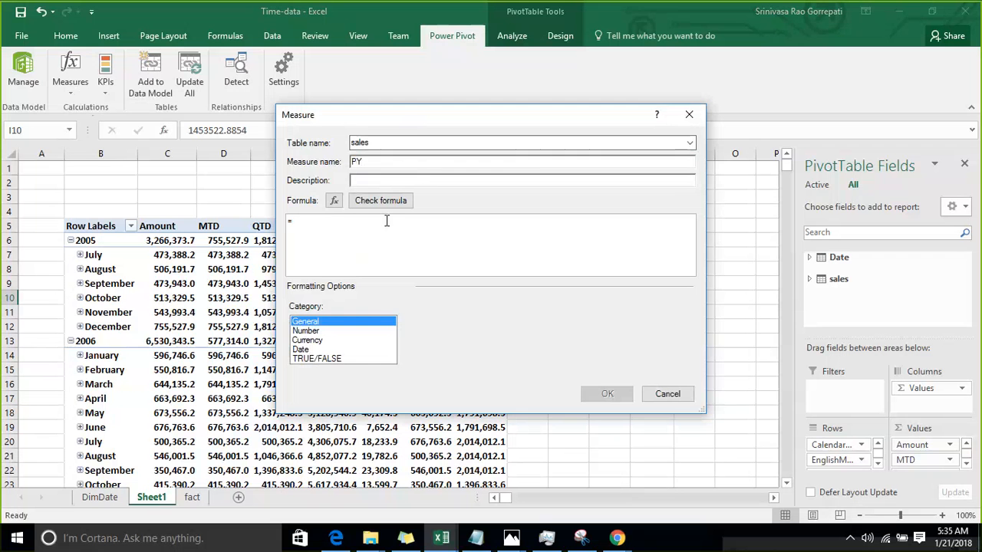
# Enter the PY measure's formula =CALCULATE([Amount],PREVIOUSYEAR('Date'[FullDateAlternateKey])).
pyautogui.write('CALCULATE(')
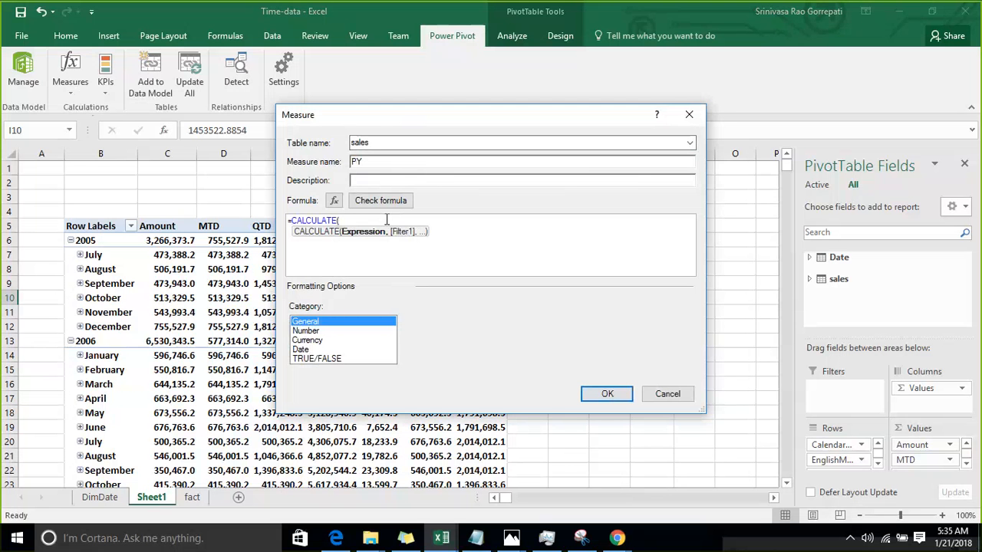
pyautogui.write('[Amount],')
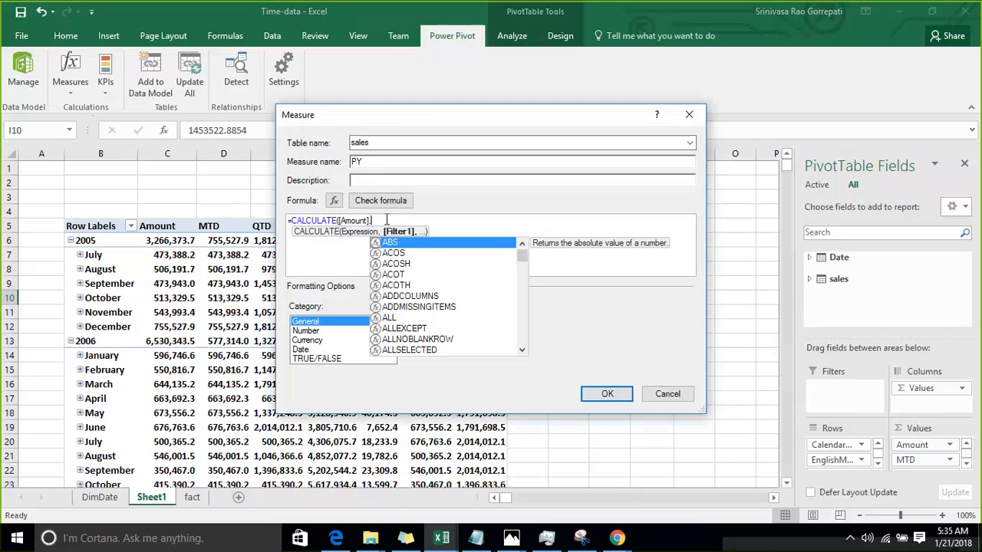
pyautogui.write('PREVIOUSDAY(')
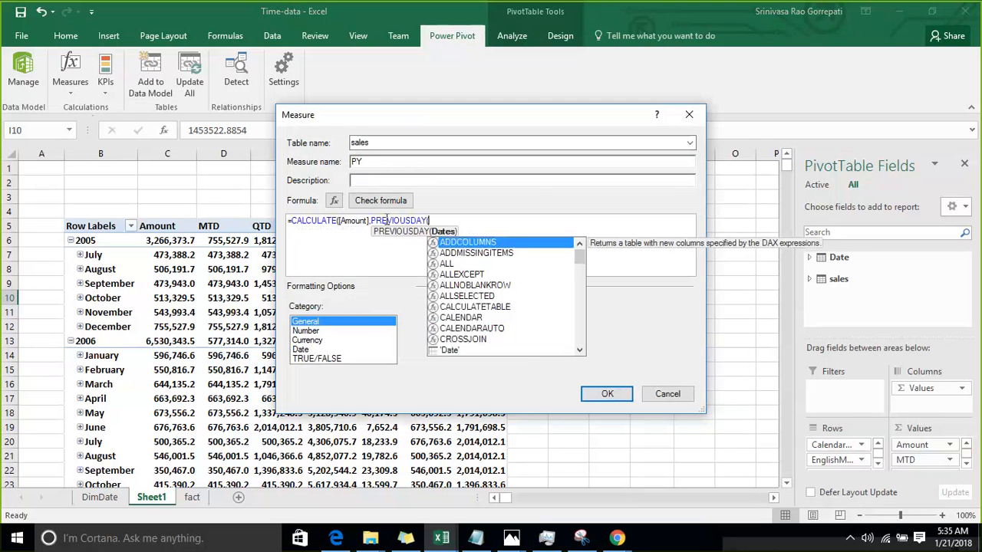
pyautogui.press('BackSpace')
pyautogui.press('BackSpace')
pyautogui.press('BackSpace')
pyautogui.press('BackSpace')
pyautogui.press('BackSpace')
pyautogui.press('BackSpace')
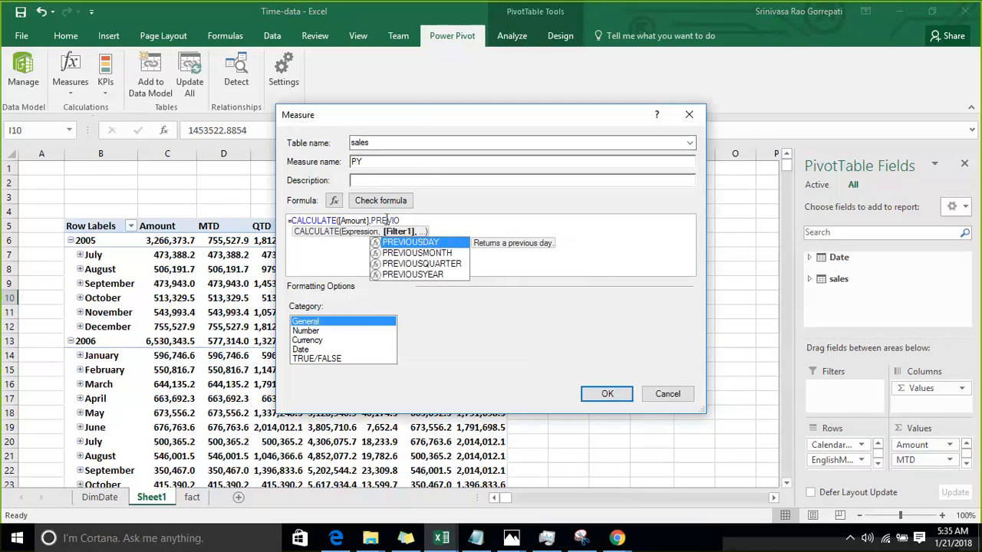
pyautogui.press('Down')
pyautogui.press('Down')
pyautogui.press('Down')
pyautogui.press('Tab')
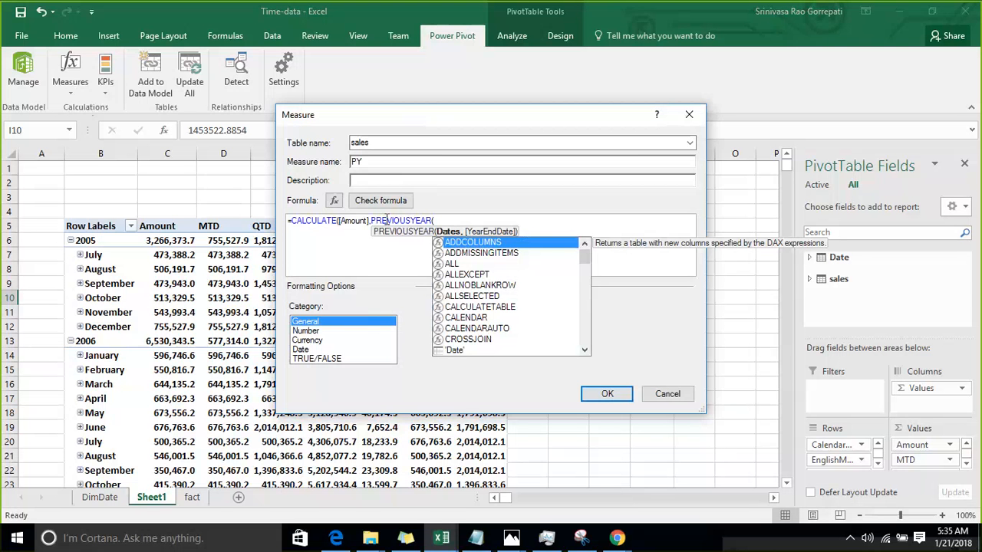
pyautogui.write("'Date'[FullDateAlternateKey]")
pyautogui.press('Tab')
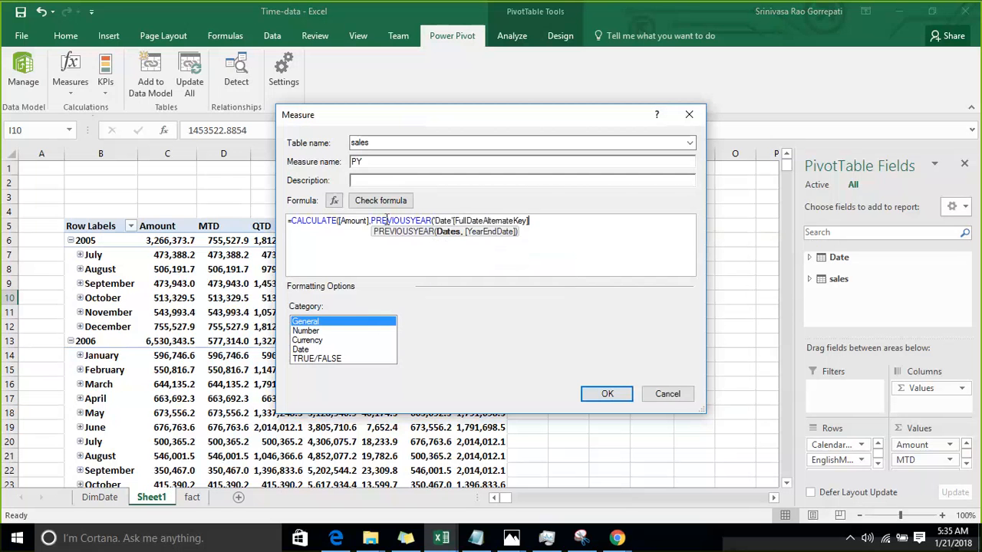
pyautogui.write('))')
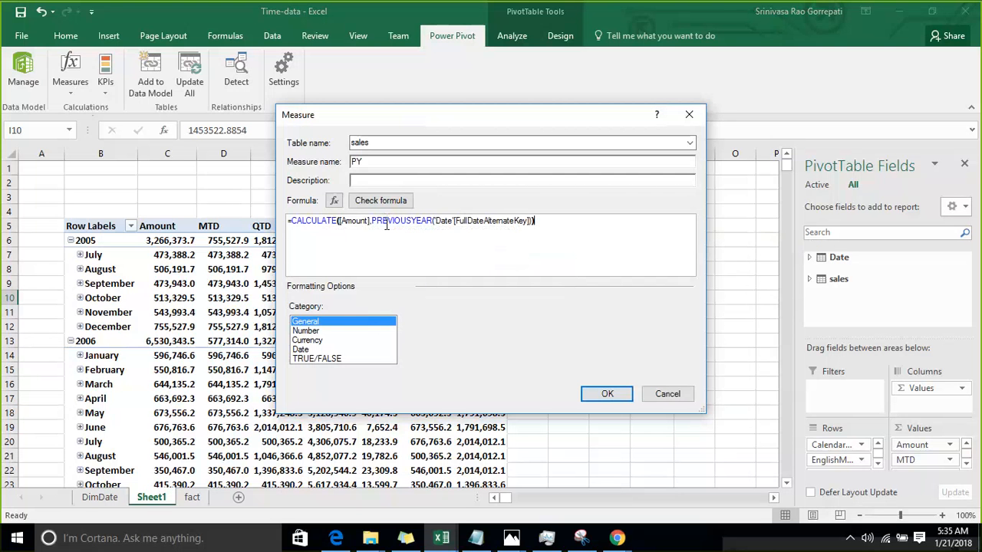
# Format the PY measure as a decimal number with 1 decimal place and a 1000 separator, and create it.
pyautogui.click(305, 331)
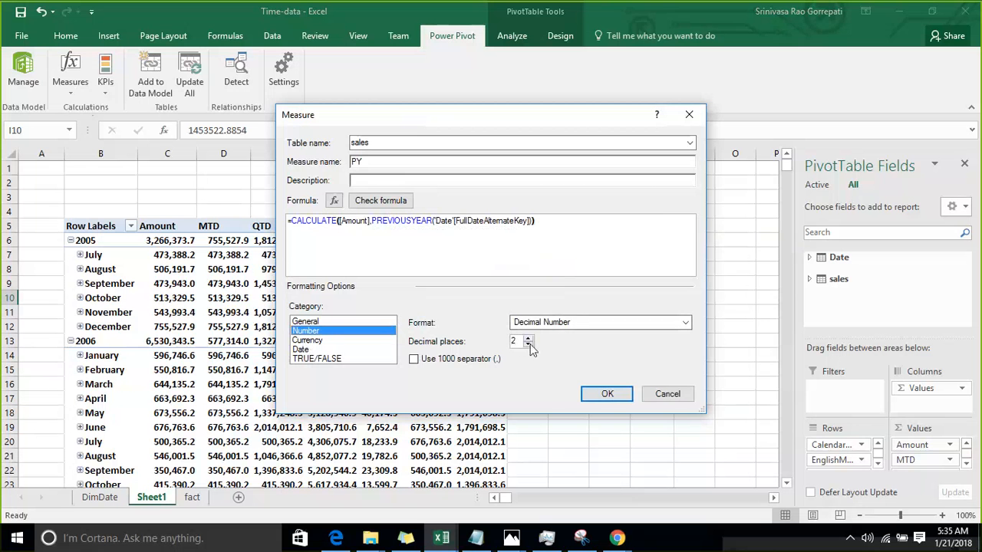
pyautogui.click(532, 346)
pyautogui.click(441, 361)
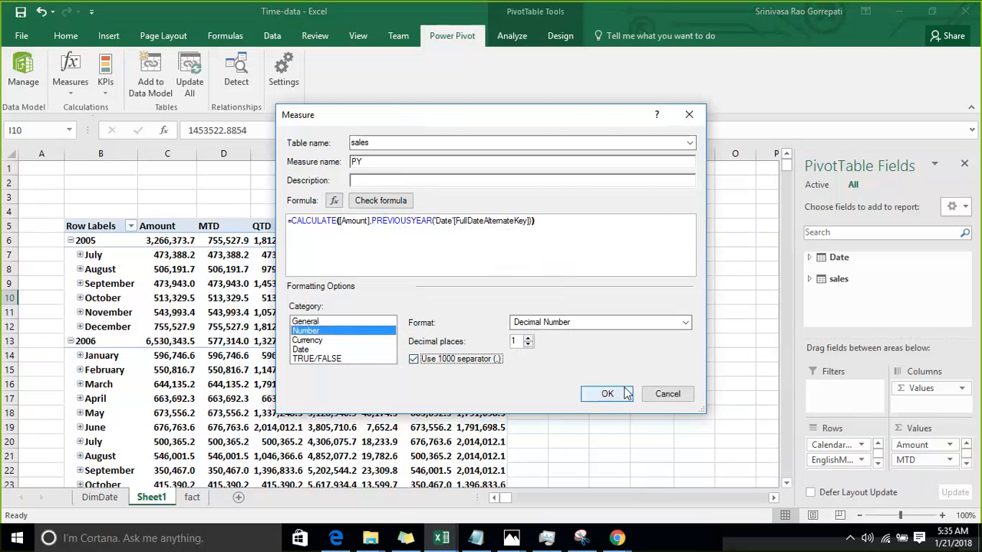
pyautogui.click(596, 396)
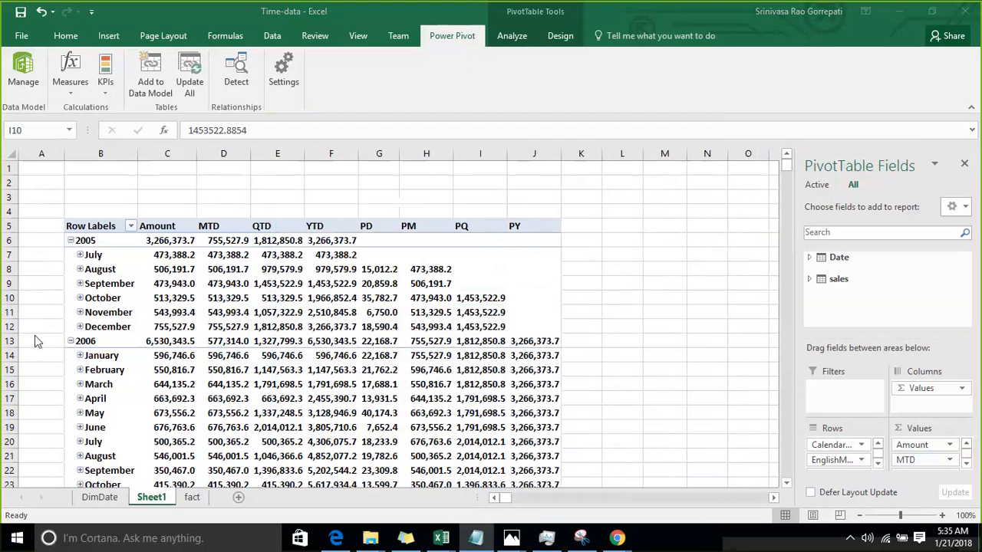
# Collapse 2005 and 2007, keep 2006 expanded, and compare January 2006's PY value with the 2005 YTD.
pyautogui.click(70, 240)
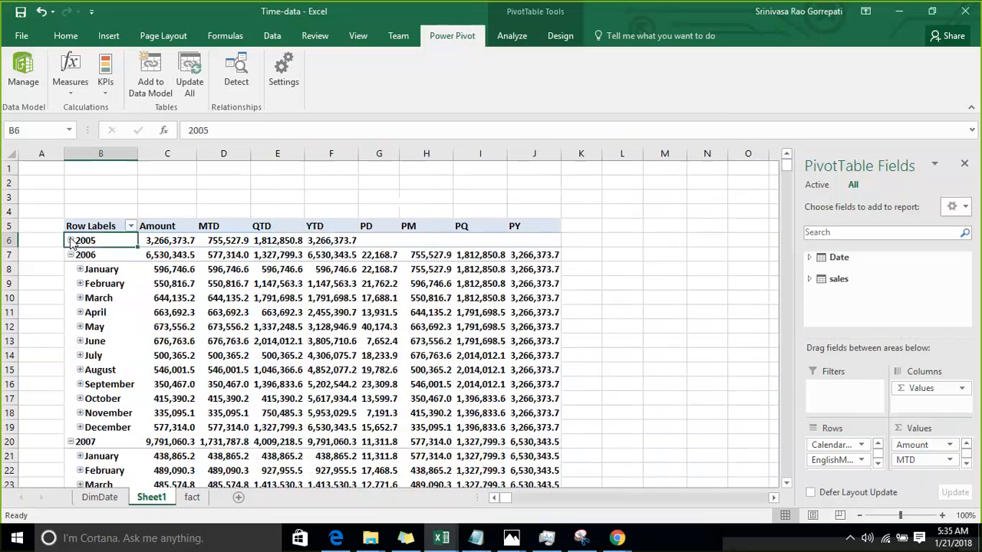
pyautogui.click(69, 254)
pyautogui.click(70, 269)
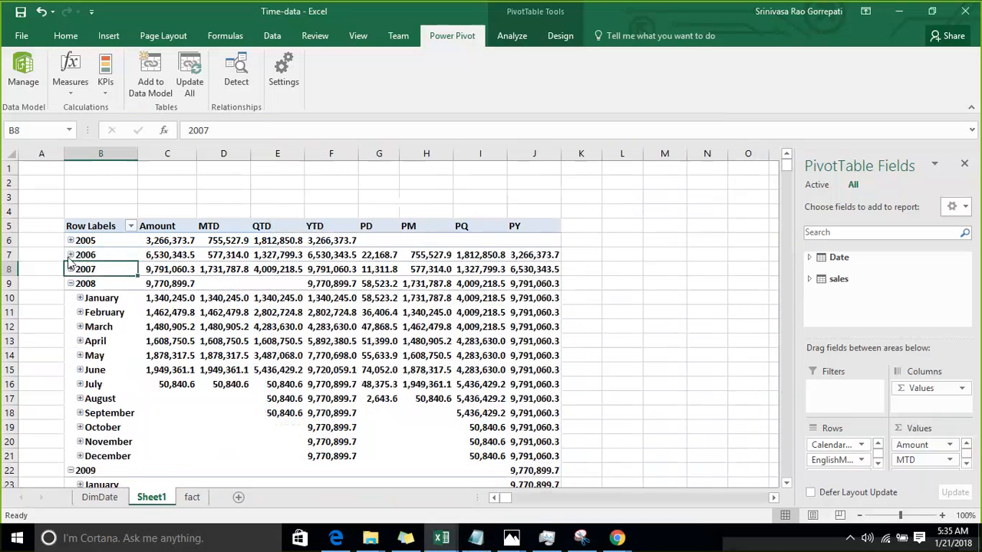
pyautogui.click(70, 255)
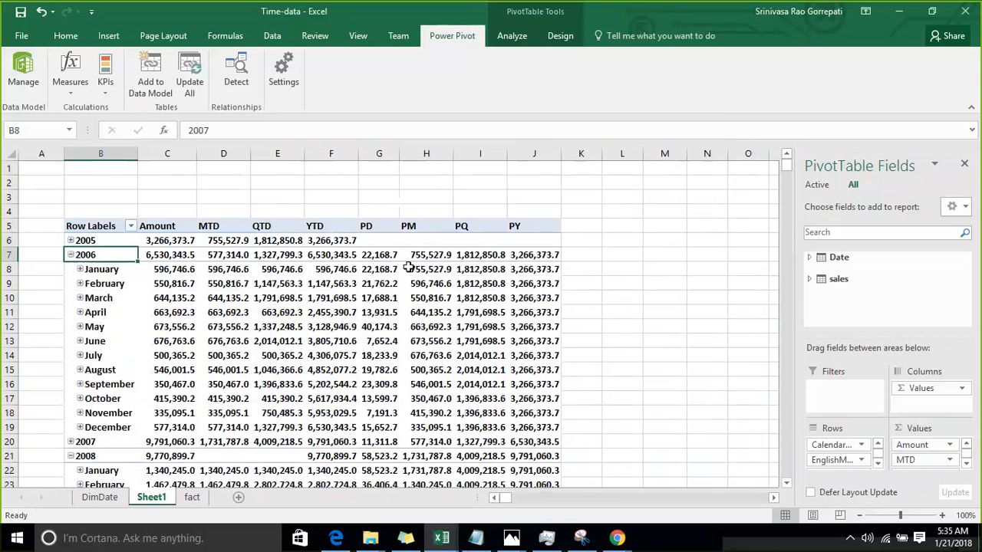
pyautogui.click(521, 270)
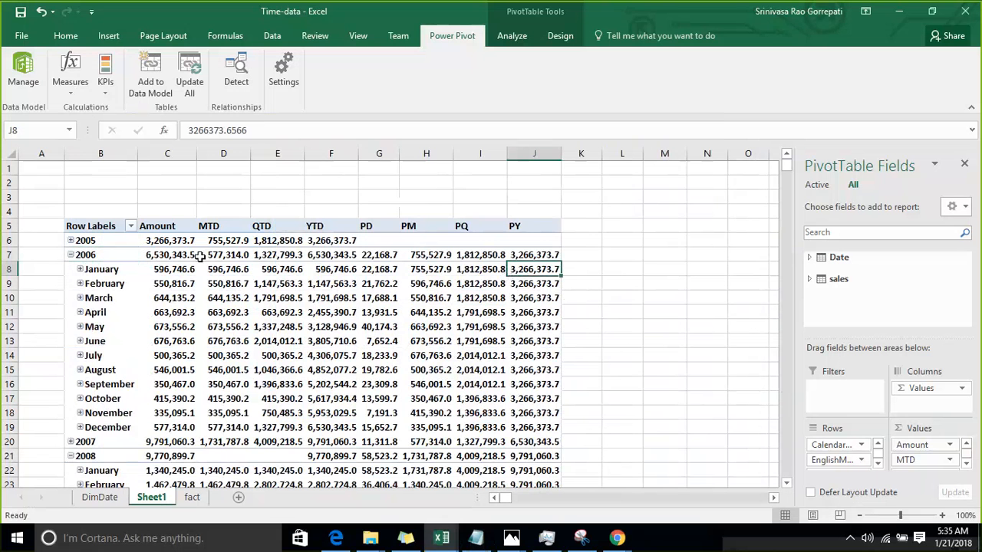
pyautogui.click(322, 241)
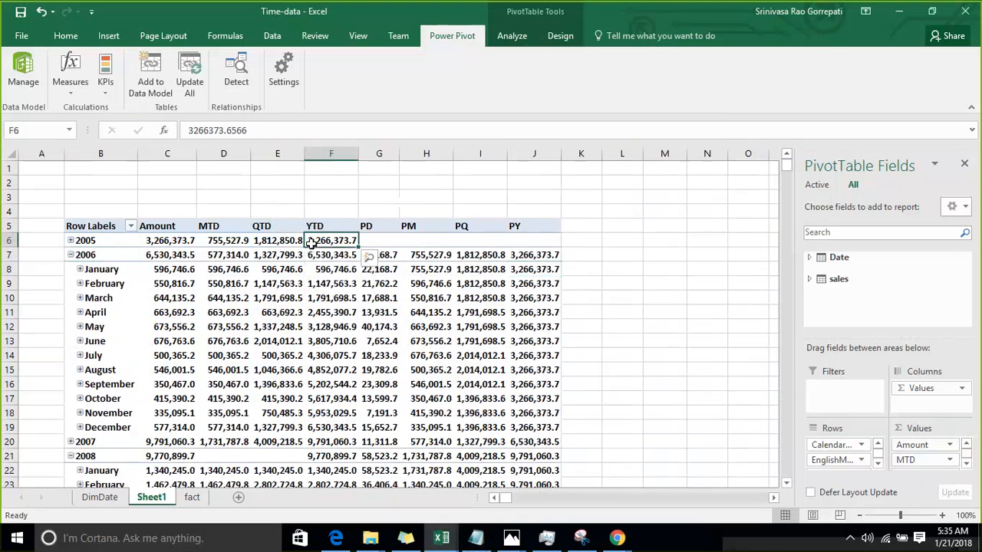
# Collapse 2006 and 2008 in the pivot table and compare the PY value of 2008 with the 2007 YTD.
pyautogui.click(71, 255)
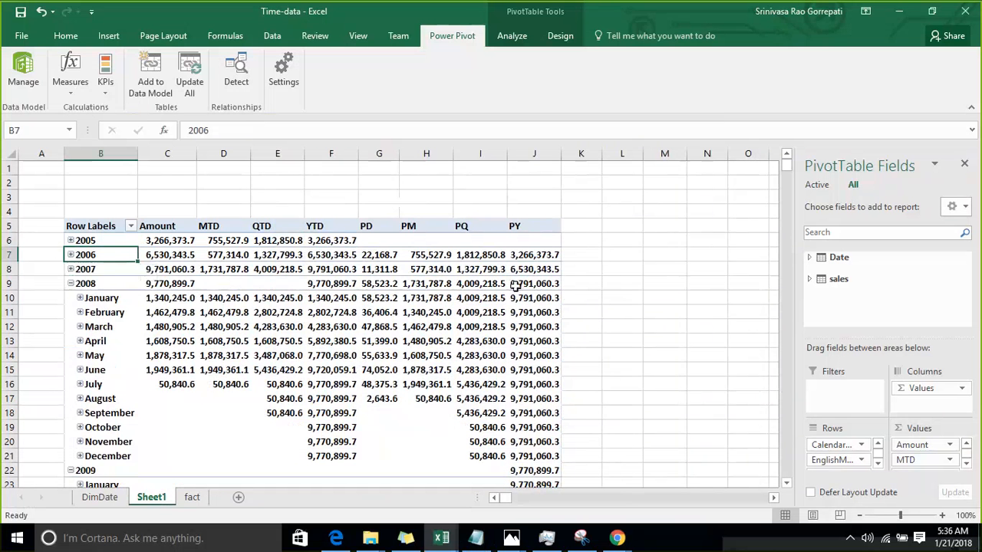
pyautogui.click(515, 284)
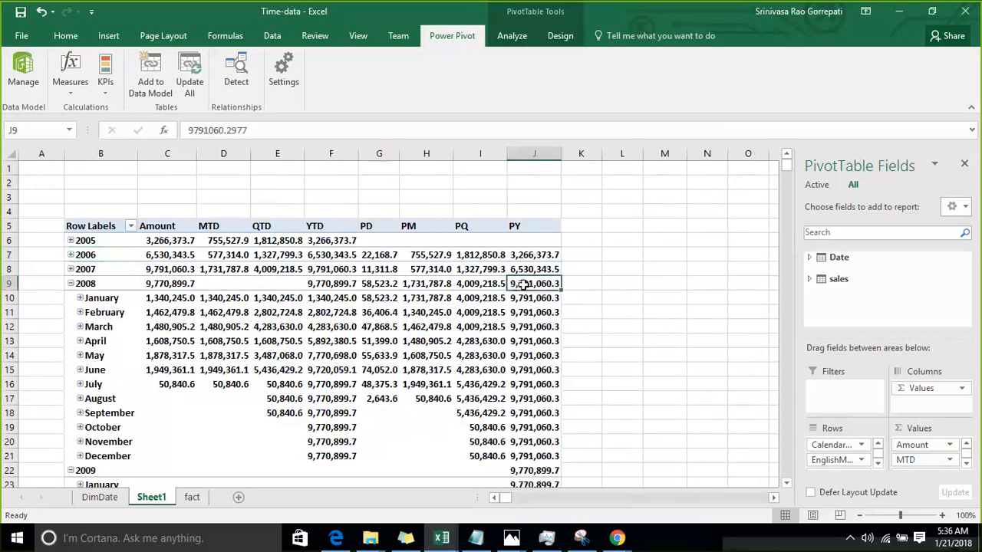
pyautogui.click(342, 272)
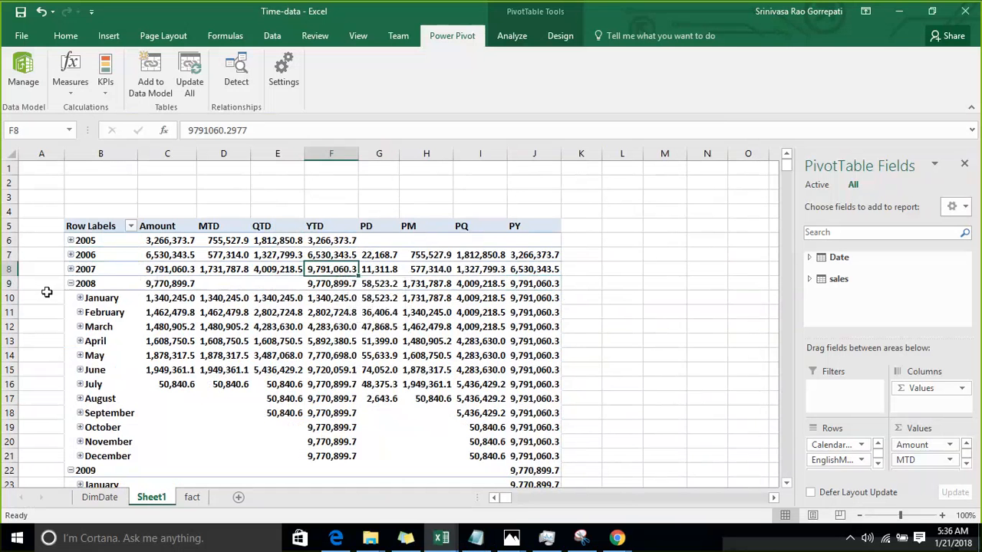
pyautogui.click(69, 283)
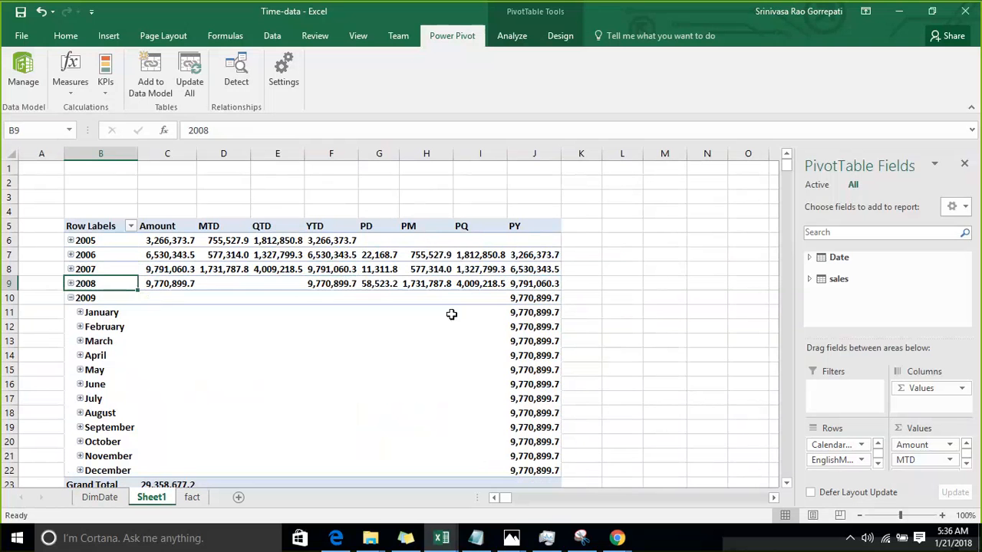
pyautogui.click(535, 283)
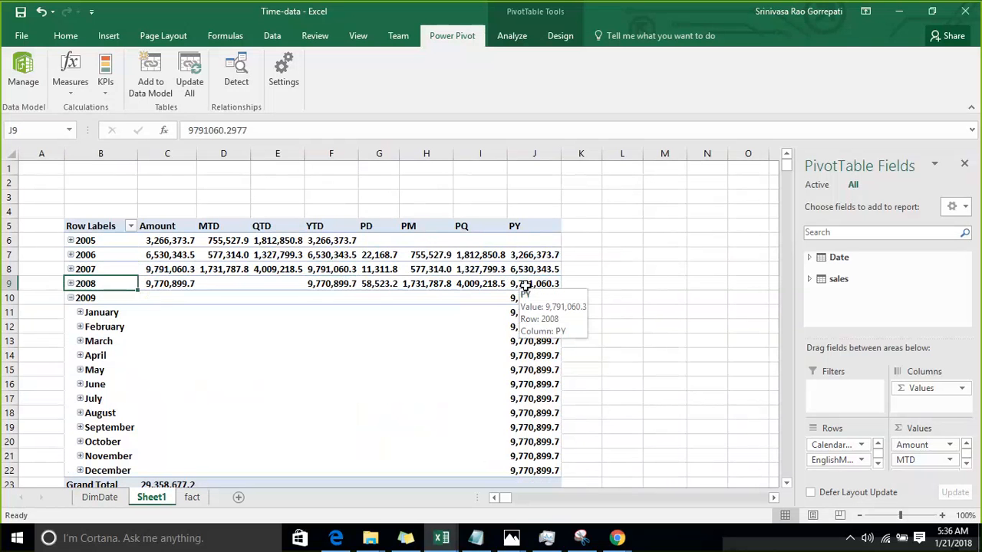
pyautogui.click(335, 273)
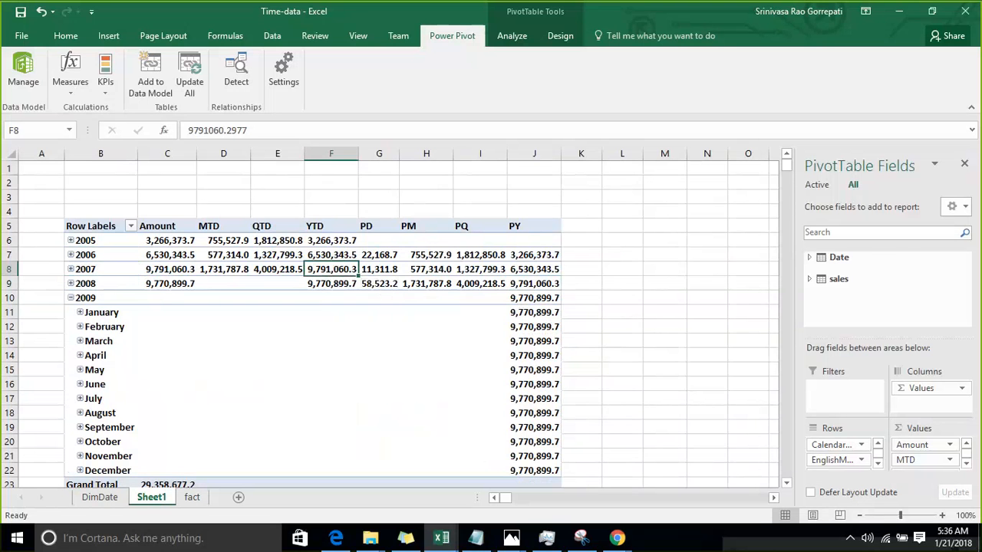
pyautogui.click(600, 19)
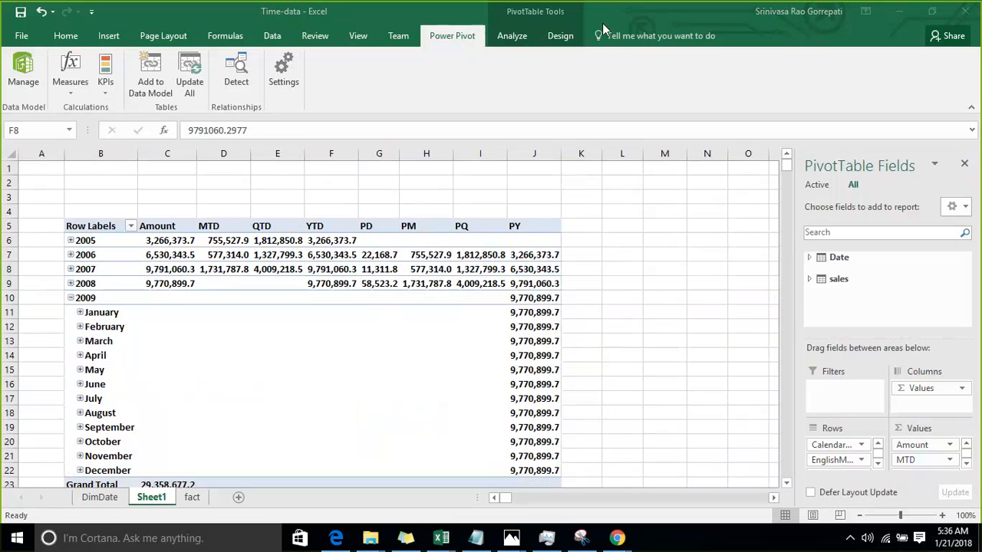
pyautogui.moveTo(769, 547); pyautogui.dragTo(741, 130)
pyautogui.click(529, 284)
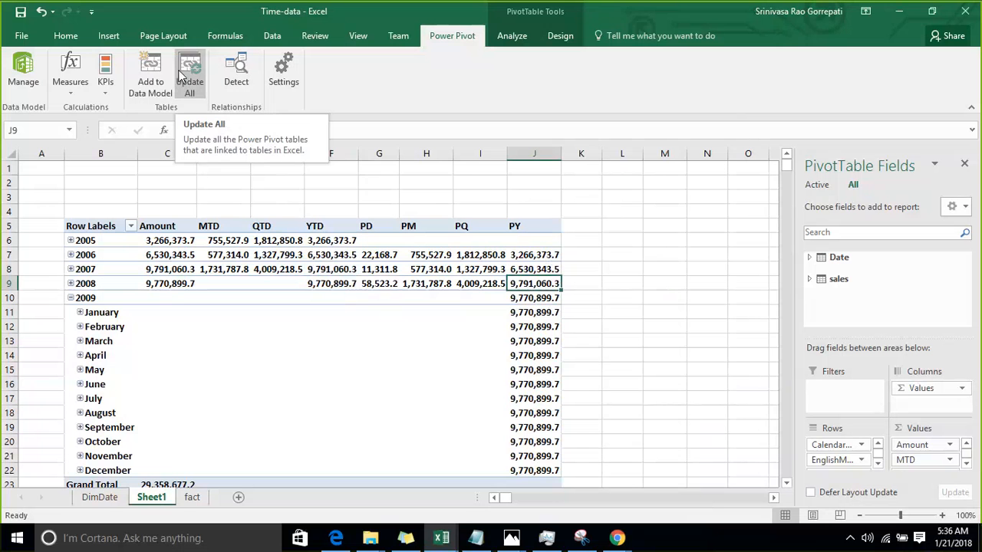
pyautogui.click(482, 256)
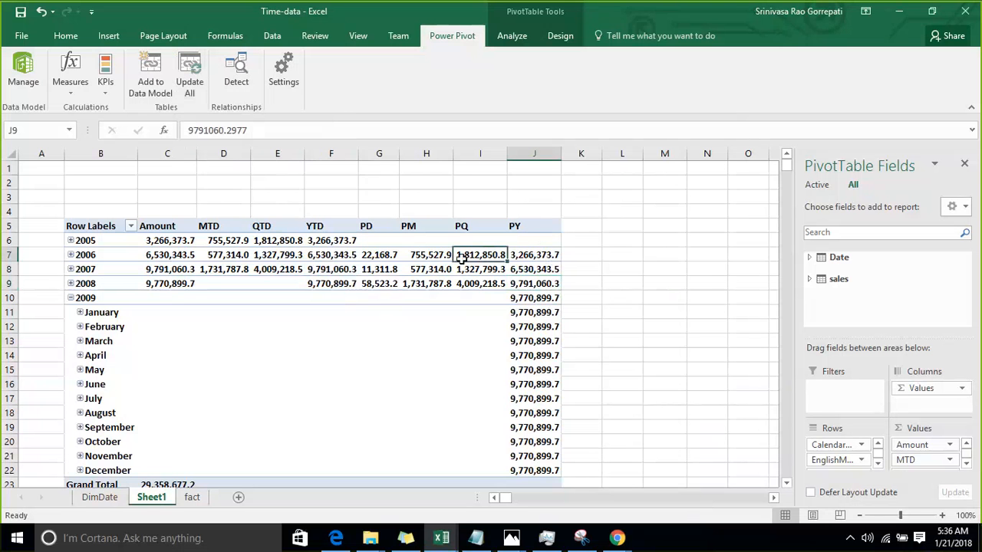
pyautogui.moveTo(883, 165); pyautogui.dragTo(632, 421)
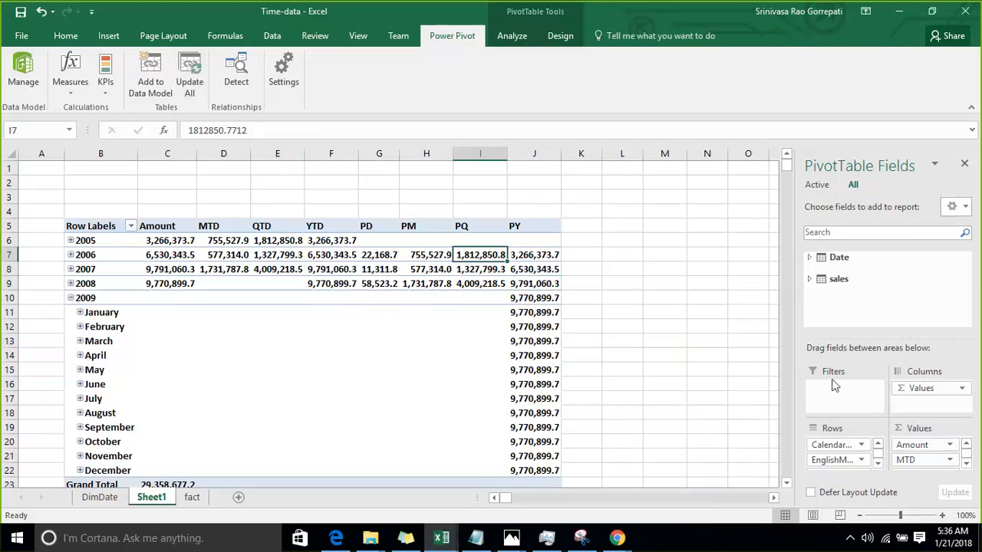
# Remove the PY, PQ, PM and PD measures of the sales table from the pivot table.
pyautogui.click(809, 278)
pyautogui.scroll(-5, 838, 295)
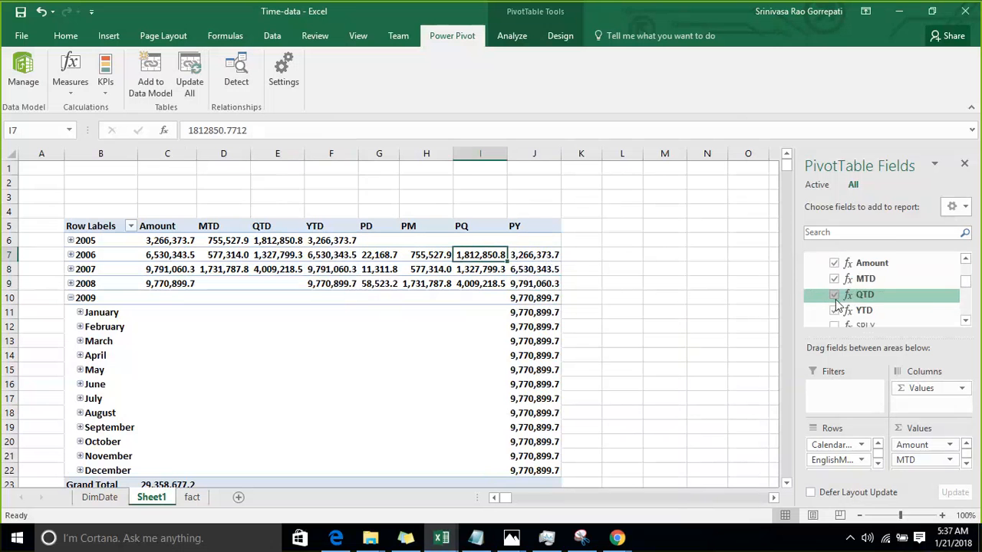
pyautogui.scroll(-5, 836, 292)
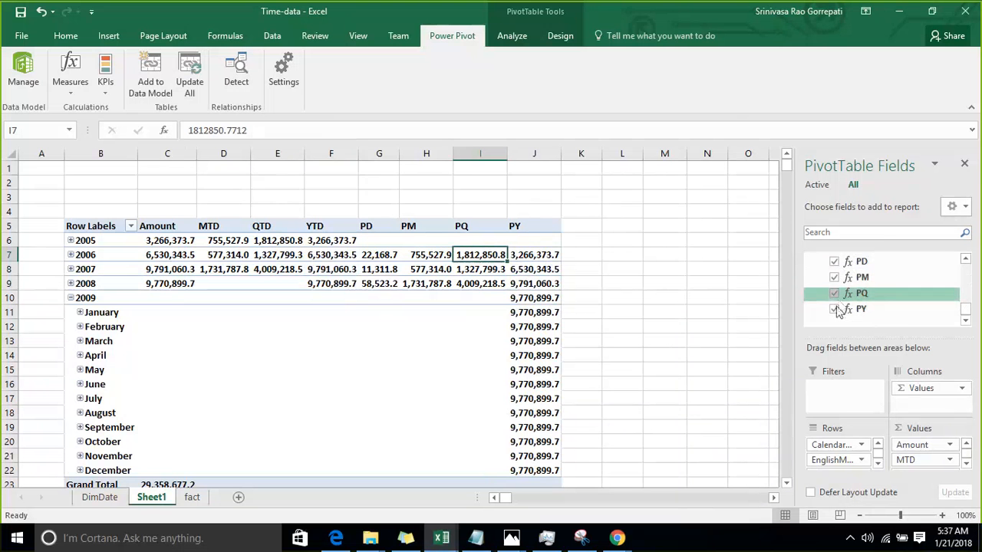
pyautogui.click(834, 308)
pyautogui.click(835, 292)
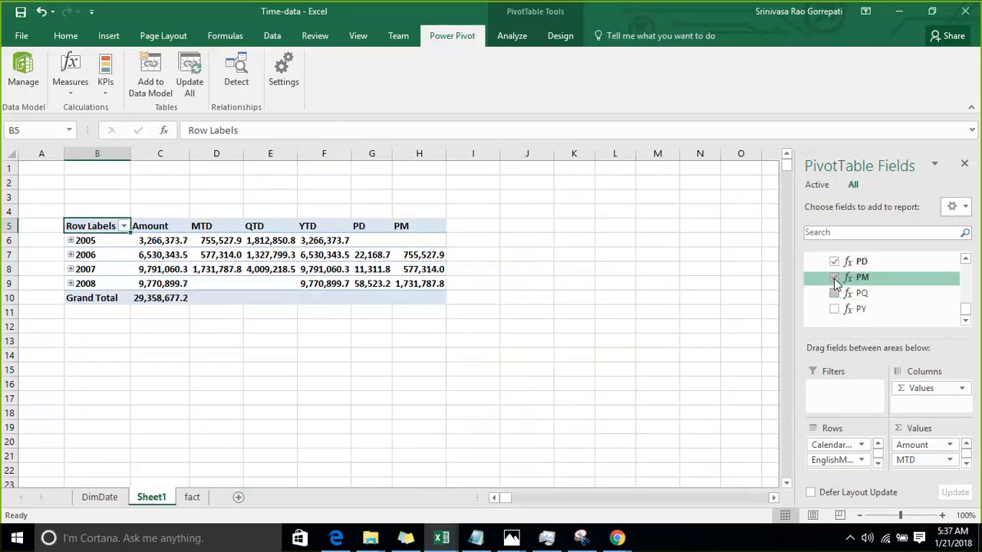
pyautogui.click(835, 278)
pyautogui.click(834, 263)
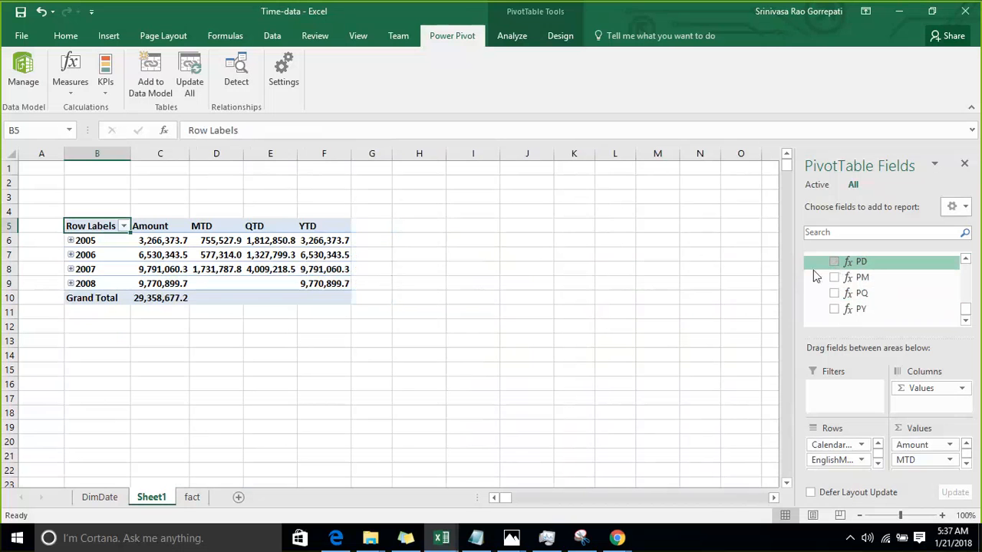
pyautogui.click(400, 245)
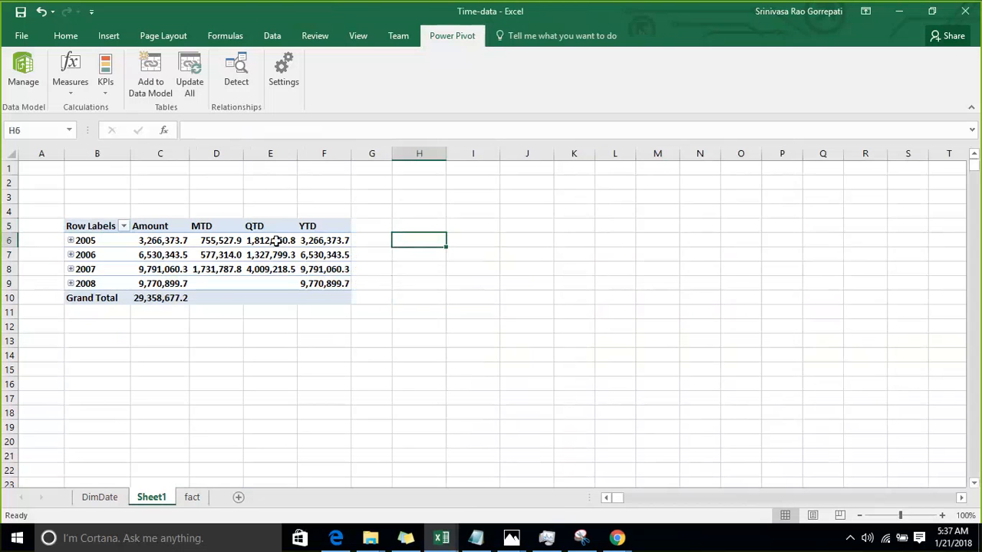
# Start a new measure in the sales table and name it nextDay.
pyautogui.click(276, 241)
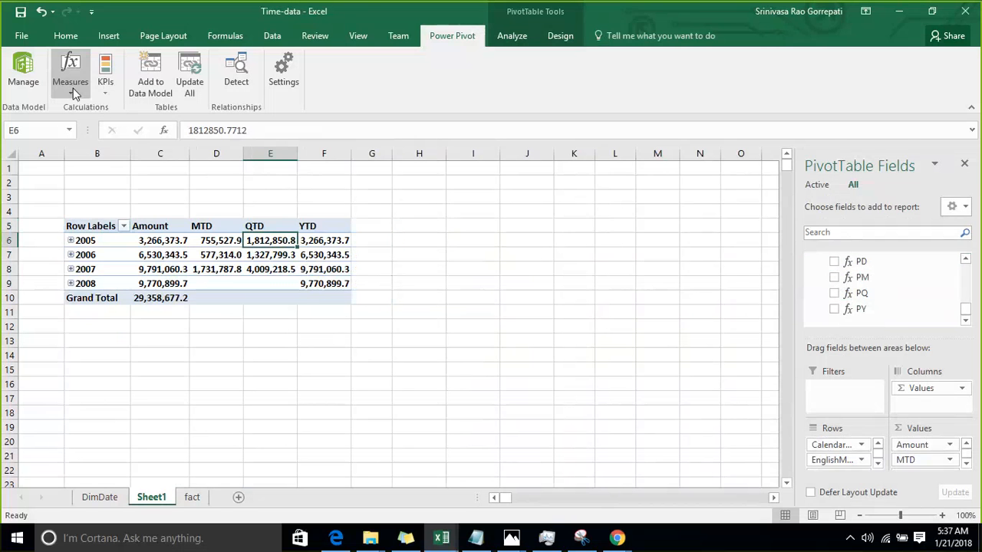
pyautogui.click(73, 91)
pyautogui.click(79, 108)
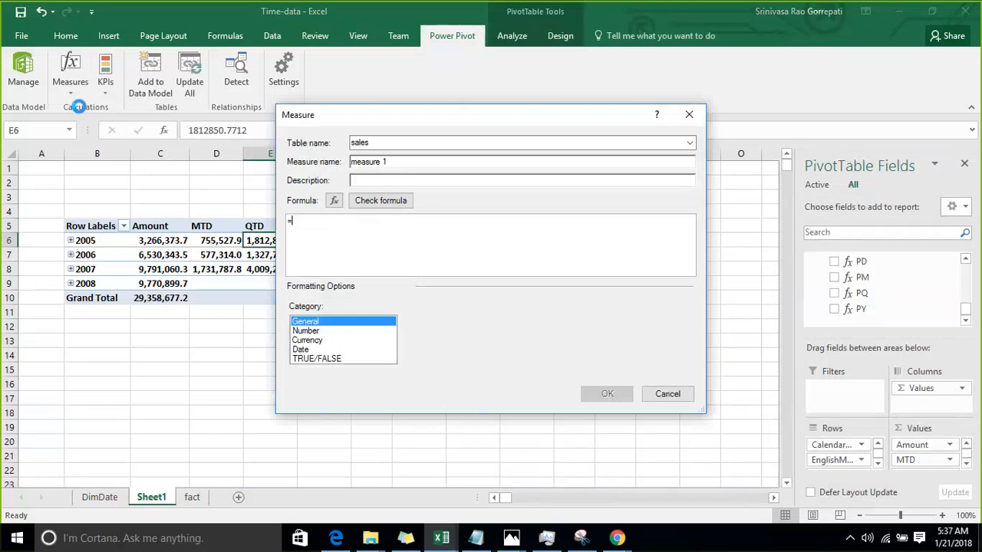
pyautogui.moveTo(434, 161); pyautogui.dragTo(318, 169)
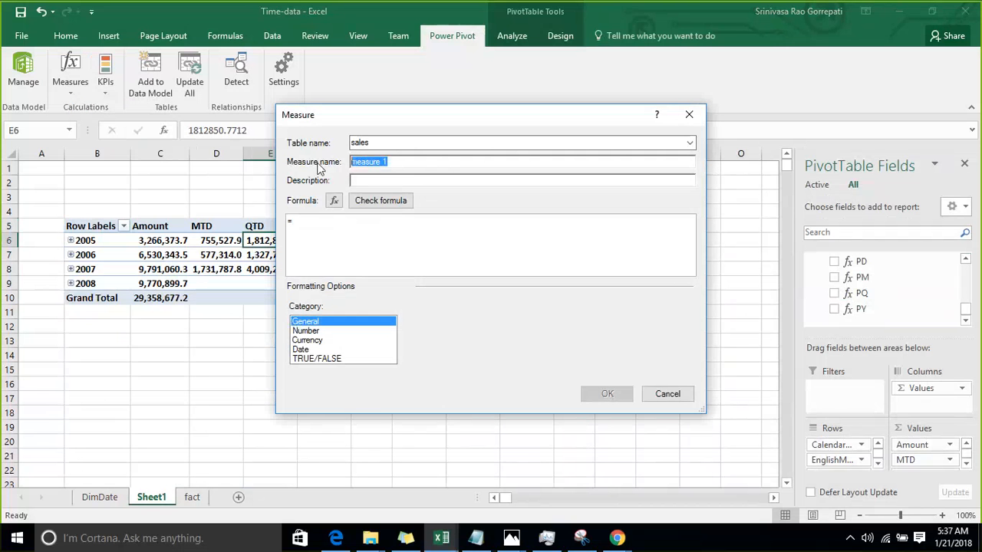
pyautogui.write('nextDay')
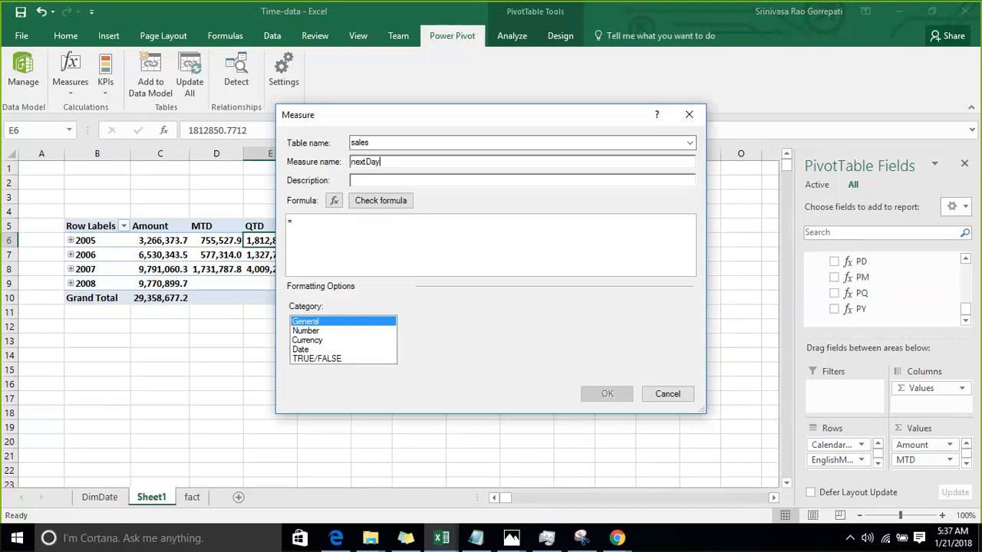
# Enter the nextDay measure's formula =CALCULATE([Amount],NEXTDAY('Date'[FullDateAlternateKey])).
pyautogui.click(341, 224)
pyautogui.write('Cla')
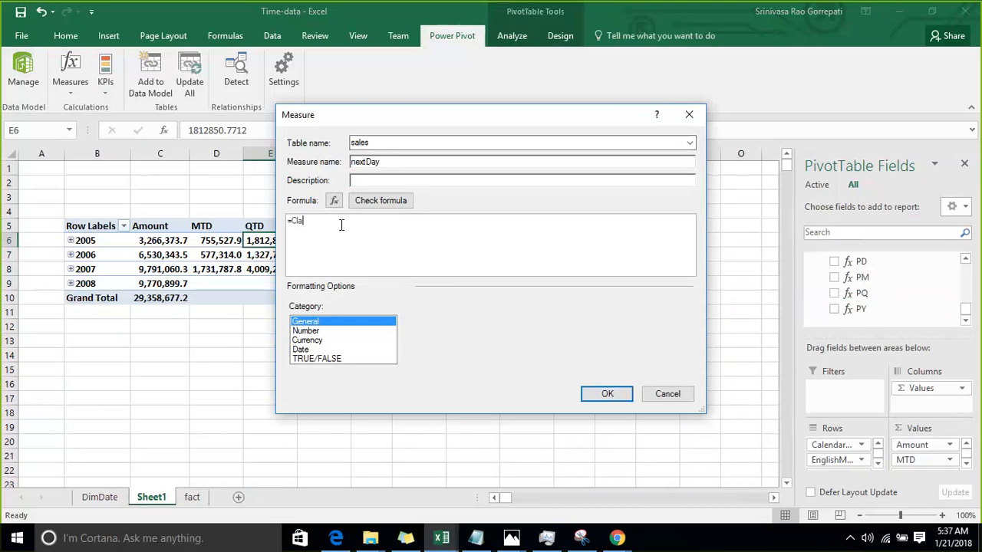
pyautogui.press('BackSpace')
pyautogui.press('BackSpace')
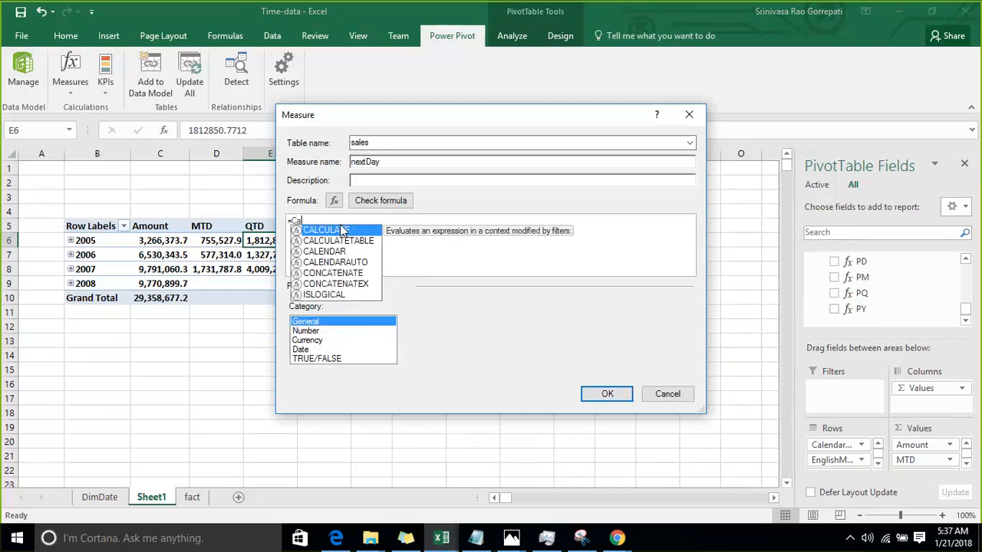
pyautogui.doubleClick(342, 231)
pyautogui.write('[Amount]')
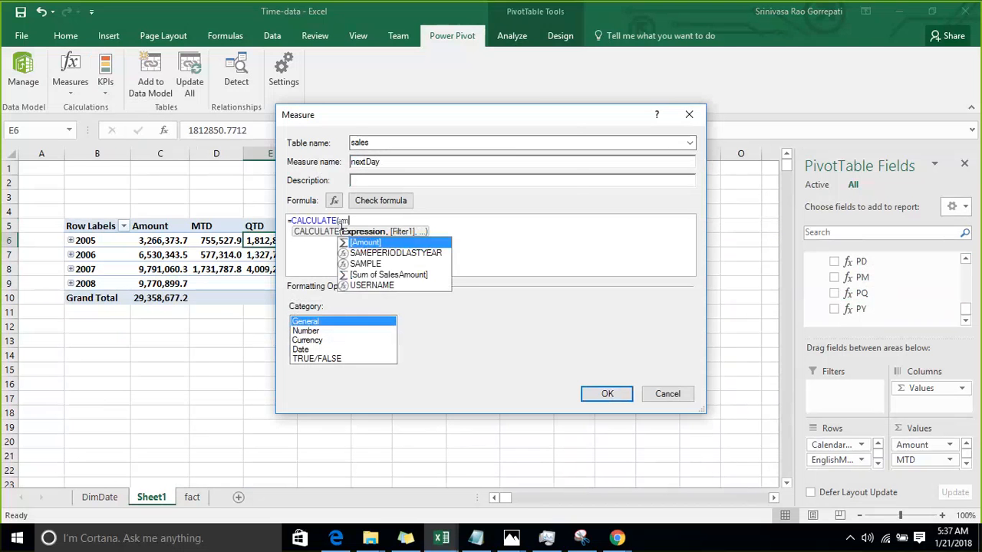
pyautogui.press('Tab')
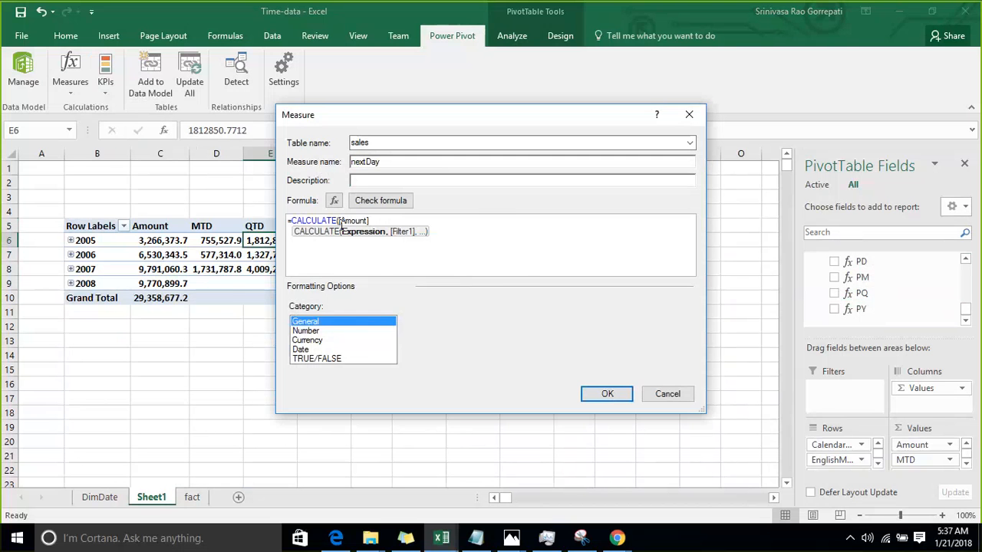
pyautogui.write(',ne')
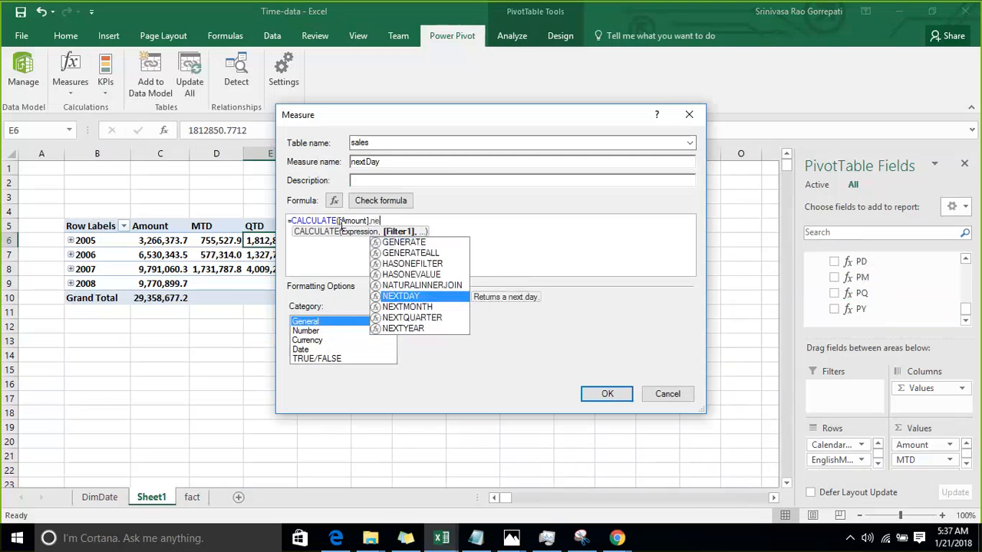
pyautogui.press('Tab')
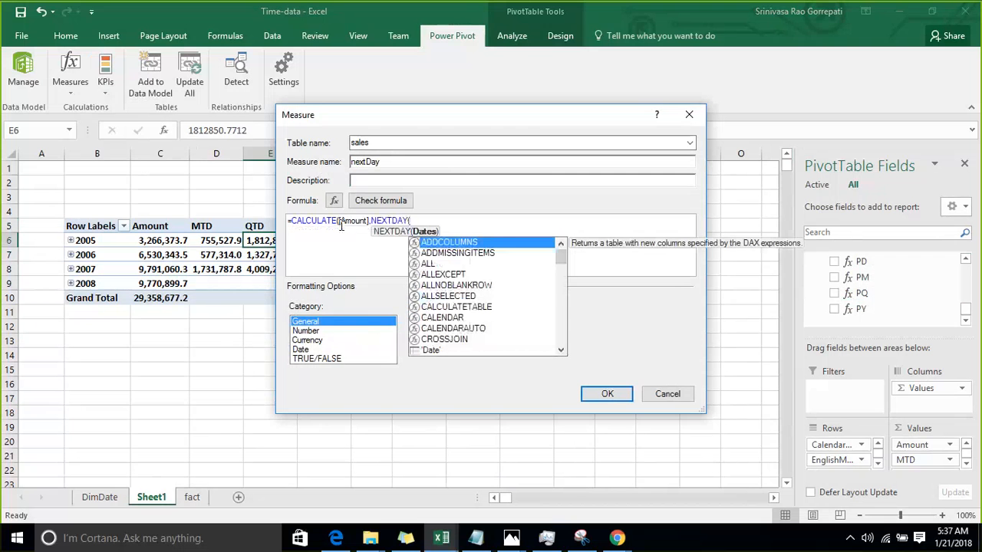
pyautogui.write('fu')
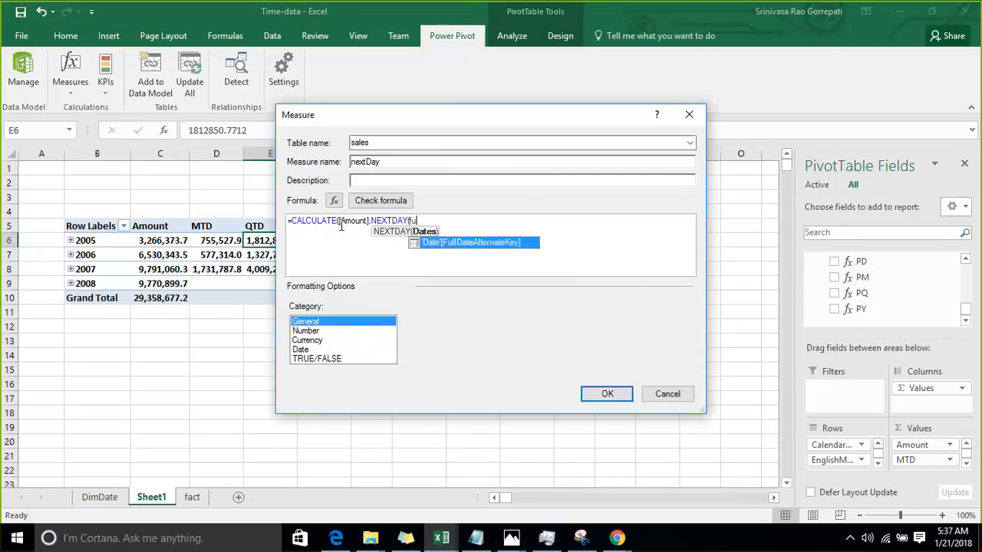
pyautogui.press('Tab')
pyautogui.write(')')
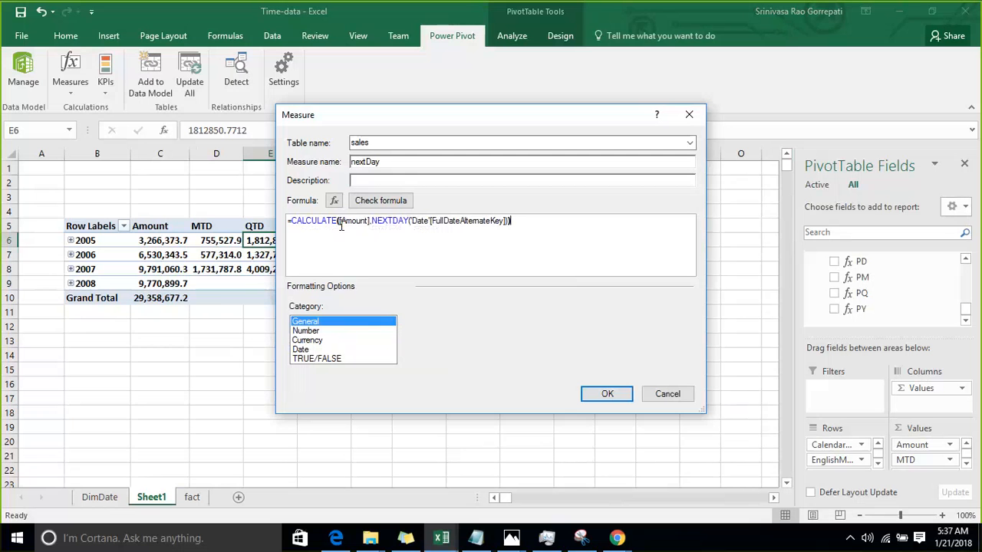
# Format the nextDay measure as a decimal number with 1 decimal place and a 1000 separator, and create it.
pyautogui.click(331, 330)
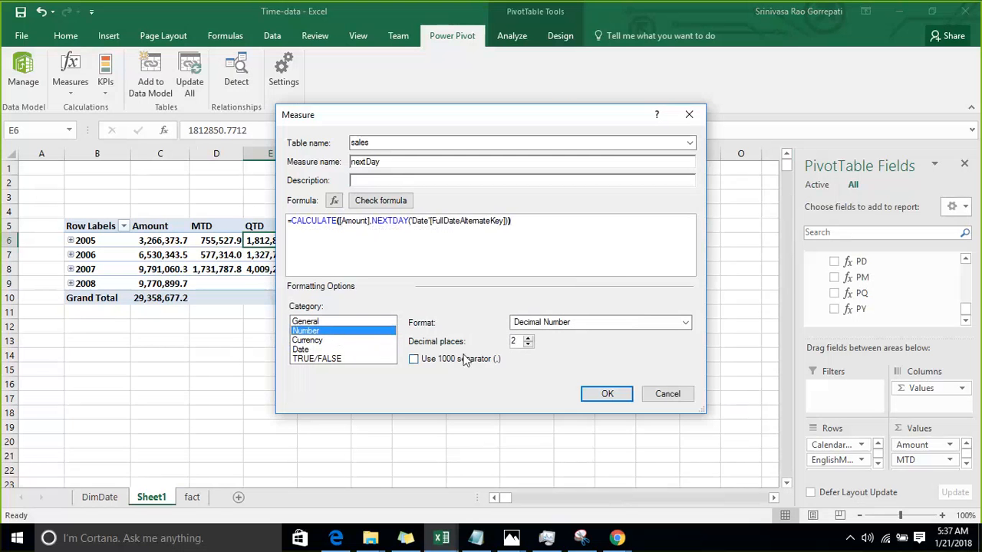
pyautogui.click(529, 346)
pyautogui.click(454, 360)
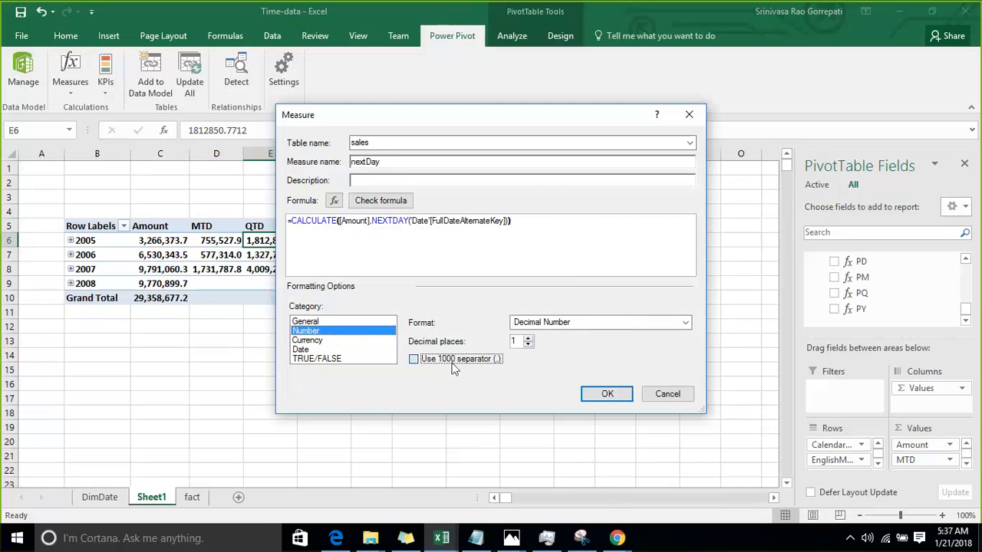
pyautogui.click(606, 394)
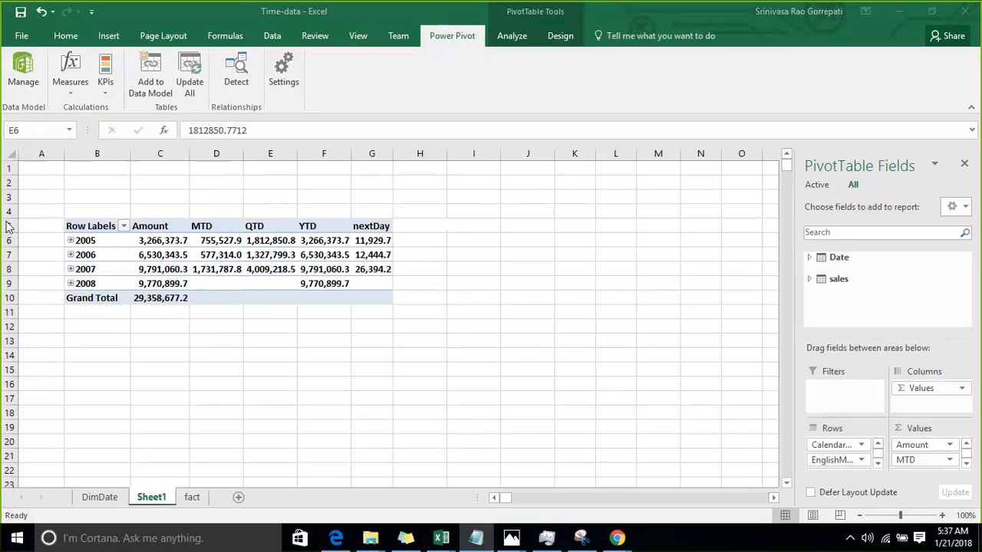
# Expand 2005 in the pivot table down to the daily rows of June and July.
pyautogui.click(70, 241)
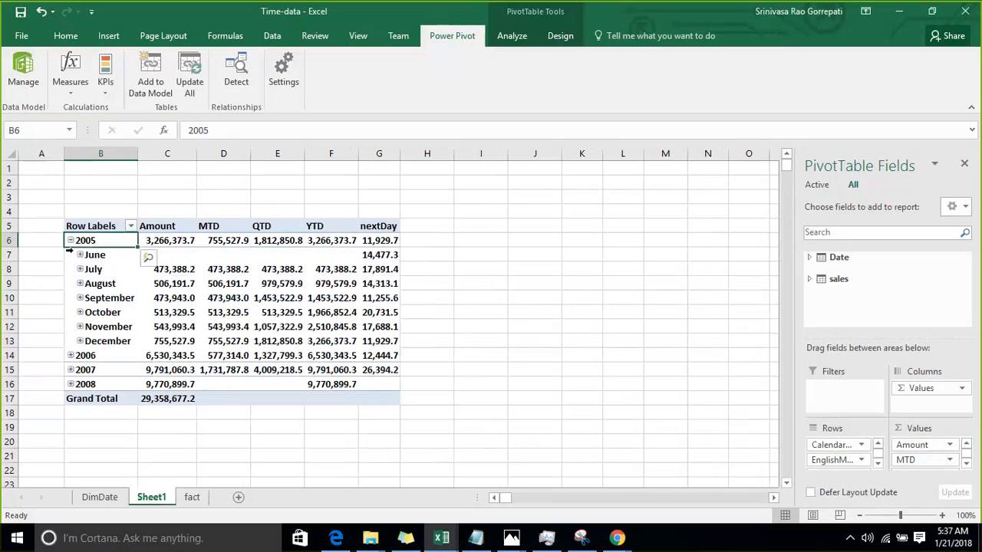
pyautogui.click(79, 253)
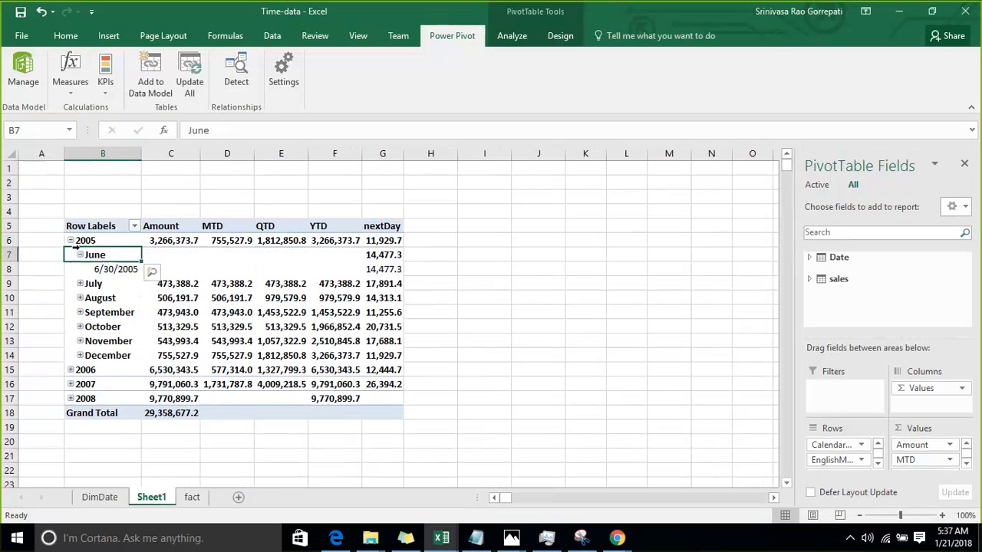
pyautogui.click(80, 284)
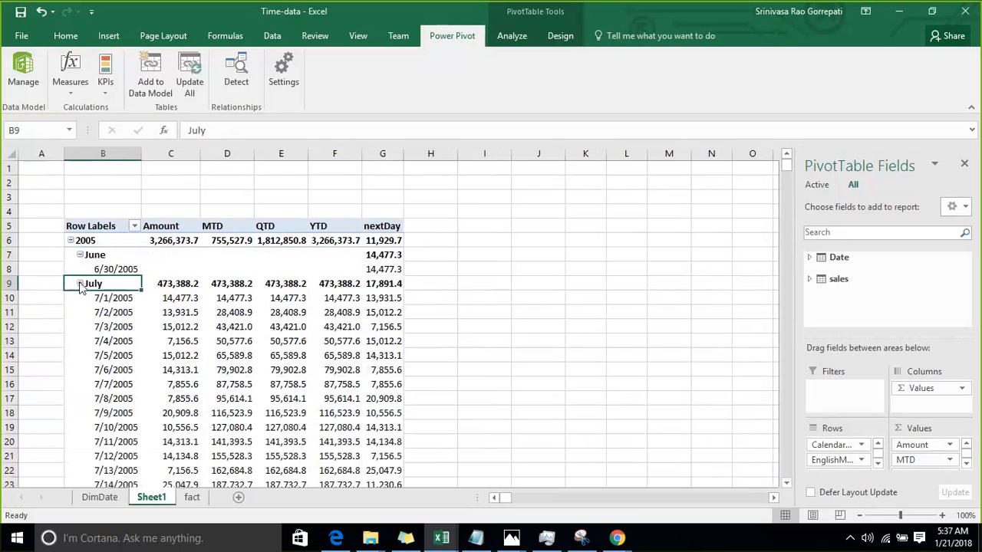
# Check the nextDay value of 6/30/2005 and look through the daily July rows down to the grand total.
pyautogui.scroll(-3, 146, 277)
pyautogui.scroll(3, 146, 277)
pyautogui.click(129, 269)
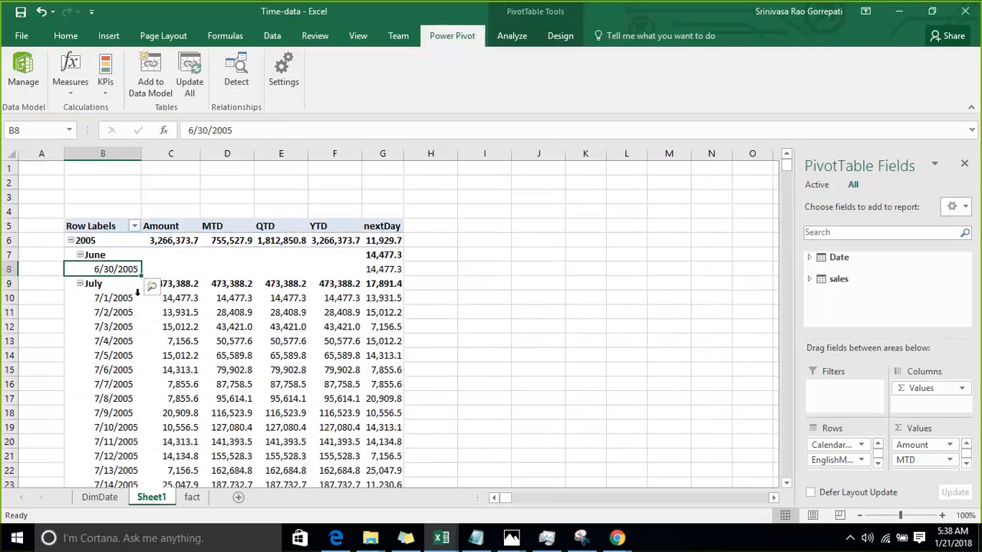
pyautogui.click(387, 269)
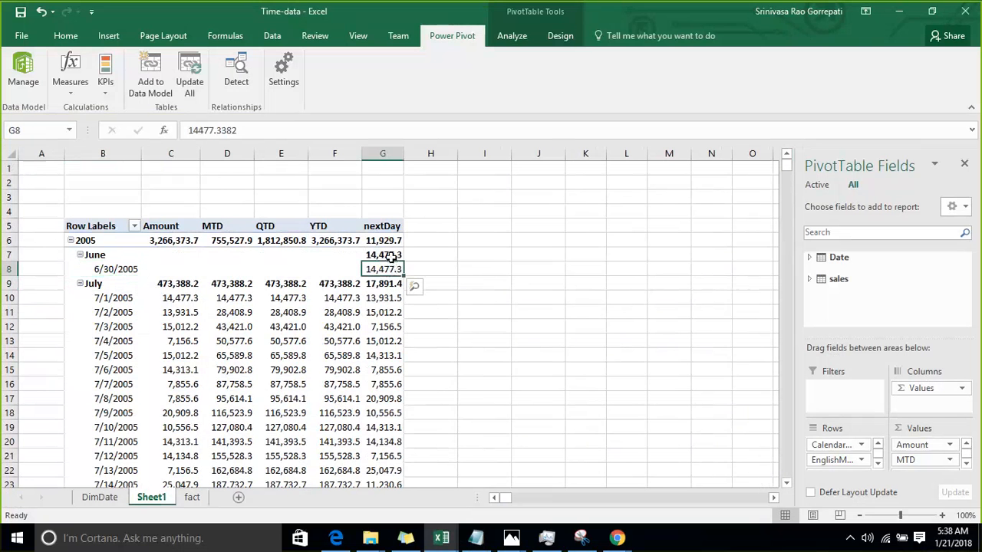
pyautogui.scroll(-1, 371, 288)
pyautogui.scroll(-4, 371, 287)
pyautogui.scroll(-4, 362, 306)
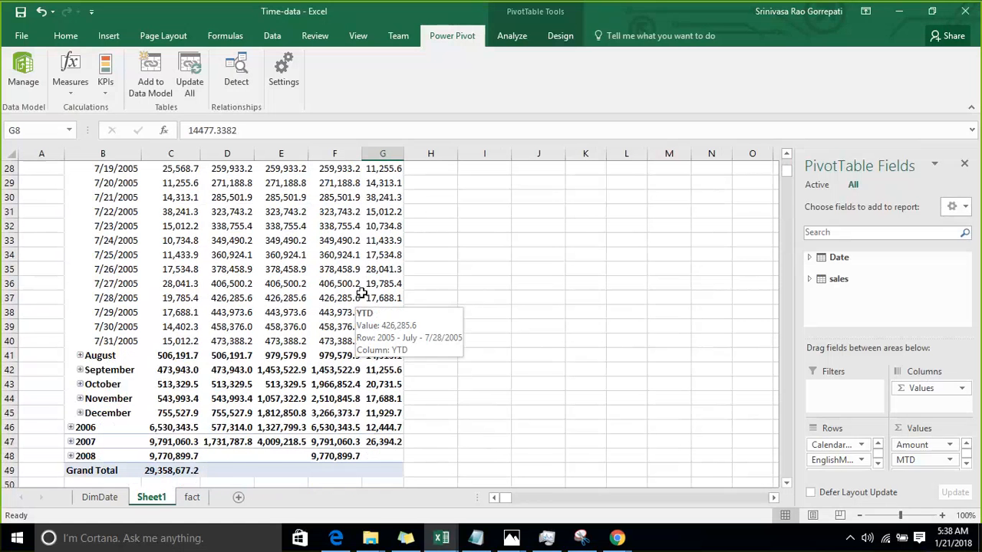
pyautogui.scroll(8, 361, 298)
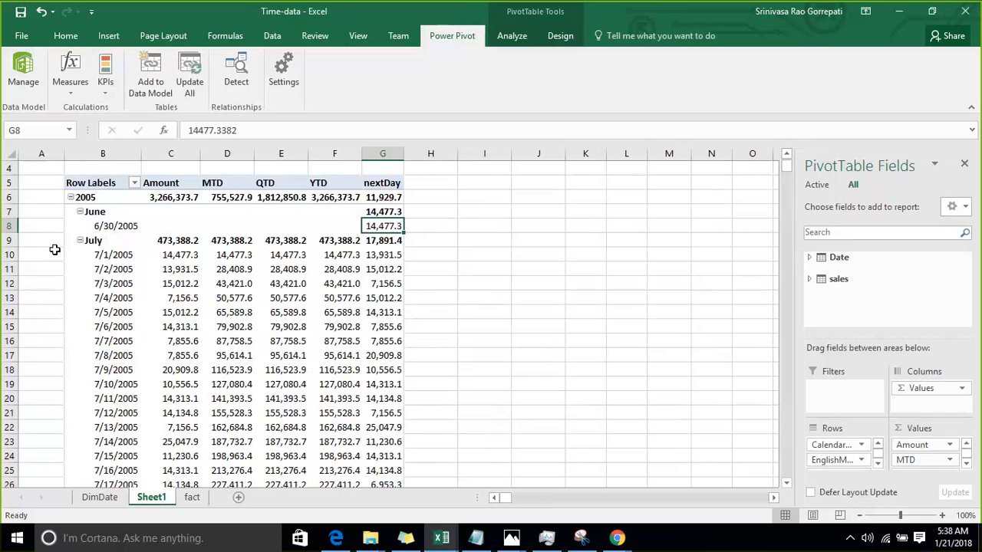
# Compare the nextDay values of 6/30/2005, 7/1/2005 and 7/2/2005 with the Amount of each following day.
pyautogui.click(469, 229)
pyautogui.click(125, 228)
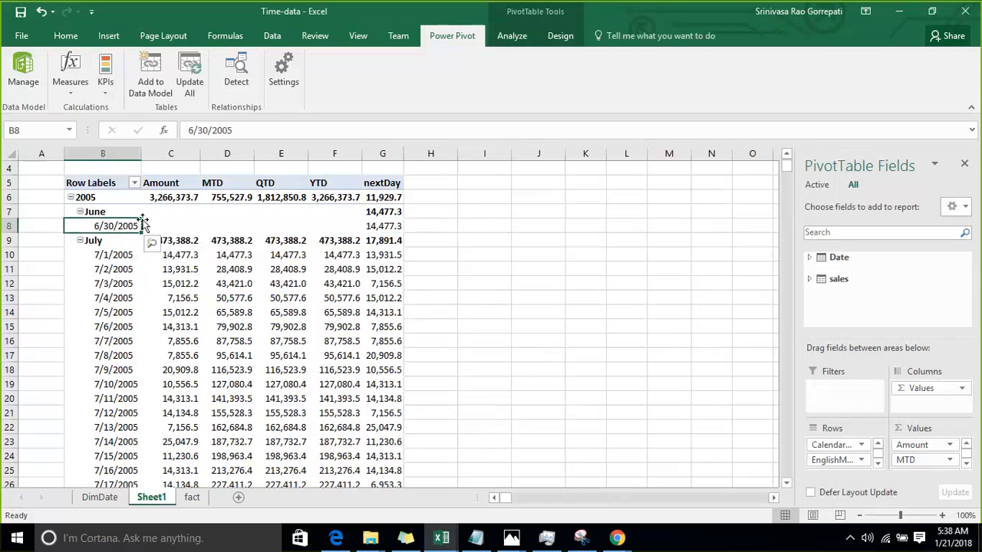
pyautogui.click(395, 226)
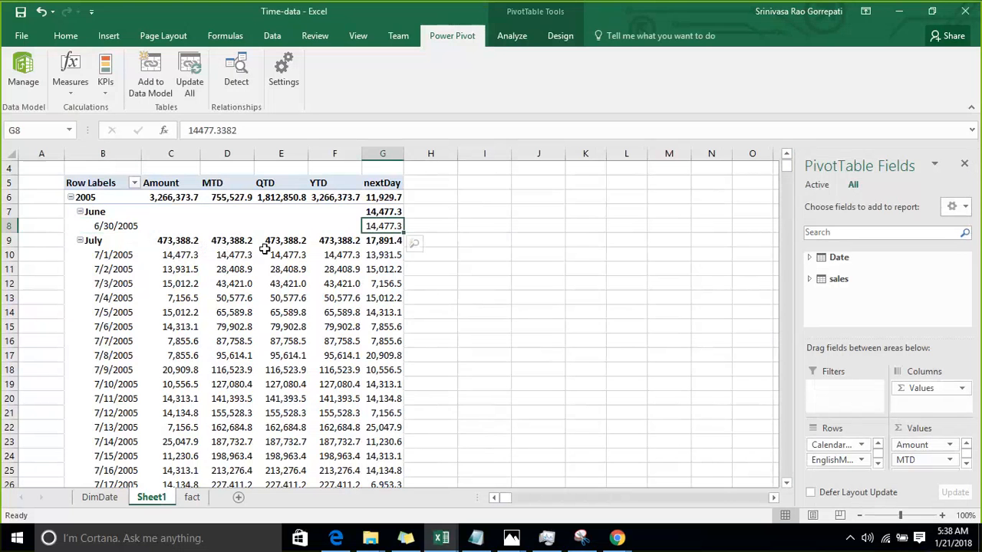
pyautogui.click(109, 256)
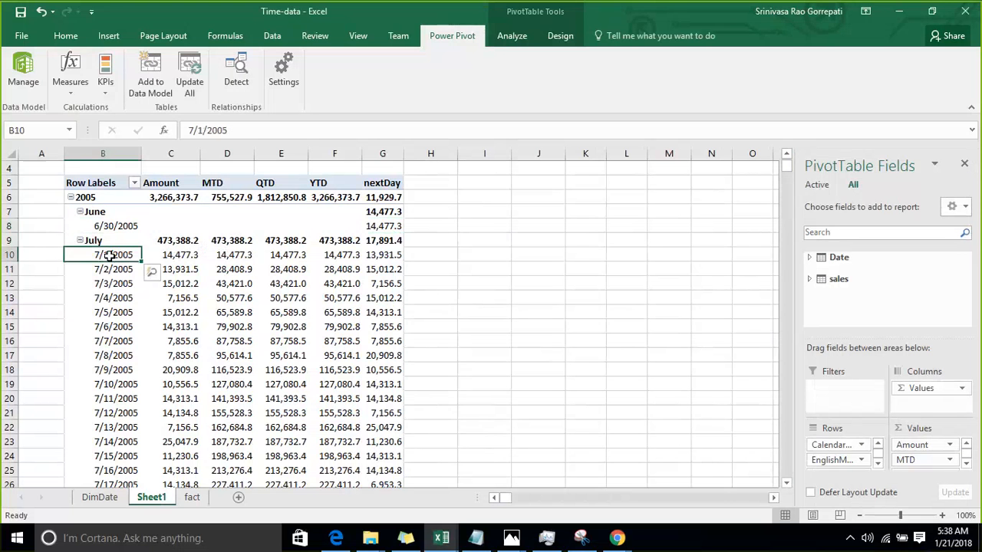
pyautogui.click(175, 270)
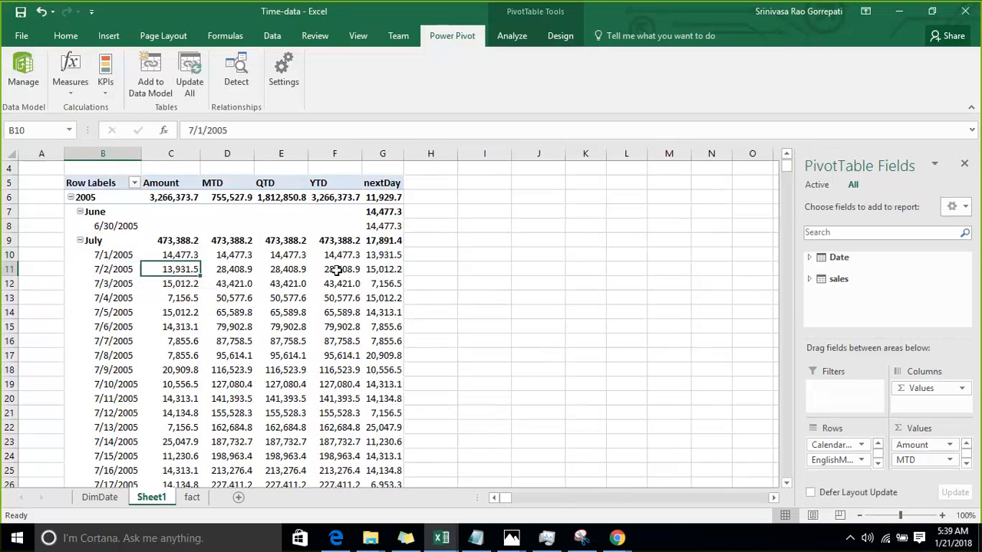
pyautogui.click(184, 277)
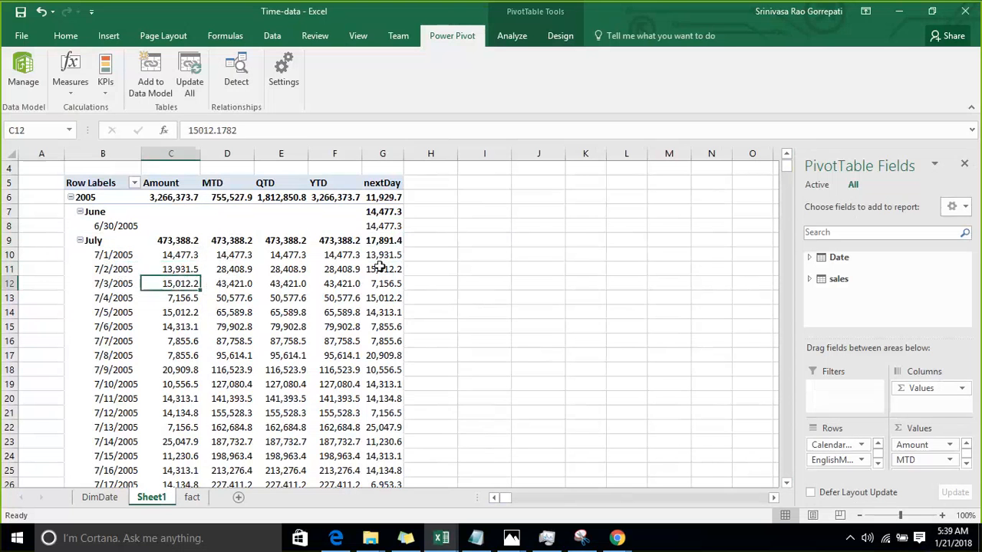
pyautogui.click(380, 268)
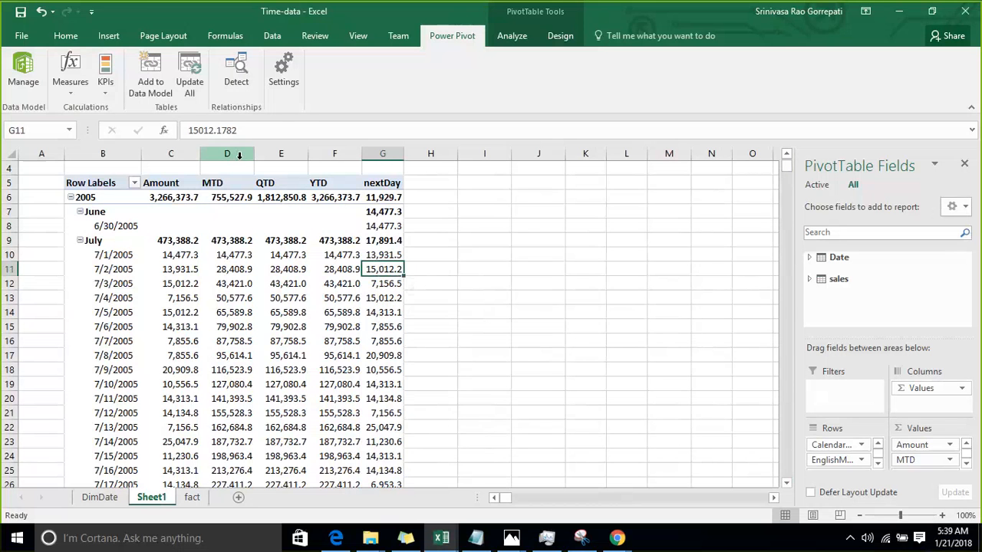
# Start a new measure in the sales table and name it NM.
pyautogui.click(73, 92)
pyautogui.click(83, 107)
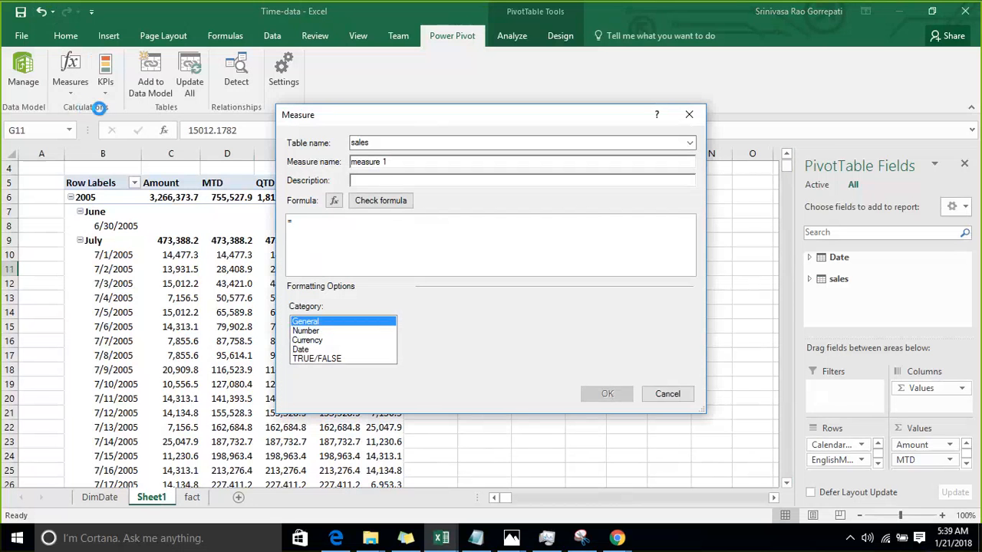
pyautogui.click(397, 161)
pyautogui.hotkey('ctrl', 'a')
pyautogui.write('Ne-M')
pyautogui.press('BackSpace')
pyautogui.press('BackSpace')
pyautogui.press('BackSpace')
pyautogui.write('M')
# Enter the NM formula =CALCULATE([Amount],NEXTMONTH('Date'[FullDateAlternateKey])).
pyautogui.click(355, 238)
pyautogui.write('C')
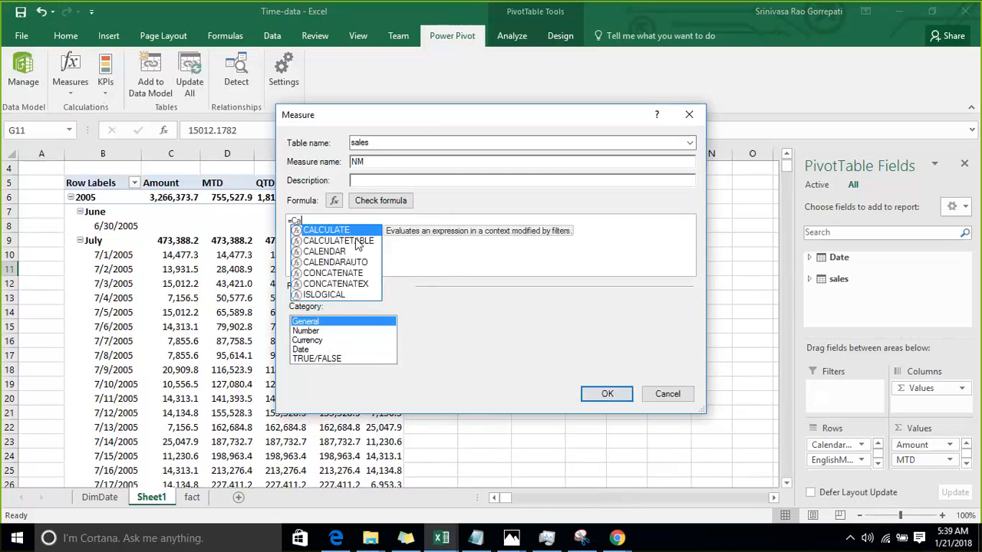
pyautogui.press('Tab')
pyautogui.write('am')
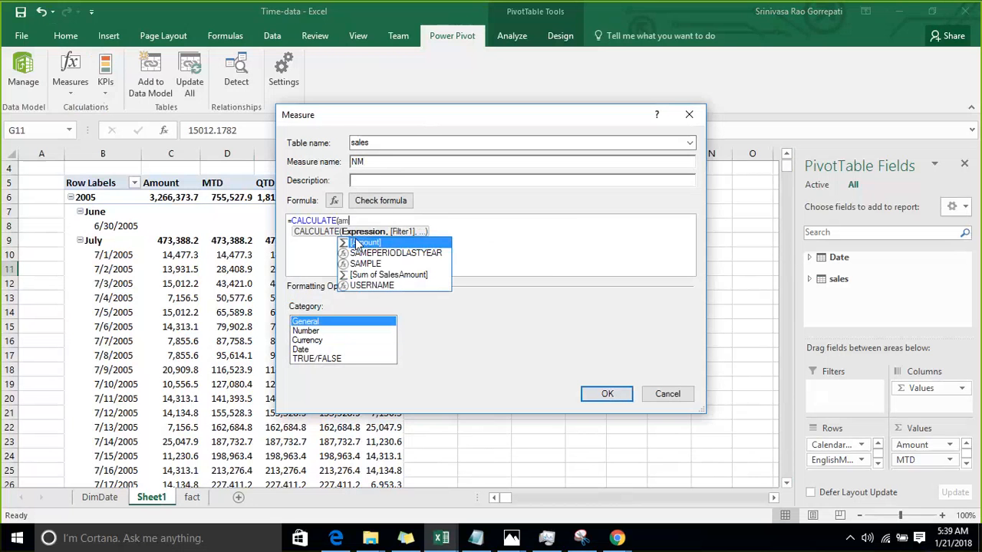
pyautogui.press('Tab')
pyautogui.write(',n')
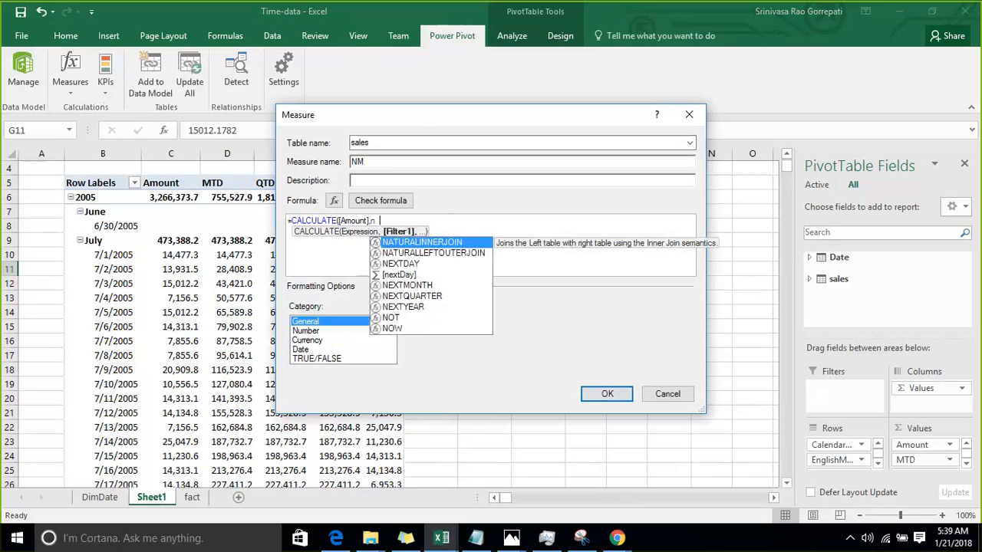
pyautogui.write('e')
pyautogui.press('Down')
pyautogui.press('Down')
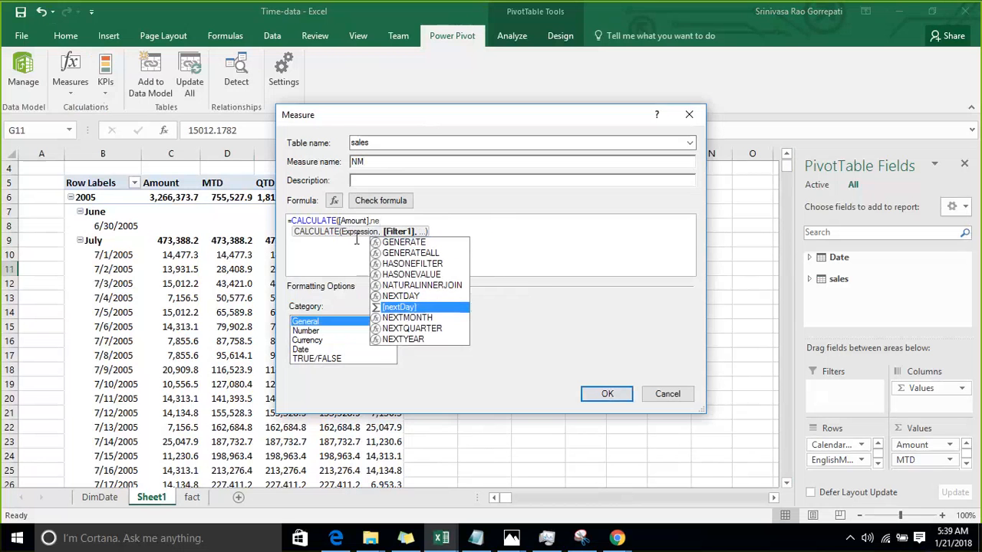
pyautogui.press('Tab')
pyautogui.write('fu')
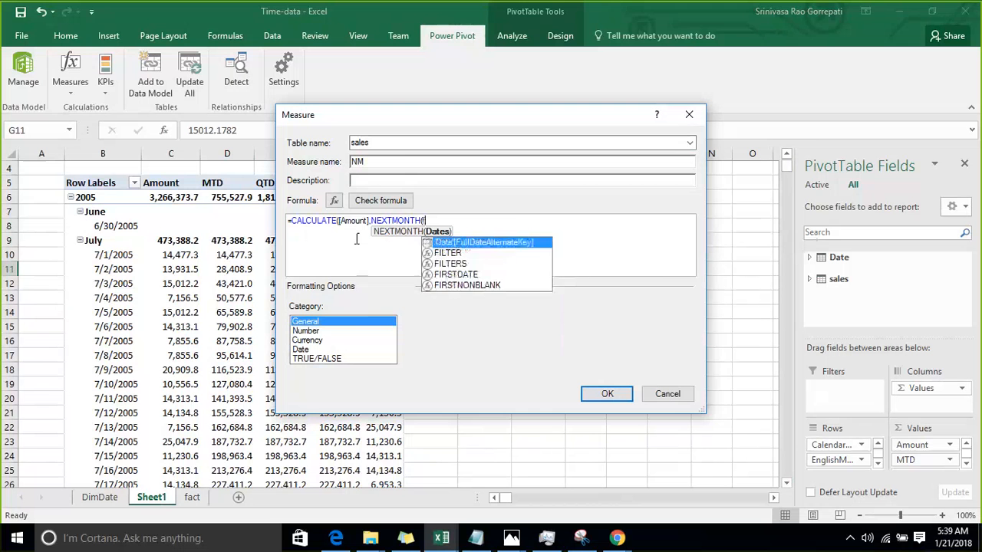
pyautogui.press('Tab')
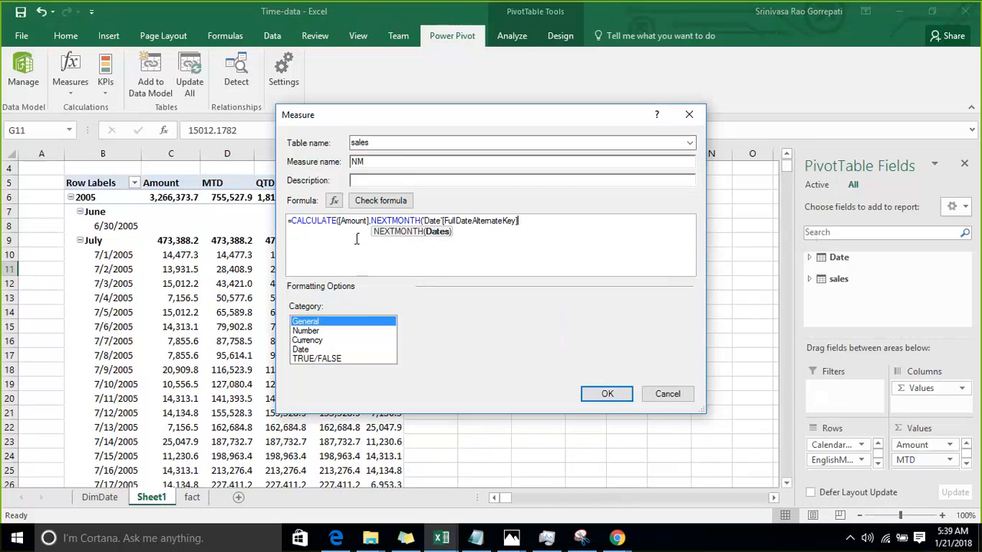
pyautogui.write(')')
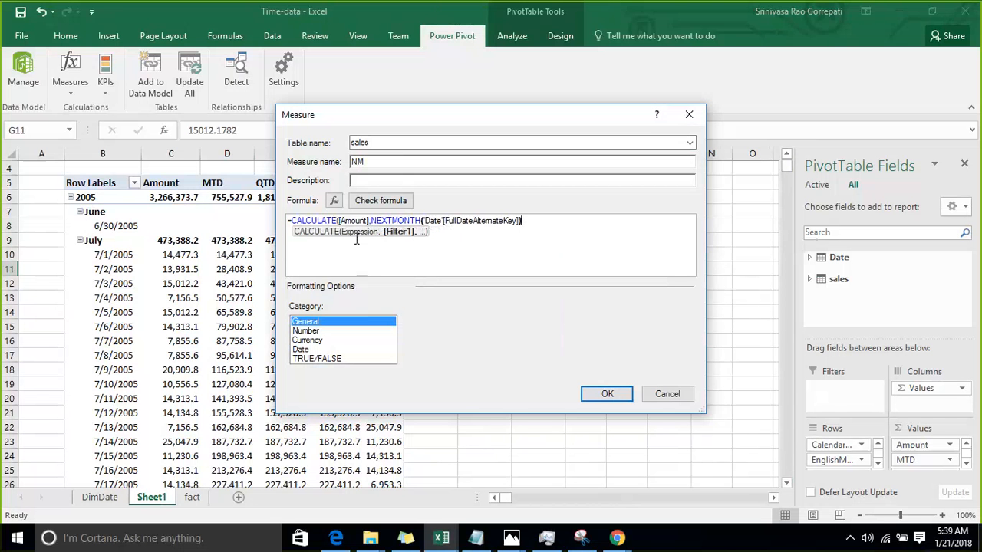
pyautogui.write(')')
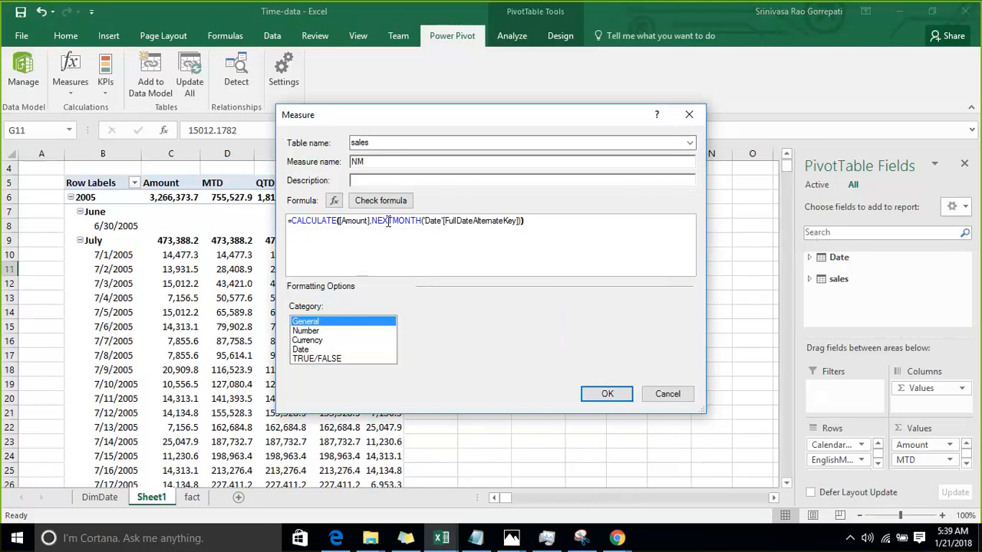
# Format the NM measure as a decimal number with 1 decimal place and a thousands separator, and create it.
pyautogui.click(350, 331)
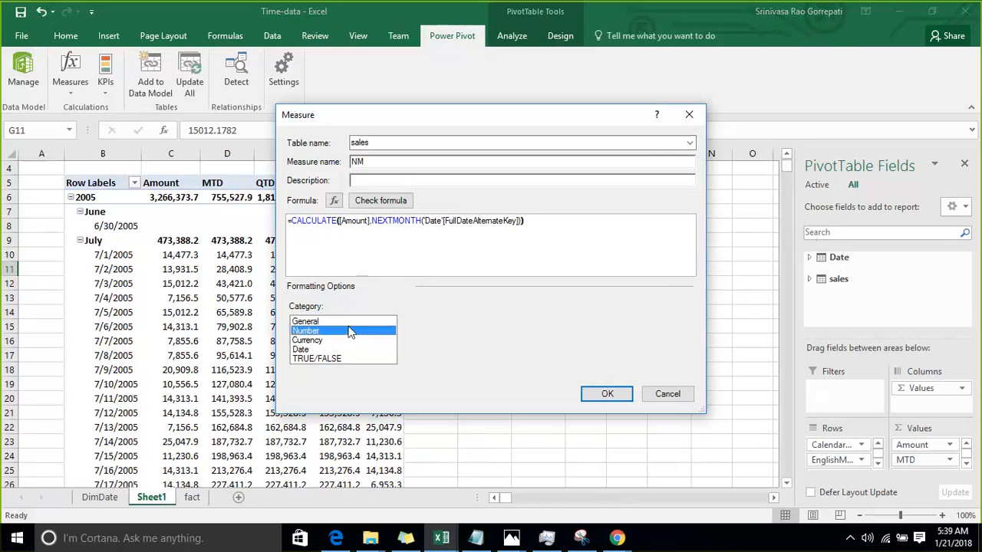
pyautogui.click(528, 346)
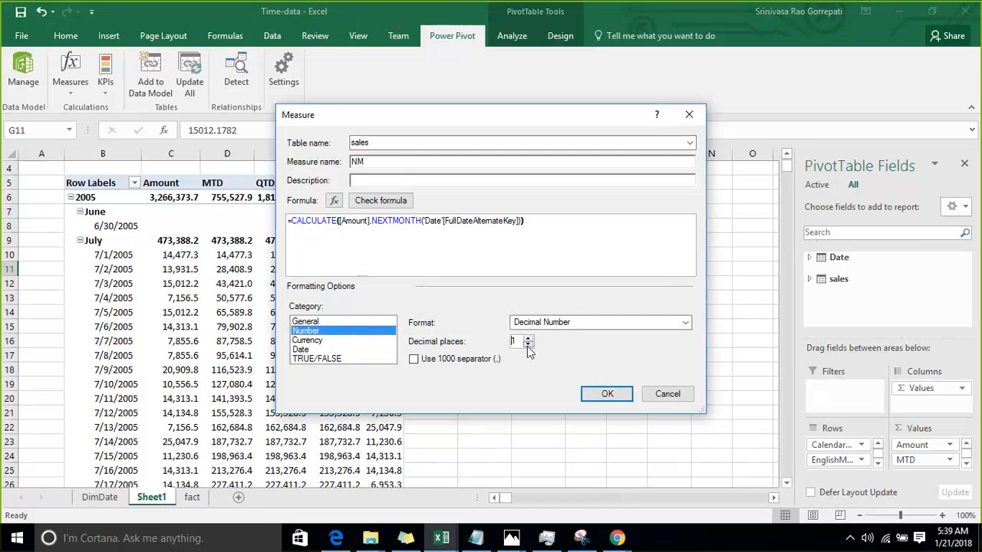
pyautogui.click(495, 359)
pyautogui.click(606, 395)
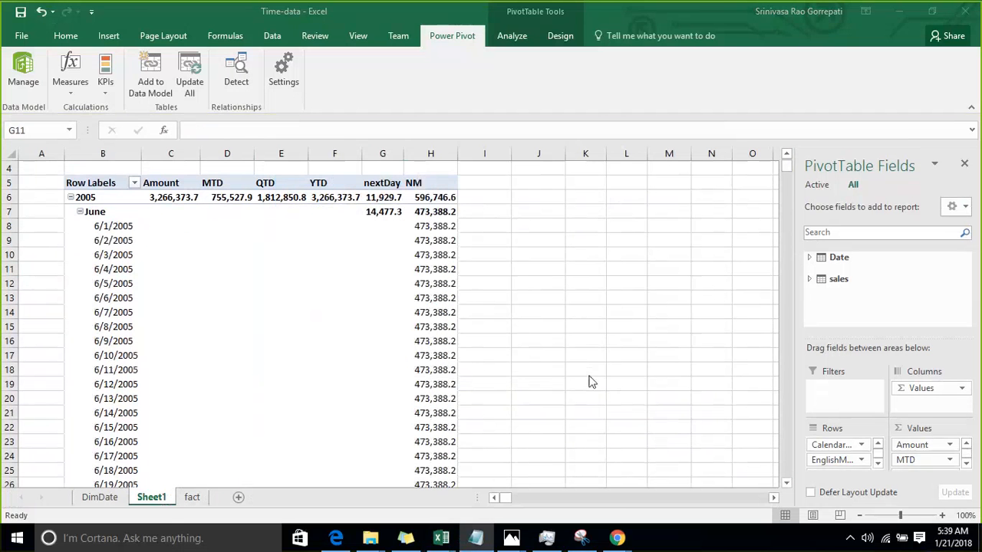
# Collapse the daily rows of June and July 2005 and compare June's NM with July's Amount.
pyautogui.click(79, 212)
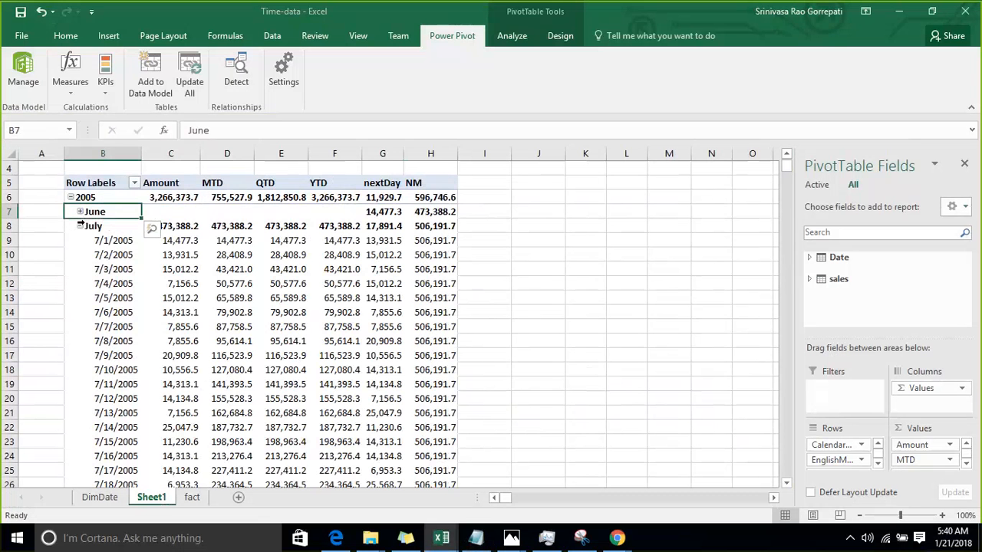
pyautogui.click(195, 227)
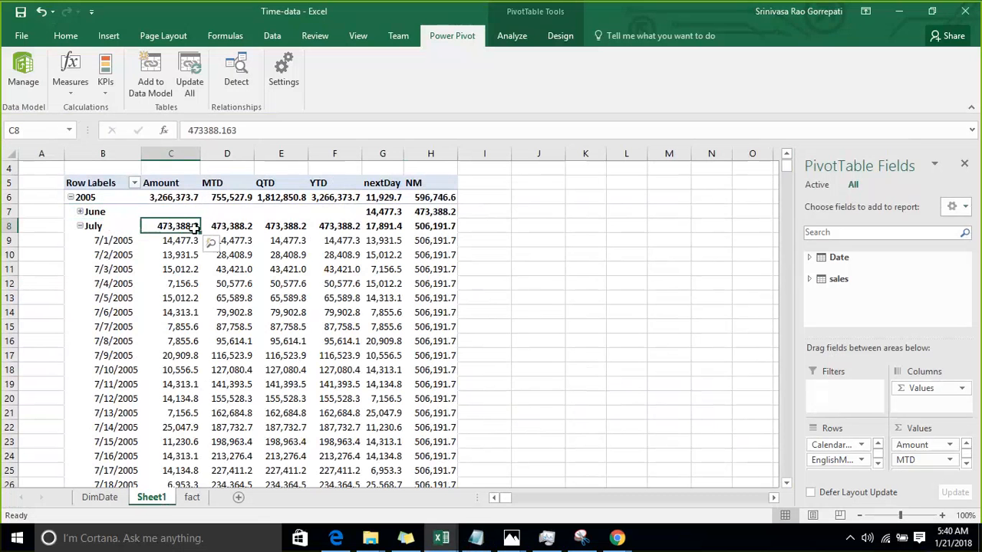
pyautogui.click(454, 214)
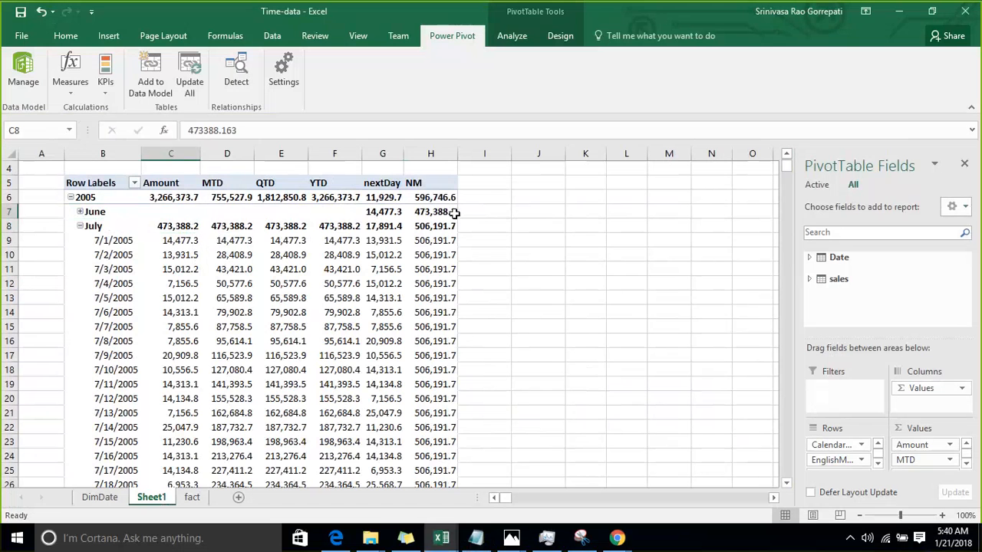
pyautogui.click(80, 226)
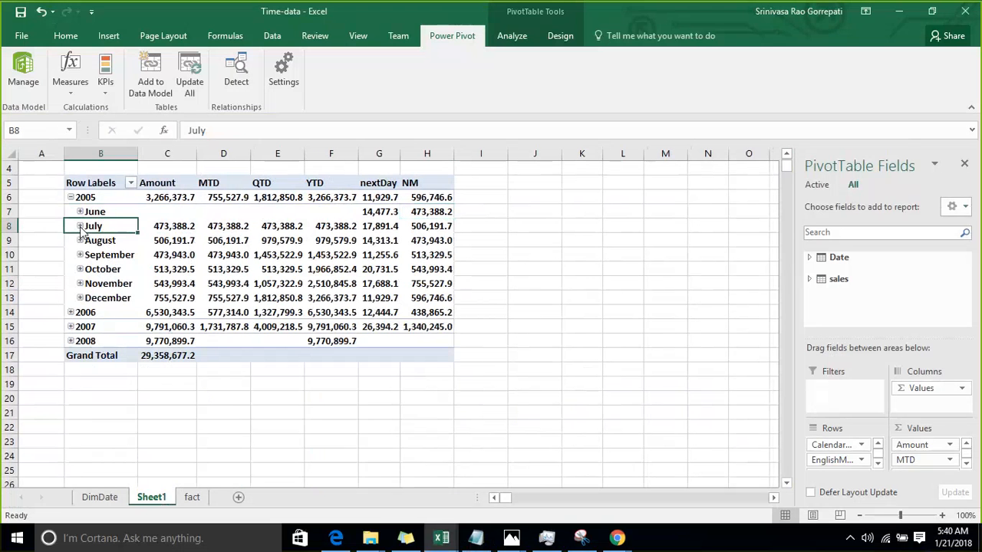
# Compare the NM values of July and August 2005 with the Amount of each following month.
pyautogui.click(170, 240)
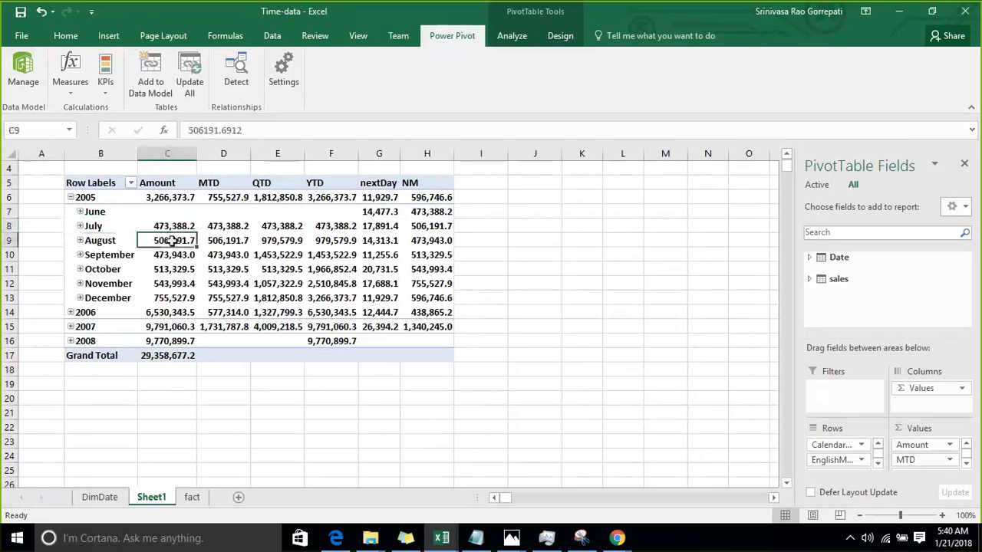
pyautogui.click(441, 226)
pyautogui.click(181, 255)
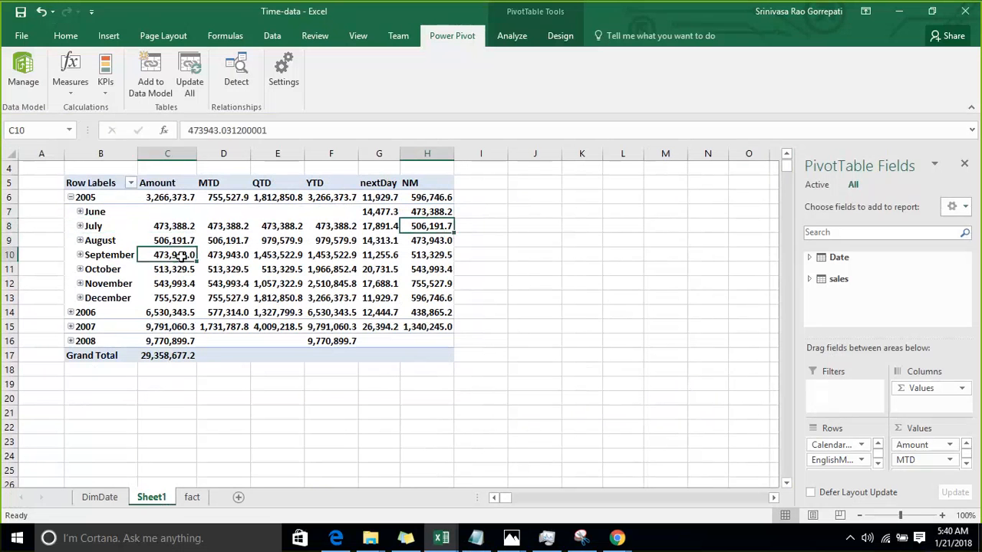
pyautogui.click(428, 242)
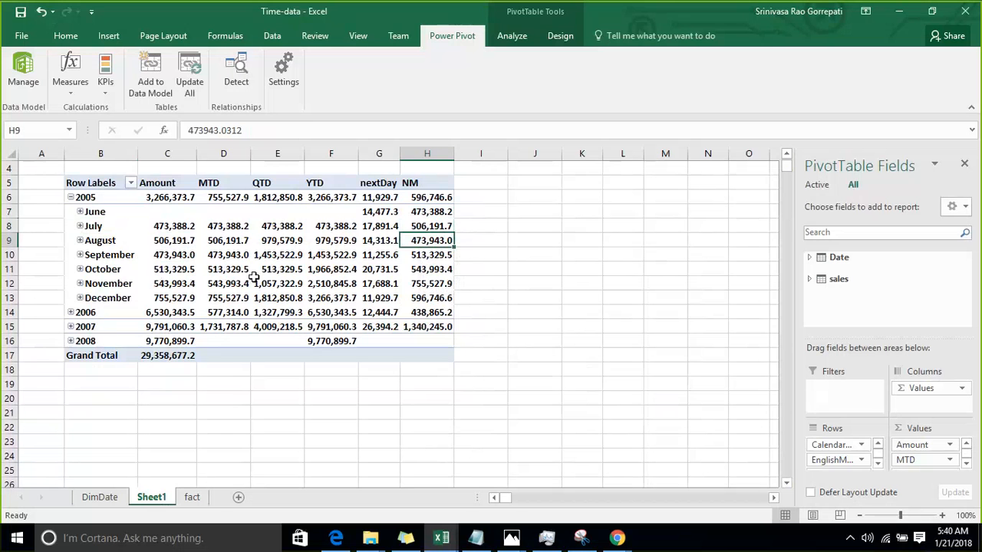
# Look over the QTD values of October through December 2005 in the pivot table.
pyautogui.moveTo(265, 272); pyautogui.dragTo(274, 295)
pyautogui.click(273, 298)
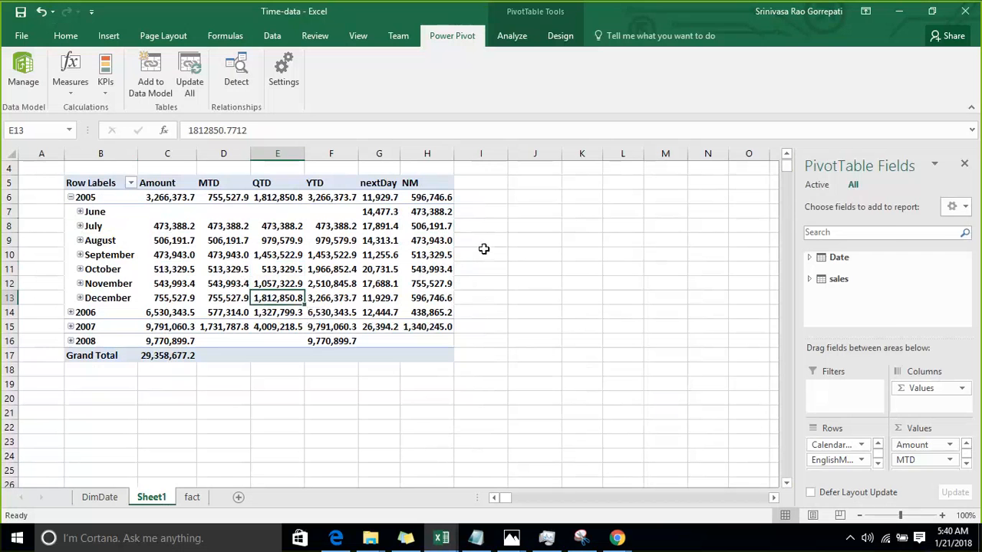
pyautogui.moveTo(466, 211); pyautogui.dragTo(467, 243)
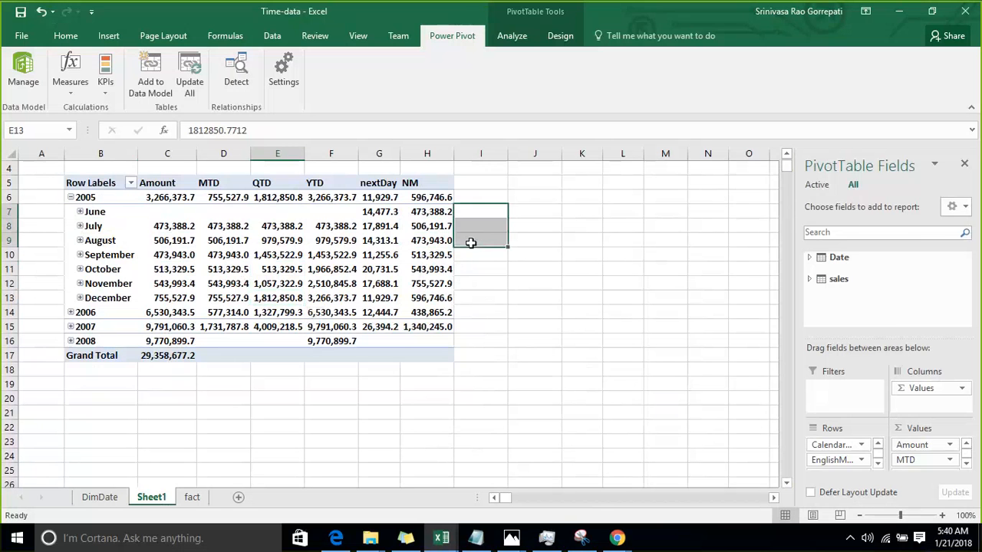
pyautogui.click(280, 354)
# Start a new measure in the sales table and name it NQ.
pyautogui.click(230, 242)
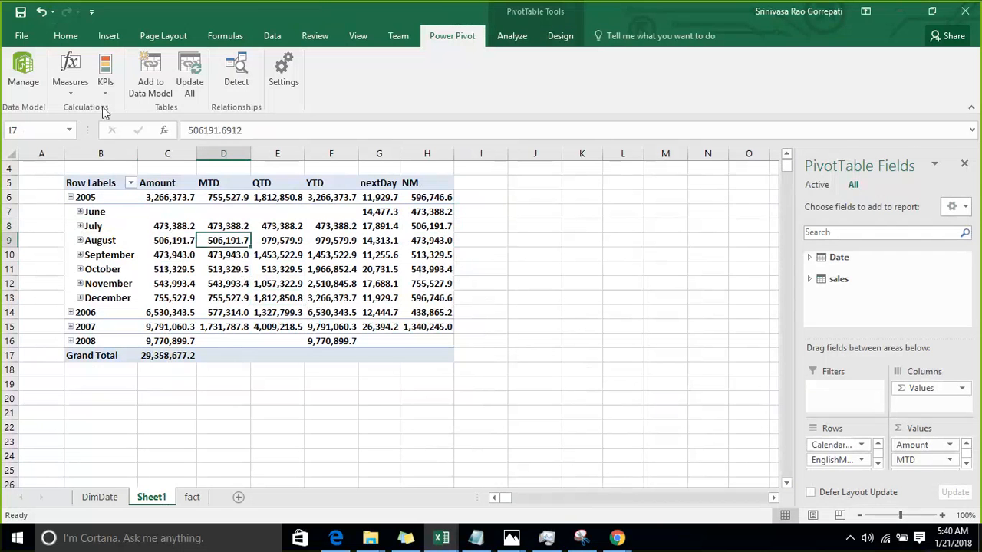
pyautogui.click(70, 93)
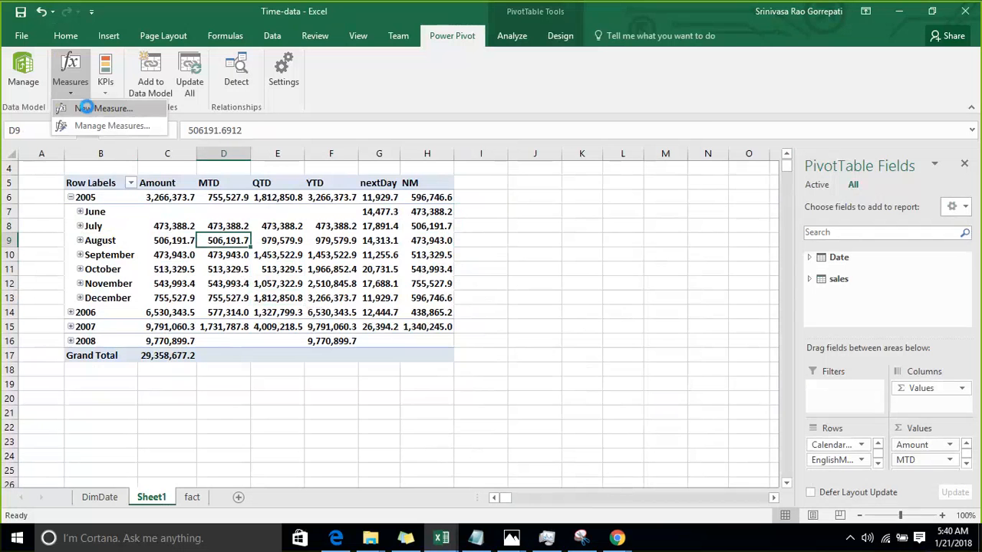
pyautogui.click(87, 105)
pyautogui.click(361, 161)
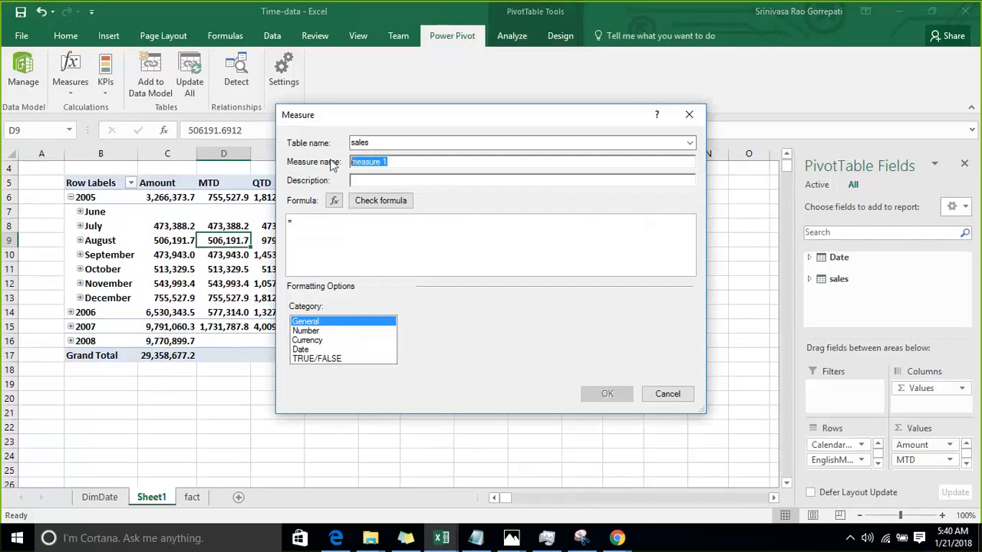
pyautogui.write('NQ')
pyautogui.press('Tab')
pyautogui.press('Tab')
pyautogui.press('Tab')
pyautogui.press('Tab')
pyautogui.write('Next')
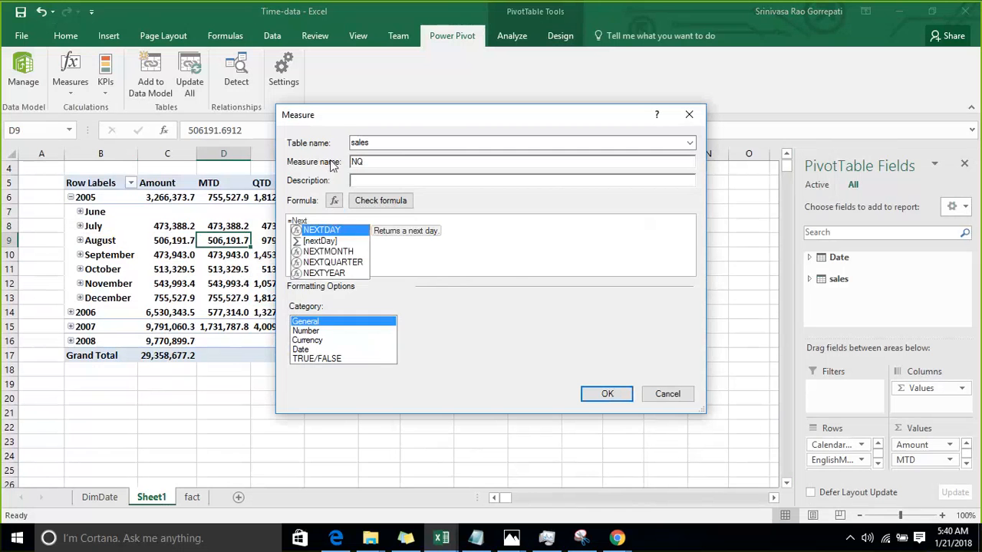
pyautogui.press('Down')
pyautogui.press('Tab')
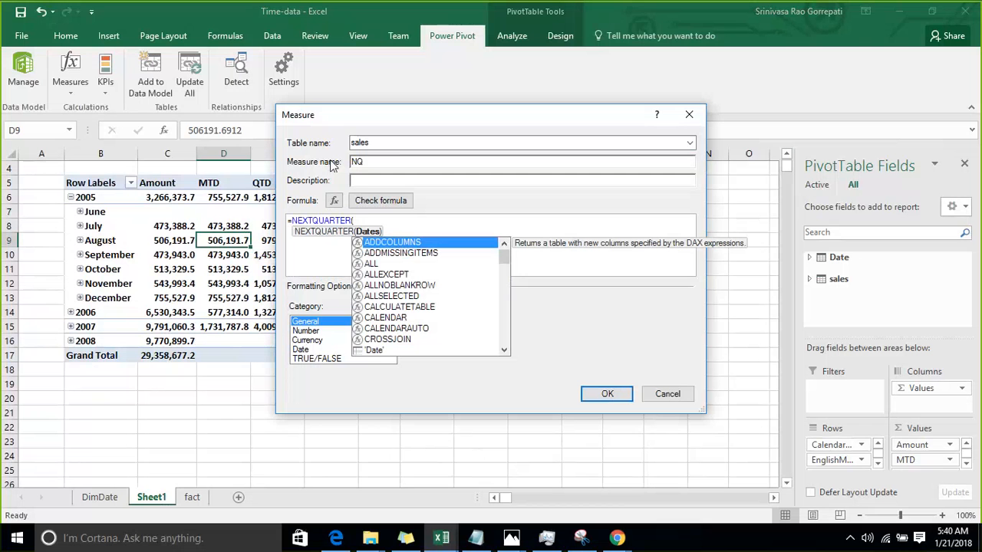
pyautogui.write('sales')
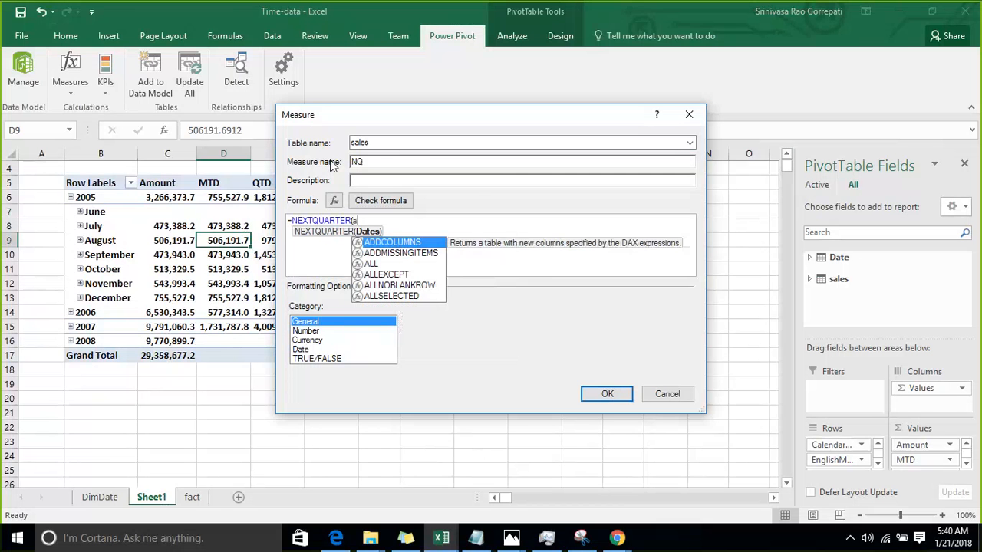
pyautogui.press('Tab')
pyautogui.write(',')
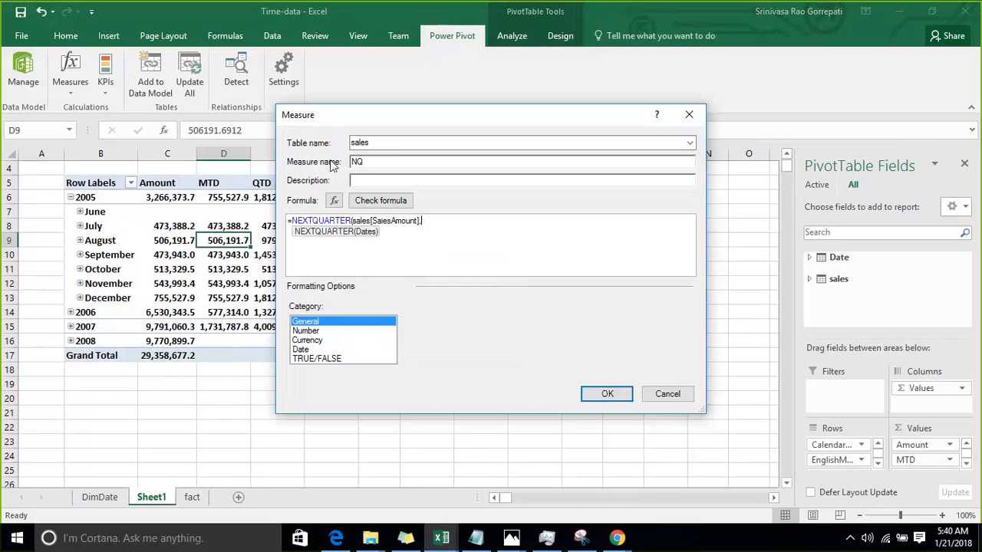
pyautogui.write('fu')
pyautogui.press('BackSpace')
pyautogui.press('BackSpace')
pyautogui.press('BackSpace')
pyautogui.press('BackSpace')
pyautogui.press('BackSpace')
pyautogui.press('BackSpace')
pyautogui.press('BackSpace')
pyautogui.press('BackSpace')
pyautogui.press('BackSpace')
pyautogui.press('BackSpace')
pyautogui.press('BackSpace')
pyautogui.press('BackSpace')
pyautogui.press('BackSpace')
pyautogui.press('BackSpace')
pyautogui.press('BackSpace')
pyautogui.press('BackSpace')
pyautogui.press('BackSpace')
pyautogui.press('BackSpace')
pyautogui.press('BackSpace')
pyautogui.press('BackSpace')
pyautogui.press('BackSpace')
pyautogui.press('BackSpace')
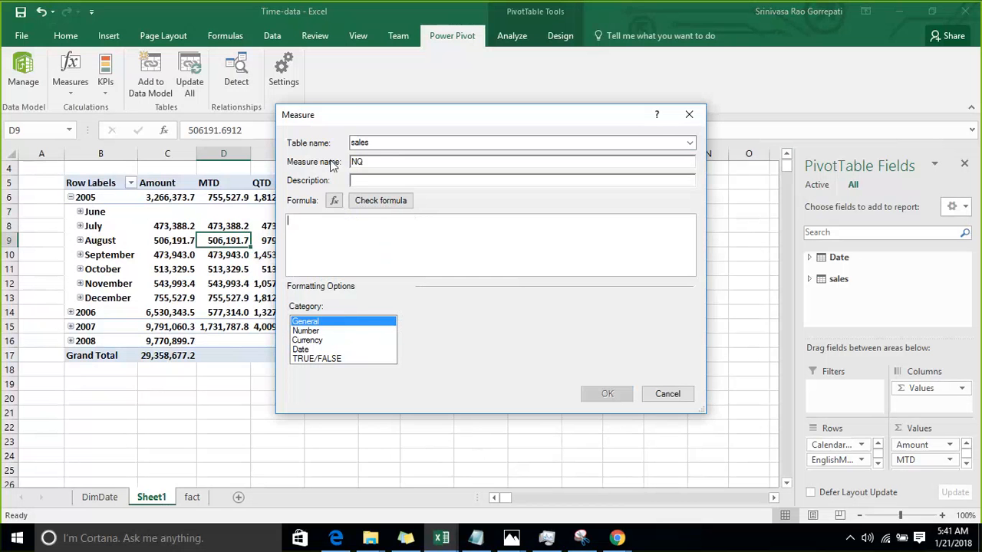
# Enter the NQ formula =CALCULATE([Amount],NEXTQUARTER('Date'[FullDateAlternateKey])).
pyautogui.write('=CALCULATE(am')
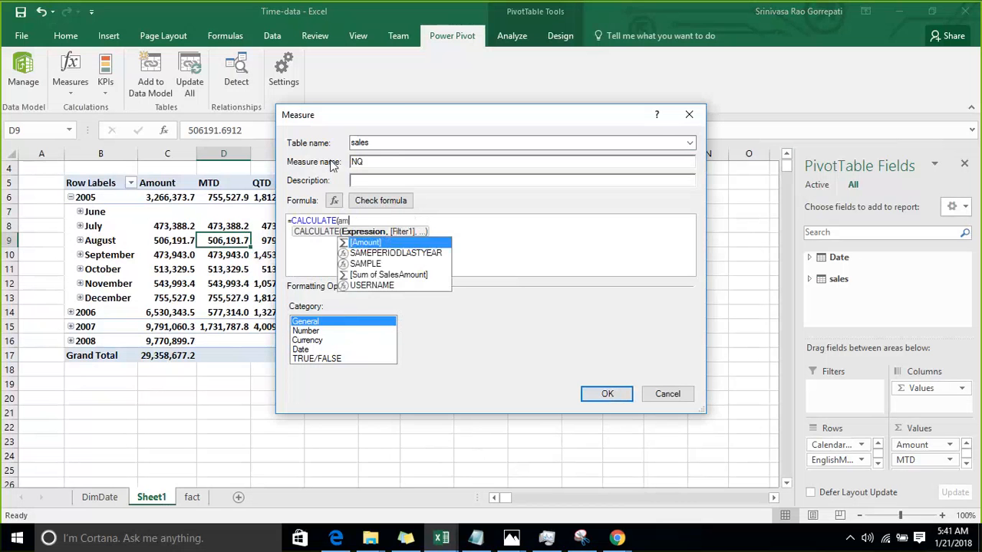
pyautogui.press('Tab')
pyautogui.write(',')
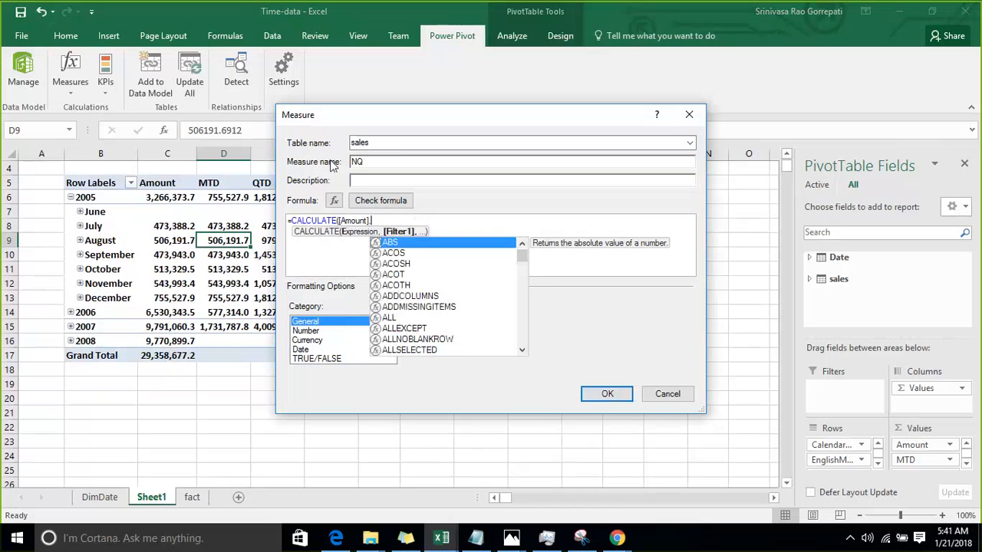
pyautogui.write('next')
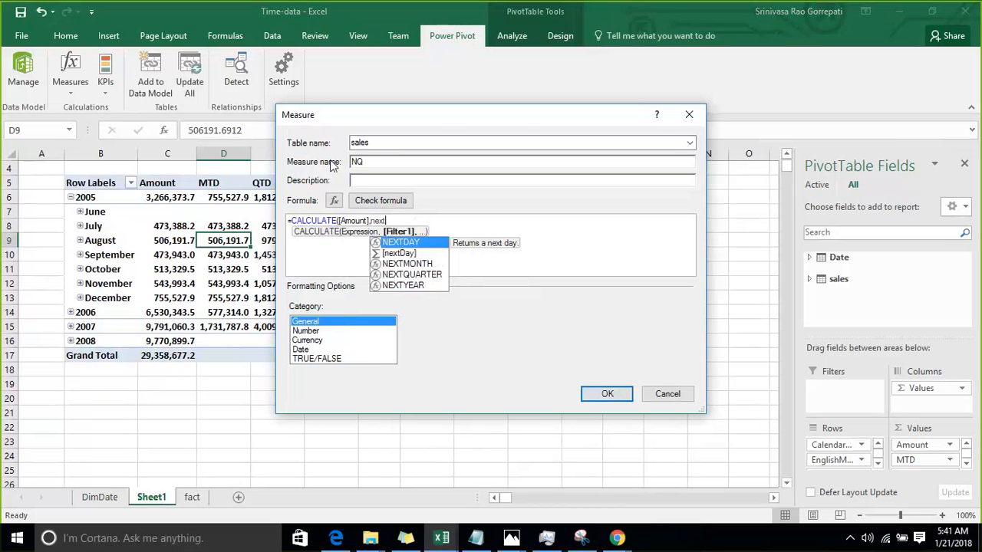
pyautogui.press('Down')
pyautogui.press('Down')
pyautogui.press('Down')
pyautogui.press('Tab')
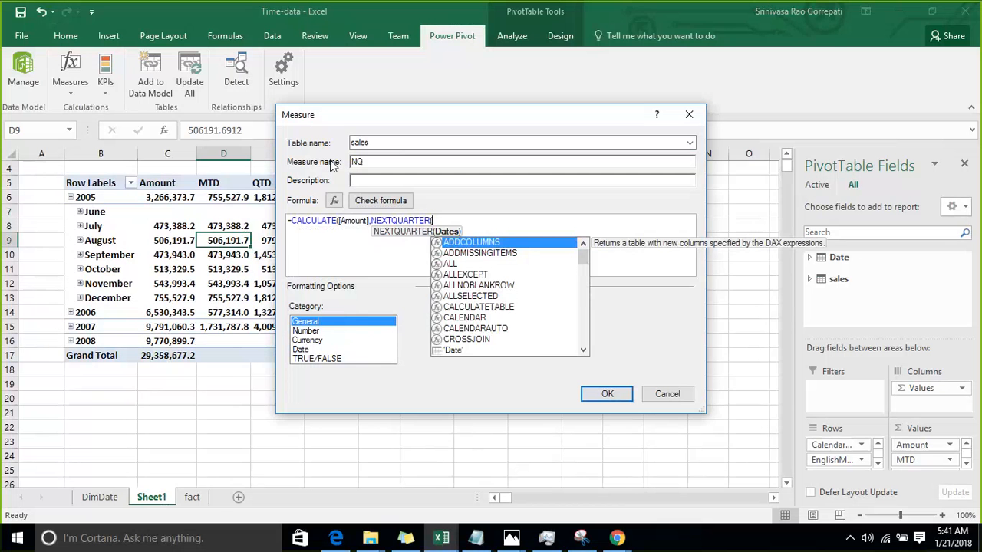
pyautogui.write('dat')
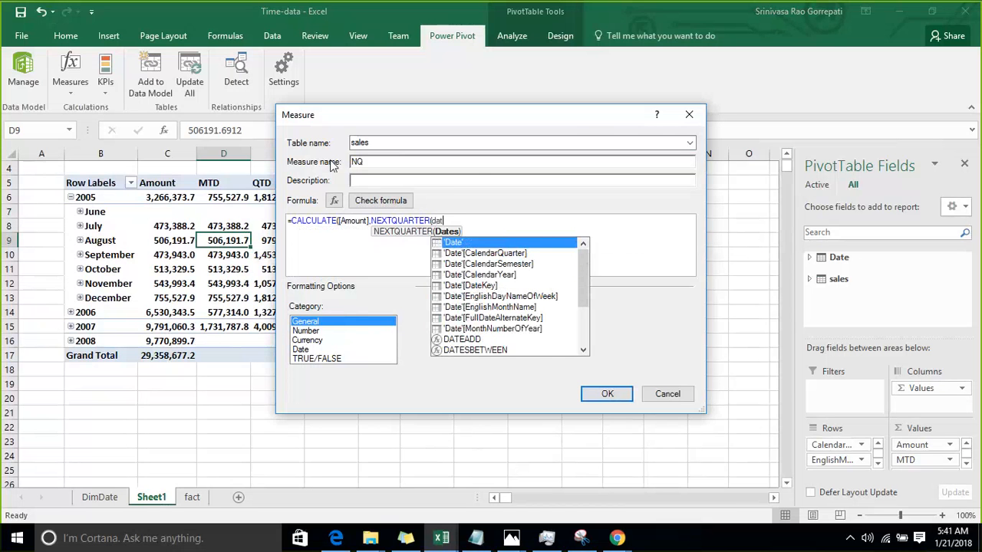
pyautogui.press('BackSpace')
pyautogui.press('BackSpace')
pyautogui.write('ful')
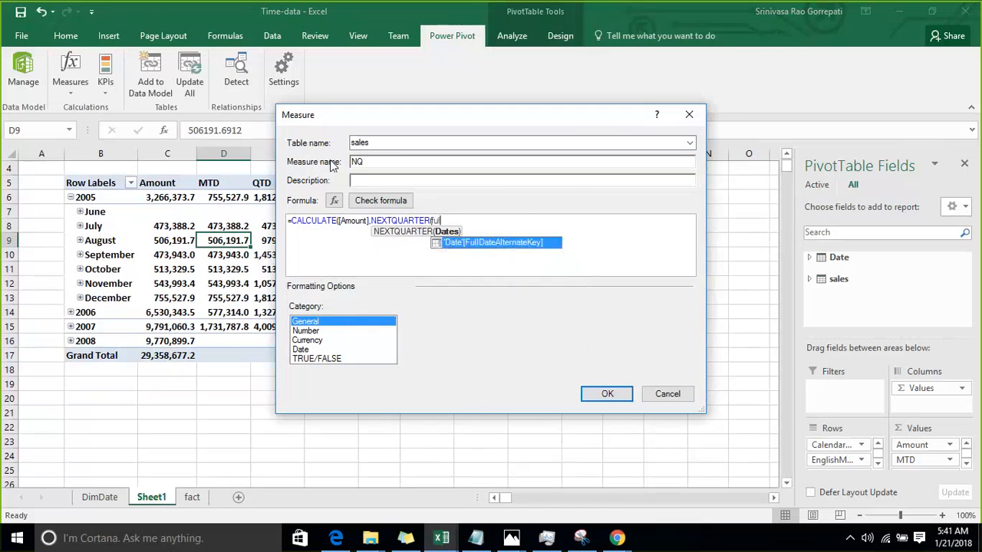
pyautogui.press('Tab')
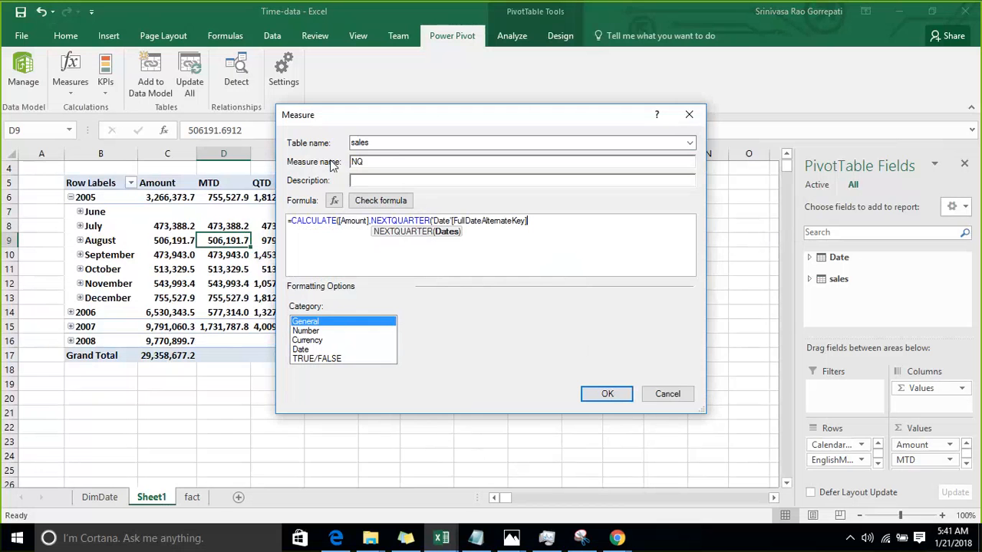
pyautogui.write('))')
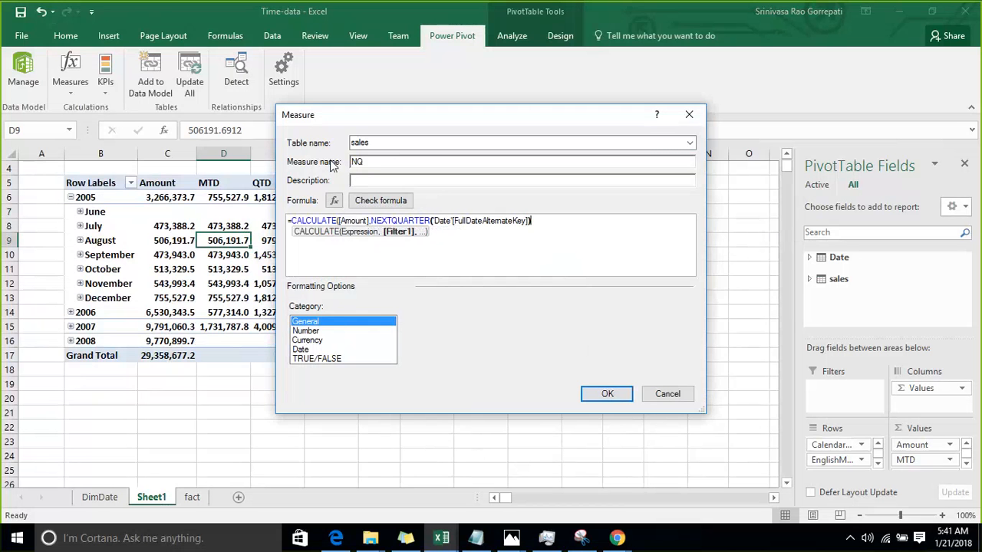
# Format NQ as a decimal number with one decimal place and a thousands separator, and create the measure.
pyautogui.click(326, 331)
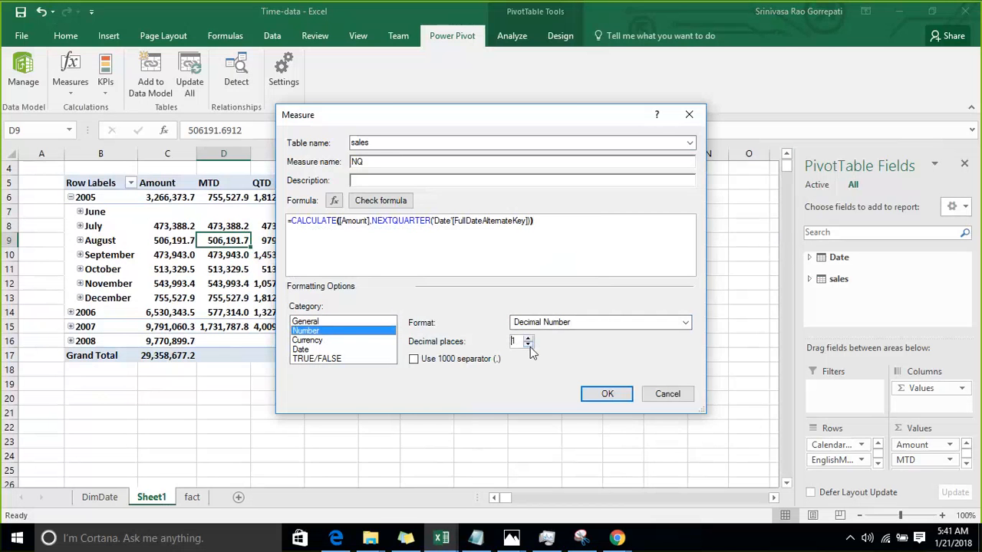
pyautogui.click(452, 359)
pyautogui.click(599, 392)
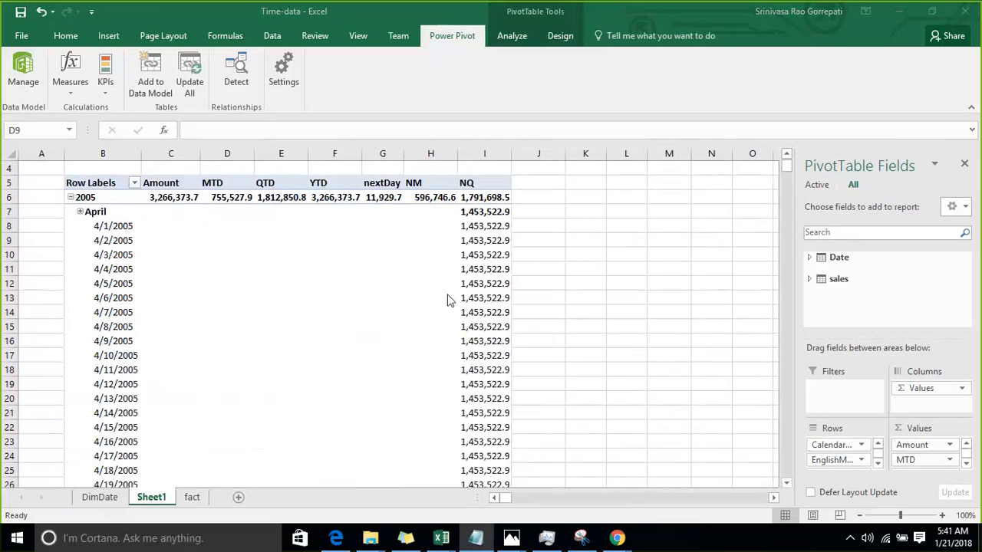
# Collapse the daily rows of April and May 2005 in the pivot table.
pyautogui.click(79, 212)
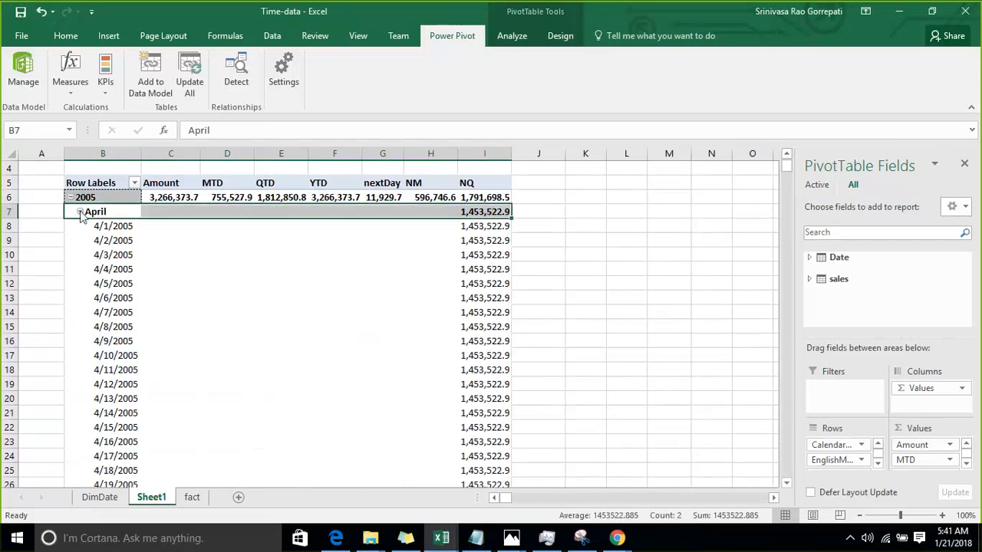
pyautogui.click(77, 212)
pyautogui.click(80, 226)
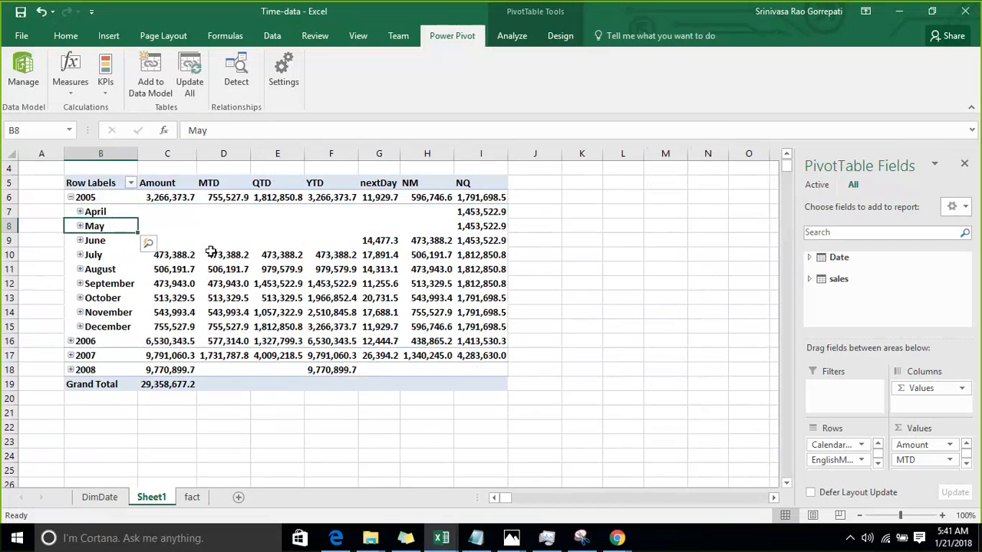
# Compare the NQ values of April through June and July through September 2005 with the closing QTD of each following quarter.
pyautogui.moveTo(218, 255); pyautogui.dragTo(242, 283)
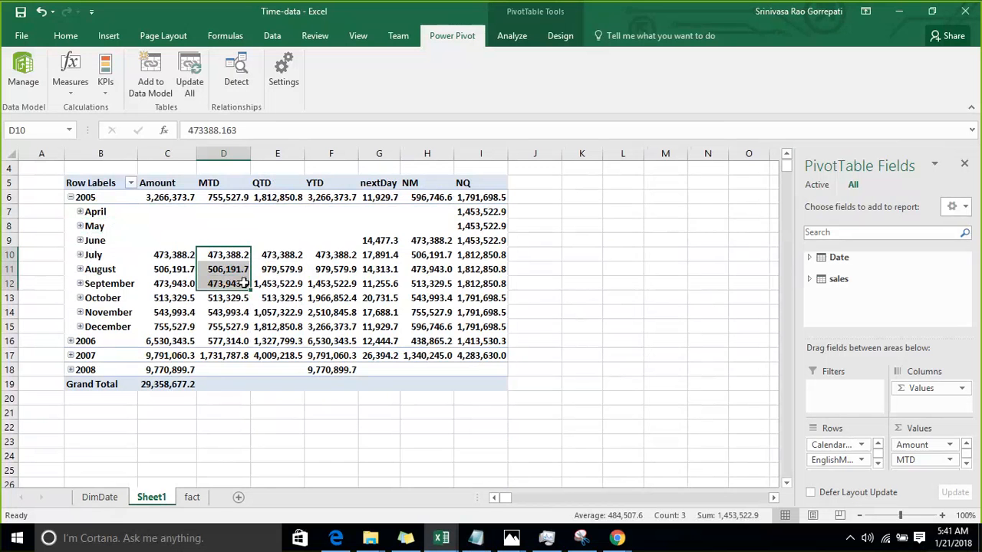
pyautogui.click(285, 284)
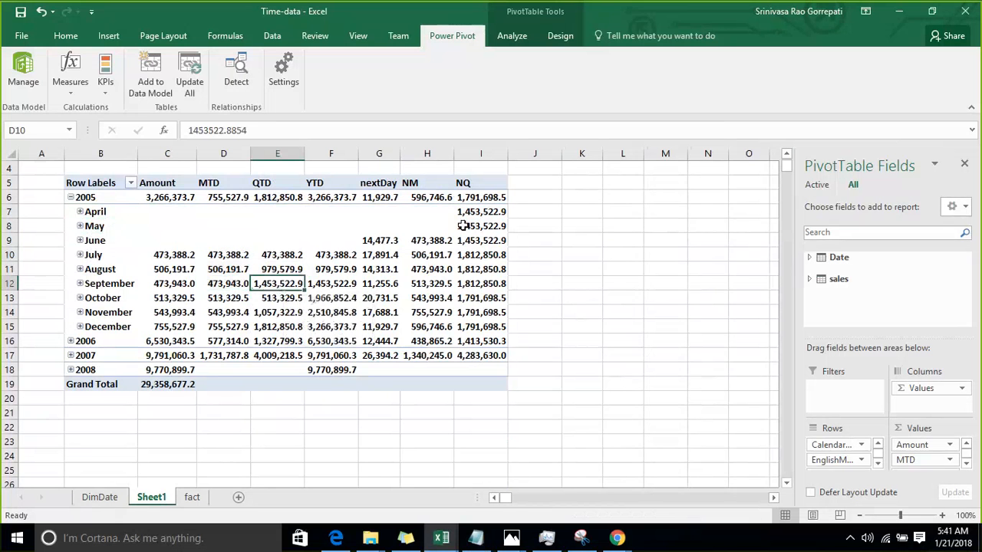
pyautogui.moveTo(468, 212); pyautogui.dragTo(444, 284)
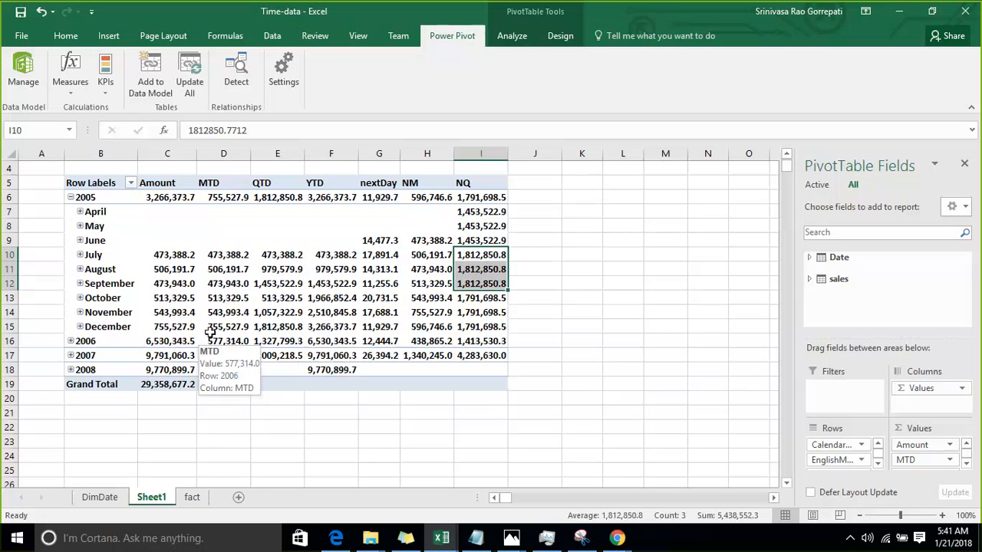
pyautogui.click(280, 322)
pyautogui.moveTo(481, 255); pyautogui.dragTo(481, 267)
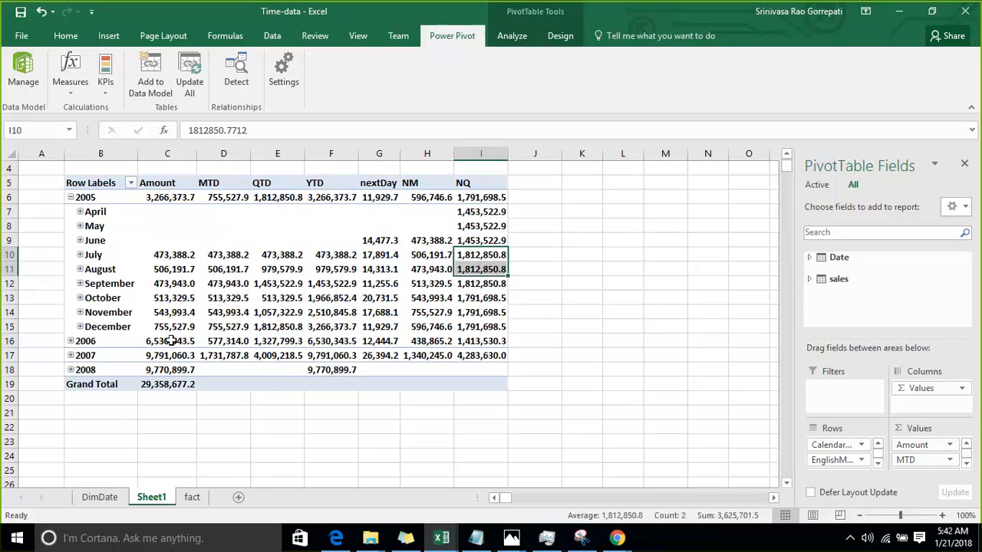
# Expand 2006, collapse its January through March daily rows, and compare March's QTD with the NQ of October through December 2005.
pyautogui.click(470, 297)
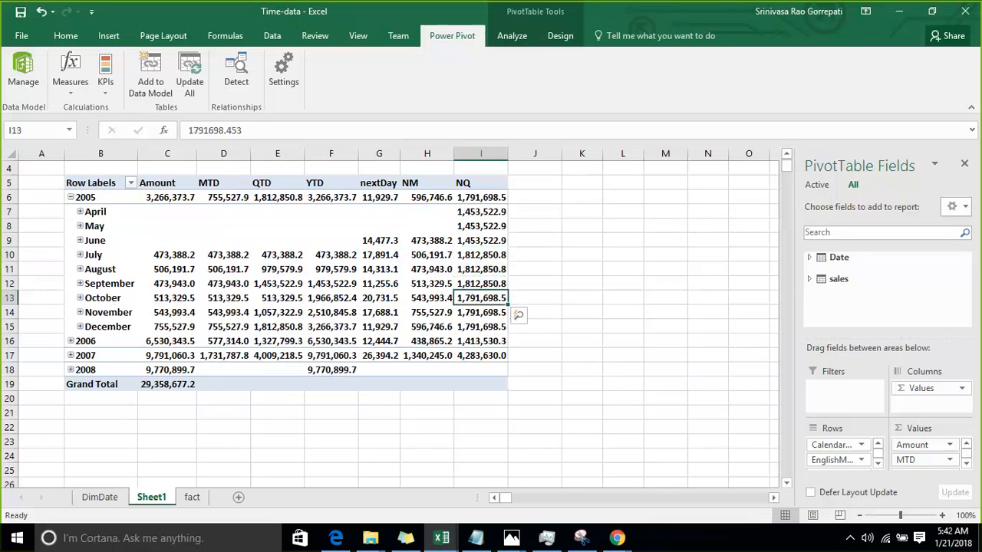
pyautogui.click(69, 341)
pyautogui.click(80, 356)
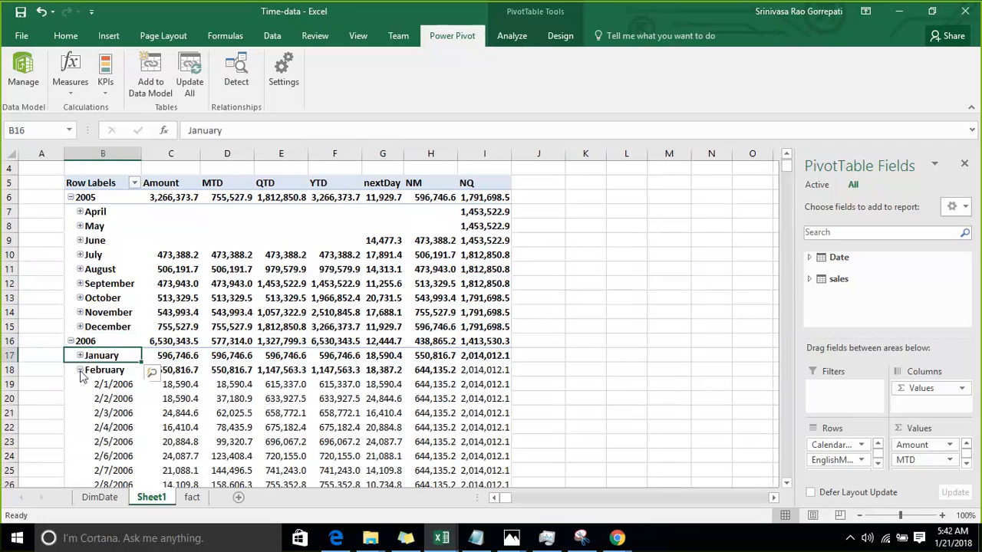
pyautogui.click(79, 369)
pyautogui.click(80, 384)
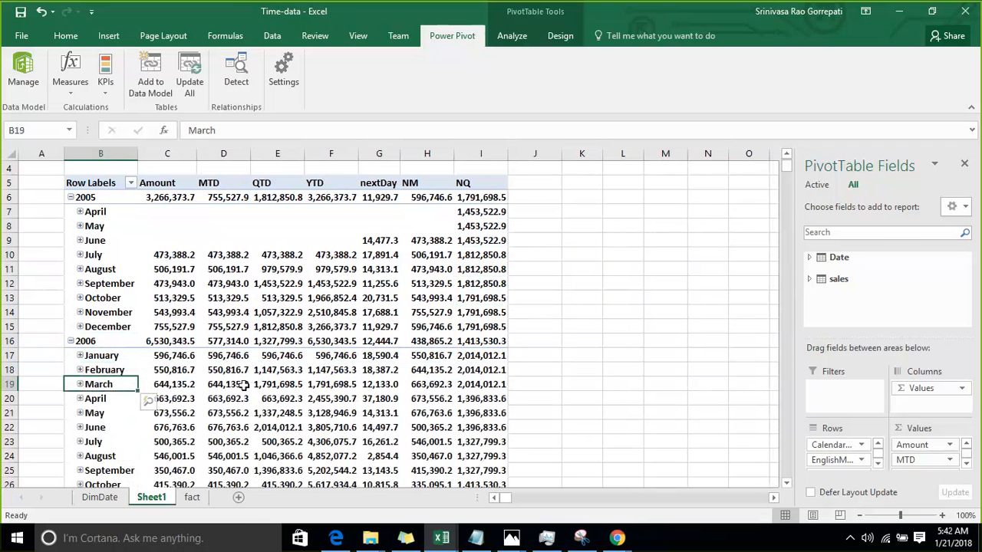
pyautogui.click(281, 386)
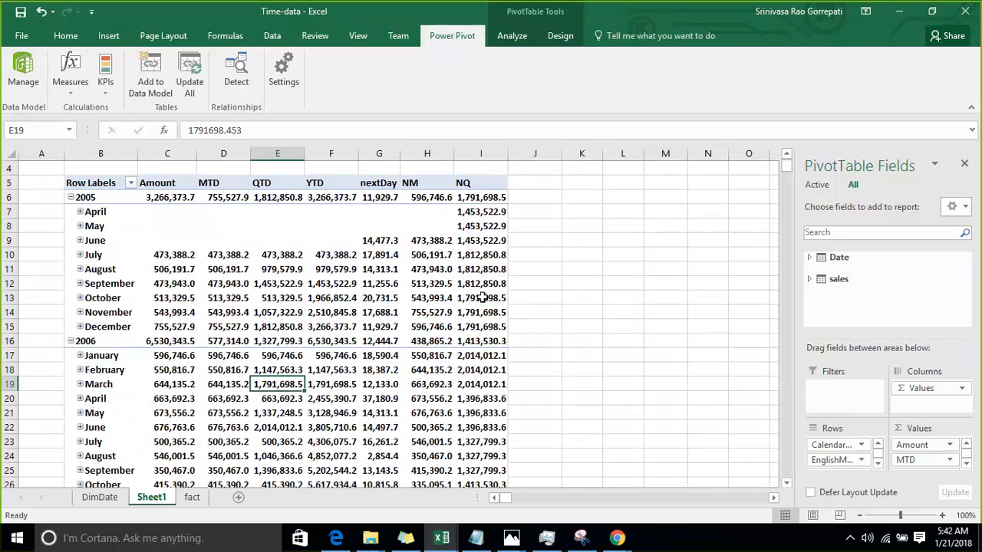
pyautogui.moveTo(478, 310); pyautogui.dragTo(483, 340)
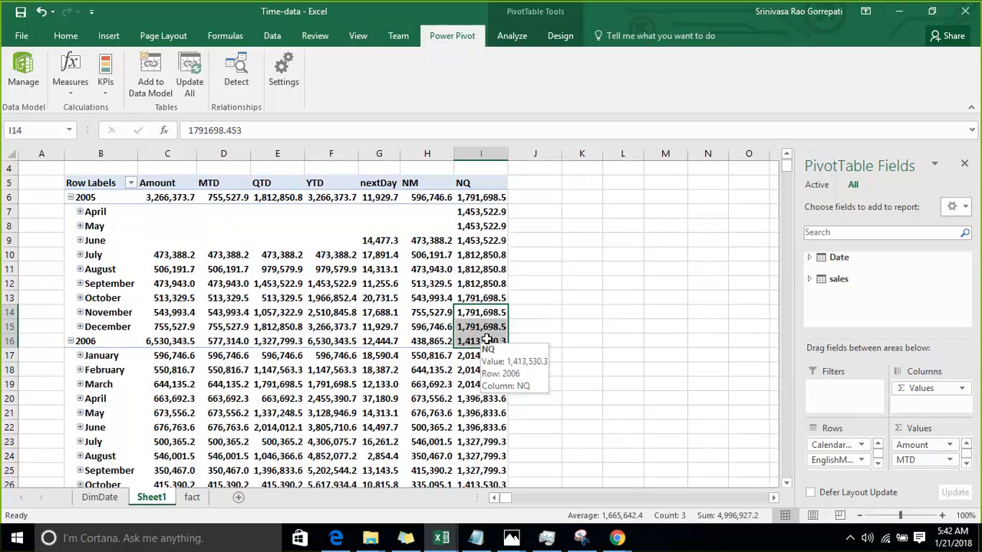
# Review the list of existing measures in the data model.
pyautogui.click(67, 92)
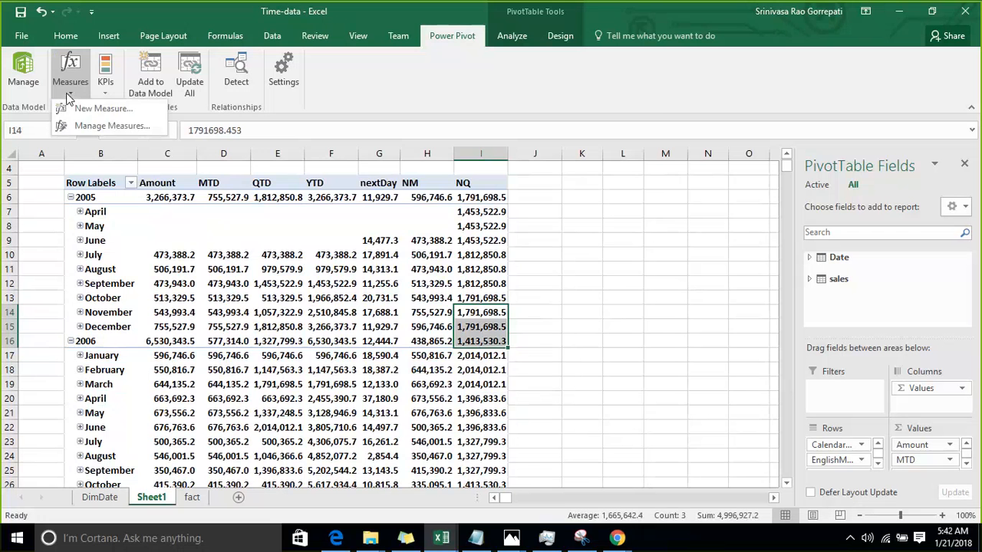
pyautogui.click(107, 126)
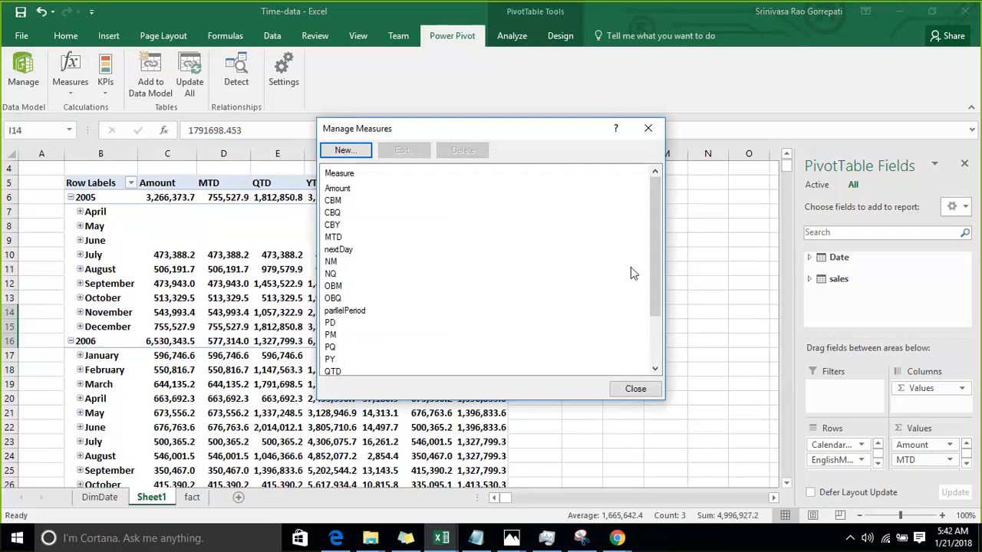
pyautogui.moveTo(658, 240); pyautogui.dragTo(656, 209)
pyautogui.click(345, 150)
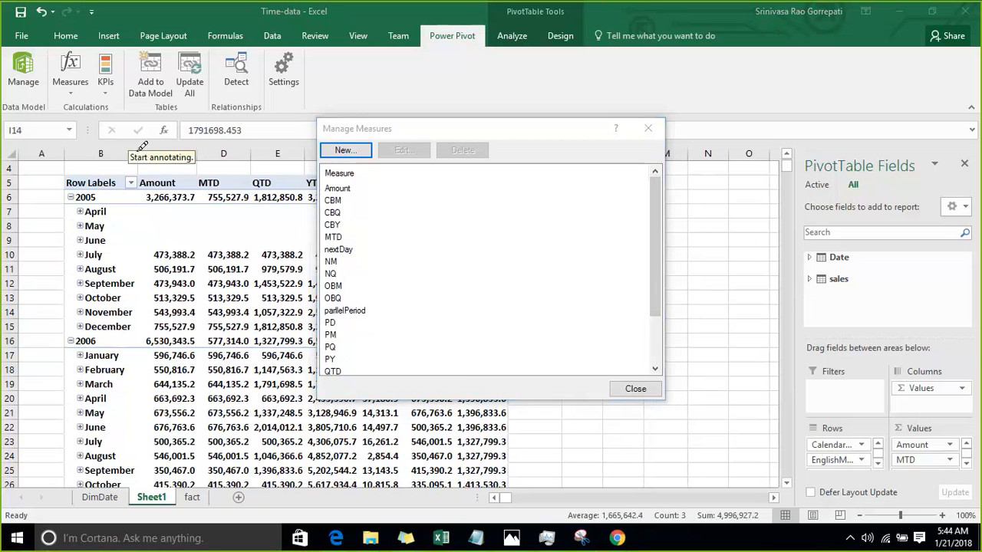
pyautogui.moveTo(135, 146)
pyautogui.mouseDown()
pyautogui.moveTo(138, 208)
pyautogui.moveTo(760, 269)
pyautogui.mouseUp()
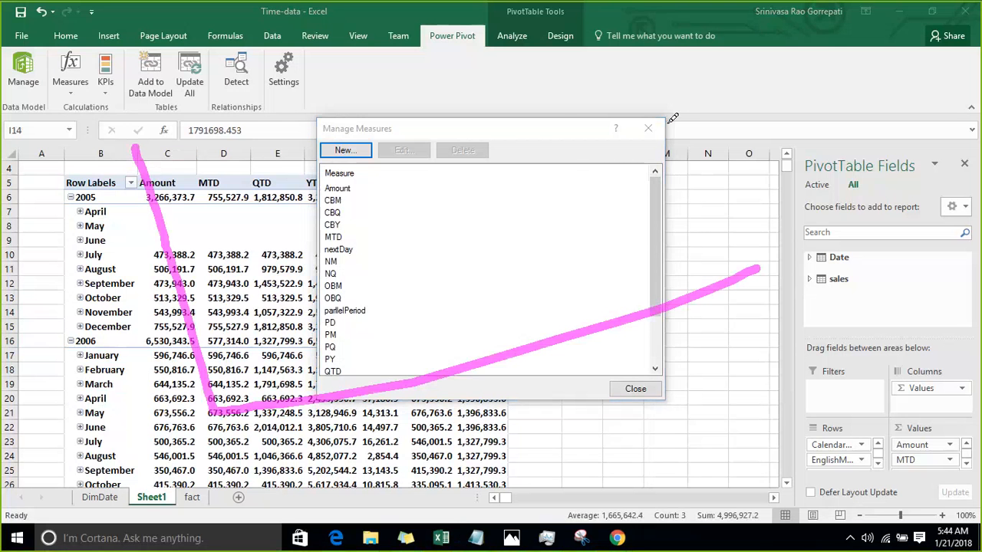
pyautogui.moveTo(837, 47)
pyautogui.mouseDown()
pyautogui.moveTo(589, 88)
pyautogui.moveTo(518, 178)
pyautogui.mouseUp()
pyautogui.moveTo(518, 132); pyautogui.dragTo(565, 197)
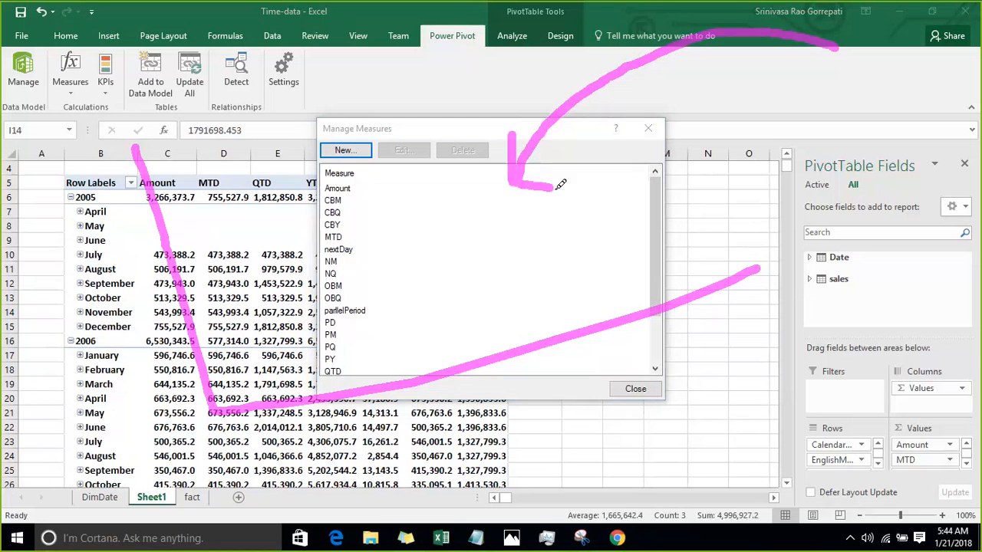
pyautogui.moveTo(341, 437)
pyautogui.mouseDown()
pyautogui.moveTo(328, 480)
pyautogui.moveTo(659, 343)
pyautogui.mouseUp()
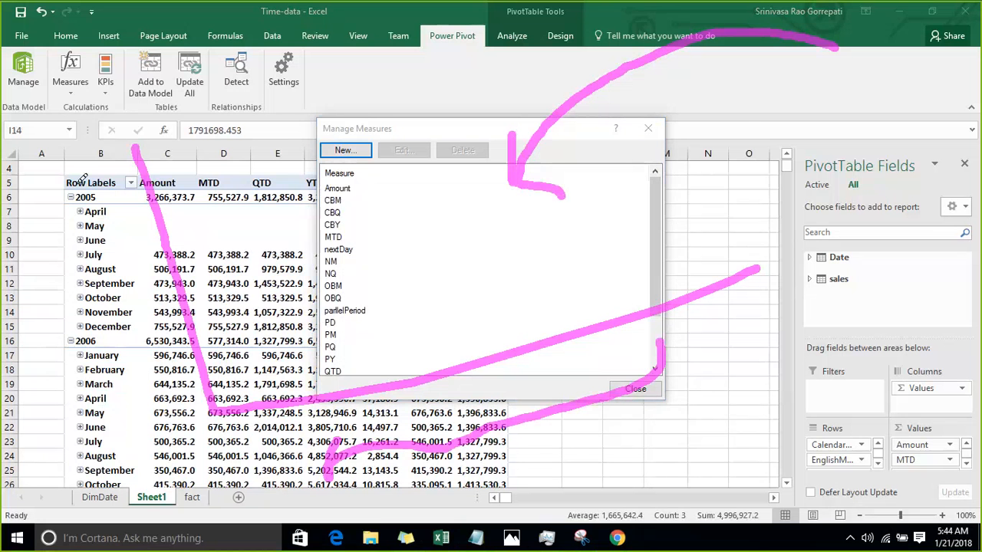
pyautogui.moveTo(883, 66)
pyautogui.mouseDown()
pyautogui.moveTo(730, 122)
pyautogui.moveTo(678, 215)
pyautogui.mouseUp()
pyautogui.moveTo(661, 174)
pyautogui.mouseDown()
pyautogui.moveTo(678, 221)
pyautogui.moveTo(701, 184)
pyautogui.mouseUp()
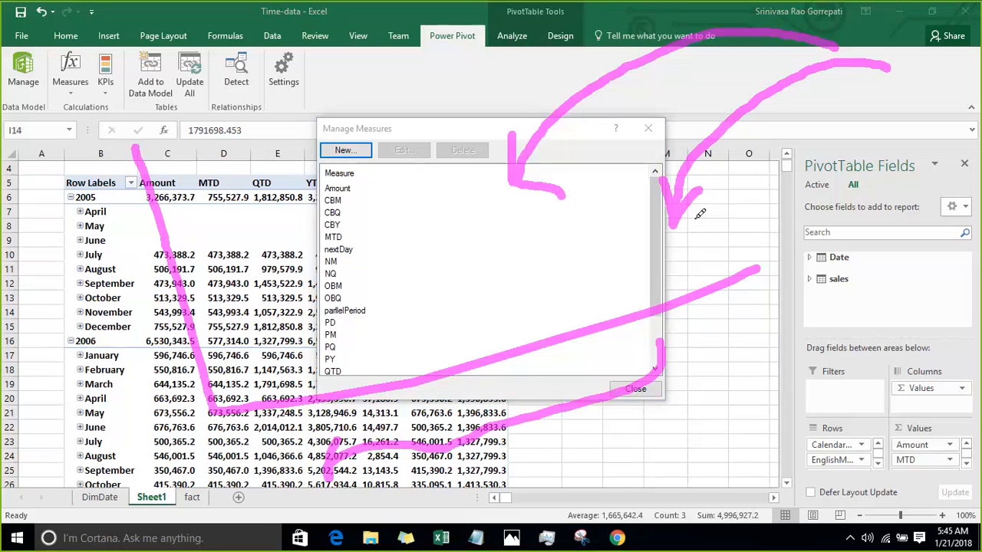
pyautogui.moveTo(692, 221)
pyautogui.mouseDown()
pyautogui.moveTo(770, 196)
pyautogui.moveTo(767, 223)
pyautogui.mouseUp()
pyautogui.moveTo(805, 187)
pyautogui.mouseDown()
pyautogui.moveTo(793, 218)
pyautogui.moveTo(805, 188)
pyautogui.mouseUp()
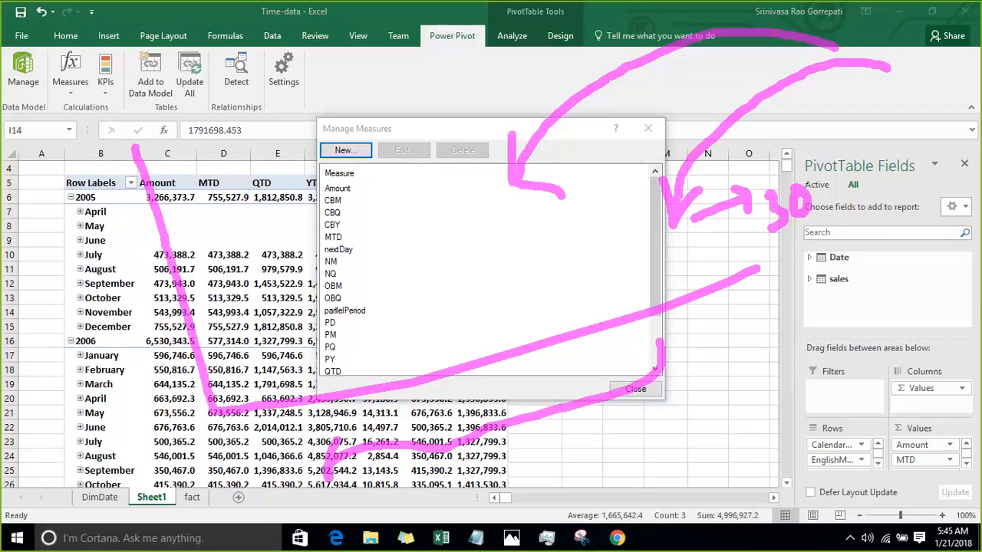
pyautogui.press('Escape')
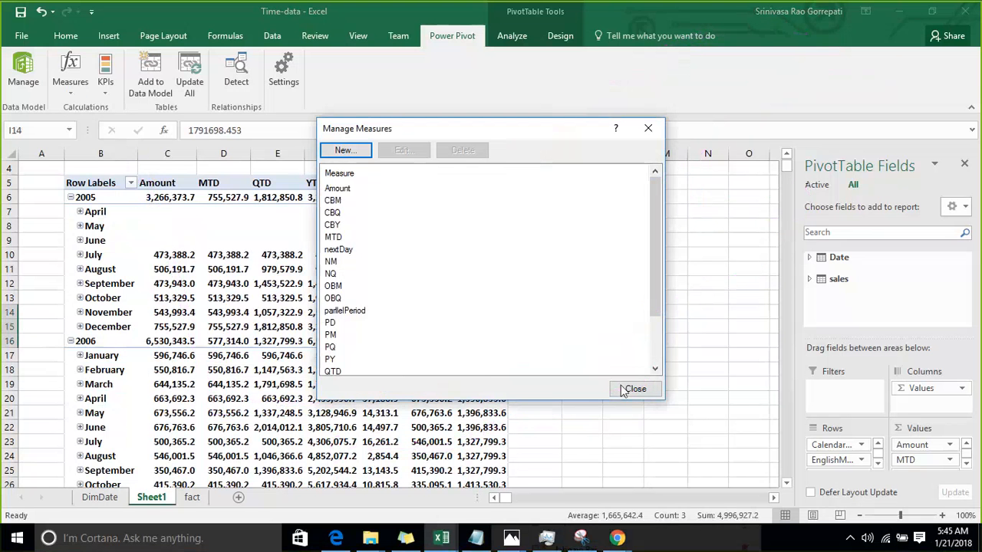
# Start a new measure in the sales table with CALCULATE over [Amount] and 'Date'[FullDateAlternateKey] as the beginning of its filter.
pyautogui.click(635, 389)
pyautogui.click(70, 81)
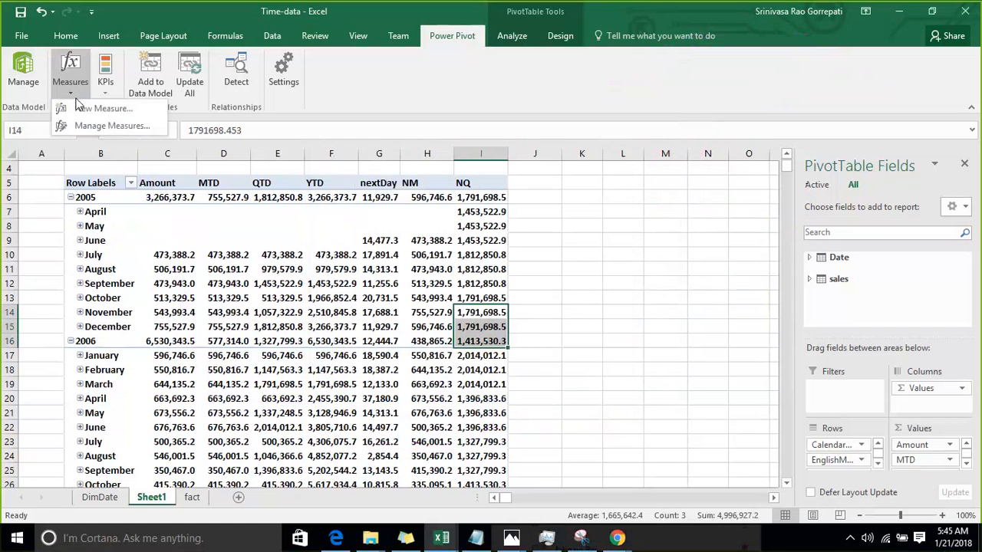
pyautogui.click(80, 108)
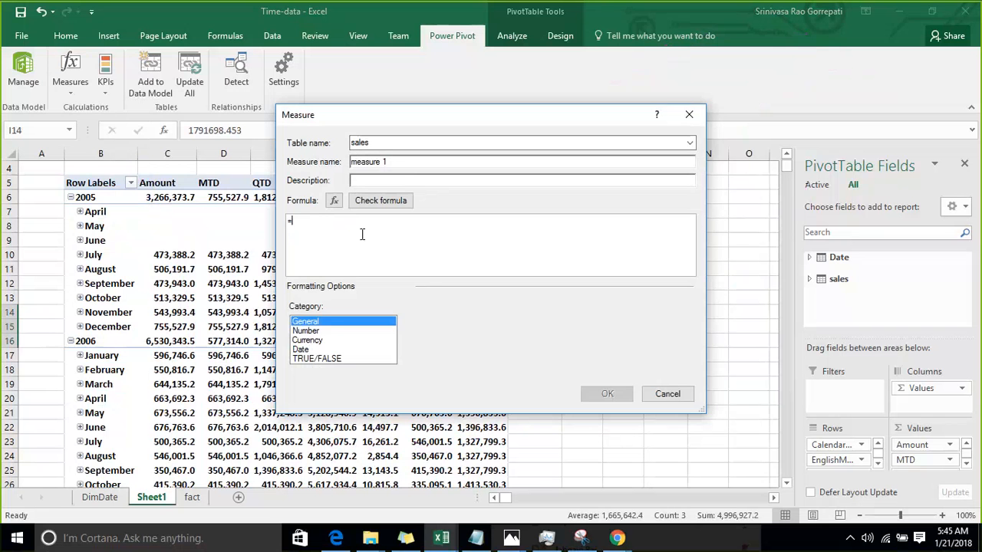
pyautogui.write('CALCULATE(')
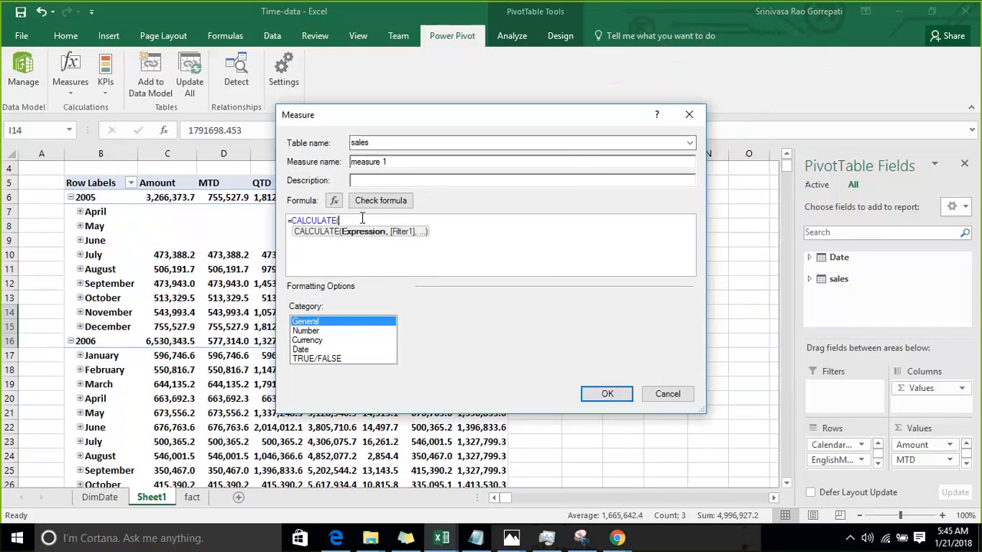
pyautogui.write('amo')
pyautogui.press('Tab')
pyautogui.write(',')
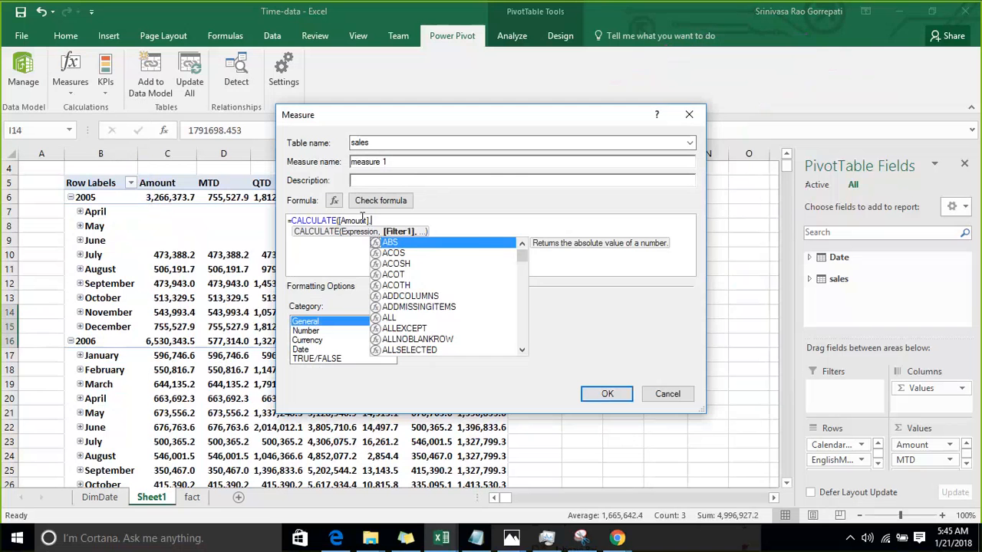
pyautogui.write('ful')
pyautogui.press('Tab')
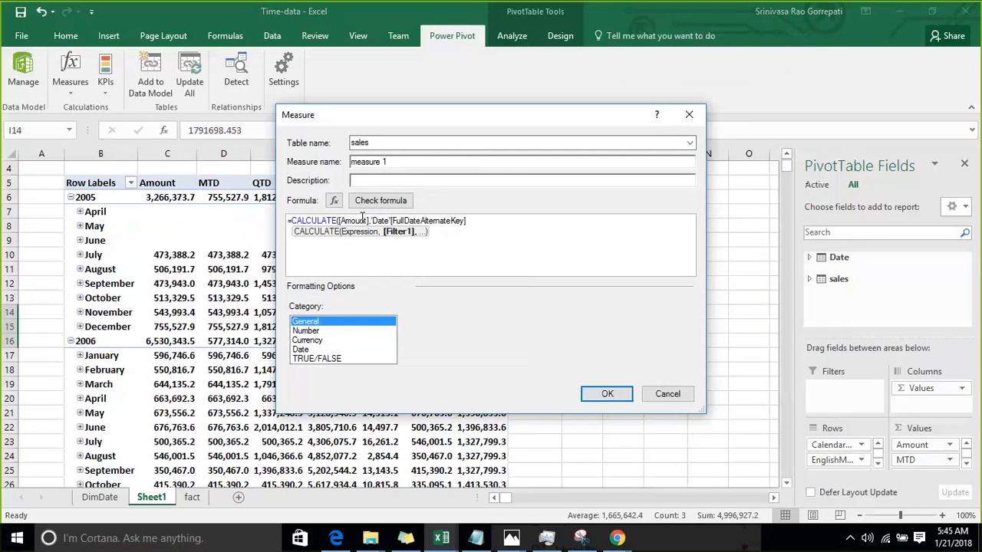
# Extend the filter with >=DATEADD on 'Date'[FullDateAlternateKey], using 30 as the number of intervals.
pyautogui.write('>=date')
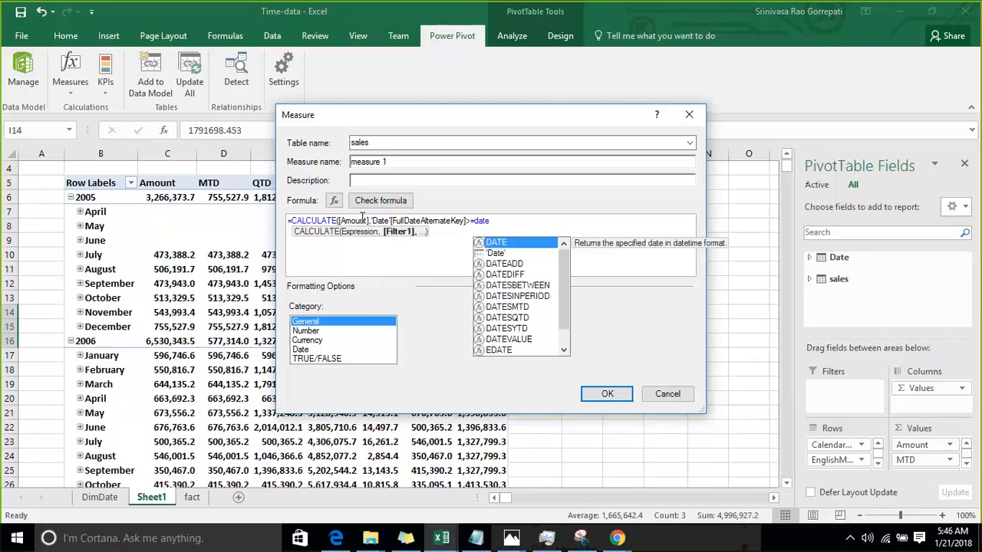
pyautogui.press('Down')
pyautogui.press('Down')
pyautogui.press('Tab')
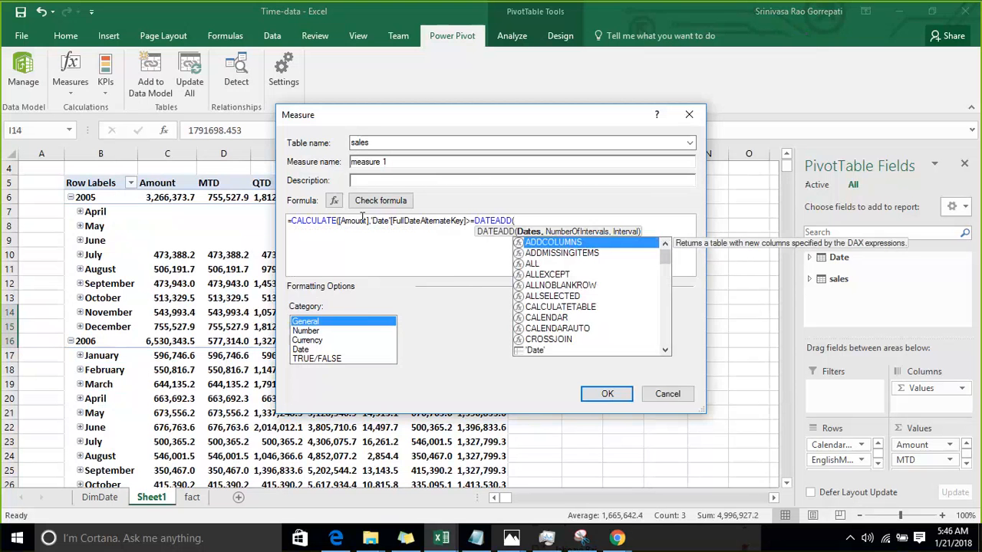
pyautogui.write('full')
pyautogui.press('Tab')
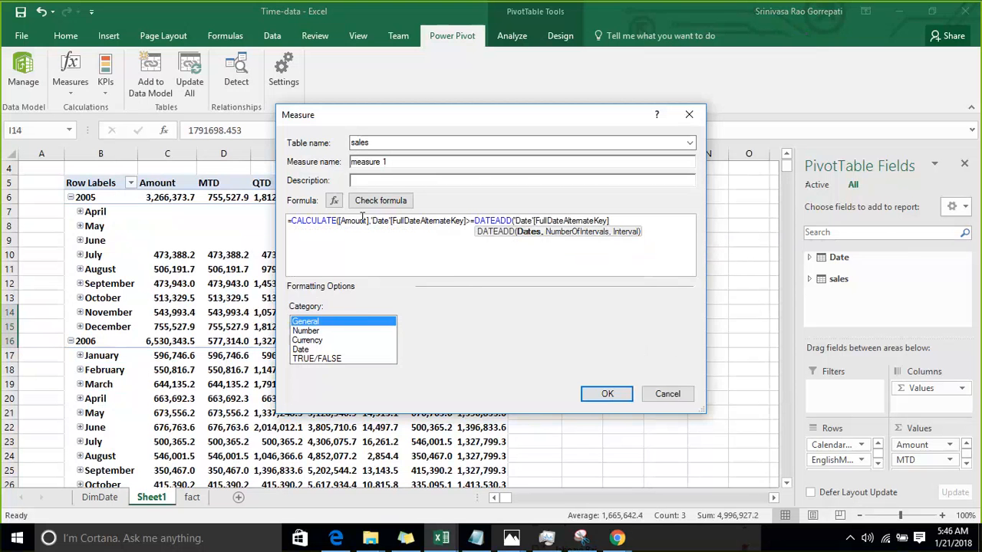
pyautogui.write(',')
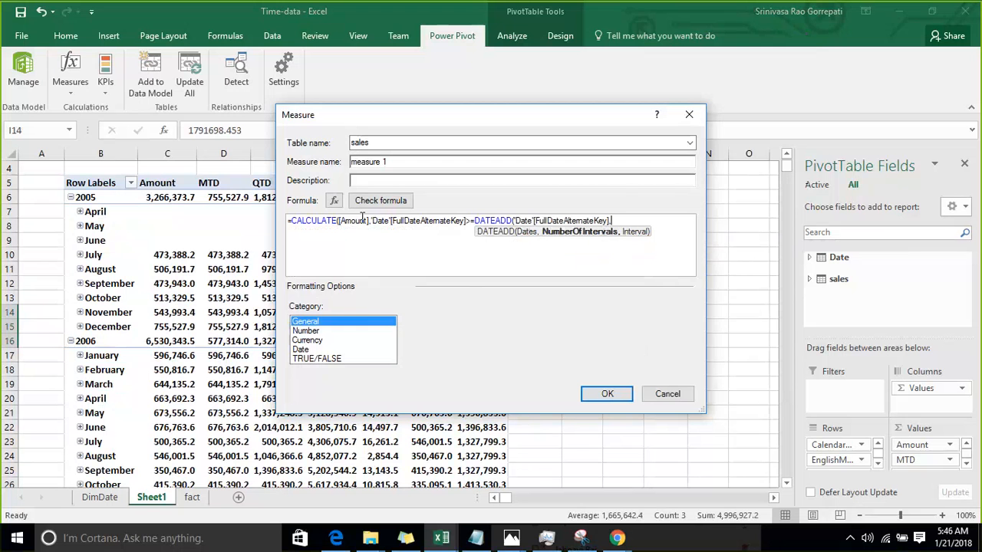
pyautogui.write('30,')
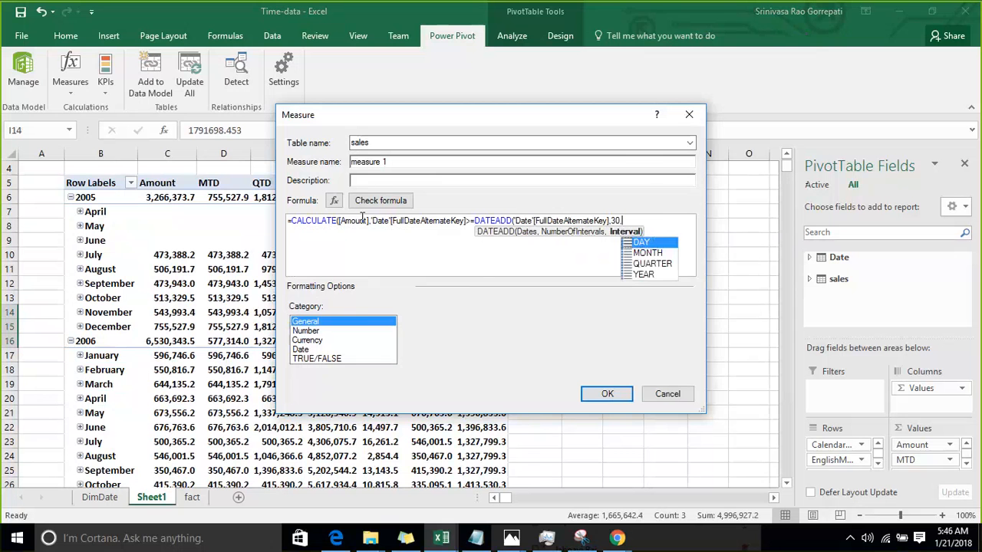
pyautogui.write('d')
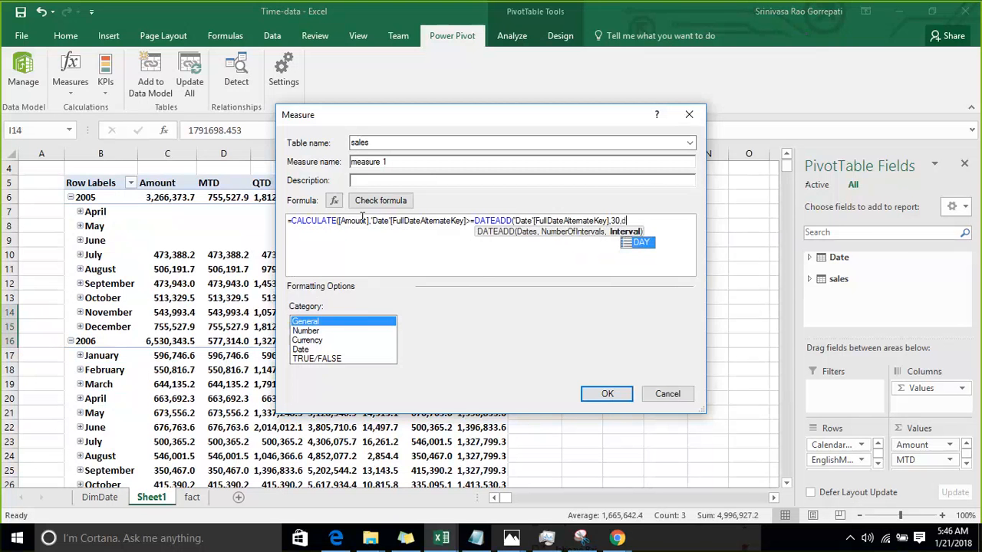
# Change the DATEADD offset to -30, set its interval to DAY, and close both functions of the formula.
pyautogui.press('Left')
pyautogui.press('Left')
pyautogui.press('Left')
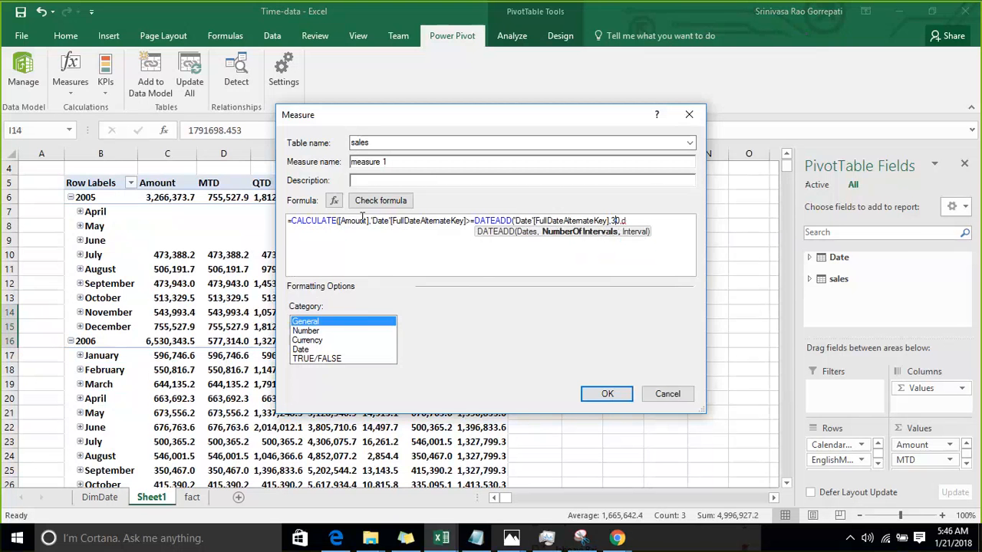
pyautogui.write('-')
pyautogui.press('End')
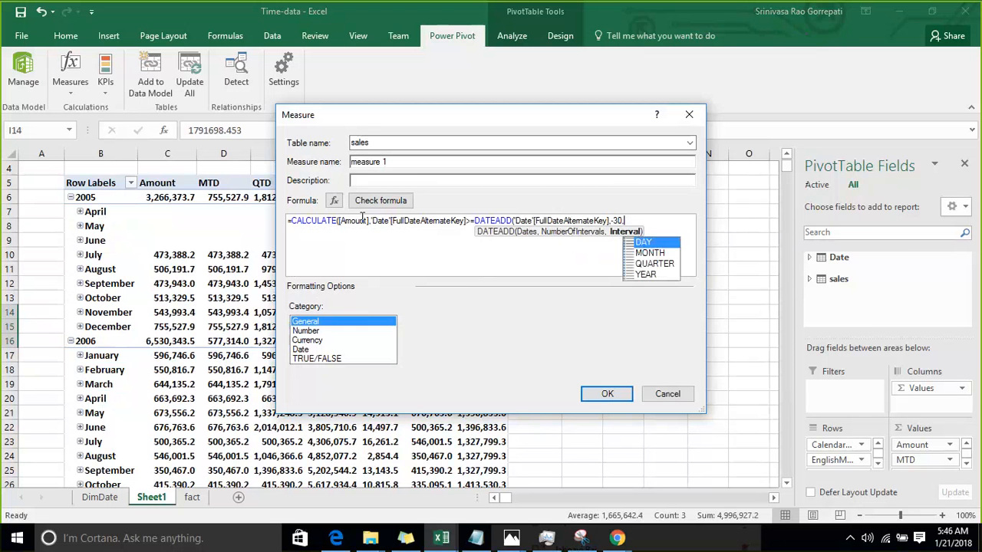
pyautogui.press('Tab')
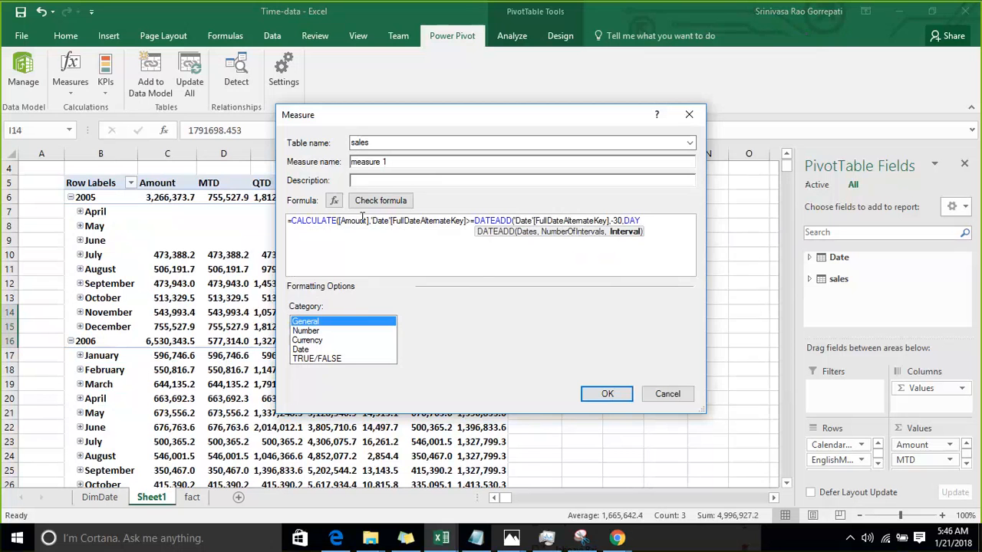
pyautogui.write(')')
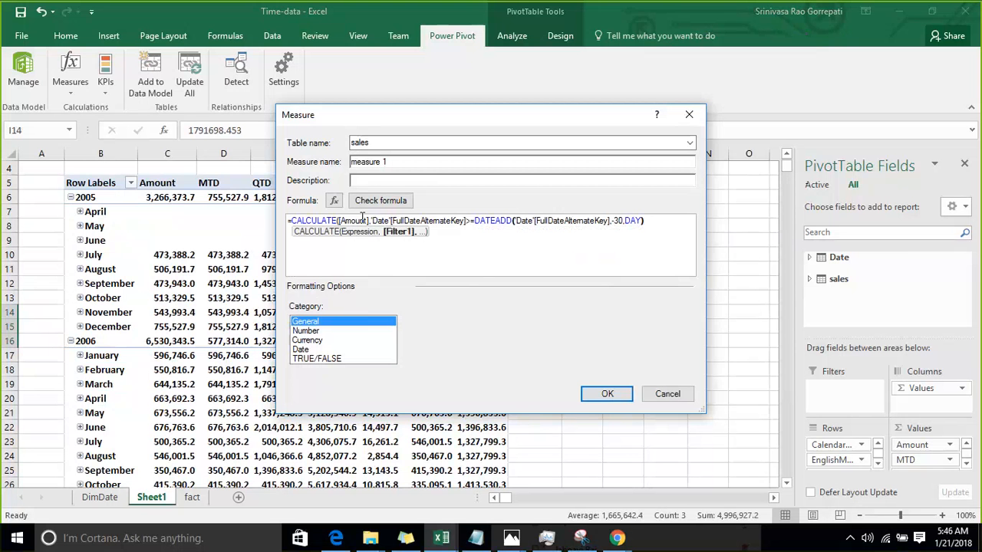
pyautogui.write(')')
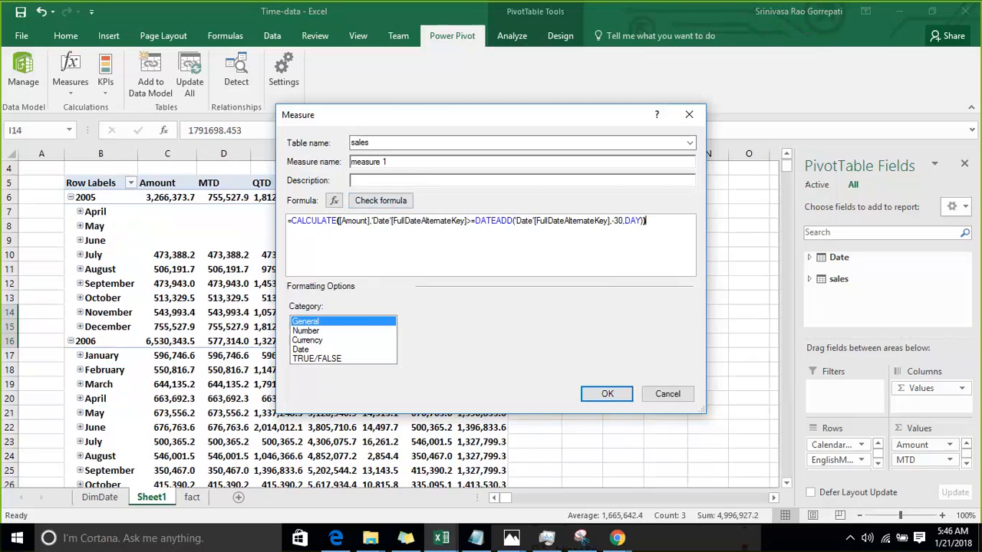
pyautogui.click(758, 23)
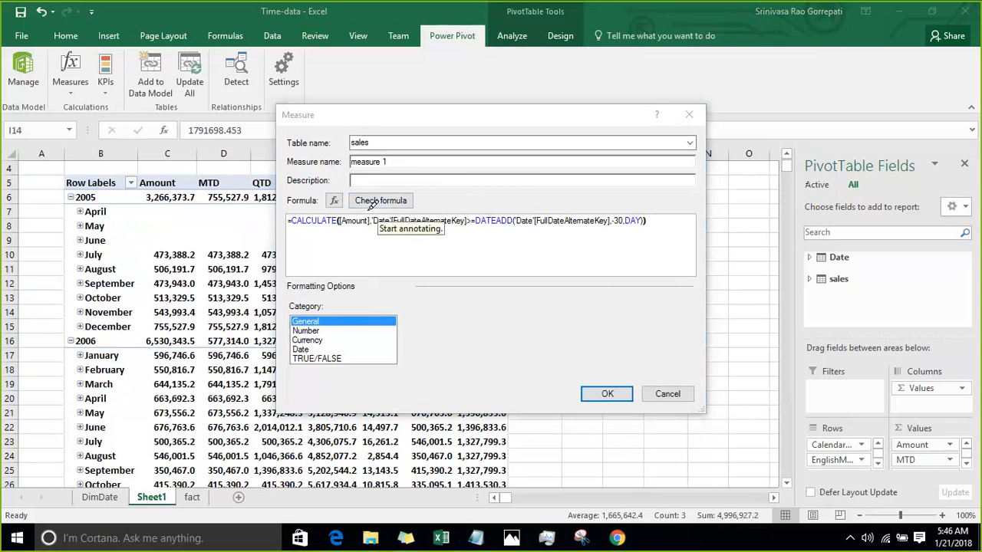
pyautogui.moveTo(371, 206)
pyautogui.mouseDown()
pyautogui.moveTo(346, 239)
pyautogui.moveTo(335, 201)
pyautogui.mouseUp()
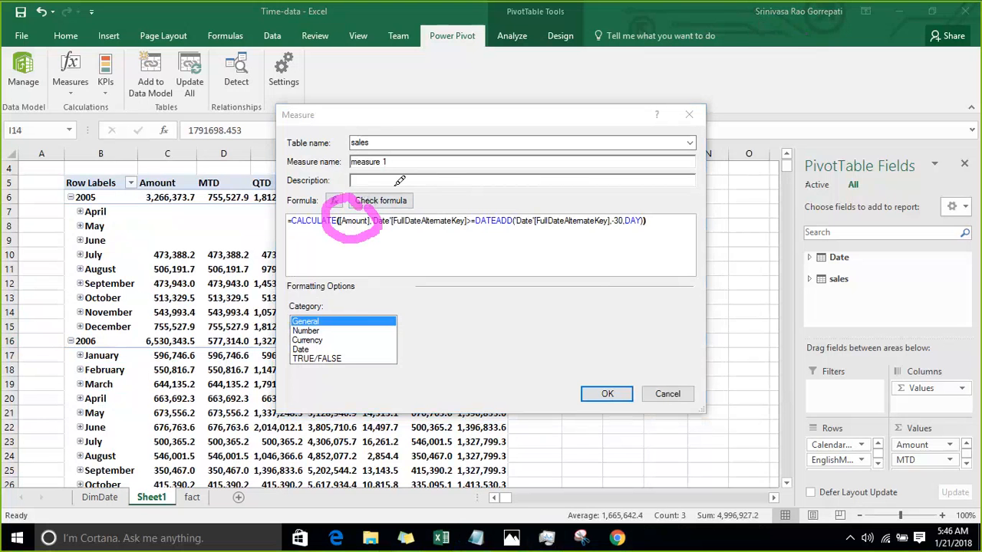
pyautogui.moveTo(439, 208); pyautogui.dragTo(439, 193)
pyautogui.moveTo(429, 224)
pyautogui.mouseDown()
pyautogui.moveTo(431, 268)
pyautogui.moveTo(445, 258)
pyautogui.mouseUp()
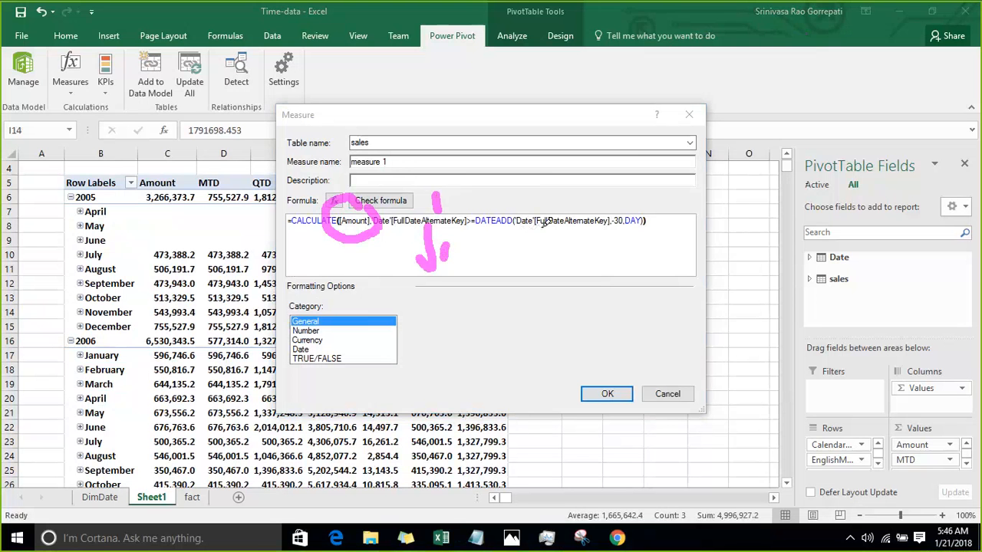
pyautogui.moveTo(541, 226)
pyautogui.mouseDown()
pyautogui.moveTo(547, 255)
pyautogui.moveTo(586, 244)
pyautogui.mouseUp()
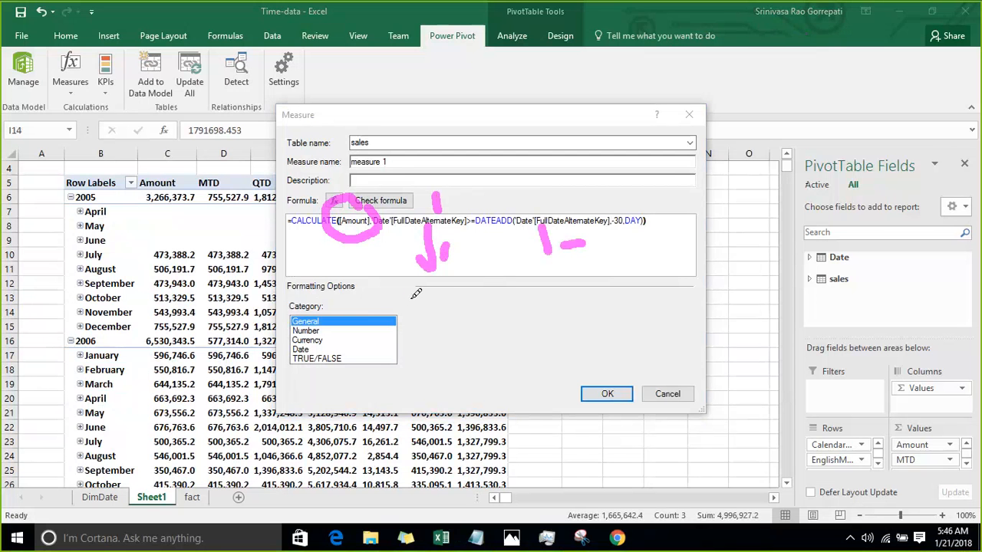
pyautogui.moveTo(416, 294)
pyautogui.mouseDown()
pyautogui.moveTo(453, 326)
pyautogui.moveTo(448, 318)
pyautogui.moveTo(479, 330)
pyautogui.moveTo(470, 342)
pyautogui.mouseUp()
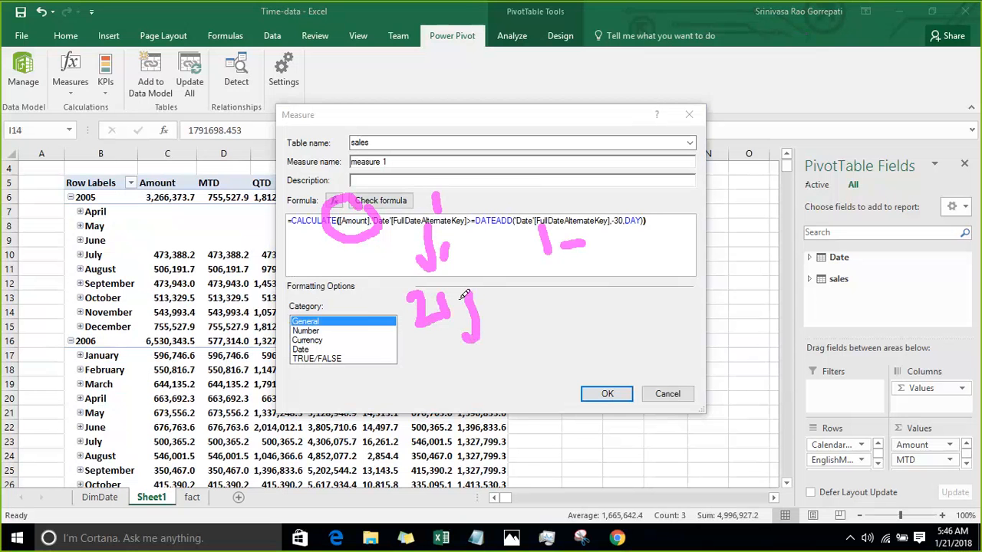
pyautogui.moveTo(452, 290)
pyautogui.mouseDown()
pyautogui.moveTo(480, 289)
pyautogui.moveTo(502, 305)
pyautogui.moveTo(535, 285)
pyautogui.mouseUp()
pyautogui.moveTo(398, 38); pyautogui.dragTo(433, 268)
pyautogui.moveTo(418, 258); pyautogui.dragTo(444, 263)
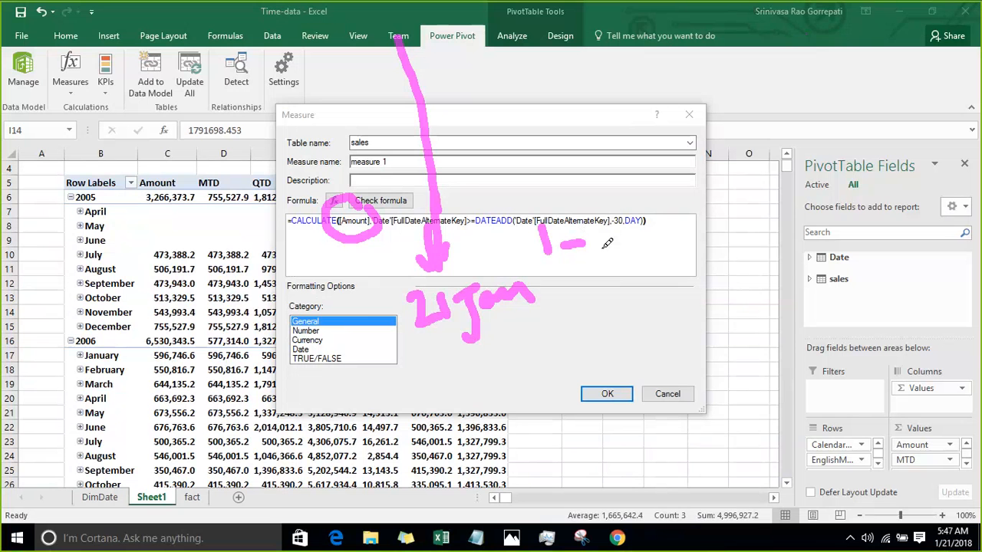
pyautogui.moveTo(607, 244)
pyautogui.mouseDown()
pyautogui.moveTo(649, 343)
pyautogui.moveTo(668, 307)
pyautogui.moveTo(678, 330)
pyautogui.moveTo(718, 303)
pyautogui.moveTo(721, 285)
pyautogui.moveTo(812, 263)
pyautogui.mouseUp()
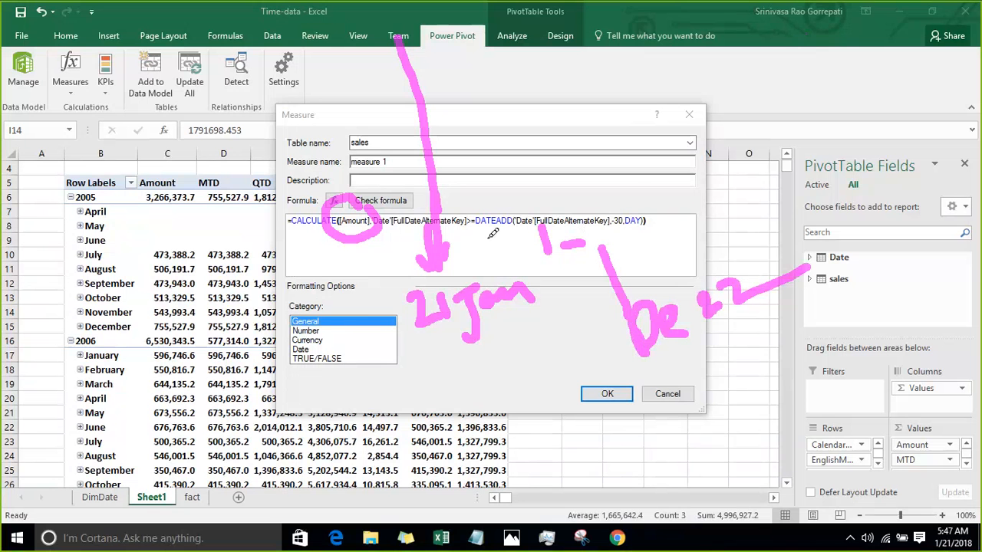
pyautogui.moveTo(491, 239)
pyautogui.mouseDown()
pyautogui.moveTo(477, 206)
pyautogui.moveTo(666, 201)
pyautogui.moveTo(576, 249)
pyautogui.moveTo(497, 232)
pyautogui.mouseUp()
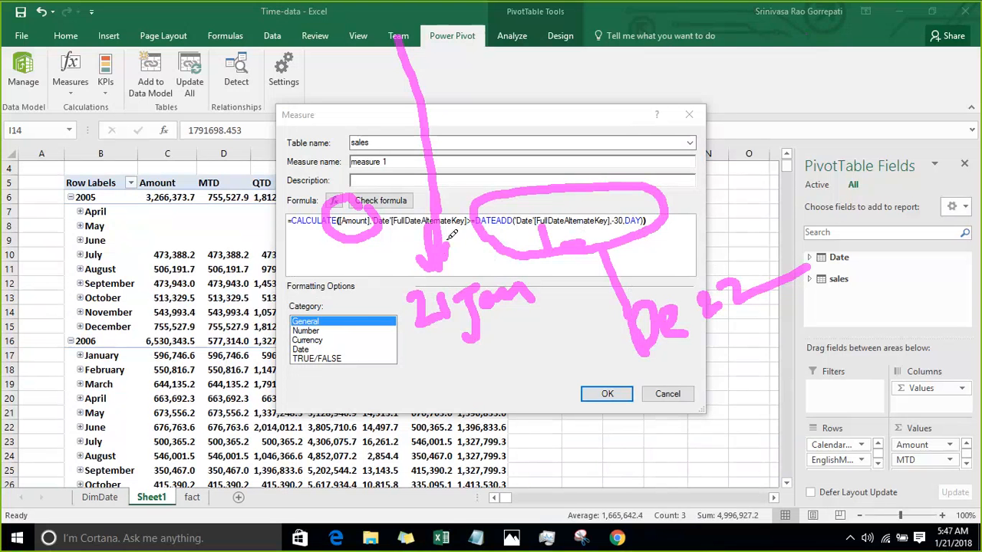
pyautogui.moveTo(459, 233)
pyautogui.mouseDown()
pyautogui.moveTo(469, 260)
pyautogui.moveTo(583, 280)
pyautogui.moveTo(602, 299)
pyautogui.moveTo(585, 301)
pyautogui.moveTo(597, 313)
pyautogui.mouseUp()
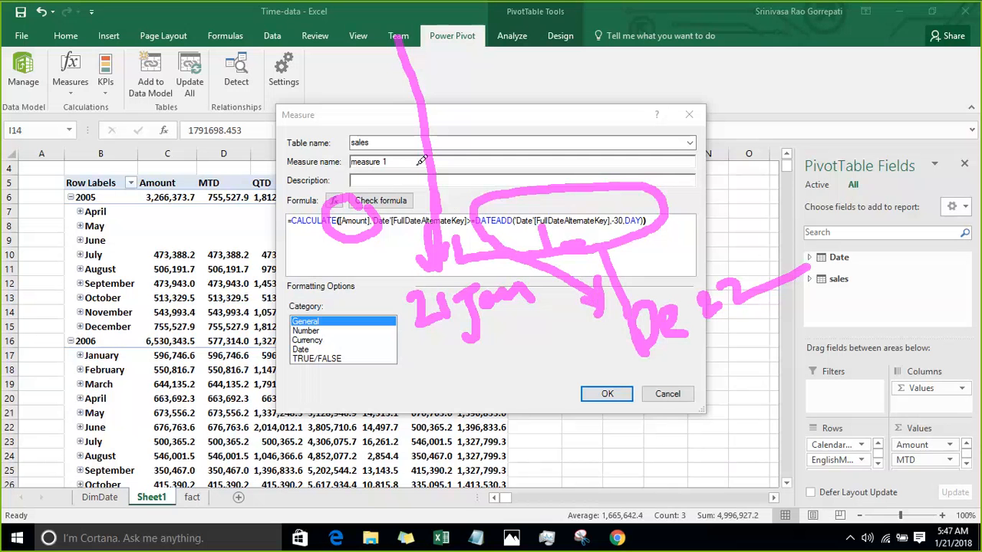
pyautogui.click(765, 24)
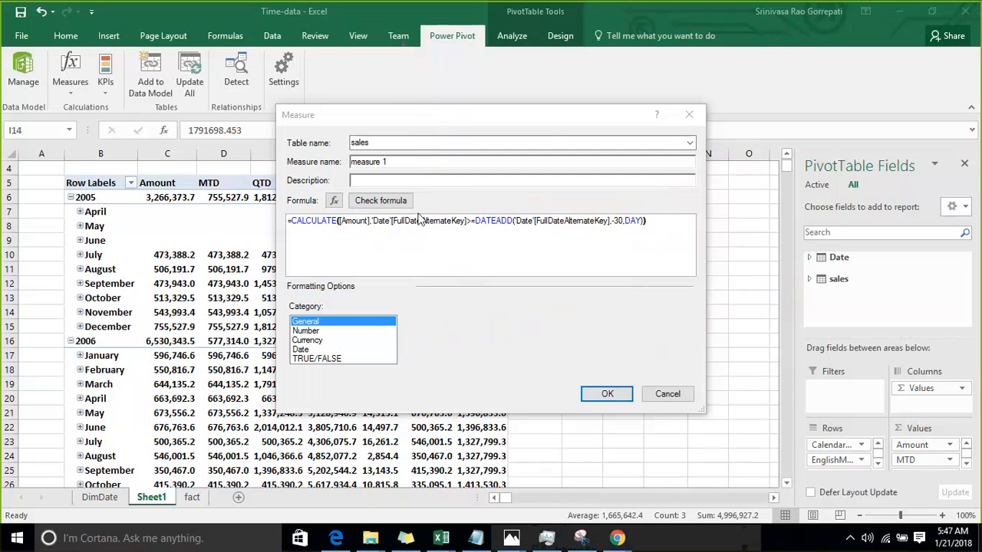
# Name the measure last30, format it as a decimal number with 1 decimal place and thousands separator, and save it.
pyautogui.moveTo(405, 163); pyautogui.dragTo(312, 173)
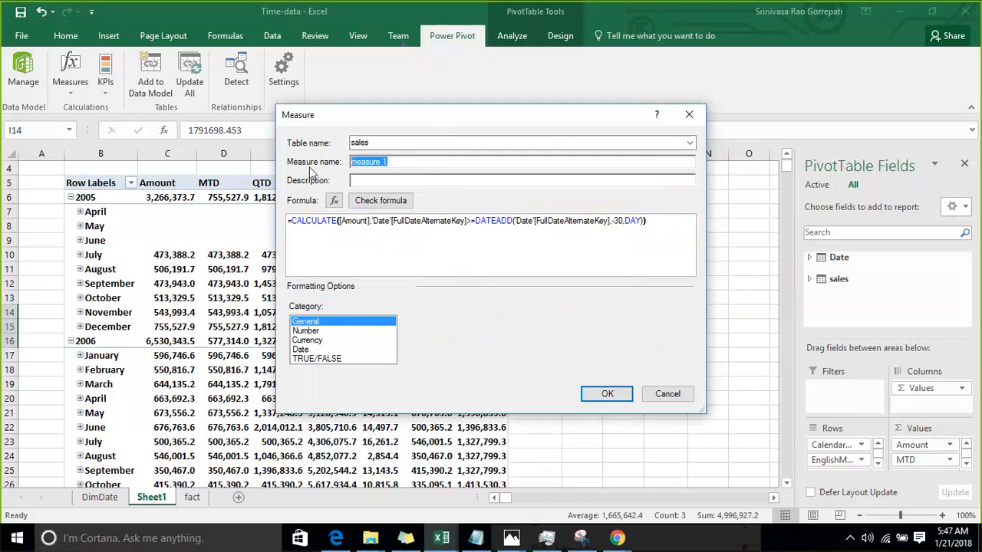
pyautogui.write('last30')
pyautogui.click(361, 331)
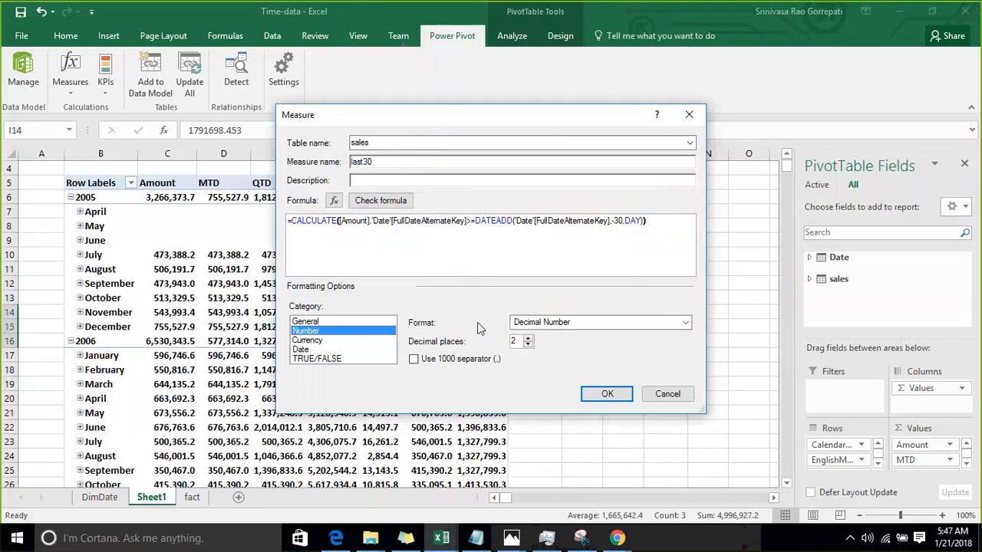
pyautogui.click(528, 344)
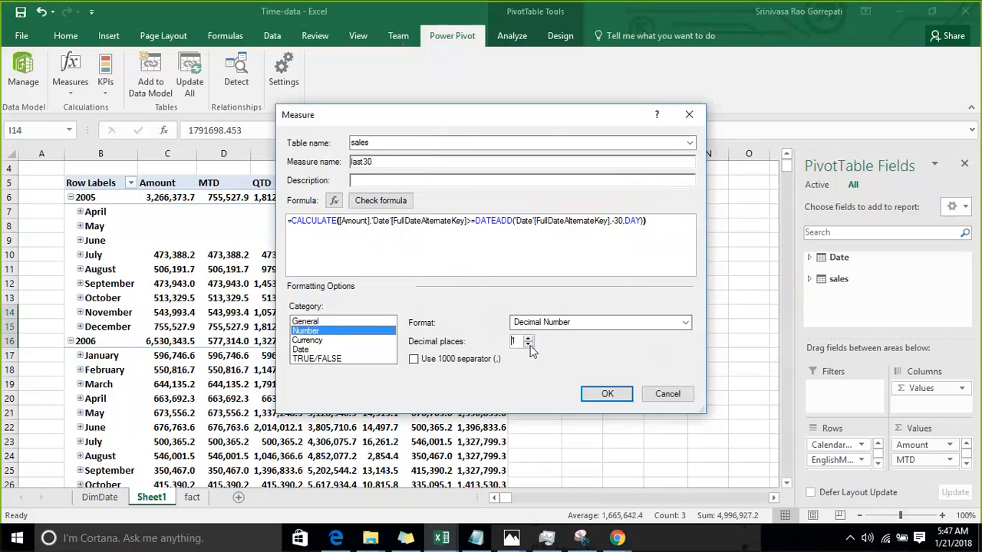
pyautogui.click(459, 359)
pyautogui.click(604, 395)
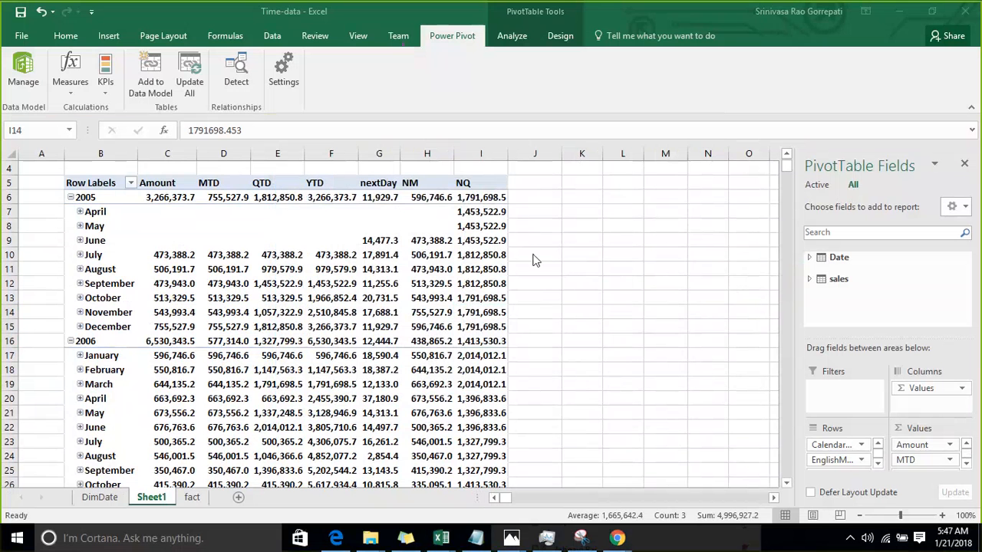
# Try to add the last30 measure from the sales table to the pivot table.
pyautogui.click(463, 185)
pyautogui.click(810, 278)
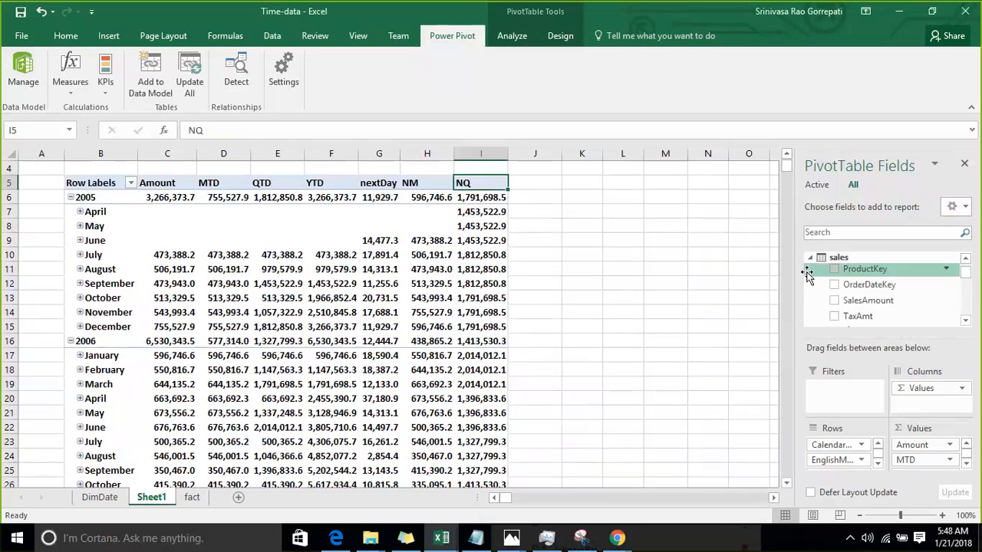
pyautogui.scroll(-2, 827, 284)
pyautogui.scroll(-5, 829, 282)
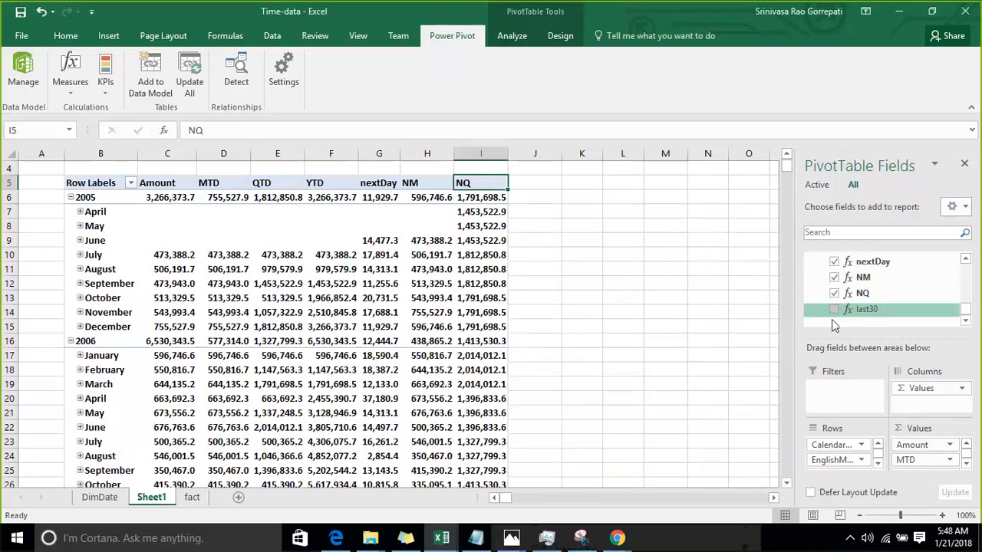
pyautogui.click(835, 309)
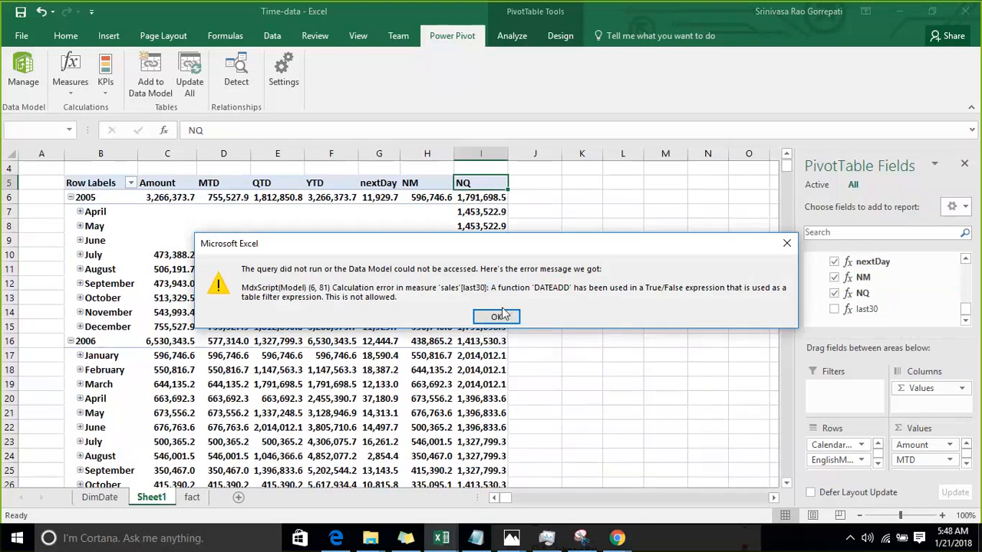
pyautogui.click(500, 316)
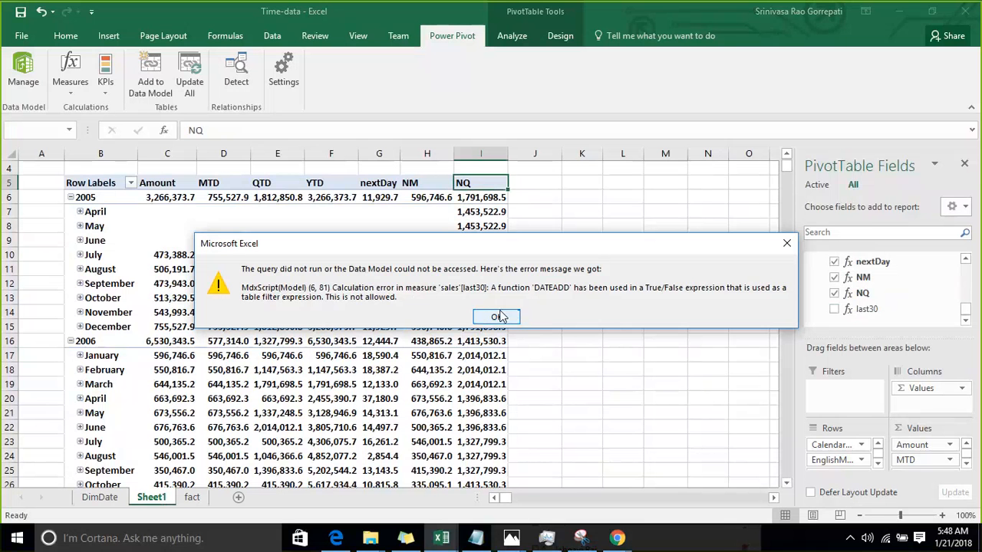
pyautogui.click(500, 316)
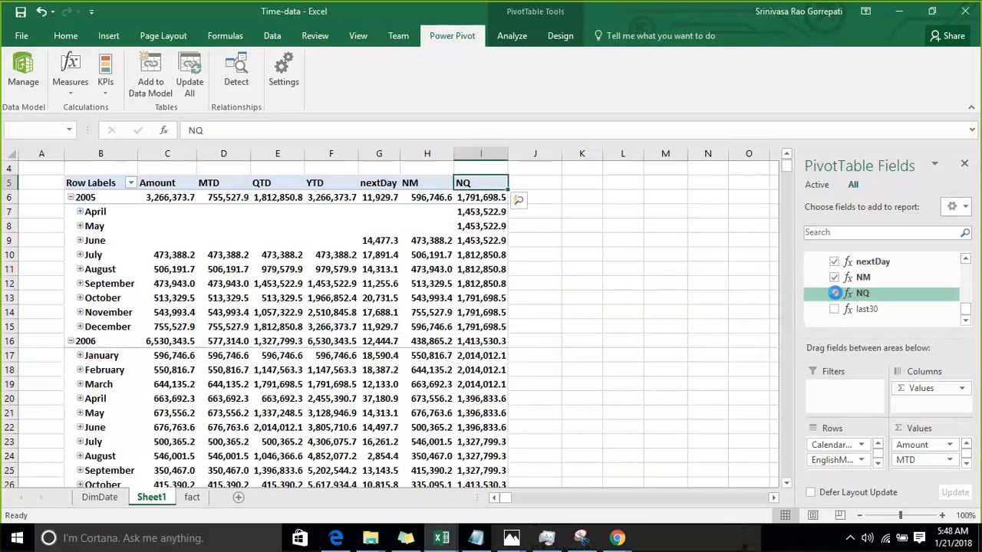
# Remove the NQ, NM and nextDay measures from the pivot table.
pyautogui.click(834, 293)
pyautogui.click(835, 277)
pyautogui.scroll(1, 820, 296)
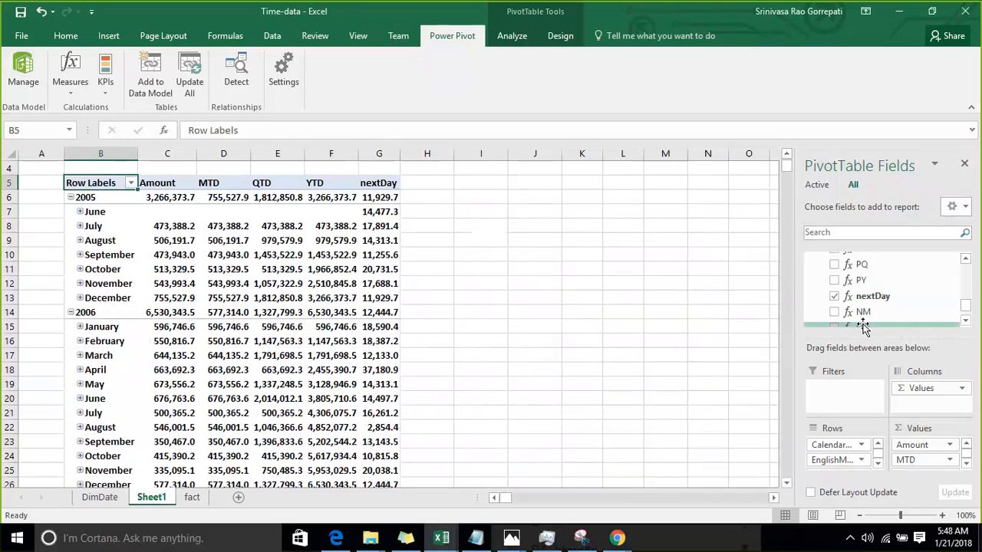
pyautogui.click(835, 296)
pyautogui.scroll(-1, 867, 264)
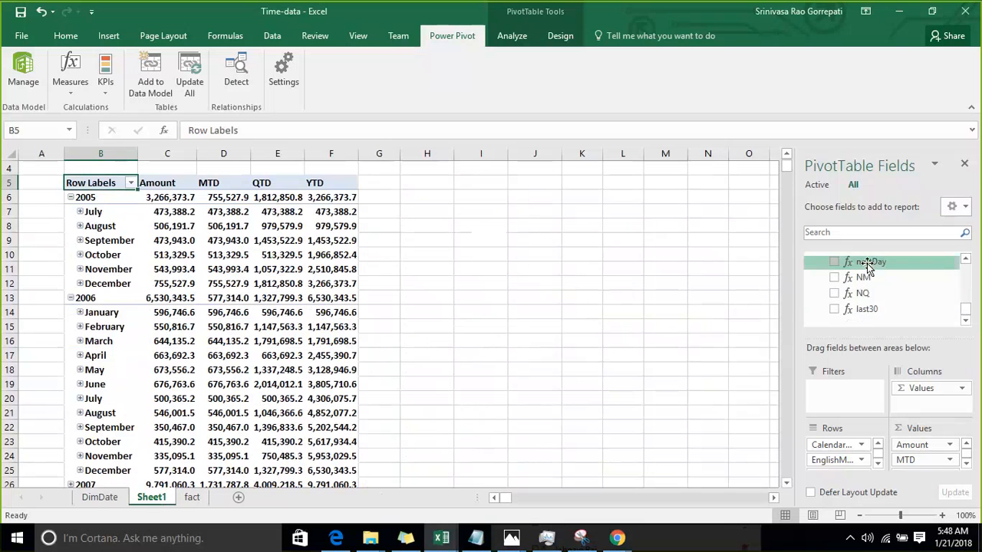
# Try adding last30 to the pivot table alongside the Amount, MTD, QTD and YTD measures.
pyautogui.click(834, 309)
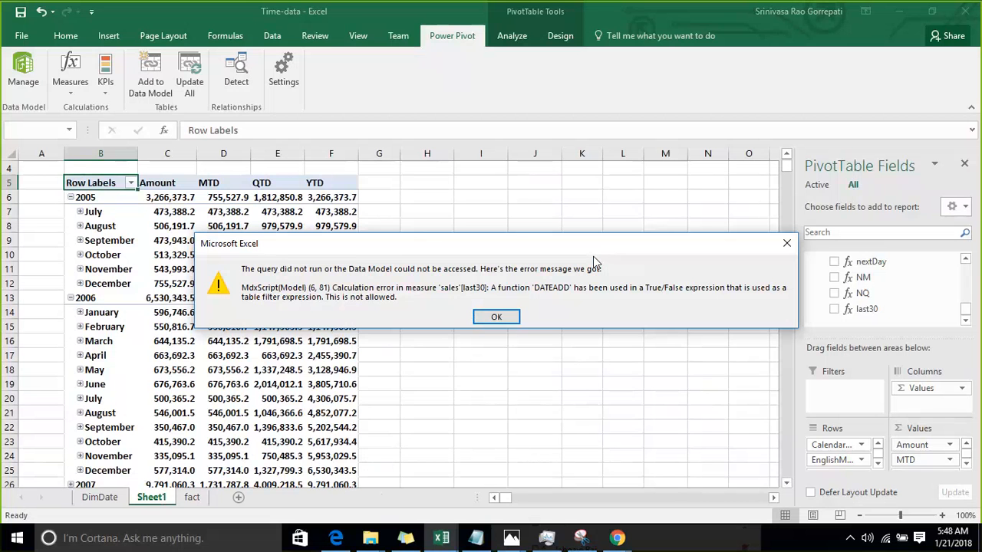
pyautogui.click(502, 318)
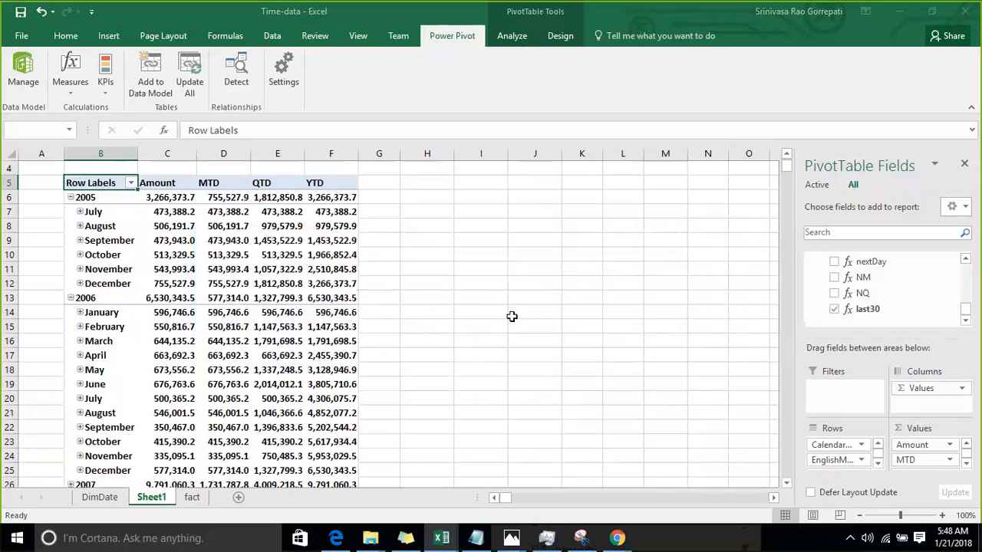
pyautogui.click(349, 269)
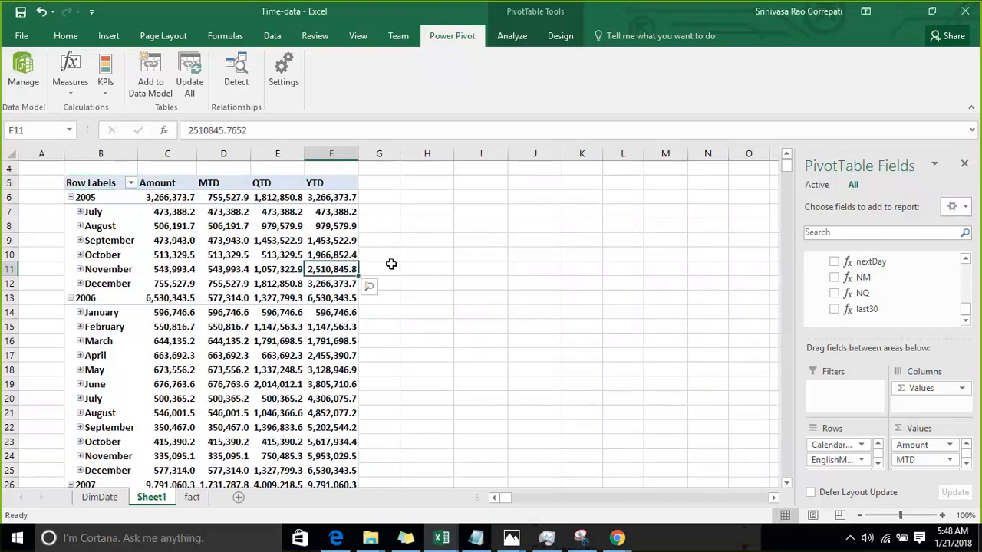
pyautogui.click(477, 286)
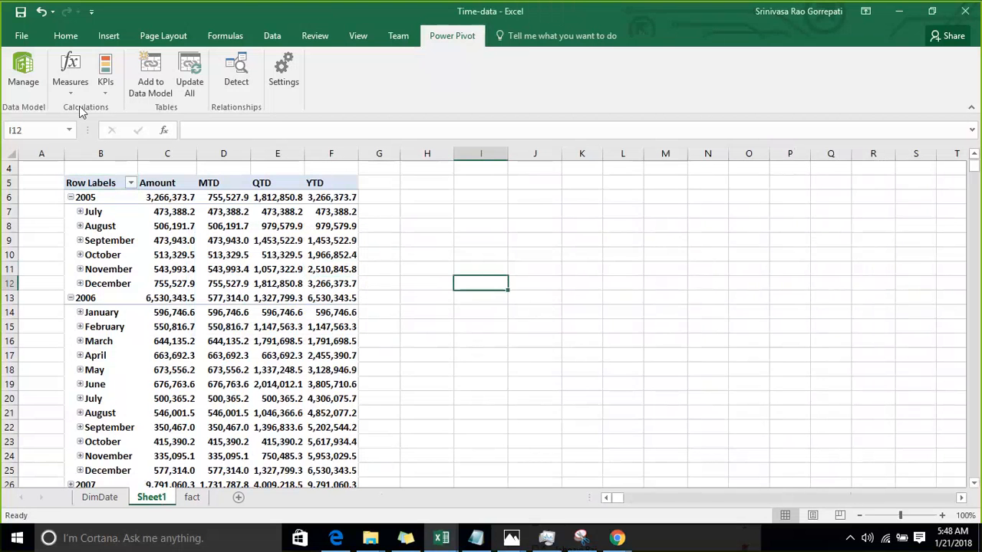
# Open the last30 measure for editing from the list of managed measures.
pyautogui.click(71, 95)
pyautogui.click(107, 125)
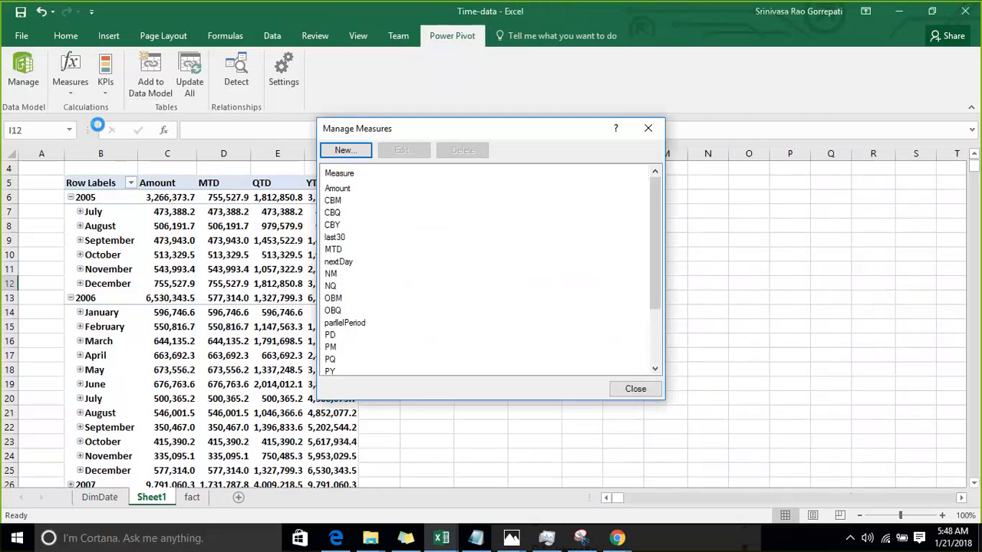
pyautogui.scroll(-3, 421, 278)
pyautogui.scroll(2, 388, 276)
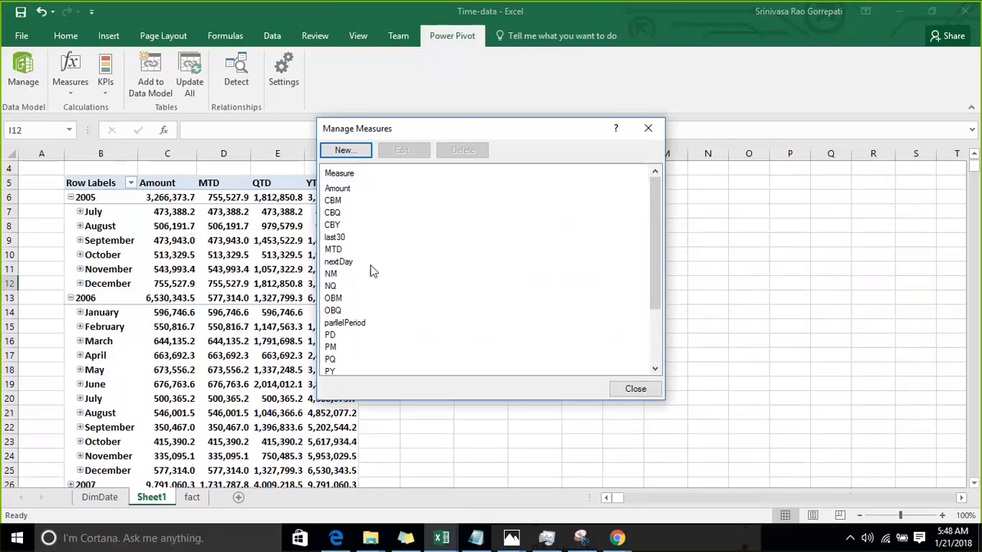
pyautogui.click(338, 237)
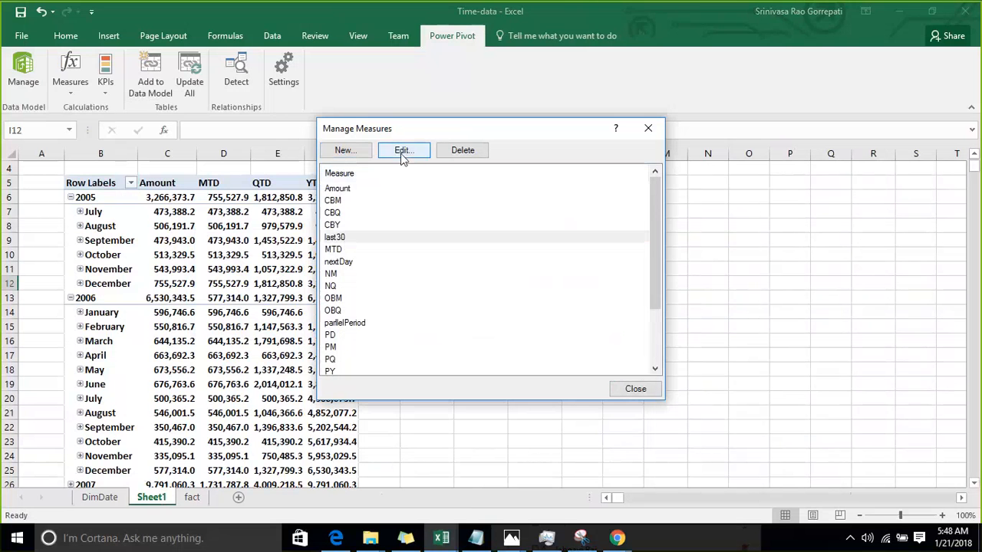
pyautogui.click(402, 151)
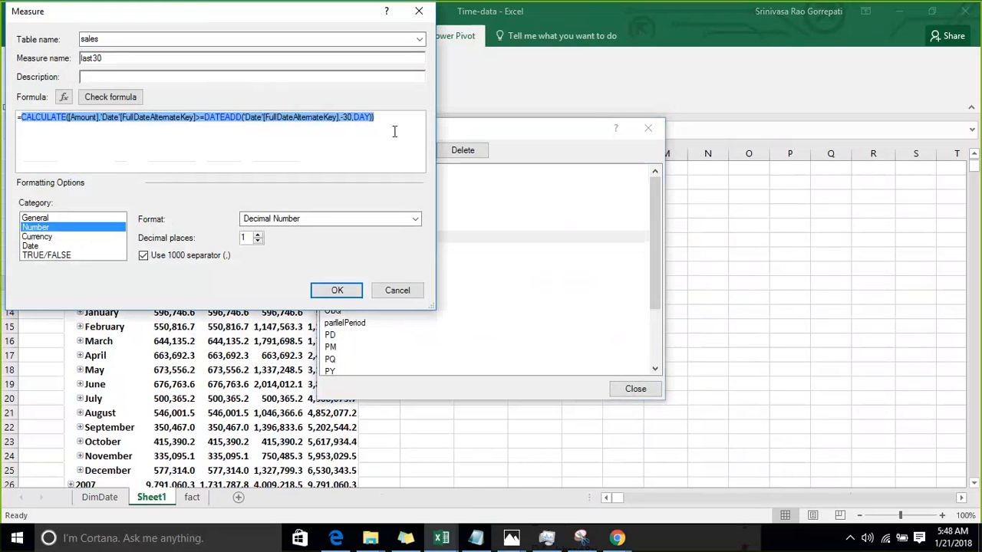
# Check the last30 formula for errors and examine the DATEADD expression inside its CALCULATE filter.
pyautogui.click(395, 132)
pyautogui.click(119, 100)
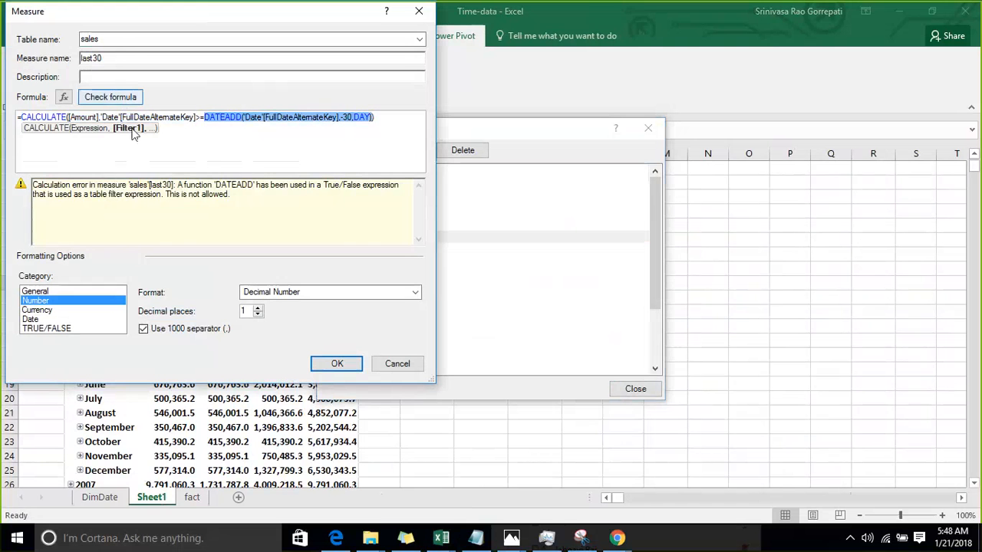
pyautogui.click(156, 198)
pyautogui.click(103, 117)
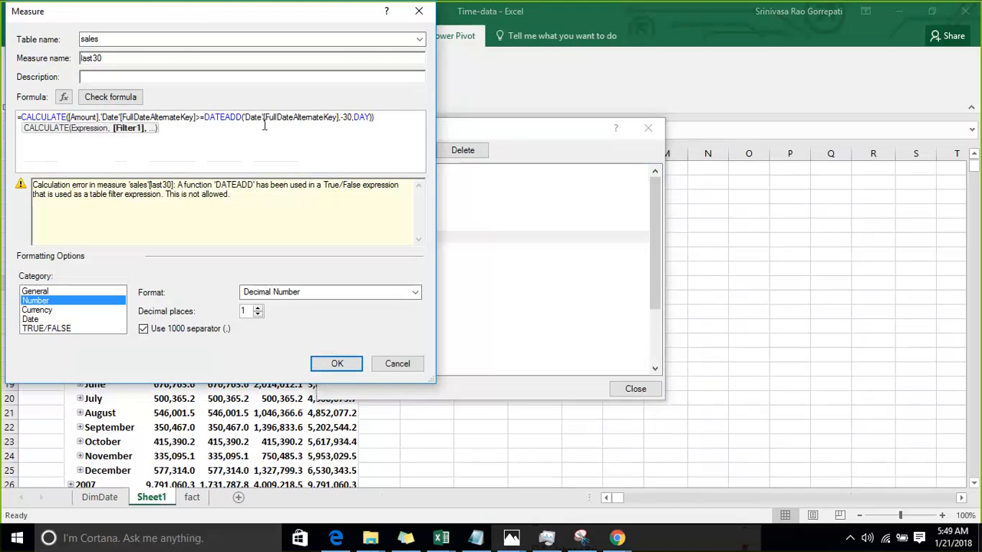
pyautogui.click(379, 117)
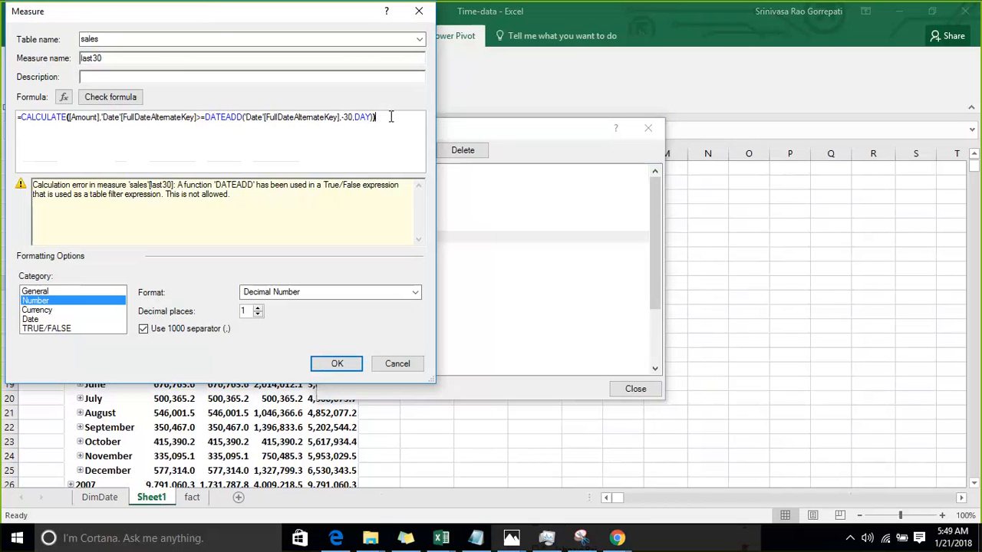
pyautogui.click(213, 117)
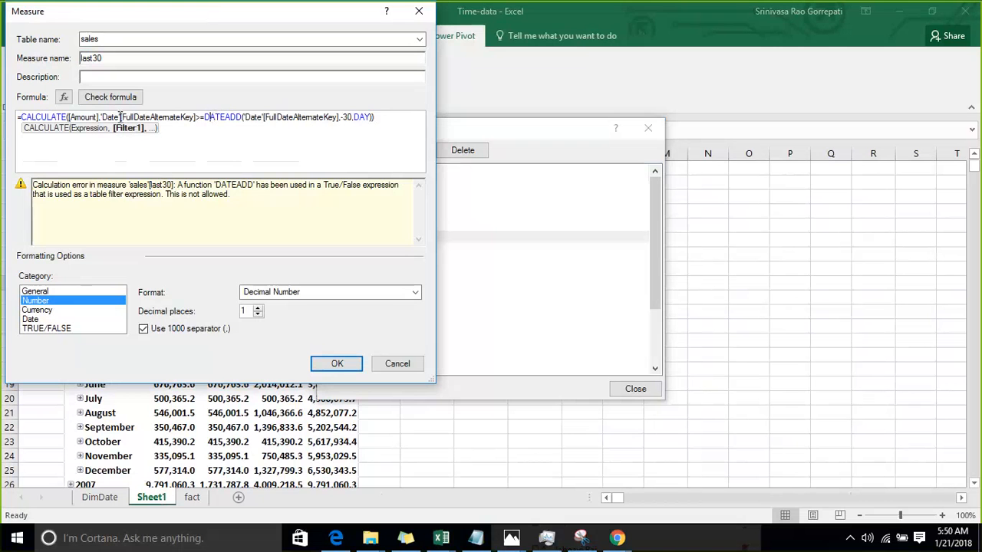
# Delete the whole filter argument from the last30 formula, keeping only =CALCULATE([Amount].
pyautogui.click(370, 114)
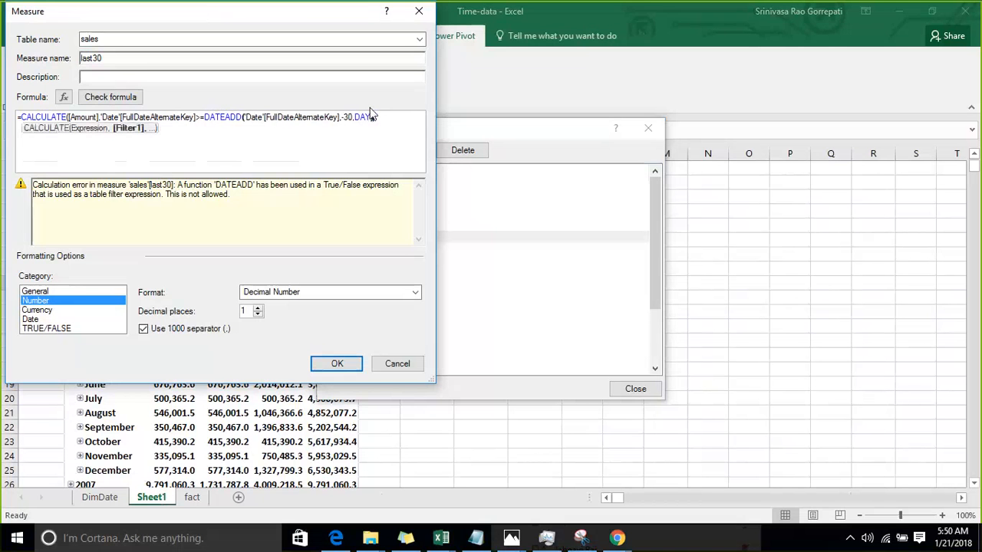
pyautogui.press('BackSpace')
pyautogui.press('BackSpace')
pyautogui.press('BackSpace')
pyautogui.press('BackSpace')
pyautogui.press('BackSpace')
pyautogui.press('BackSpace')
pyautogui.press('BackSpace')
pyautogui.press('BackSpace')
pyautogui.press('BackSpace')
pyautogui.press('BackSpace')
pyautogui.press('BackSpace')
pyautogui.press('BackSpace')
pyautogui.press('BackSpace')
pyautogui.press('BackSpace')
pyautogui.press('BackSpace')
pyautogui.press('BackSpace')
pyautogui.press('BackSpace')
pyautogui.press('BackSpace')
pyautogui.press('BackSpace')
pyautogui.press('BackSpace')
pyautogui.press('BackSpace')
pyautogui.press('BackSpace')
pyautogui.press('BackSpace')
pyautogui.press('BackSpace')
pyautogui.press('BackSpace')
pyautogui.press('BackSpace')
pyautogui.press('BackSpace')
pyautogui.press('BackSpace')
pyautogui.press('BackSpace')
pyautogui.press('BackSpace')
pyautogui.press('BackSpace')
pyautogui.press('BackSpace')
pyautogui.press('BackSpace')
pyautogui.press('BackSpace')
pyautogui.press('BackSpace')
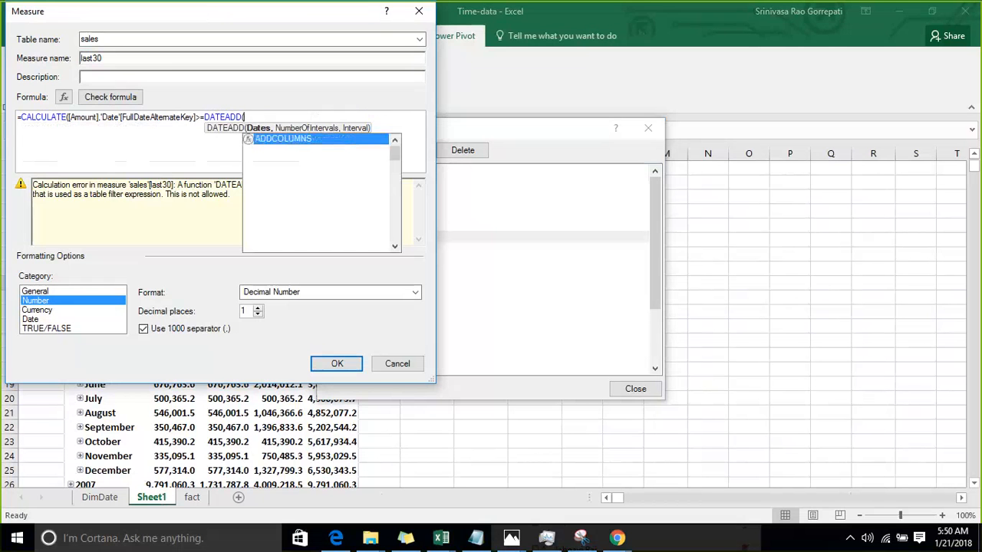
pyautogui.press('BackSpace')
pyautogui.press('BackSpace')
pyautogui.press('BackSpace')
pyautogui.press('BackSpace')
pyautogui.press('BackSpace')
pyautogui.press('BackSpace')
pyautogui.press('BackSpace')
pyautogui.press('BackSpace')
pyautogui.press('BackSpace')
pyautogui.press('BackSpace')
pyautogui.press('BackSpace')
pyautogui.press('BackSpace')
pyautogui.press('BackSpace')
pyautogui.press('BackSpace')
pyautogui.press('BackSpace')
pyautogui.press('BackSpace')
pyautogui.press('BackSpace')
pyautogui.press('BackSpace')
pyautogui.press('BackSpace')
pyautogui.press('BackSpace')
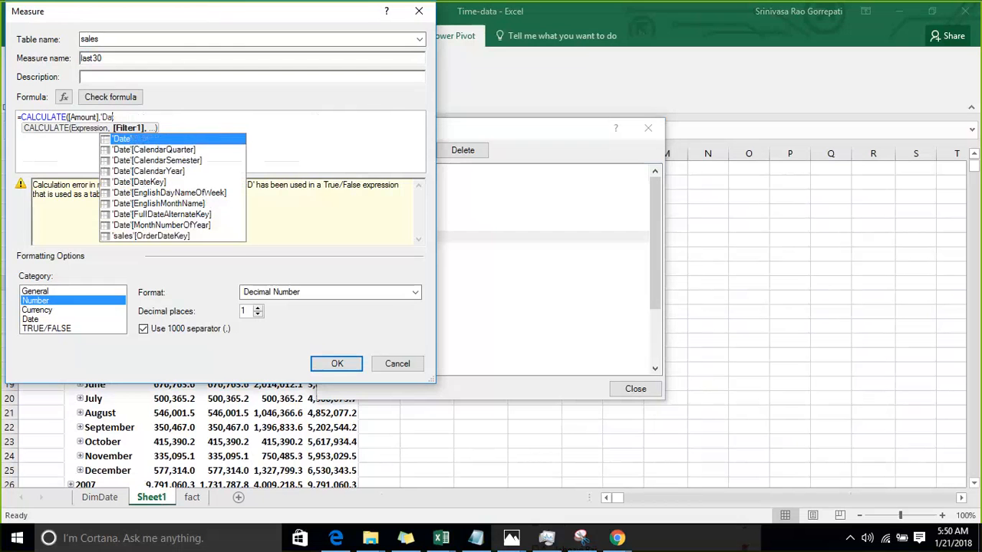
pyautogui.press('BackSpace')
pyautogui.press('BackSpace')
pyautogui.press('BackSpace')
pyautogui.press('BackSpace')
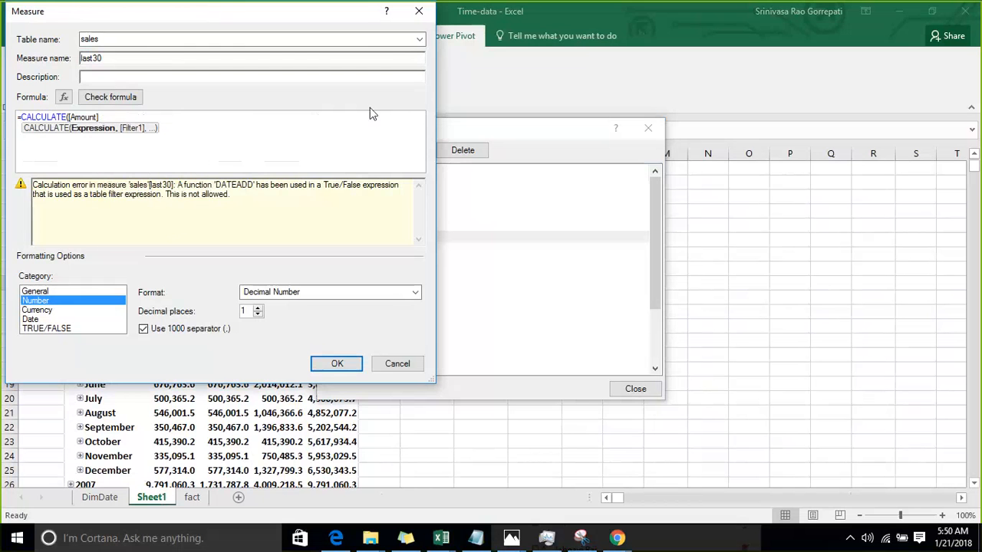
# Start a new filter argument after [Amount] with the 'Date'[FullDateAlternateKey] column.
pyautogui.write(',ca')
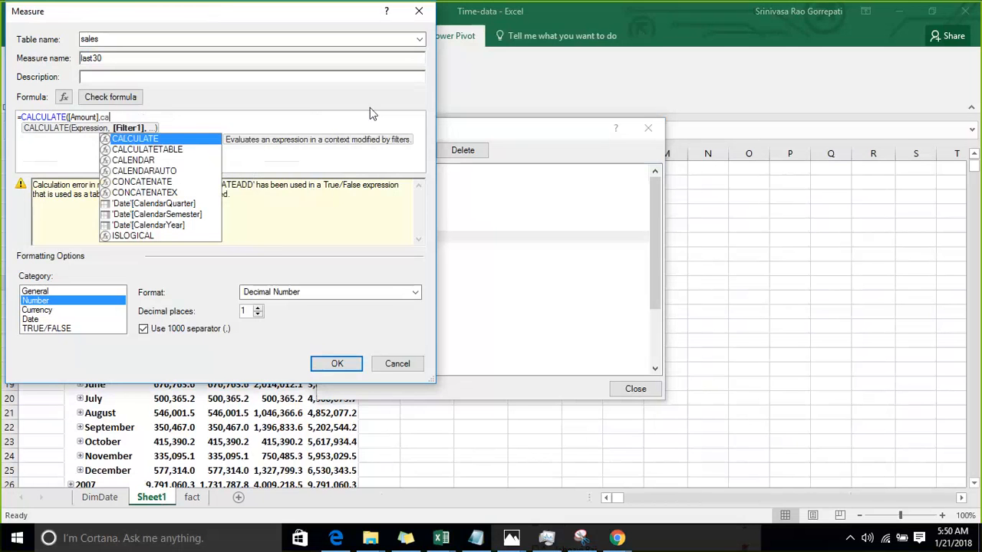
pyautogui.press('BackSpace')
pyautogui.press('BackSpace')
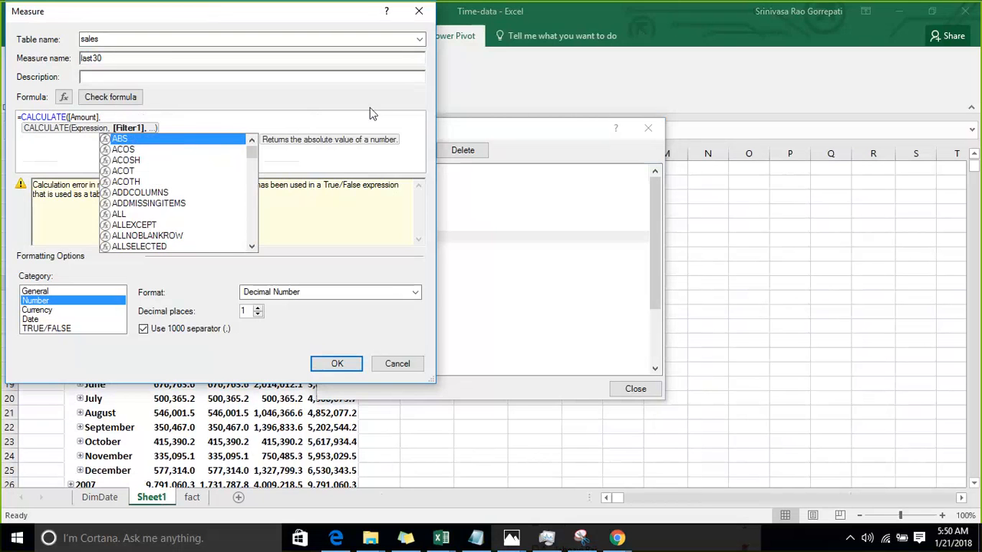
pyautogui.click(118, 117)
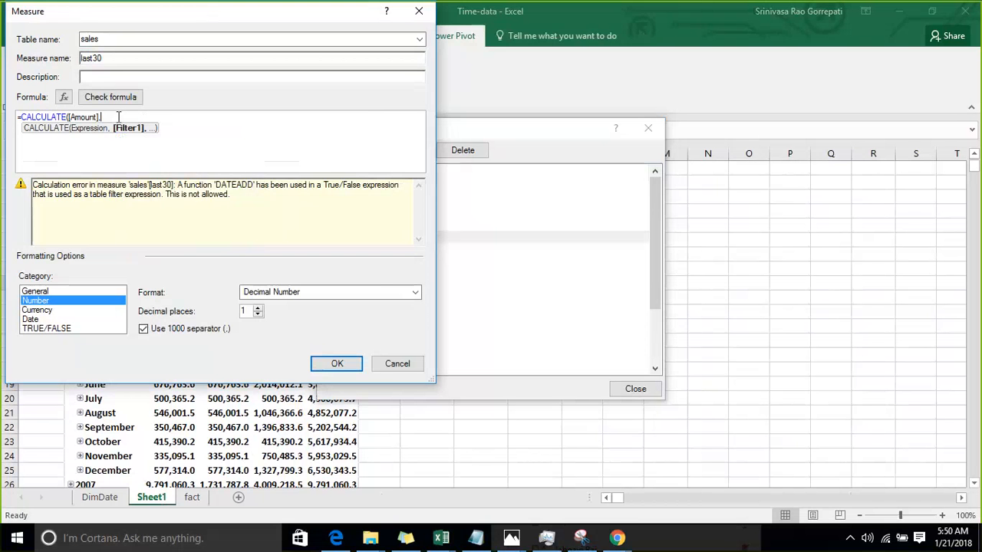
pyautogui.write('fu')
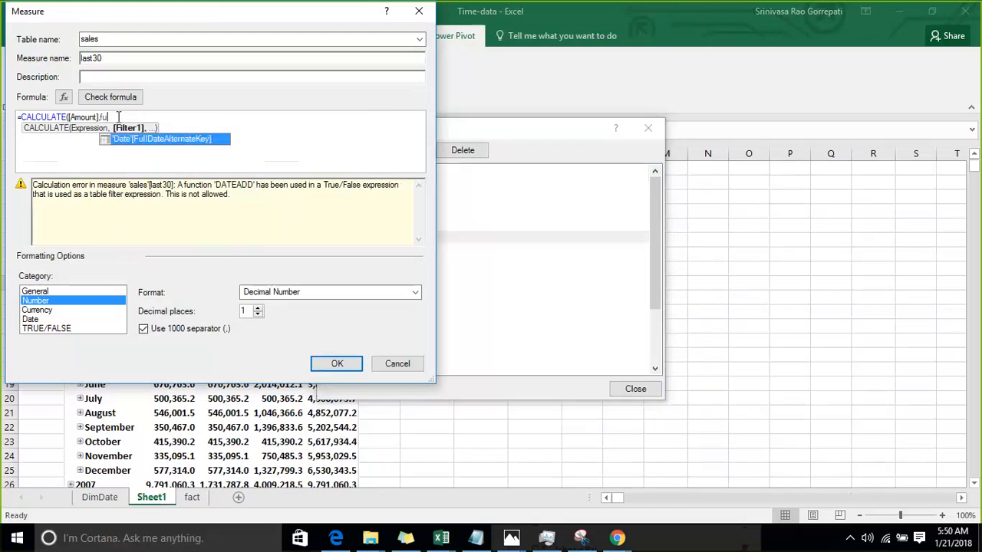
pyautogui.press('Tab')
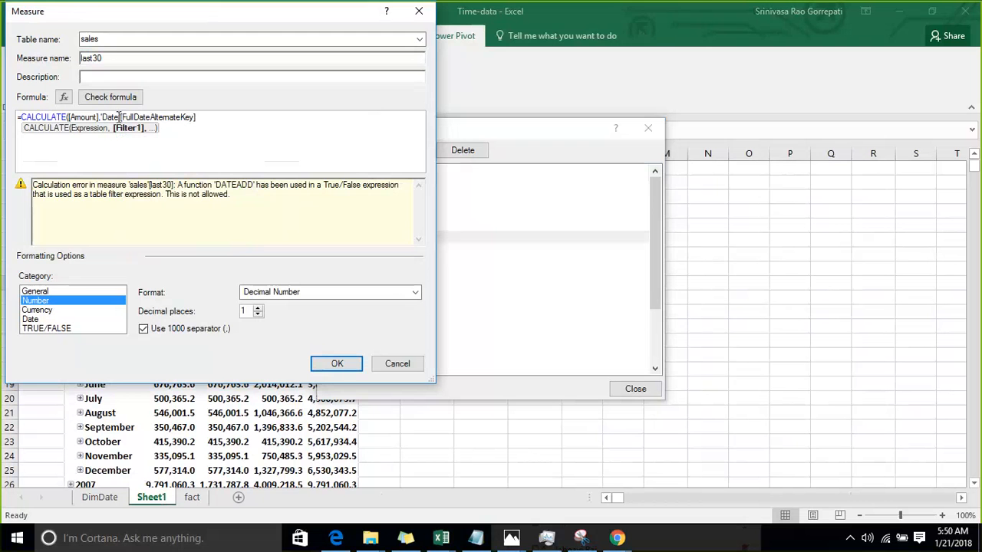
pyautogui.write(',')
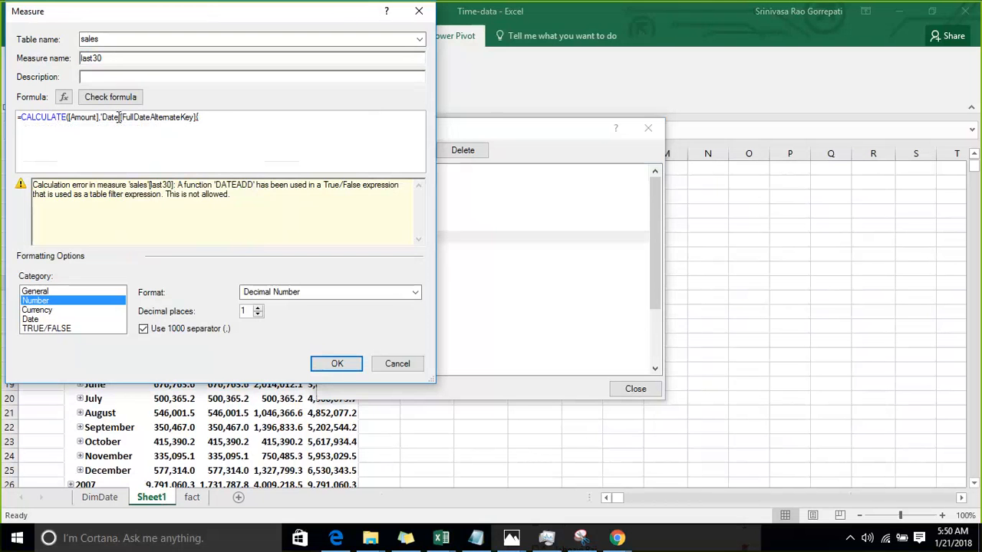
pyautogui.write('[')
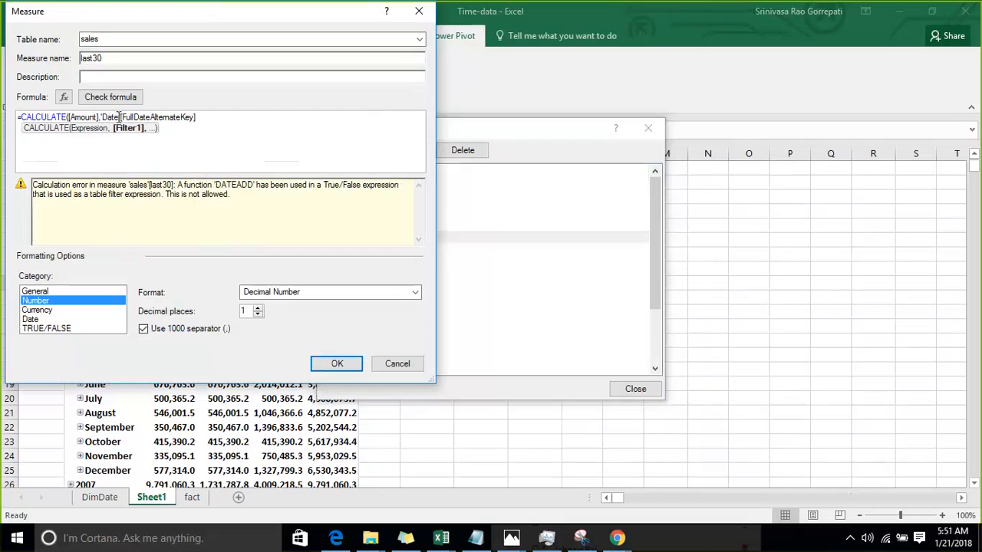
# Compare the filter column with >=DATEADD, using 'Date'[FullDateAlternateKey] as its dates argument.
pyautogui.write('>=dat')
pyautogui.press('Down')
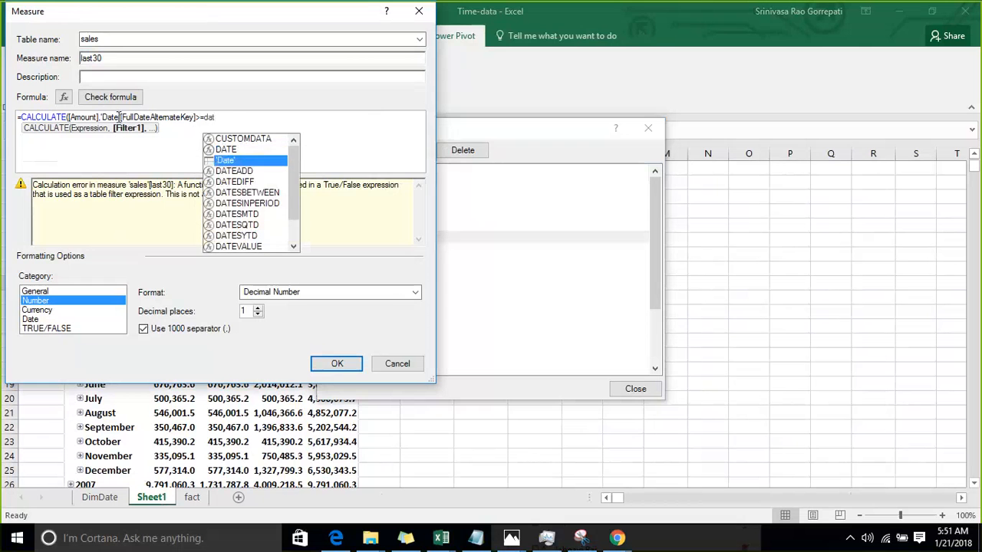
pyautogui.press('Down')
pyautogui.press('Tab')
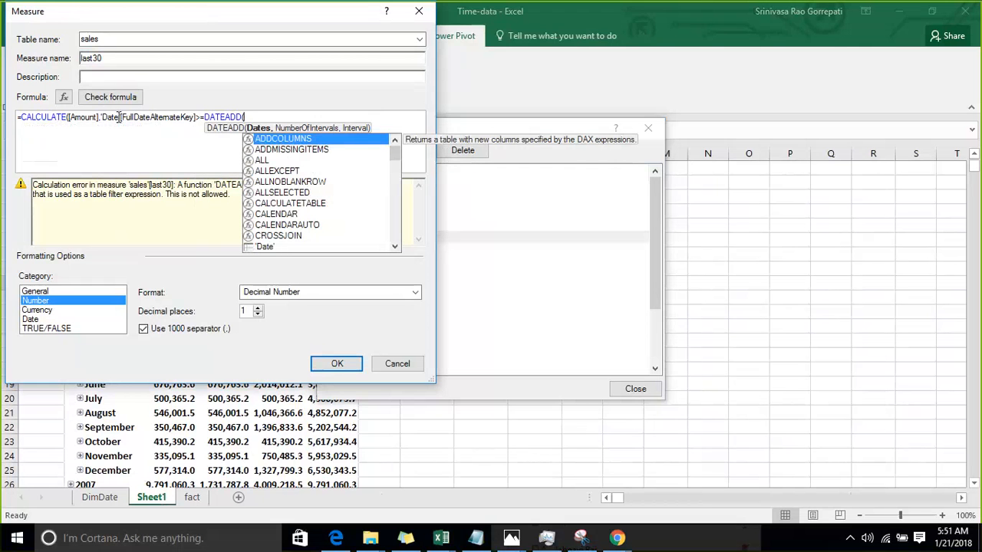
pyautogui.write('ful')
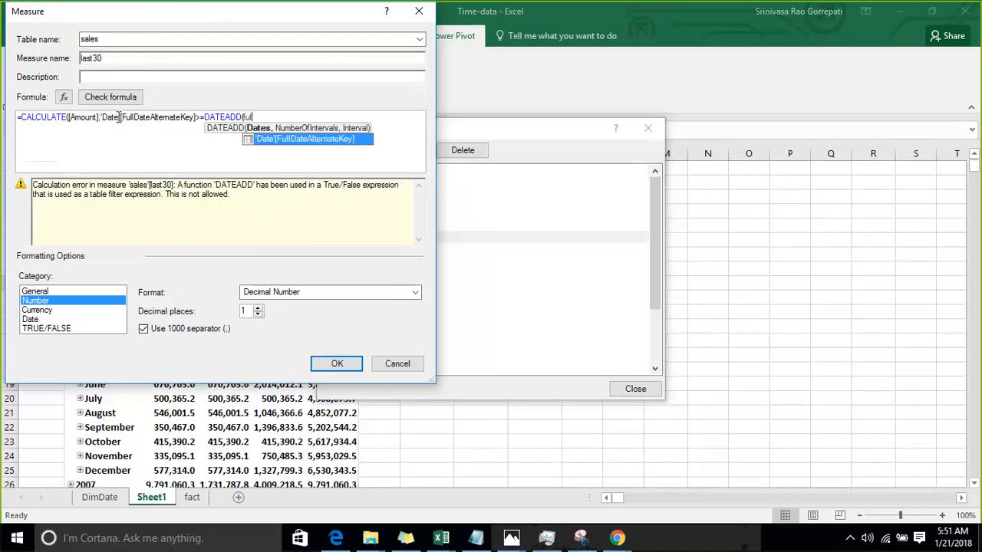
pyautogui.press('Tab')
pyautogui.write(',')
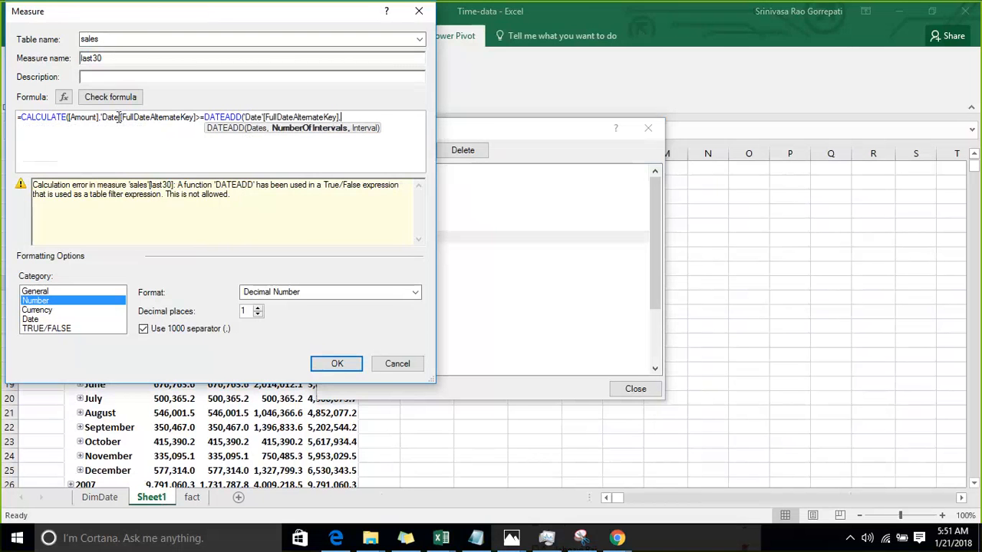
# Set the DATEADD number of intervals to -30 and the interval to DAY, and close both functions.
pyautogui.write('-30,')
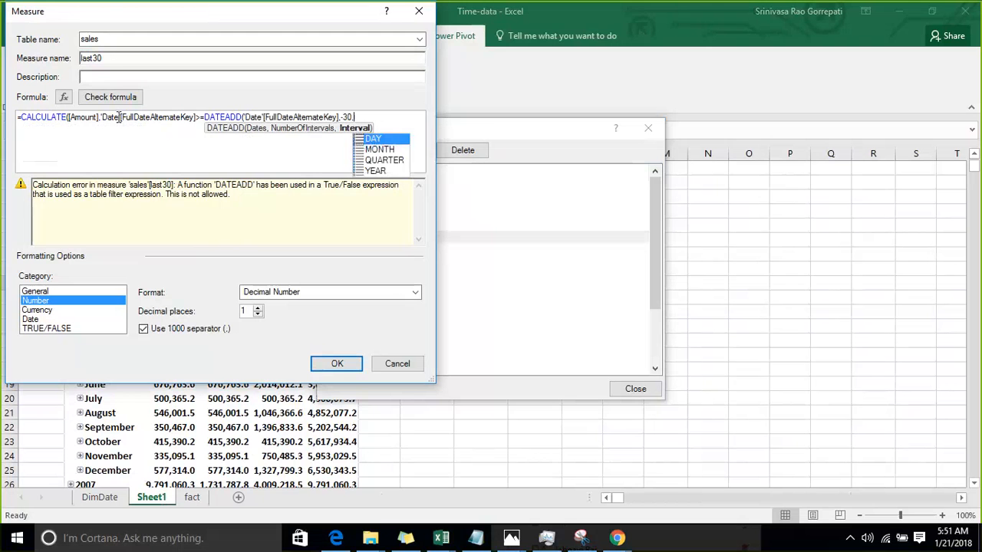
pyautogui.write('day')
pyautogui.press('Tab')
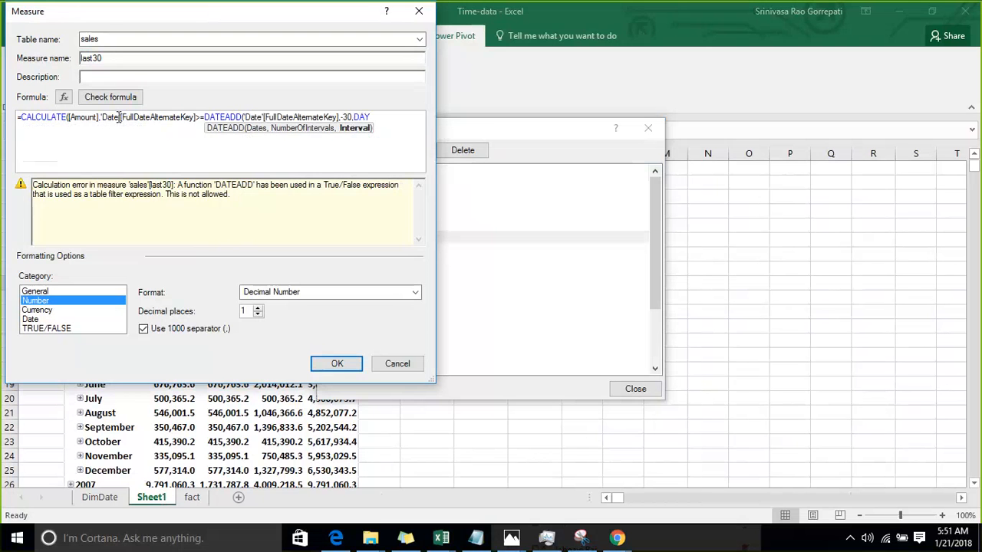
pyautogui.write('))')
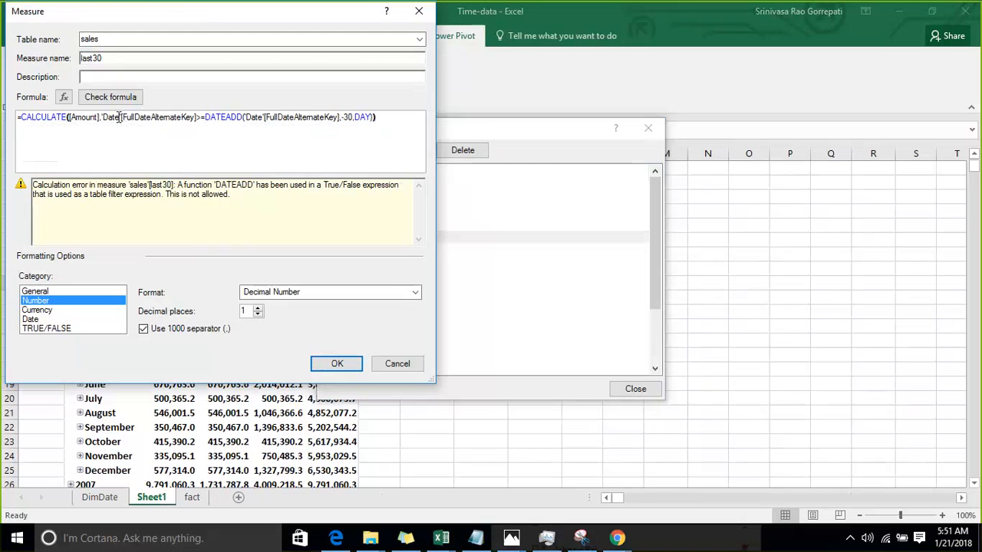
# Check the rewritten last30 formula and examine the left side of its date comparison.
pyautogui.click(101, 100)
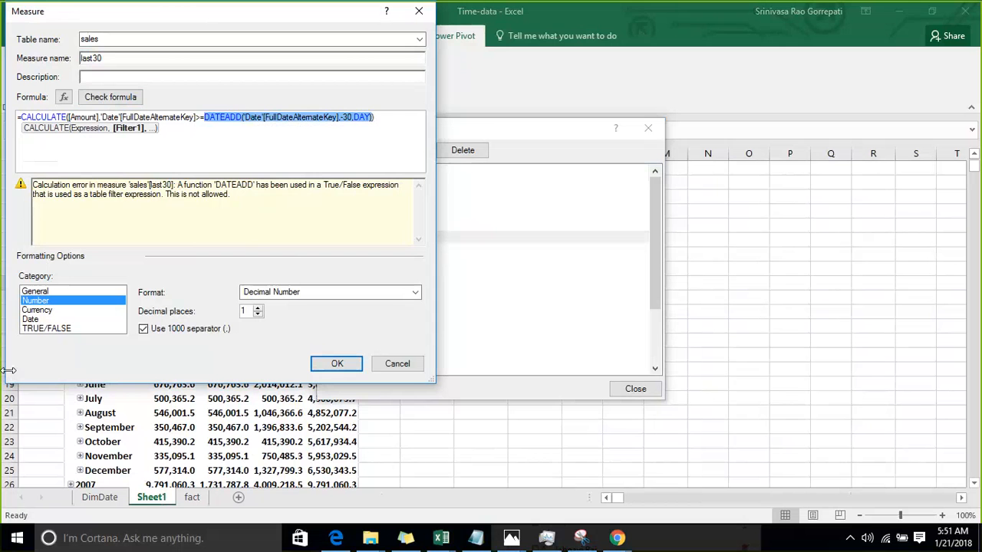
pyautogui.click(207, 115)
pyautogui.moveTo(206, 115); pyautogui.dragTo(102, 120)
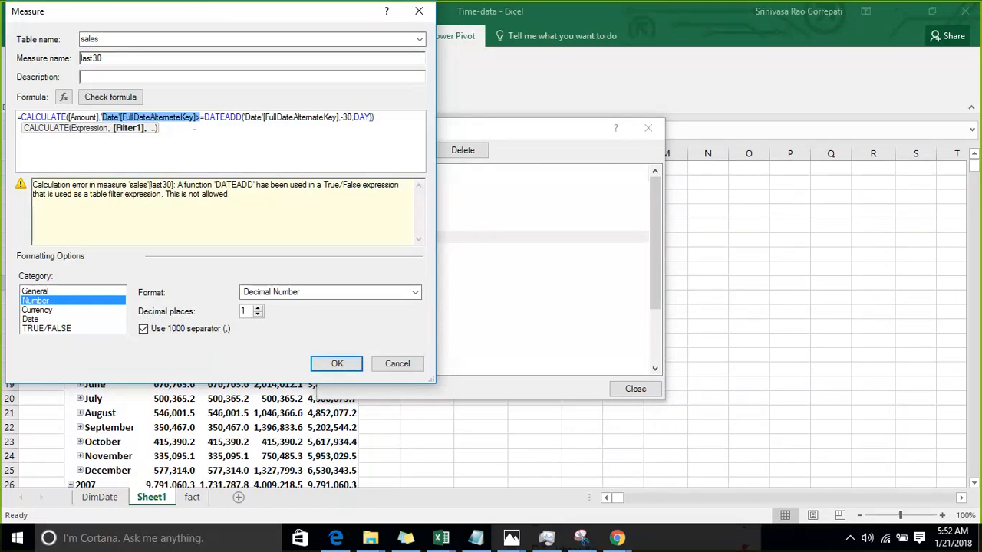
pyautogui.click(613, 543)
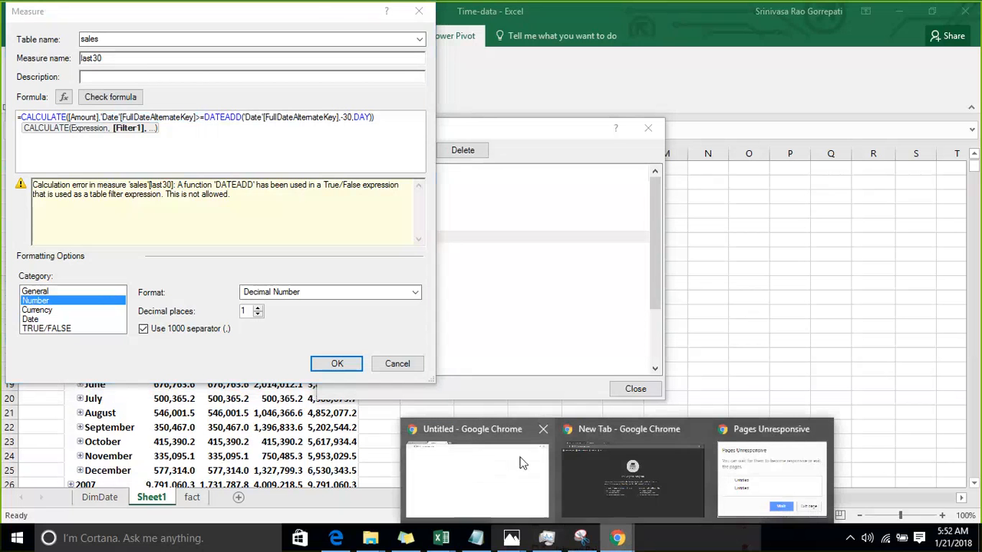
pyautogui.click(593, 458)
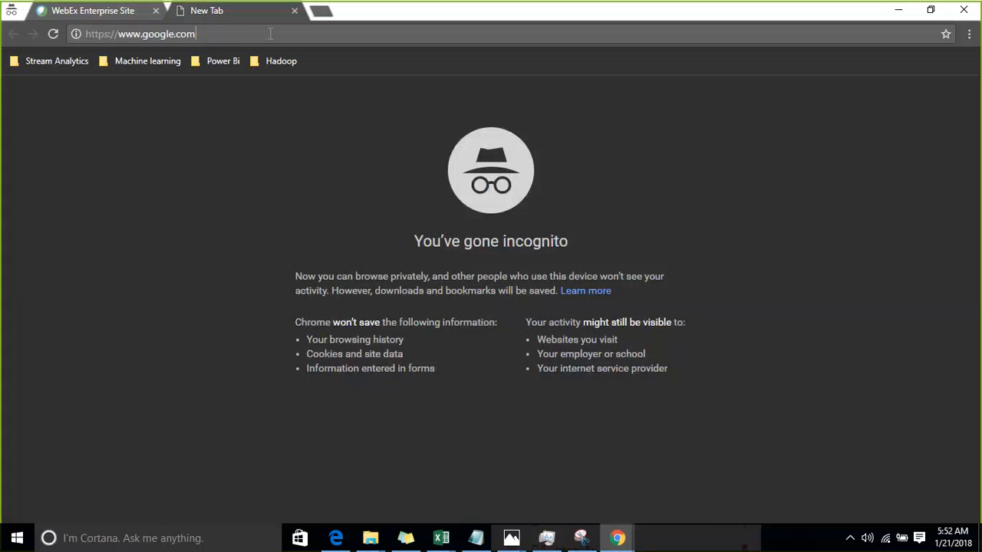
pyautogui.press('Return')
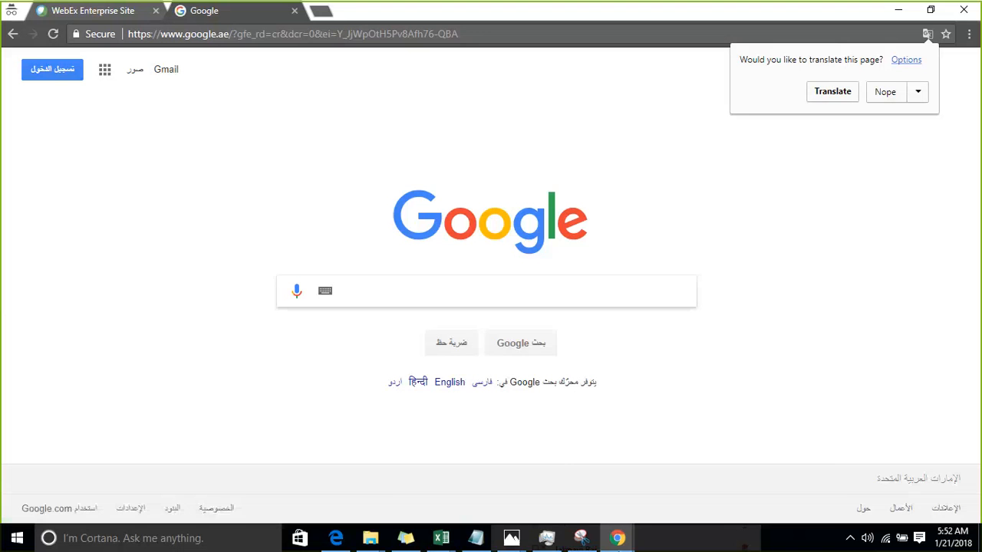
pyautogui.moveTo(617, 538)
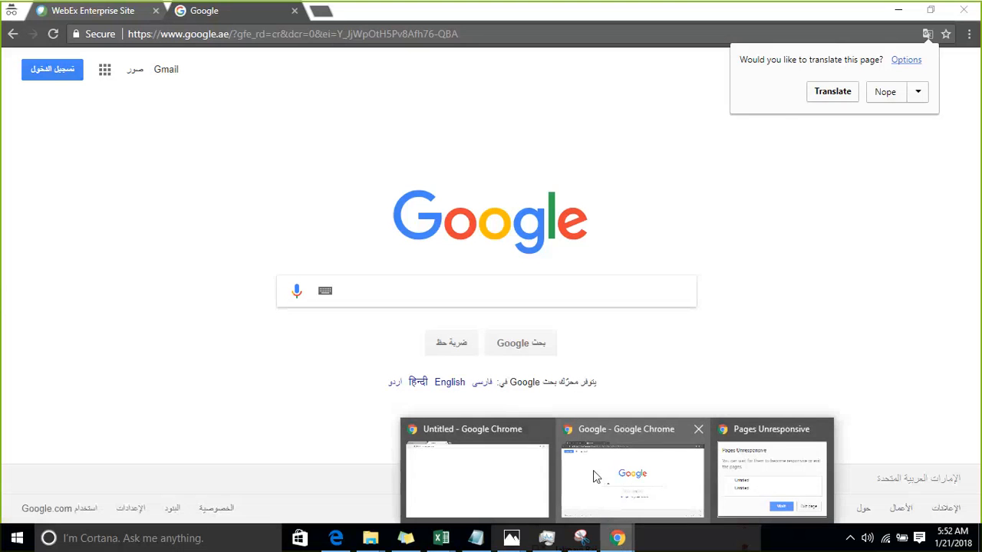
pyautogui.click(491, 470)
pyautogui.click(214, 41)
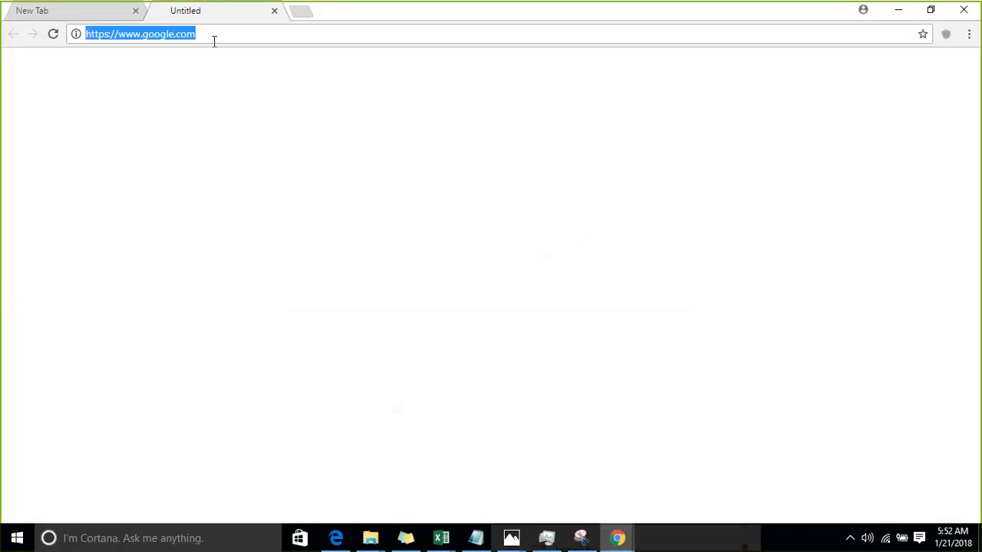
pyautogui.press('Return')
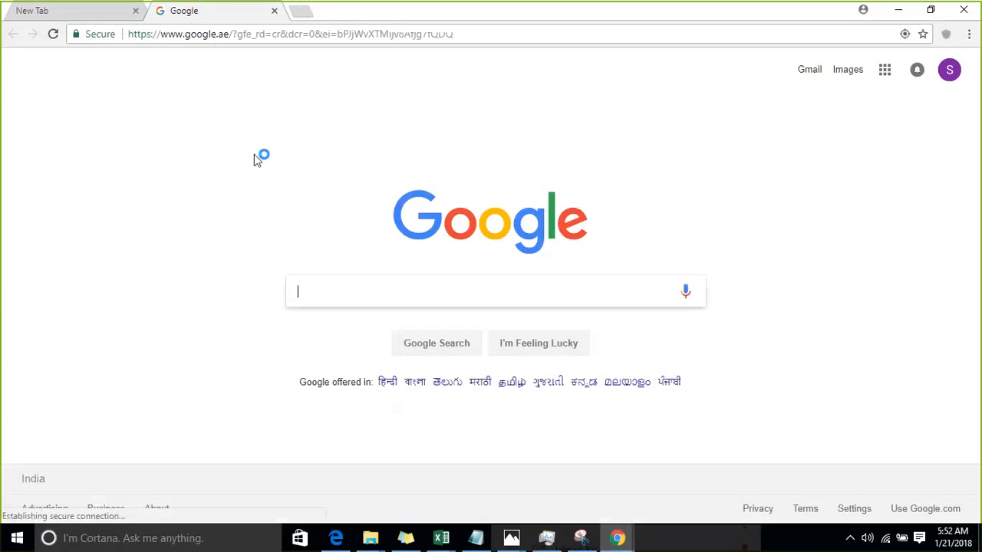
pyautogui.moveTo(614, 425); pyautogui.dragTo(734, 70)
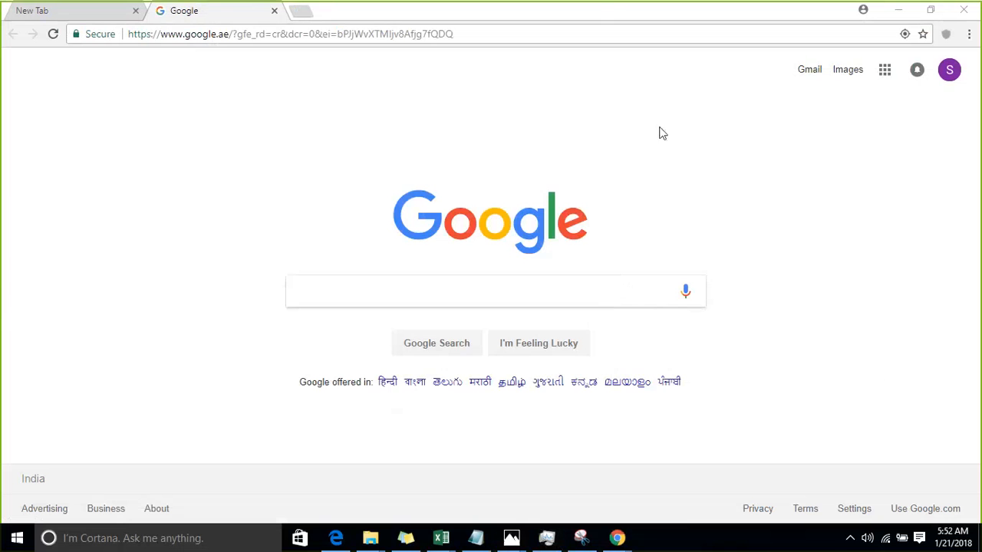
pyautogui.click(269, 37)
pyautogui.write('App.powerbi.com')
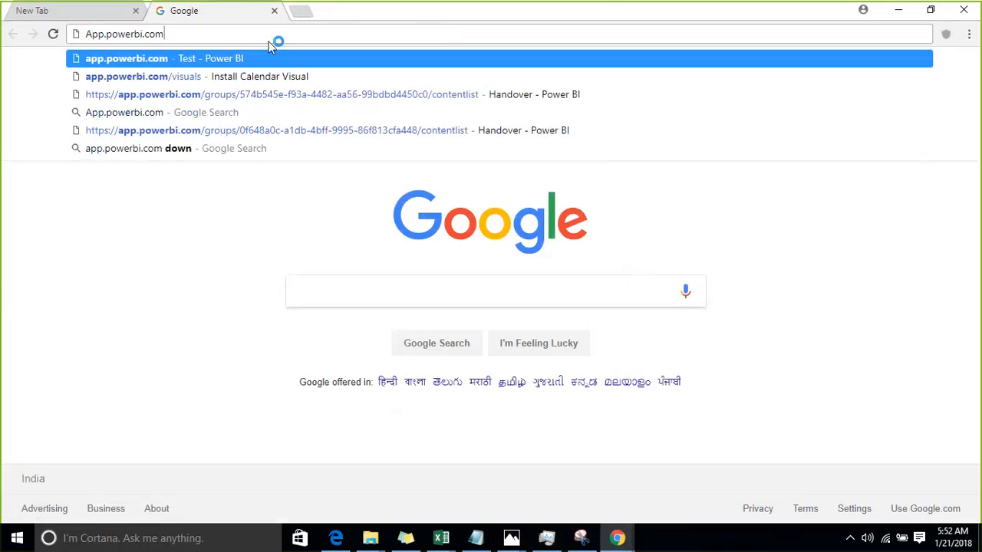
pyautogui.press('Return')
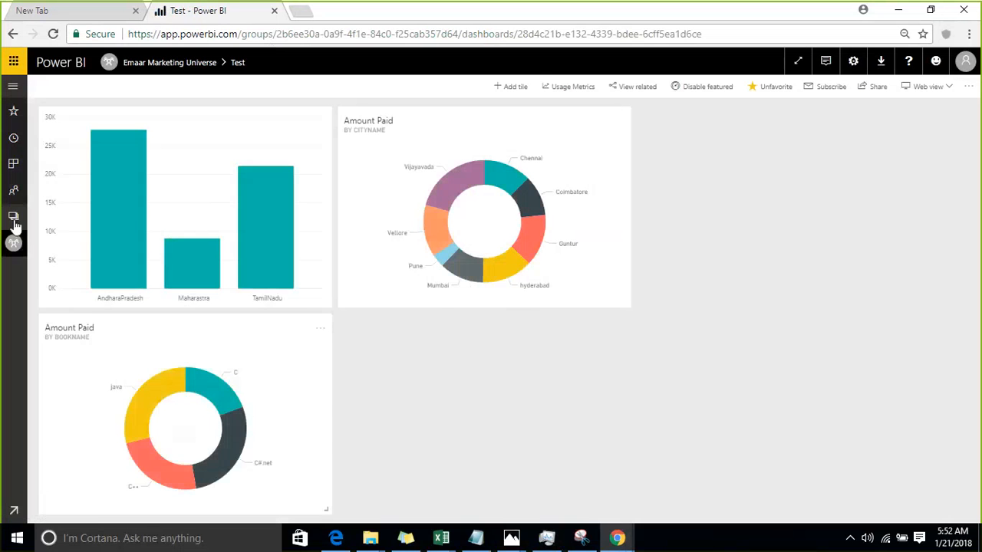
# Open the Property Management dashboard from the Properties - Ipad workspace and look over its 7-day and 30-day tiles.
pyautogui.click(14, 223)
pyautogui.scroll(-5, 230, 322)
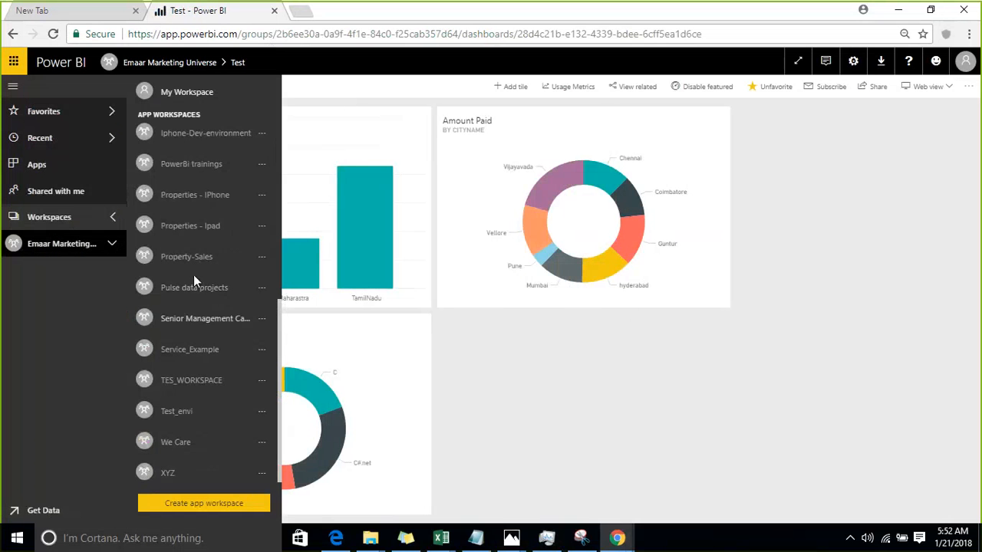
pyautogui.click(206, 226)
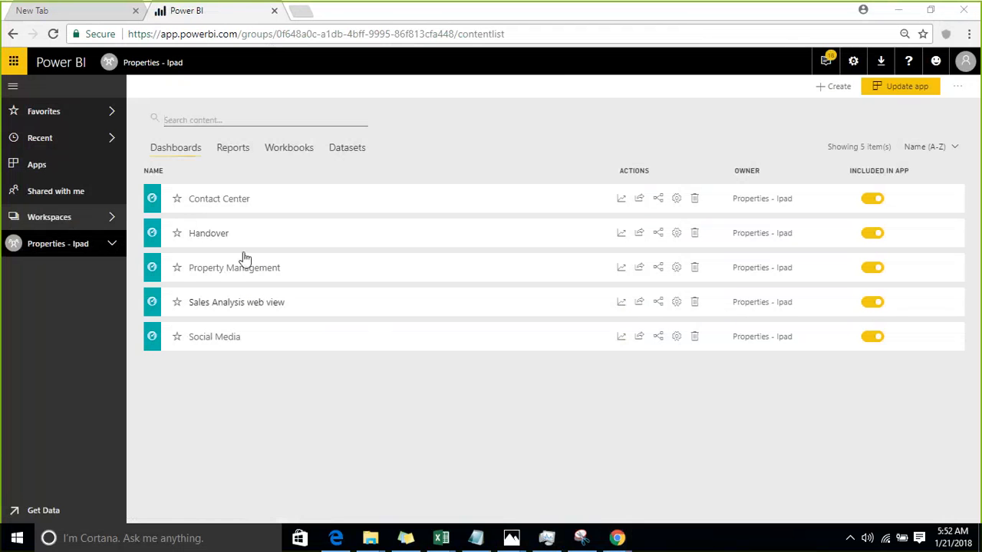
pyautogui.click(259, 278)
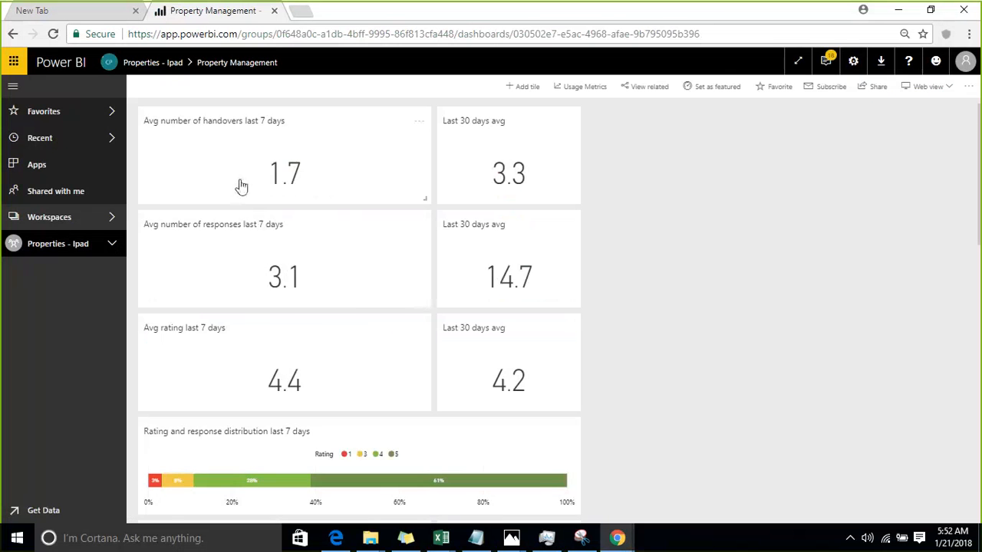
pyautogui.scroll(-1, 241, 186)
pyautogui.scroll(1, 241, 186)
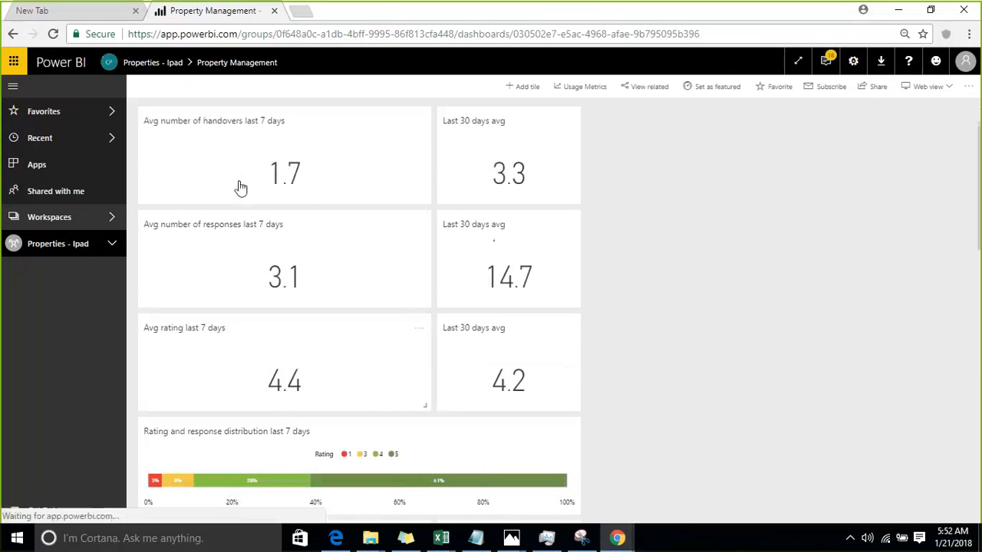
# Open the report behind the handovers Last 30 days avg tile for editing and select its Last 30 days avg card.
pyautogui.click(481, 157)
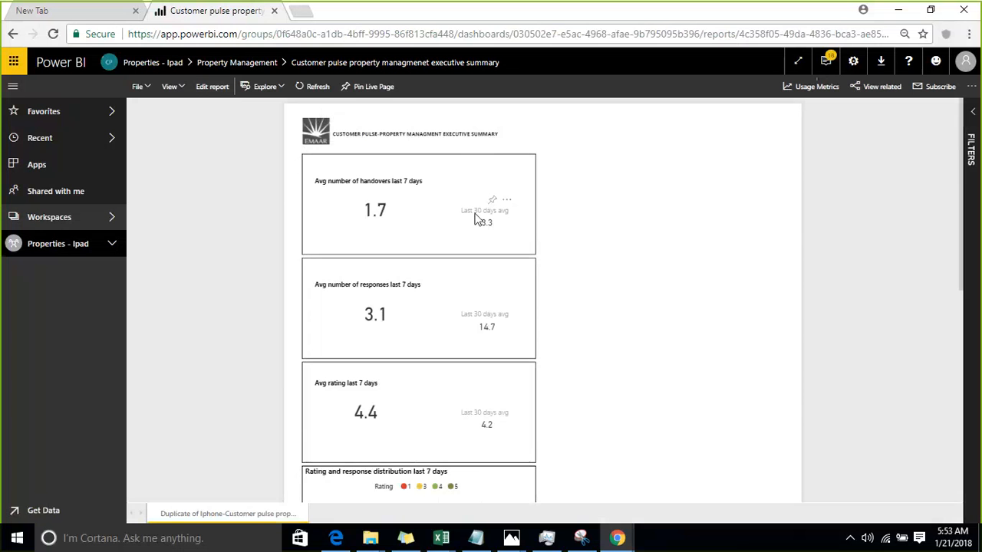
pyautogui.click(214, 89)
pyautogui.click(418, 224)
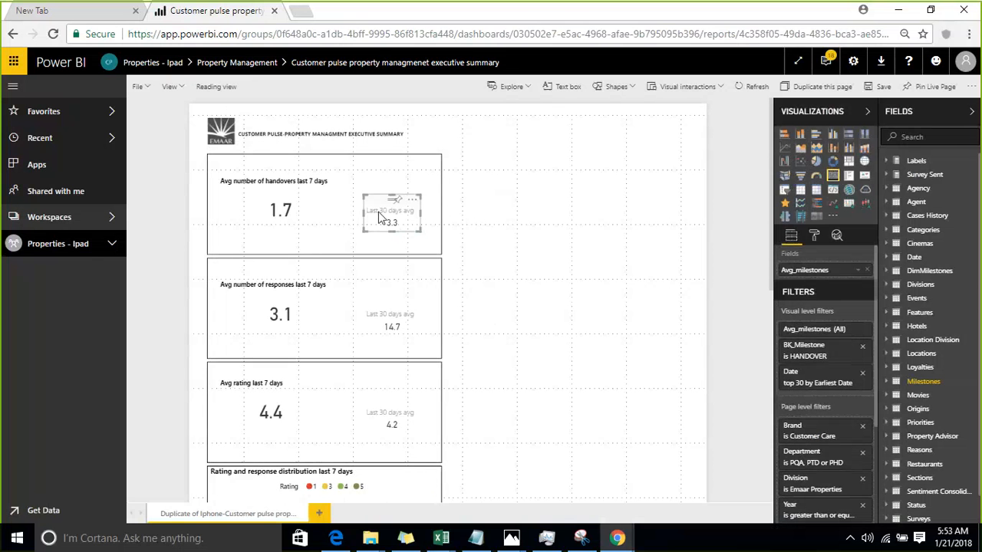
# Compare the visual level Date filters of the last 7 days handovers card and its Last 30 days avg card.
pyautogui.click(308, 207)
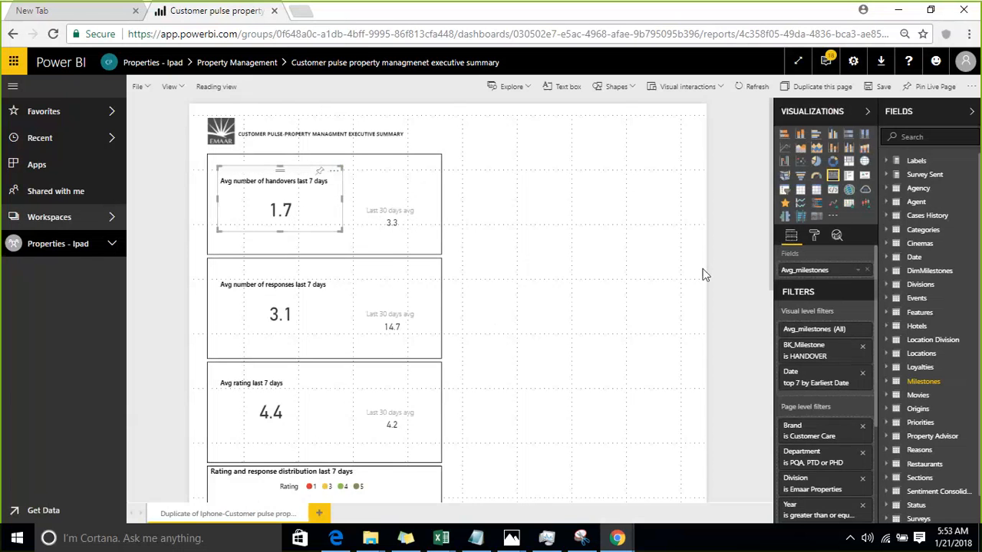
pyautogui.scroll(-3, 700, 267)
pyautogui.scroll(-3, 825, 360)
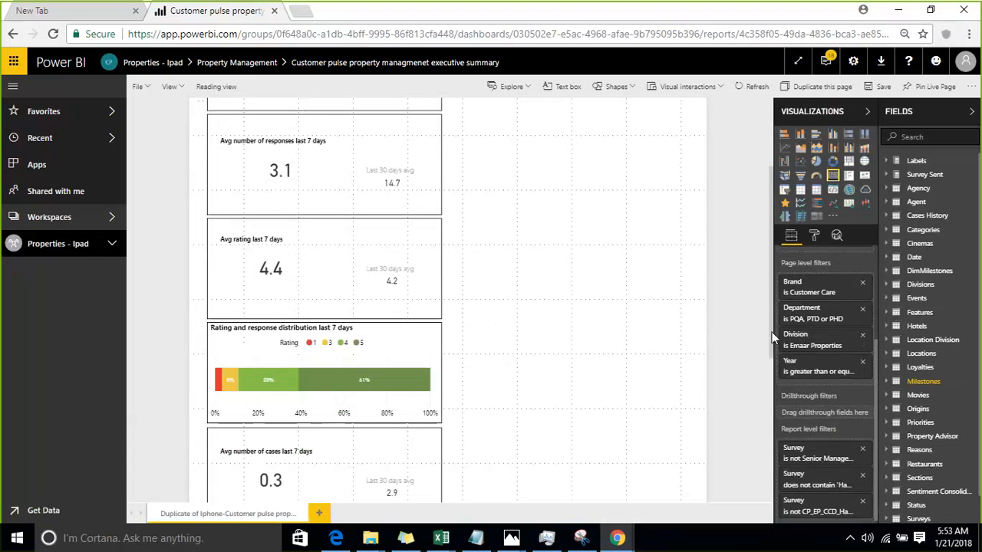
pyautogui.scroll(2, 768, 338)
pyautogui.scroll(3, 849, 319)
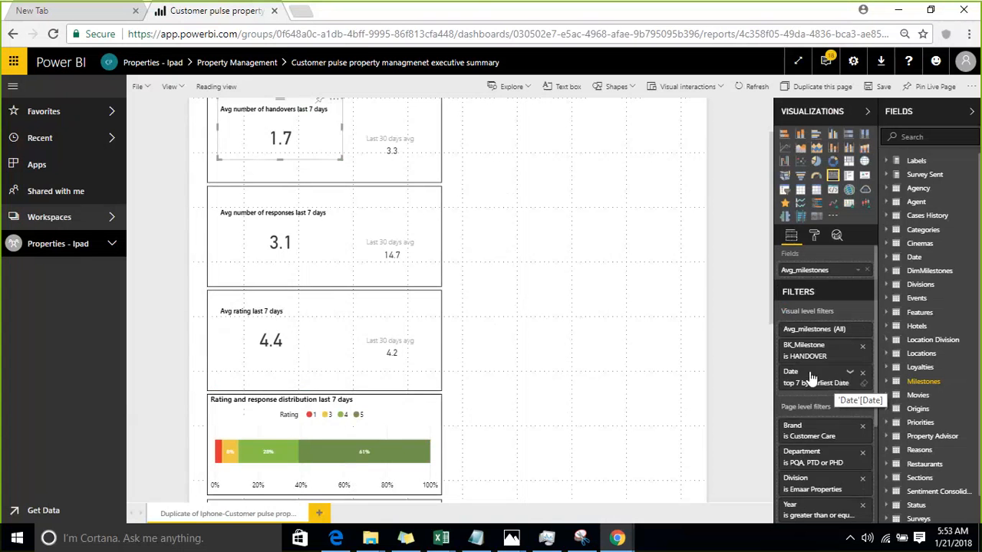
pyautogui.click(393, 149)
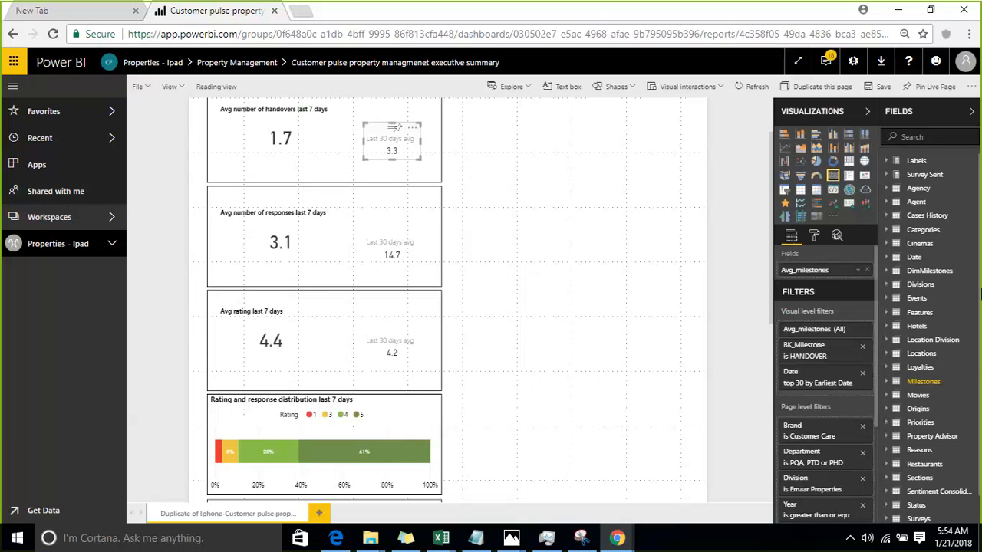
# Draw freehand notes and arrows over the report cards with the annotation pen, and clear the annotations.
pyautogui.moveTo(966, 358); pyautogui.dragTo(651, 250)
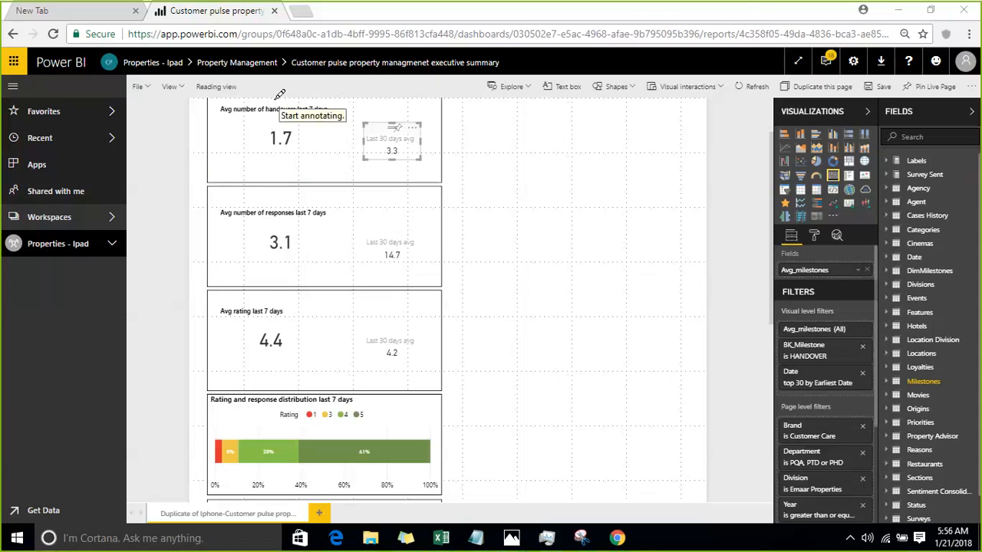
pyautogui.moveTo(256, 198)
pyautogui.mouseDown()
pyautogui.moveTo(314, 216)
pyautogui.moveTo(421, 201)
pyautogui.mouseUp()
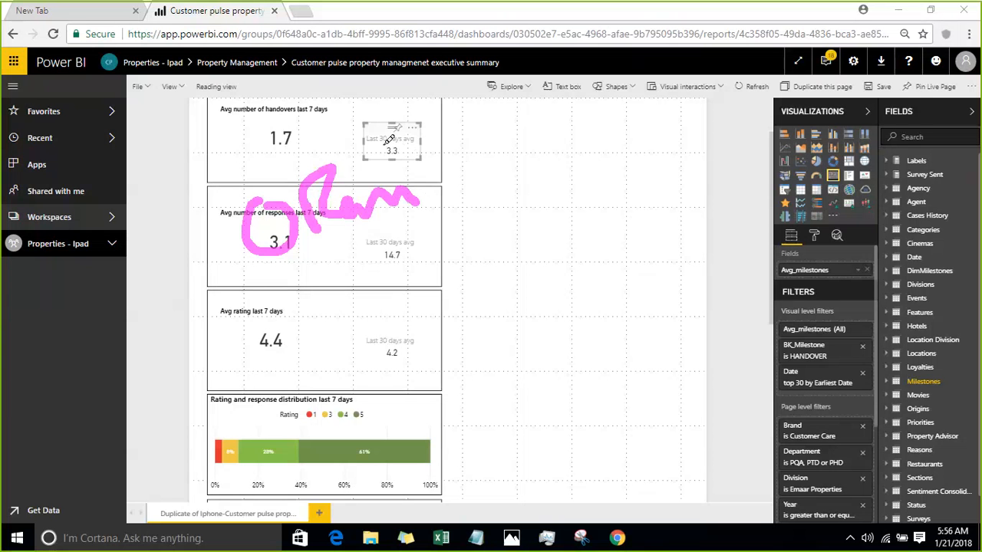
pyautogui.moveTo(372, 144); pyautogui.dragTo(438, 115)
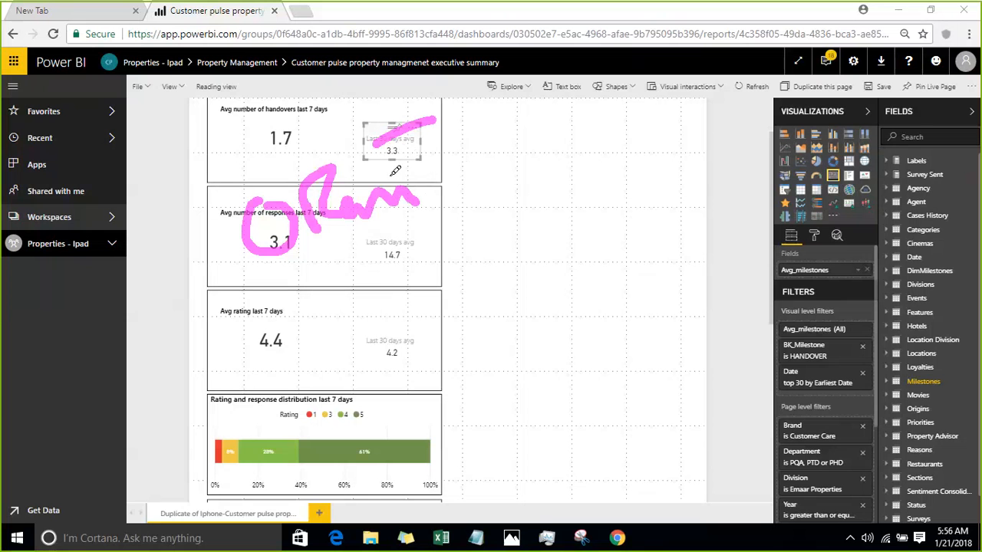
pyautogui.moveTo(403, 140)
pyautogui.mouseDown()
pyautogui.moveTo(407, 183)
pyautogui.moveTo(435, 176)
pyautogui.moveTo(443, 138)
pyautogui.moveTo(482, 147)
pyautogui.moveTo(570, 121)
pyautogui.mouseUp()
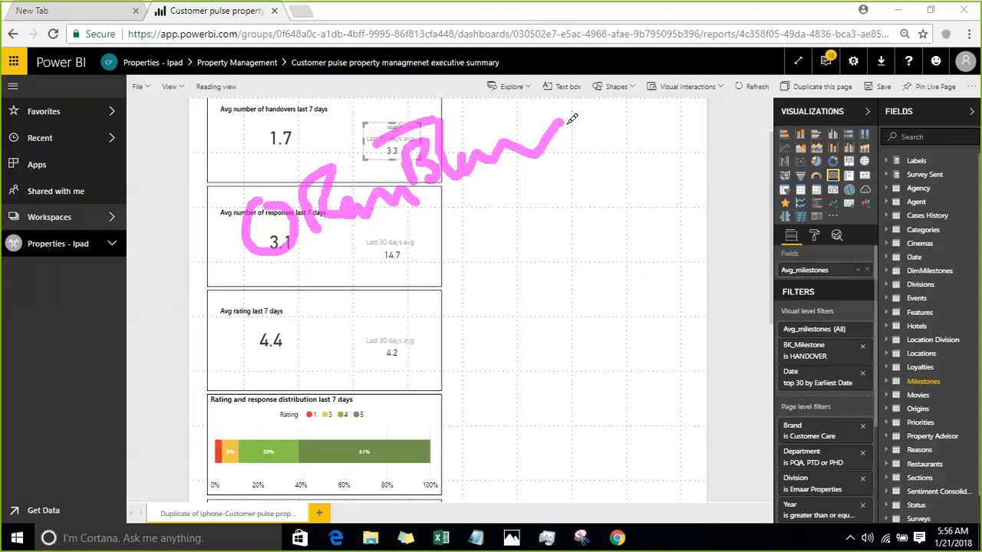
pyautogui.click(291, 289)
pyautogui.moveTo(167, 301)
pyautogui.mouseDown()
pyautogui.moveTo(228, 265)
pyautogui.moveTo(230, 303)
pyautogui.mouseUp()
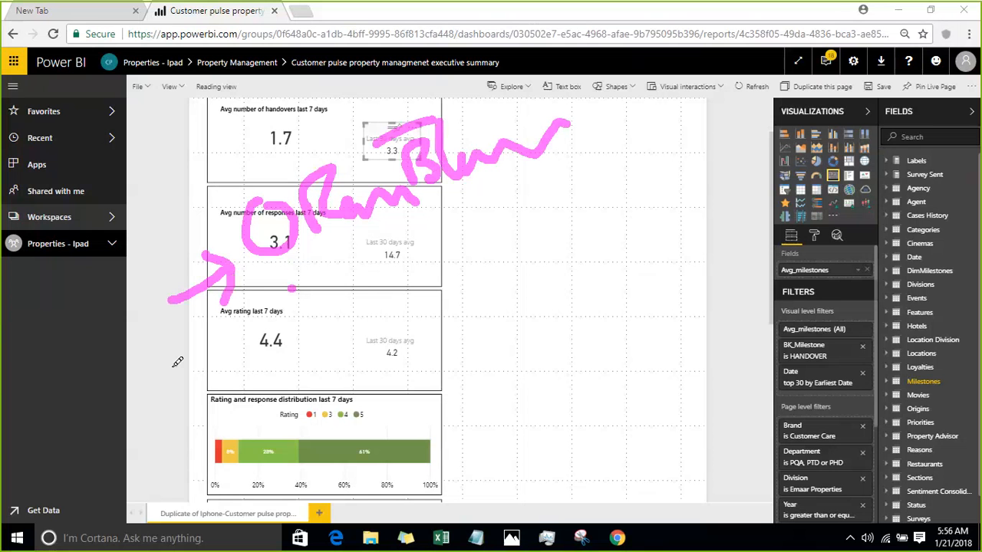
pyautogui.moveTo(170, 368)
pyautogui.mouseDown()
pyautogui.moveTo(265, 348)
pyautogui.moveTo(250, 366)
pyautogui.mouseUp()
pyautogui.moveTo(284, 293); pyautogui.dragTo(296, 336)
pyautogui.moveTo(283, 297)
pyautogui.mouseDown()
pyautogui.moveTo(304, 310)
pyautogui.moveTo(295, 319)
pyautogui.mouseUp()
pyautogui.moveTo(338, 283)
pyautogui.mouseDown()
pyautogui.moveTo(401, 281)
pyautogui.moveTo(437, 264)
pyautogui.moveTo(460, 227)
pyautogui.moveTo(510, 216)
pyautogui.mouseUp()
pyautogui.click(409, 257)
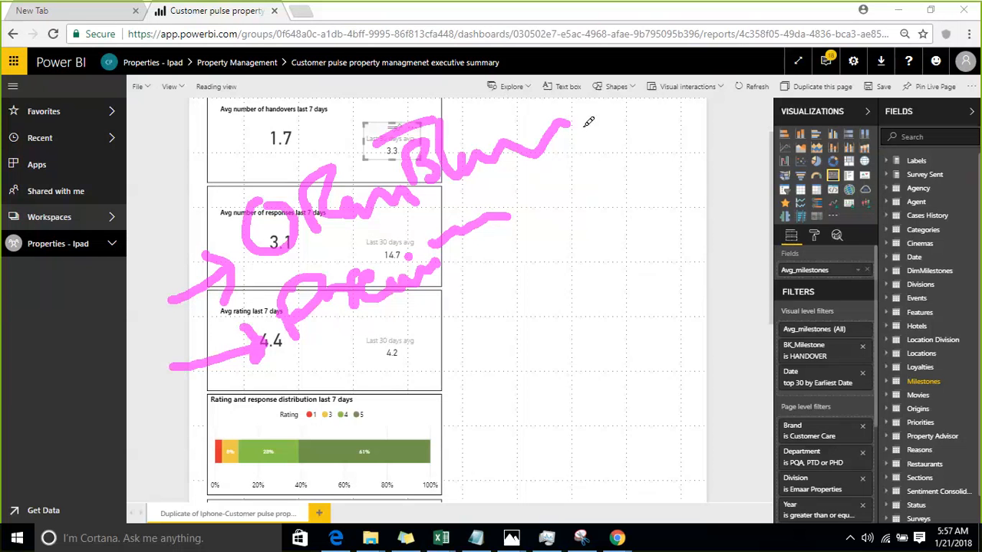
pyautogui.moveTo(560, 145); pyautogui.dragTo(642, 122)
pyautogui.moveTo(618, 99); pyautogui.dragTo(640, 125)
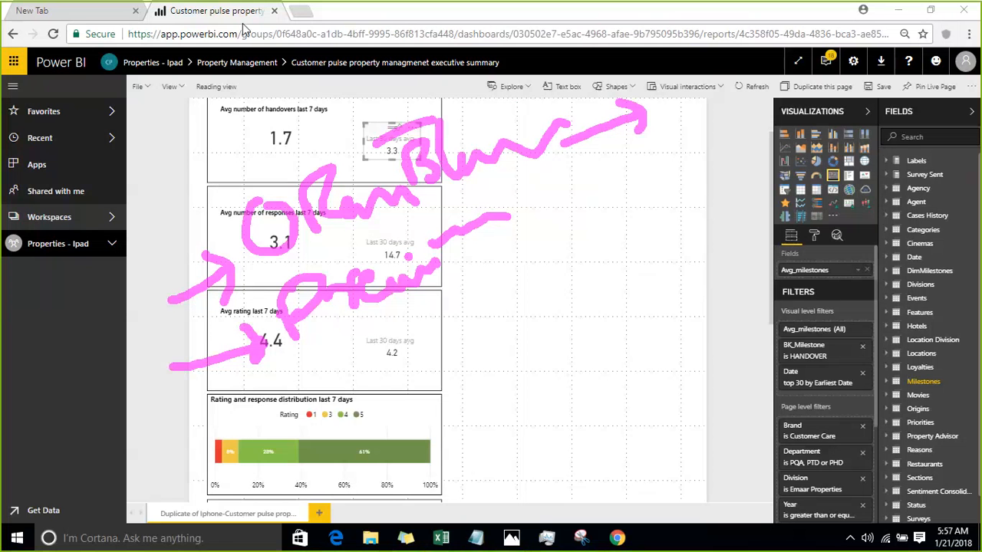
pyautogui.click(741, 20)
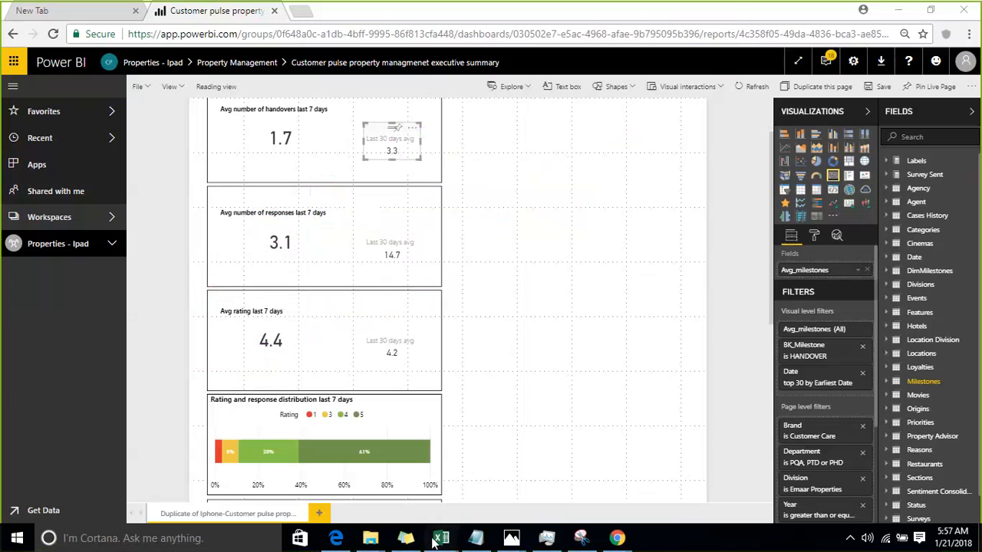
# Switch to the Time-data workbook in Excel and check the sales measures in its Power Pivot window.
pyautogui.moveTo(441, 537)
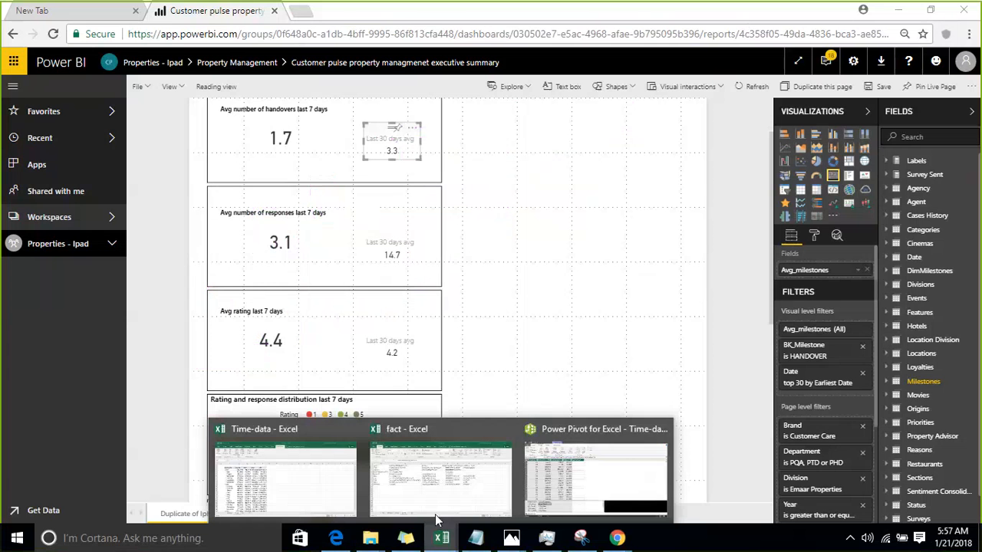
pyautogui.click(326, 486)
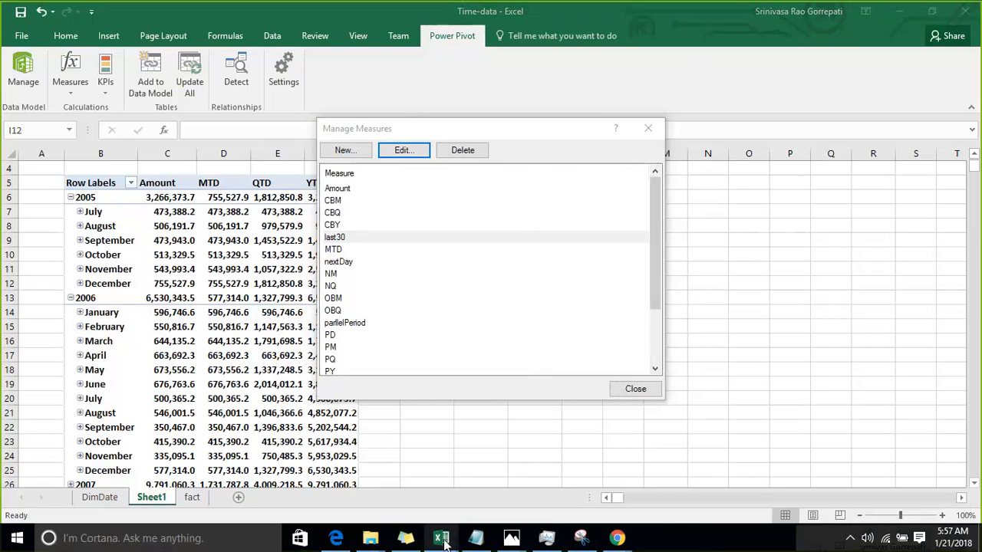
pyautogui.moveTo(441, 537)
pyautogui.click(581, 465)
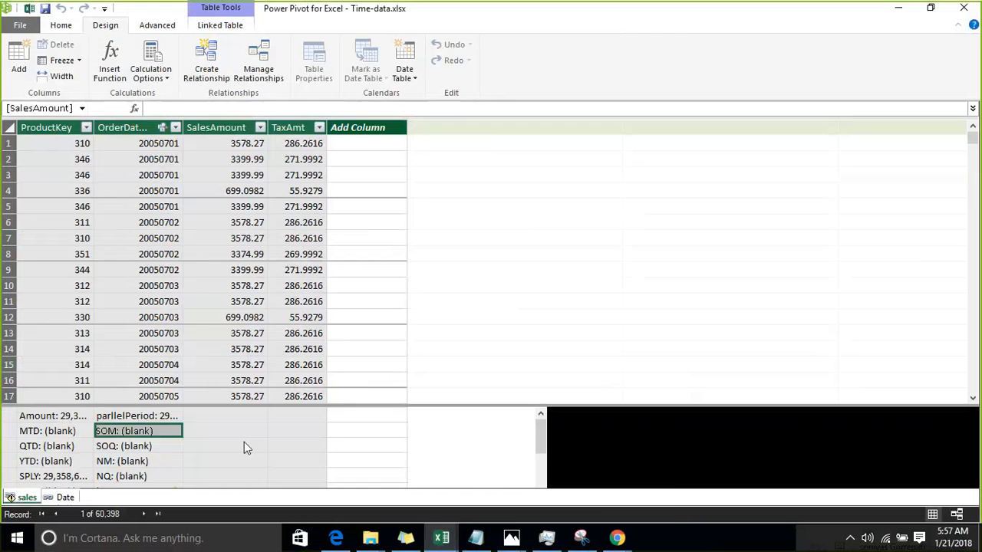
pyautogui.moveTo(441, 538)
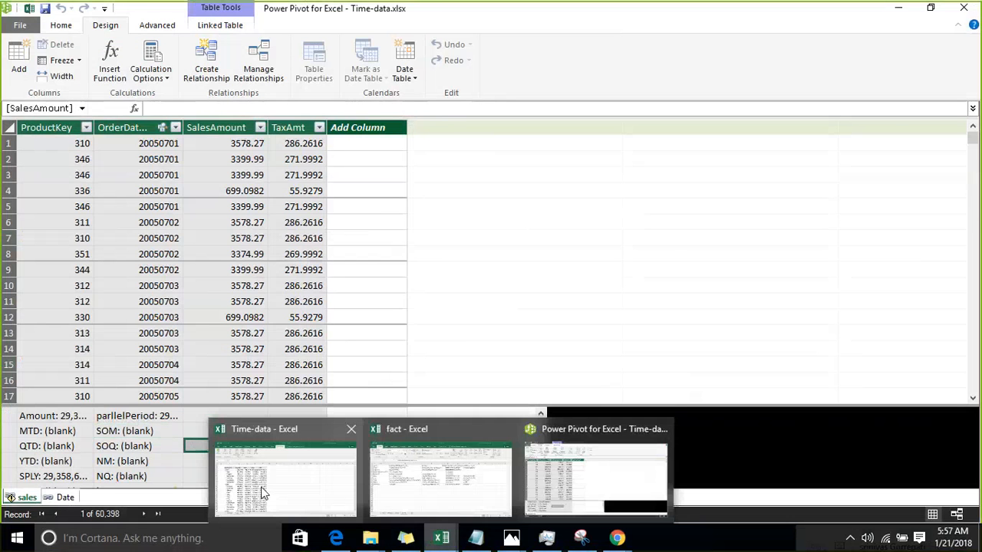
pyautogui.click(263, 493)
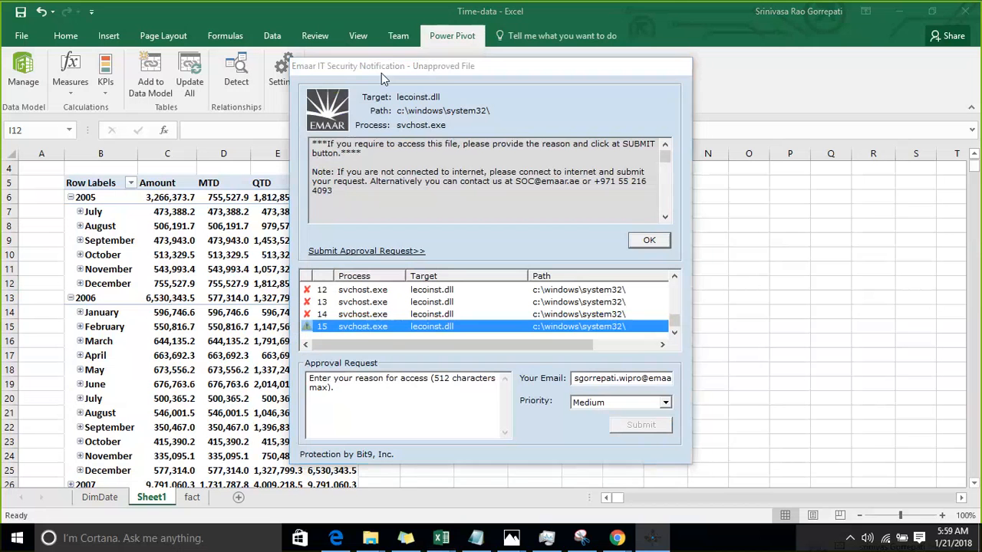
# Dismiss the security notification and return to the Time-data workbook's Manage Measures dialog.
pyautogui.click(662, 243)
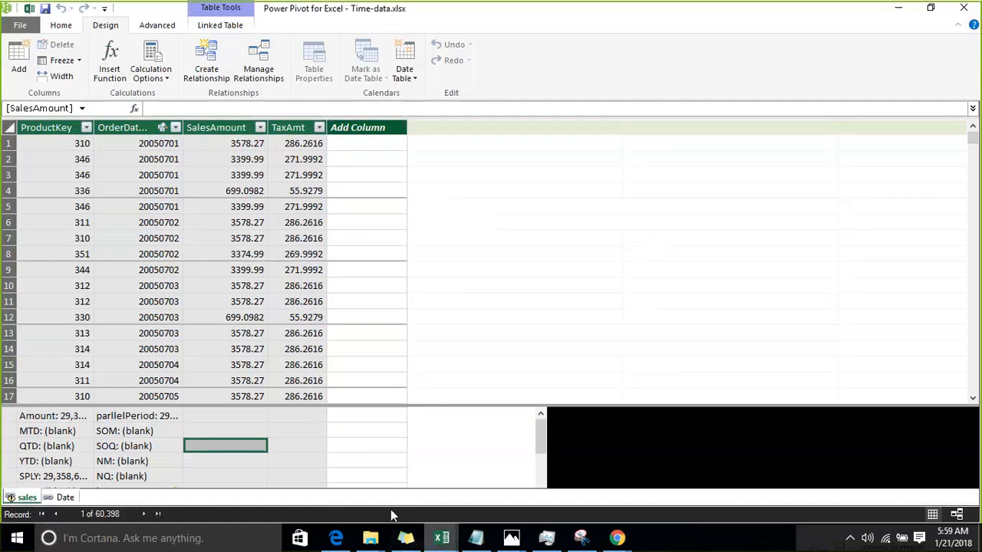
pyautogui.moveTo(441, 538)
pyautogui.click(321, 464)
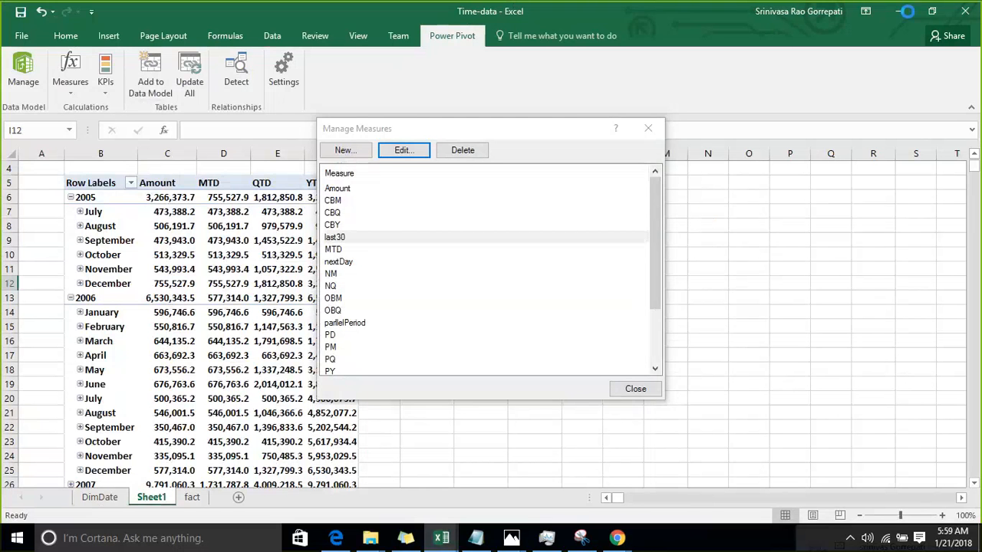
# Review the NM formula and the remaining sales measures in the Power Pivot window, and save the Time-data workbook.
pyautogui.click(442, 541)
pyautogui.click(563, 476)
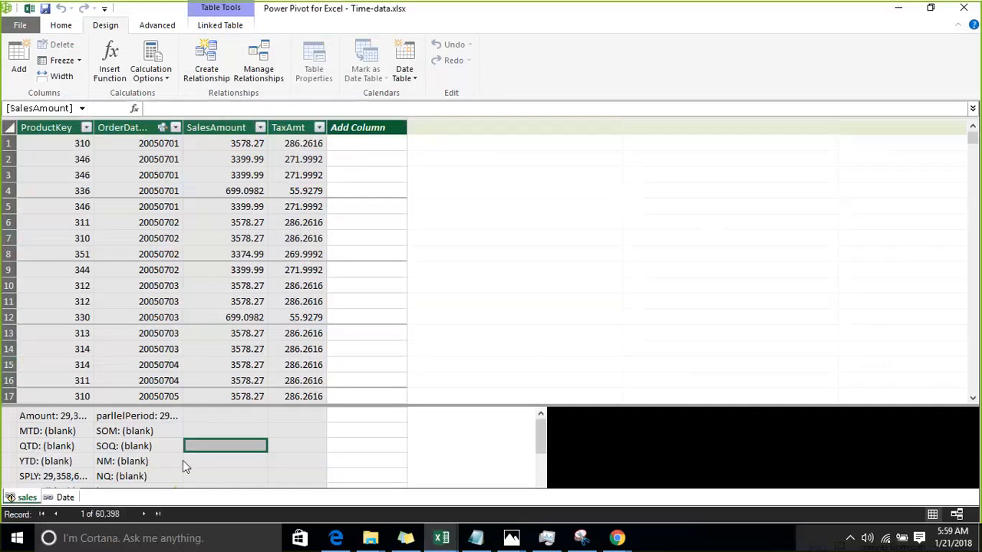
pyautogui.click(153, 460)
pyautogui.scroll(-5, 156, 455)
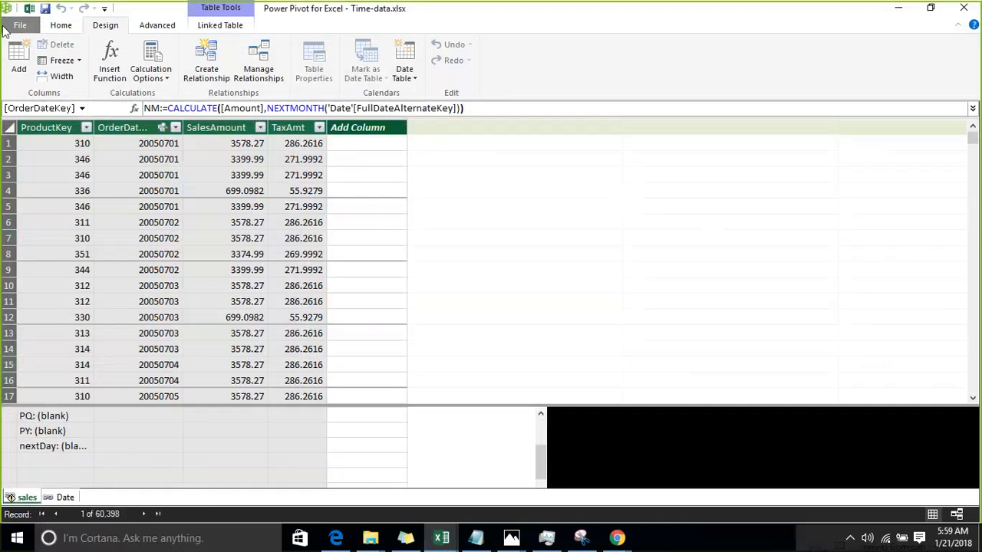
pyautogui.click(45, 14)
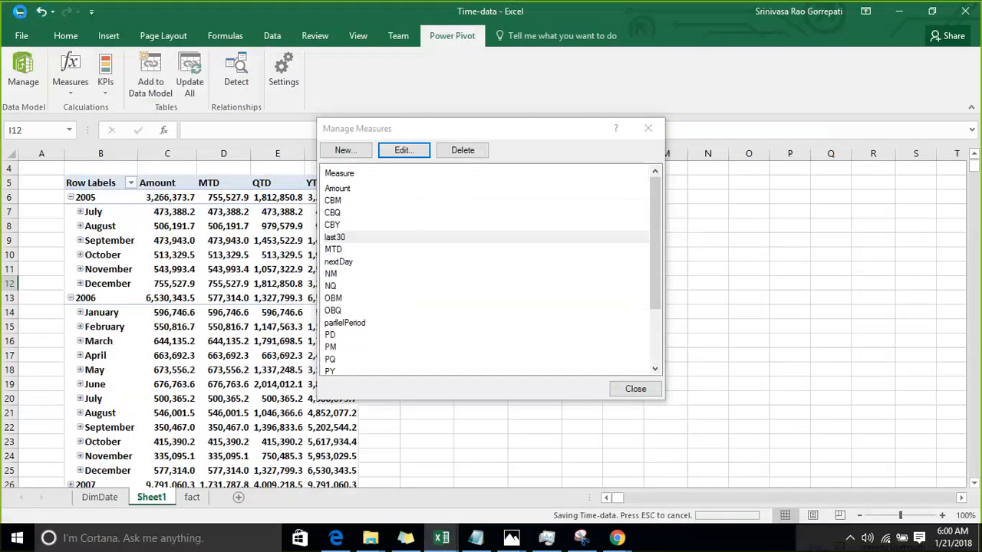